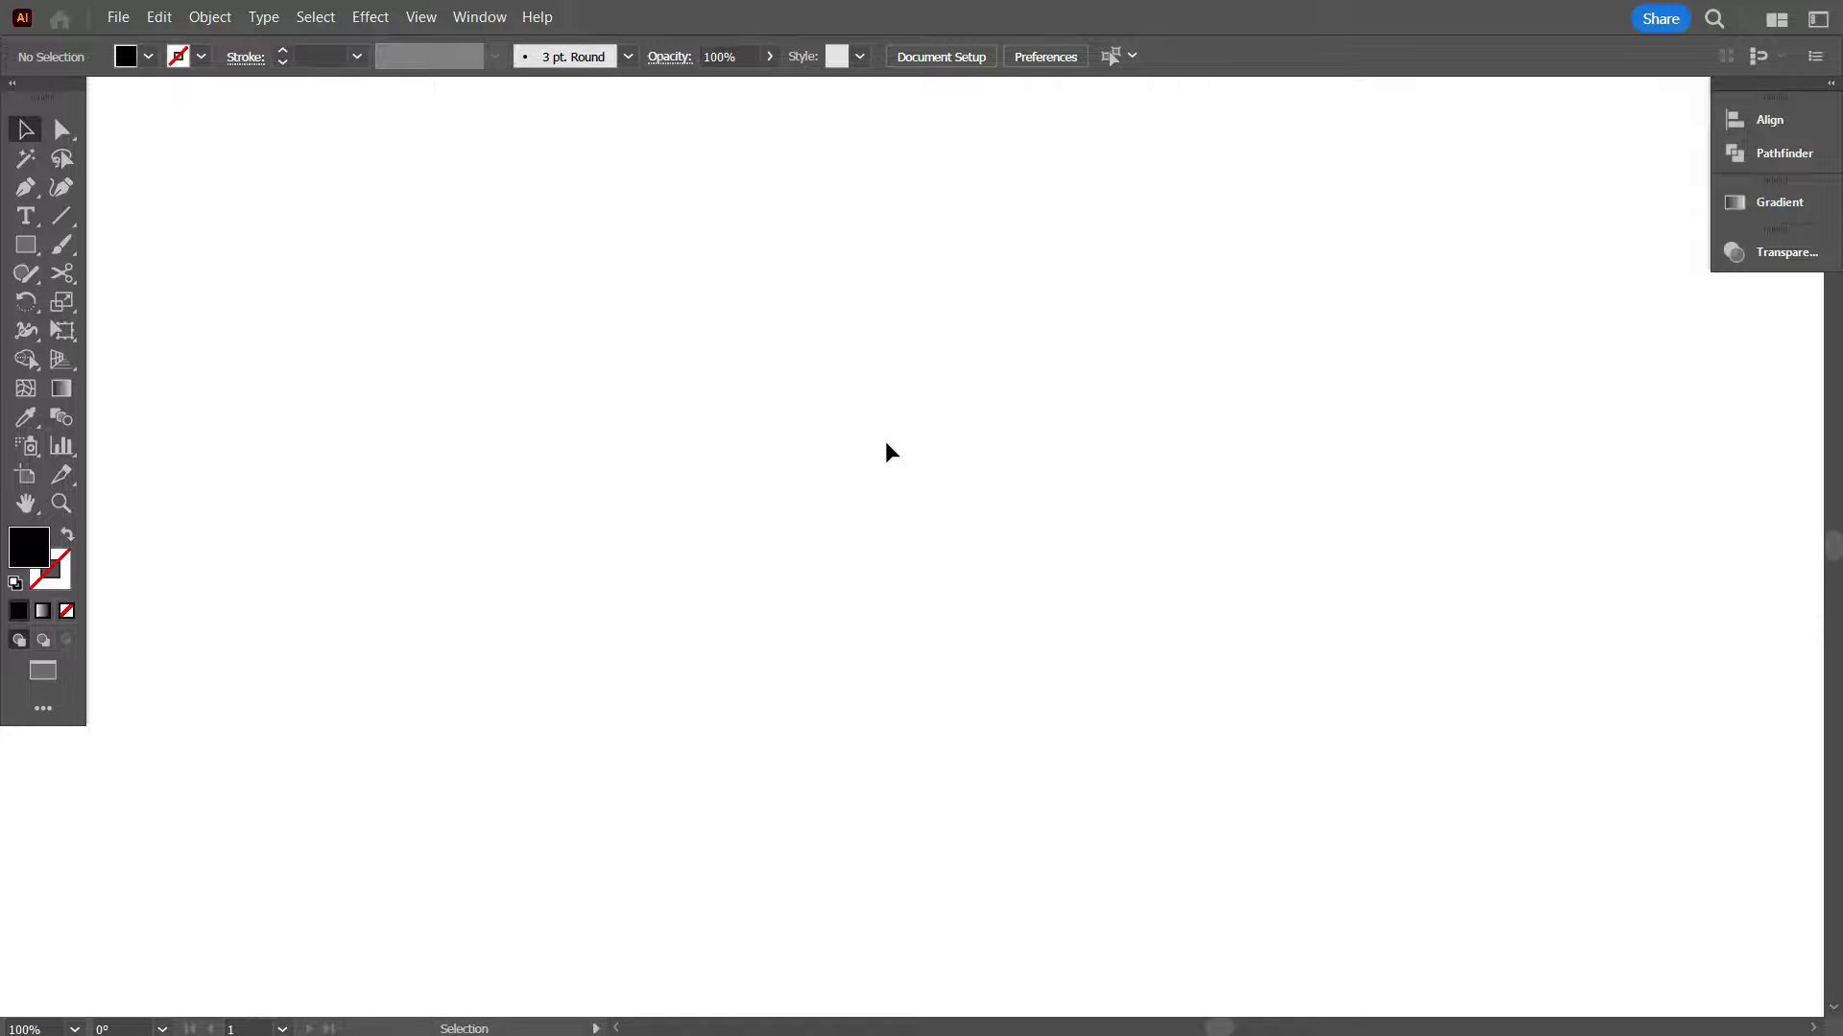
- Draw an outlined square mid-page and narrow it into a tall rectangle
{"action": "left_click", "coordinate": [26, 245]}
{"action": "left_click_drag", "start_coordinate": [659, 363], "coordinate": [988, 691]}
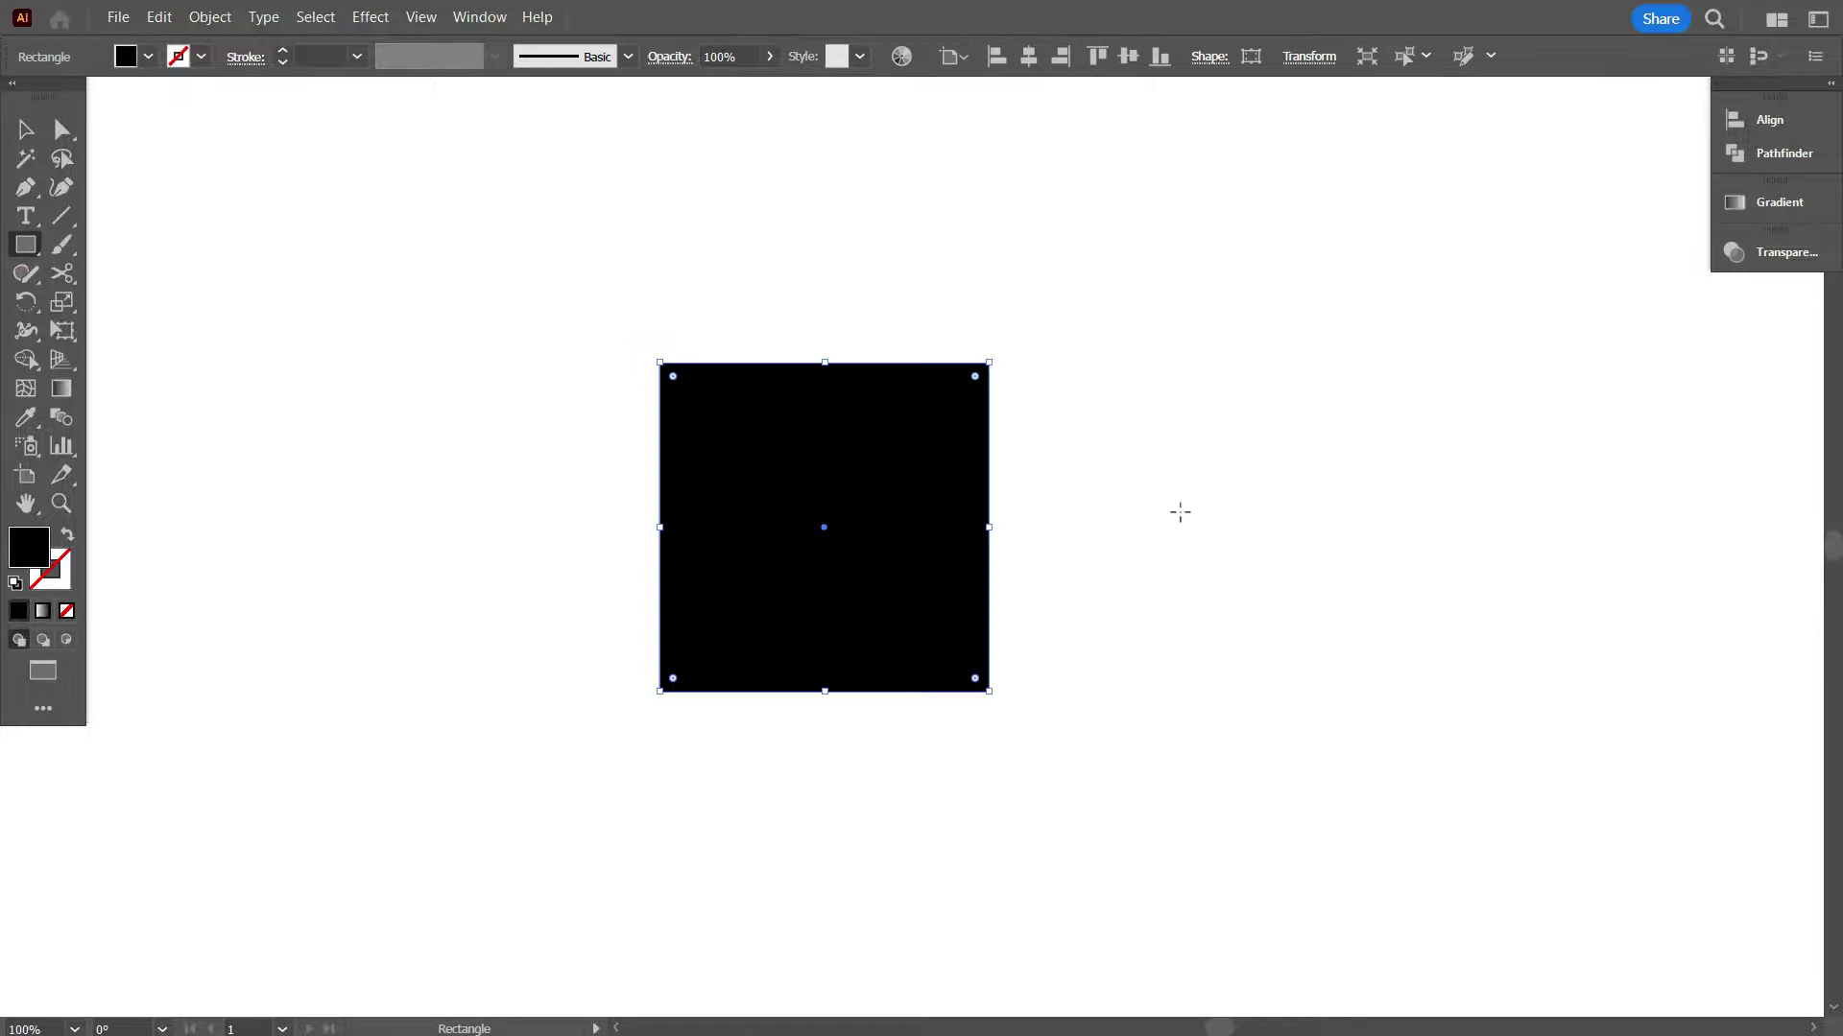
{"action": "left_click", "coordinate": [67, 534]}
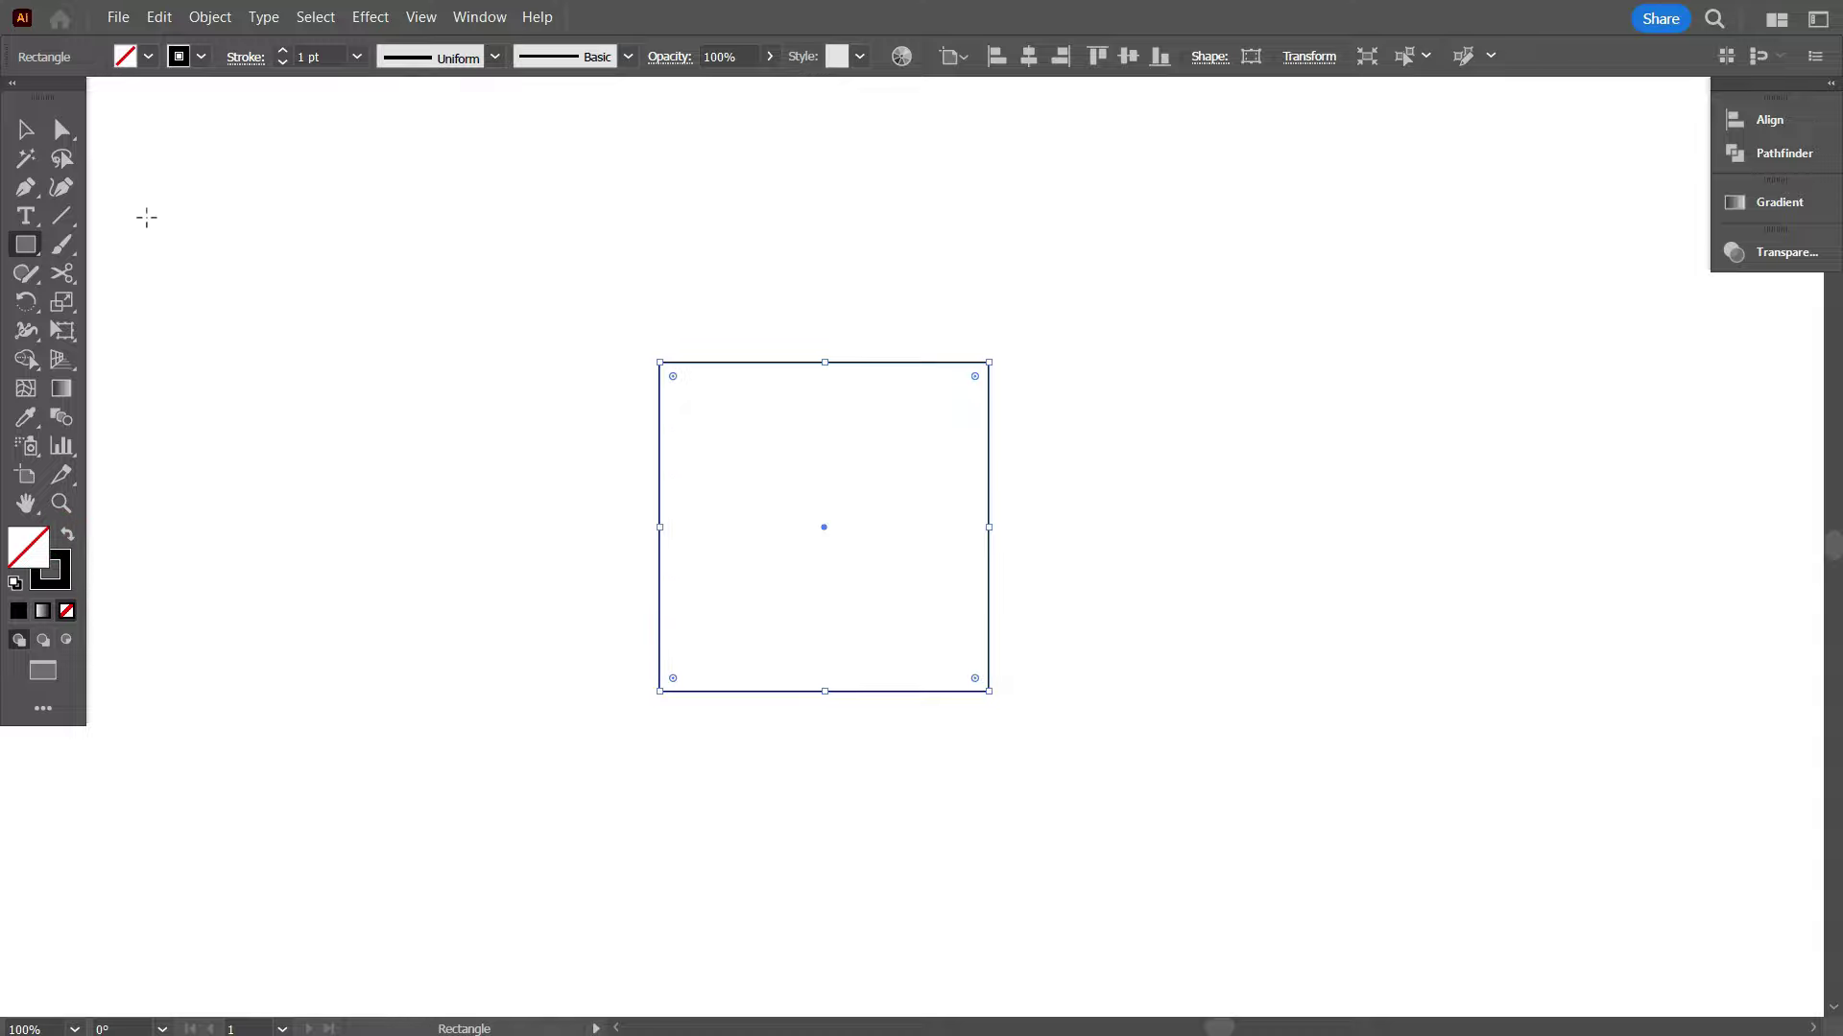
{"action": "key", "text": "v"}
{"action": "left_click", "coordinate": [186, 349]}
{"action": "left_click", "coordinate": [905, 514]}
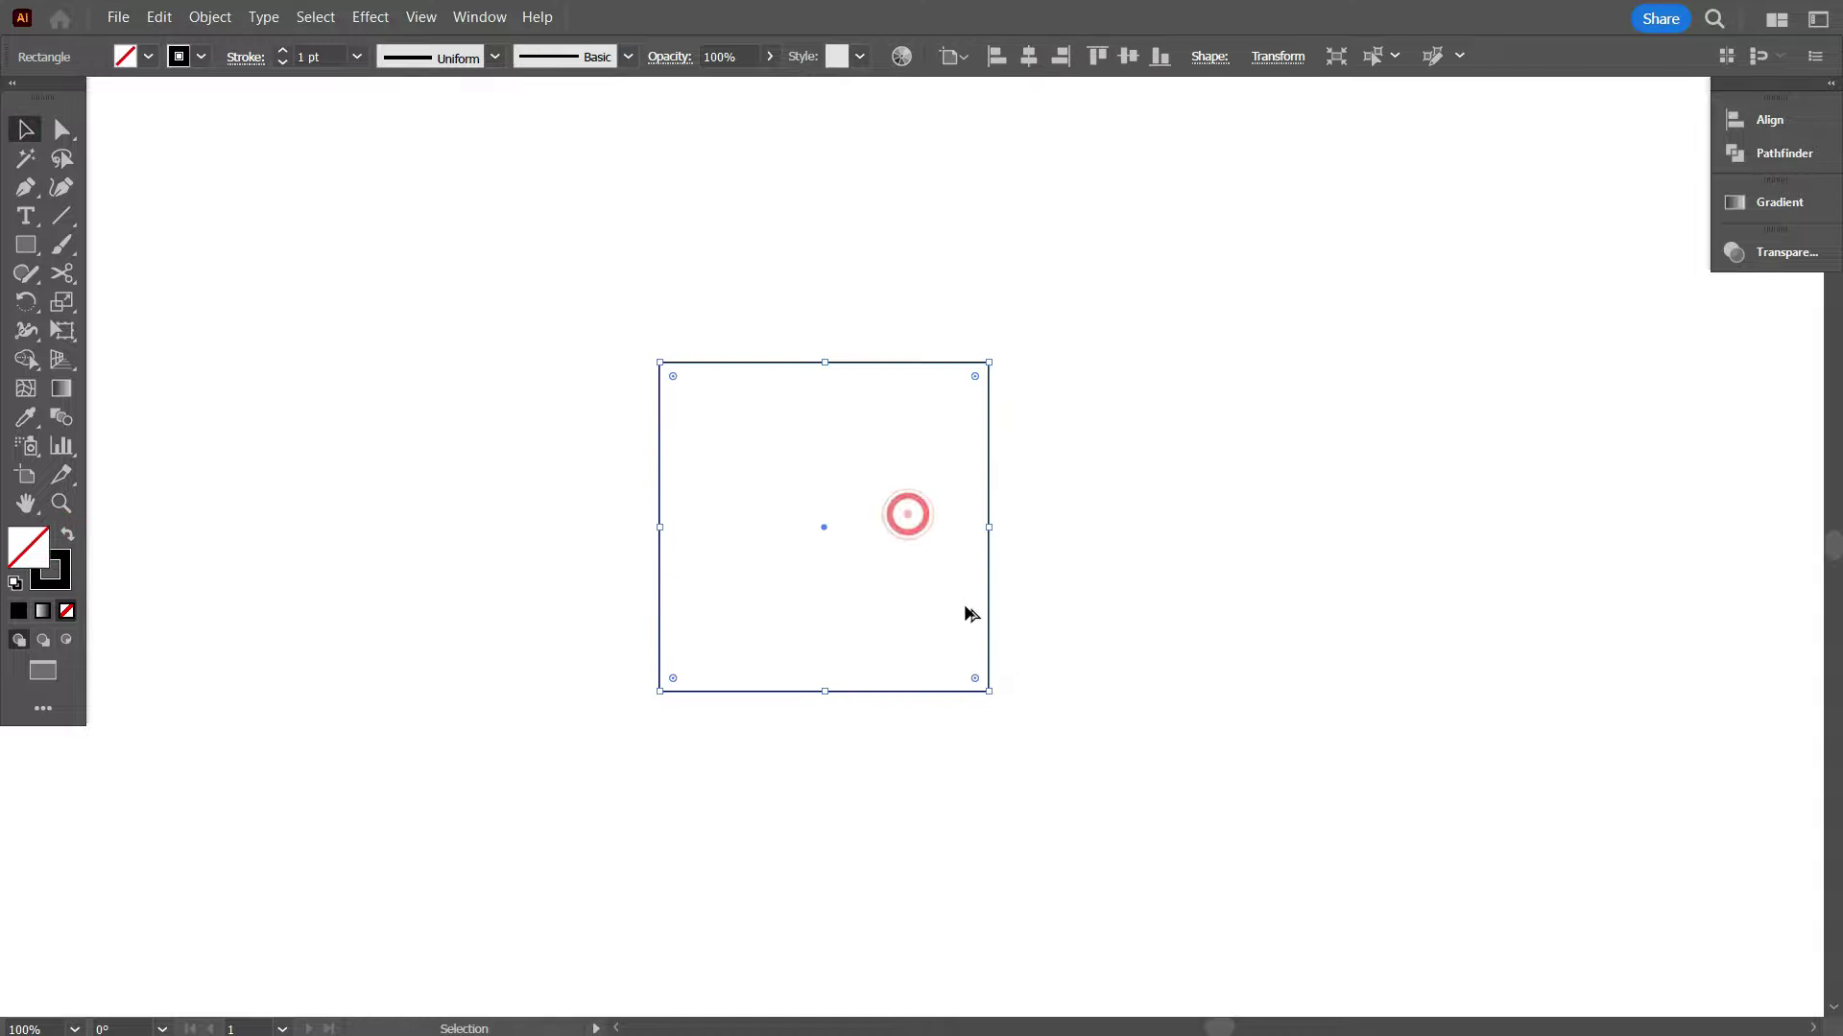
{"action": "scroll", "coordinate": [966, 612], "scroll_direction": "up", "scroll_amount": 2}
{"action": "scroll", "coordinate": [1081, 559], "scroll_direction": "down", "scroll_amount": 1}
{"action": "left_click_drag", "start_coordinate": [1143, 517], "coordinate": [894, 516]}
{"action": "left_click", "coordinate": [988, 534]}
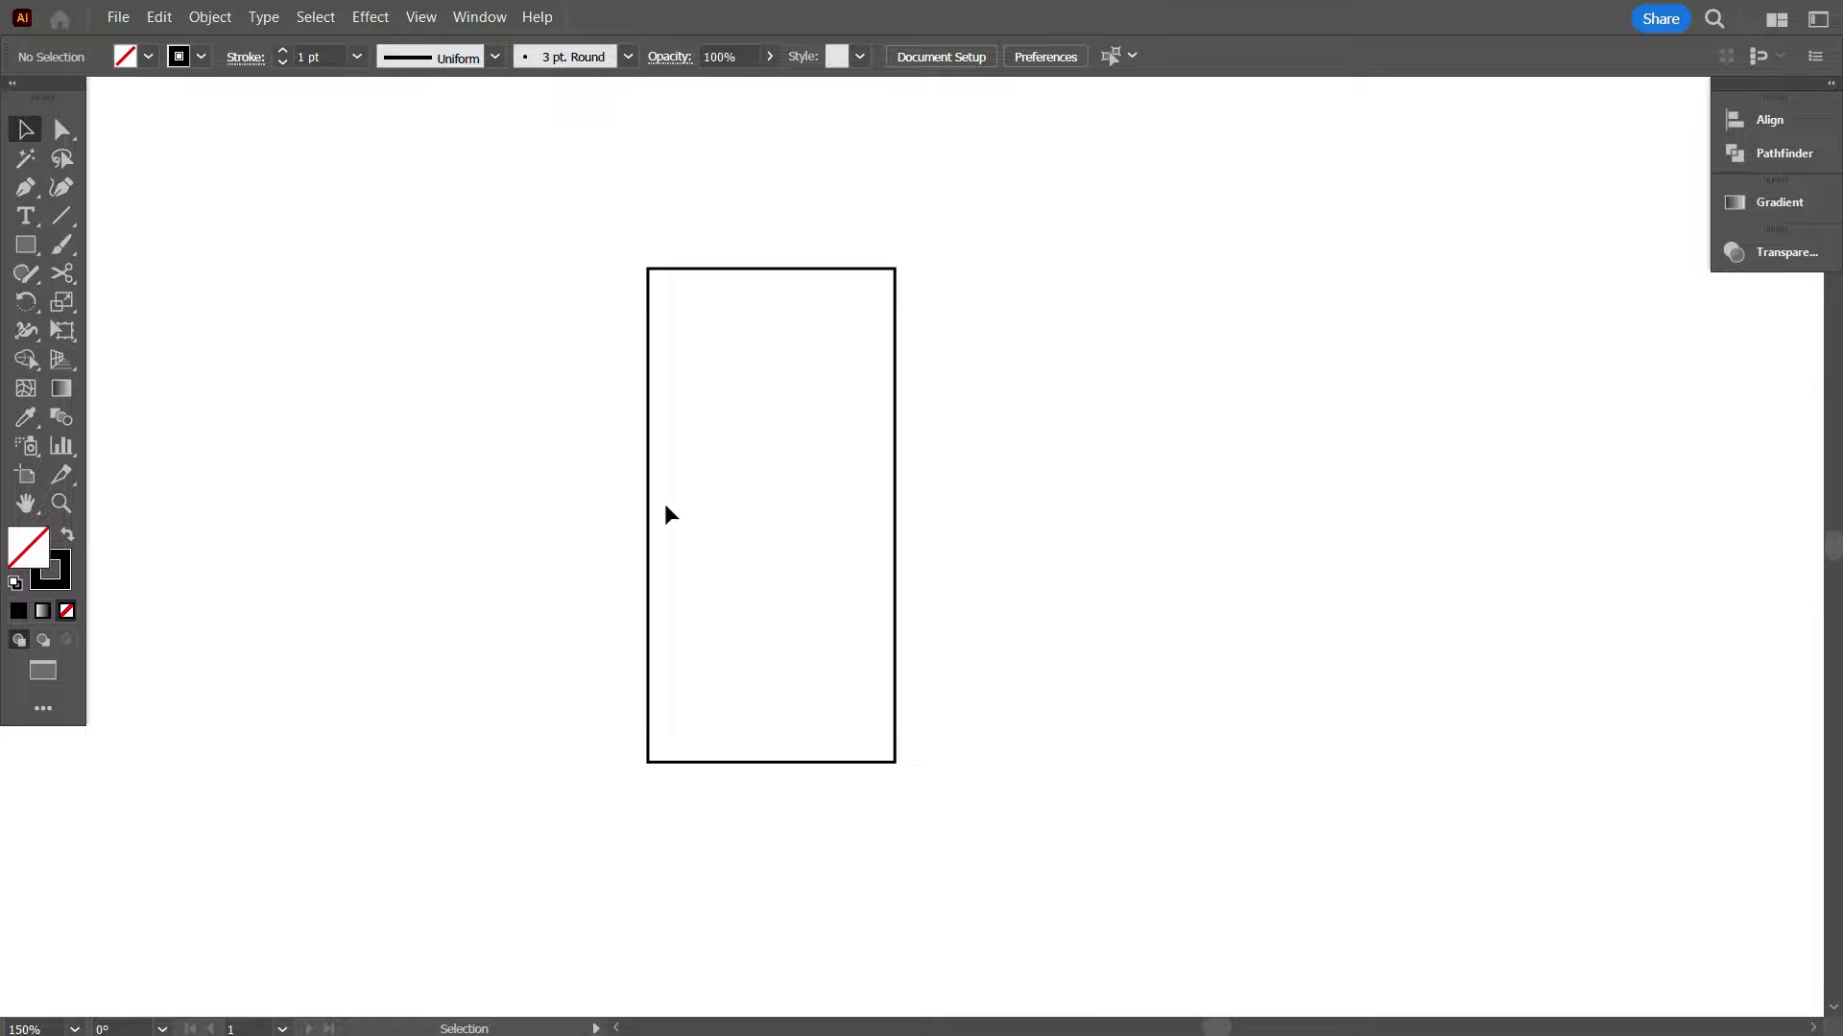
- Draw a vertical line as tall as the rectangle and rotate it to 150°
{"action": "left_click", "coordinate": [62, 215]}
{"action": "left_click_drag", "start_coordinate": [940, 270], "coordinate": [959, 762]}
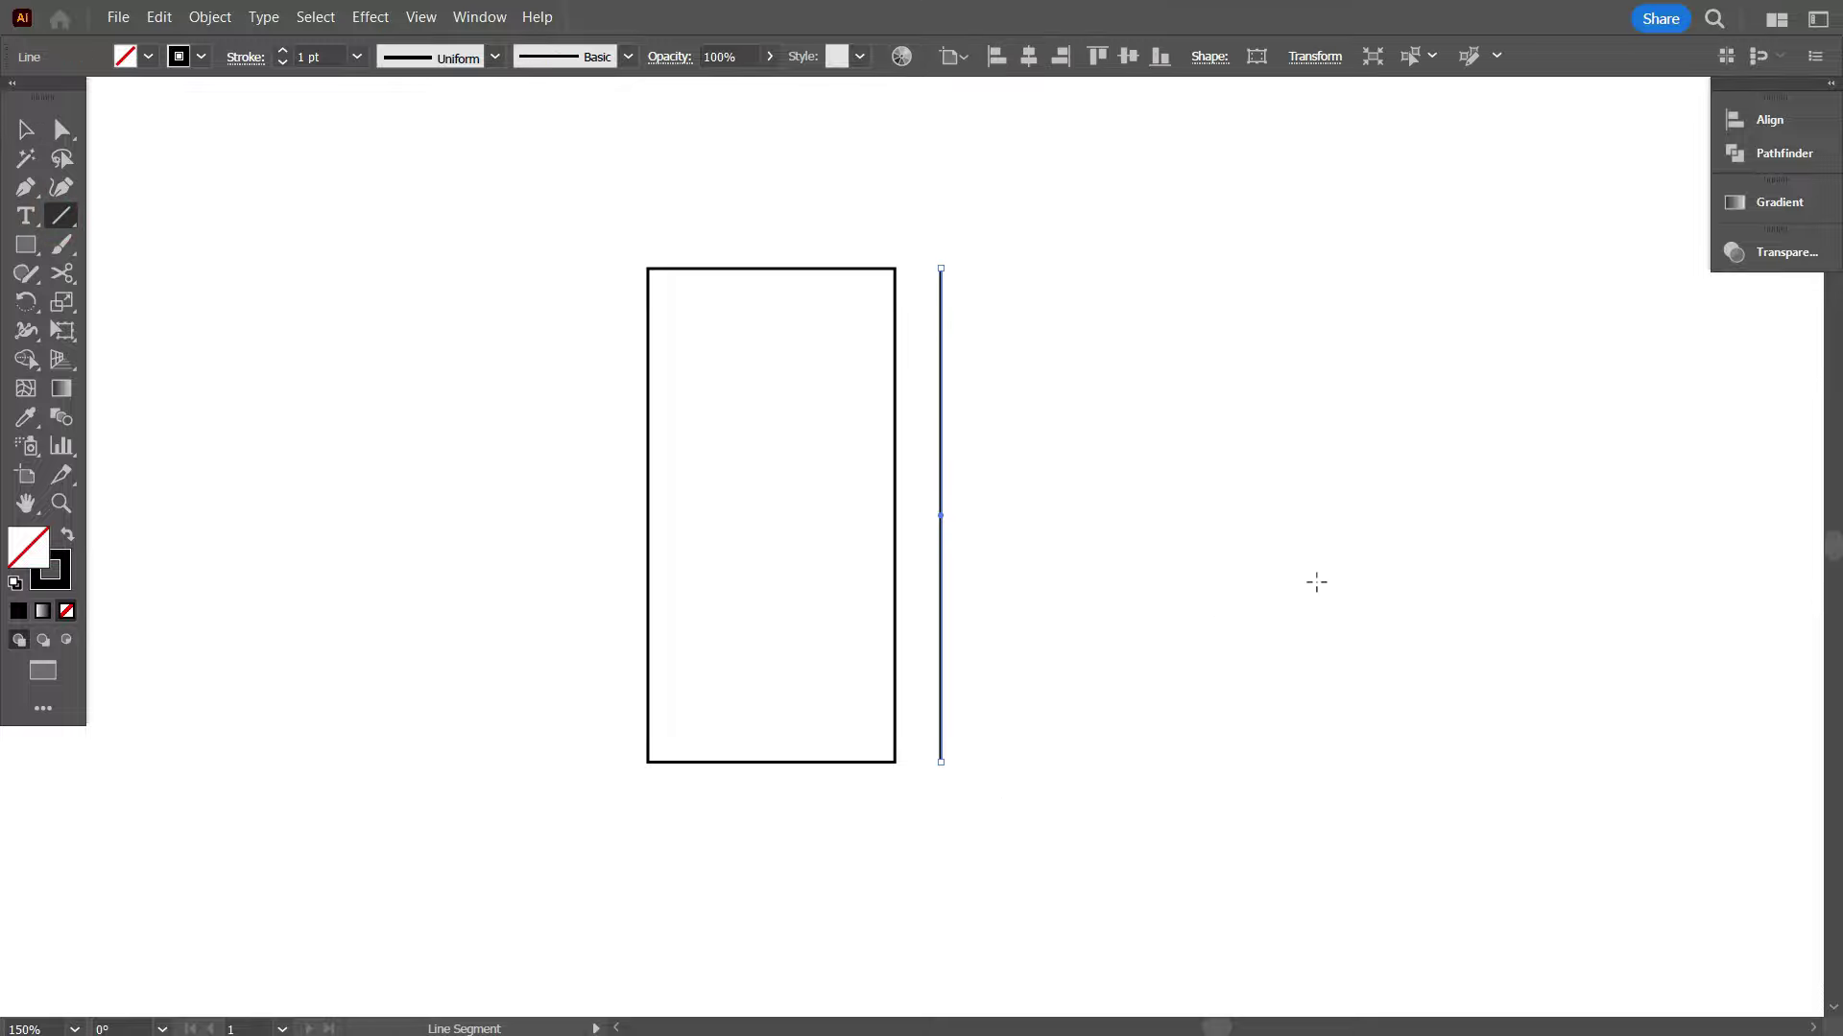
{"action": "left_click", "coordinate": [1314, 56]}
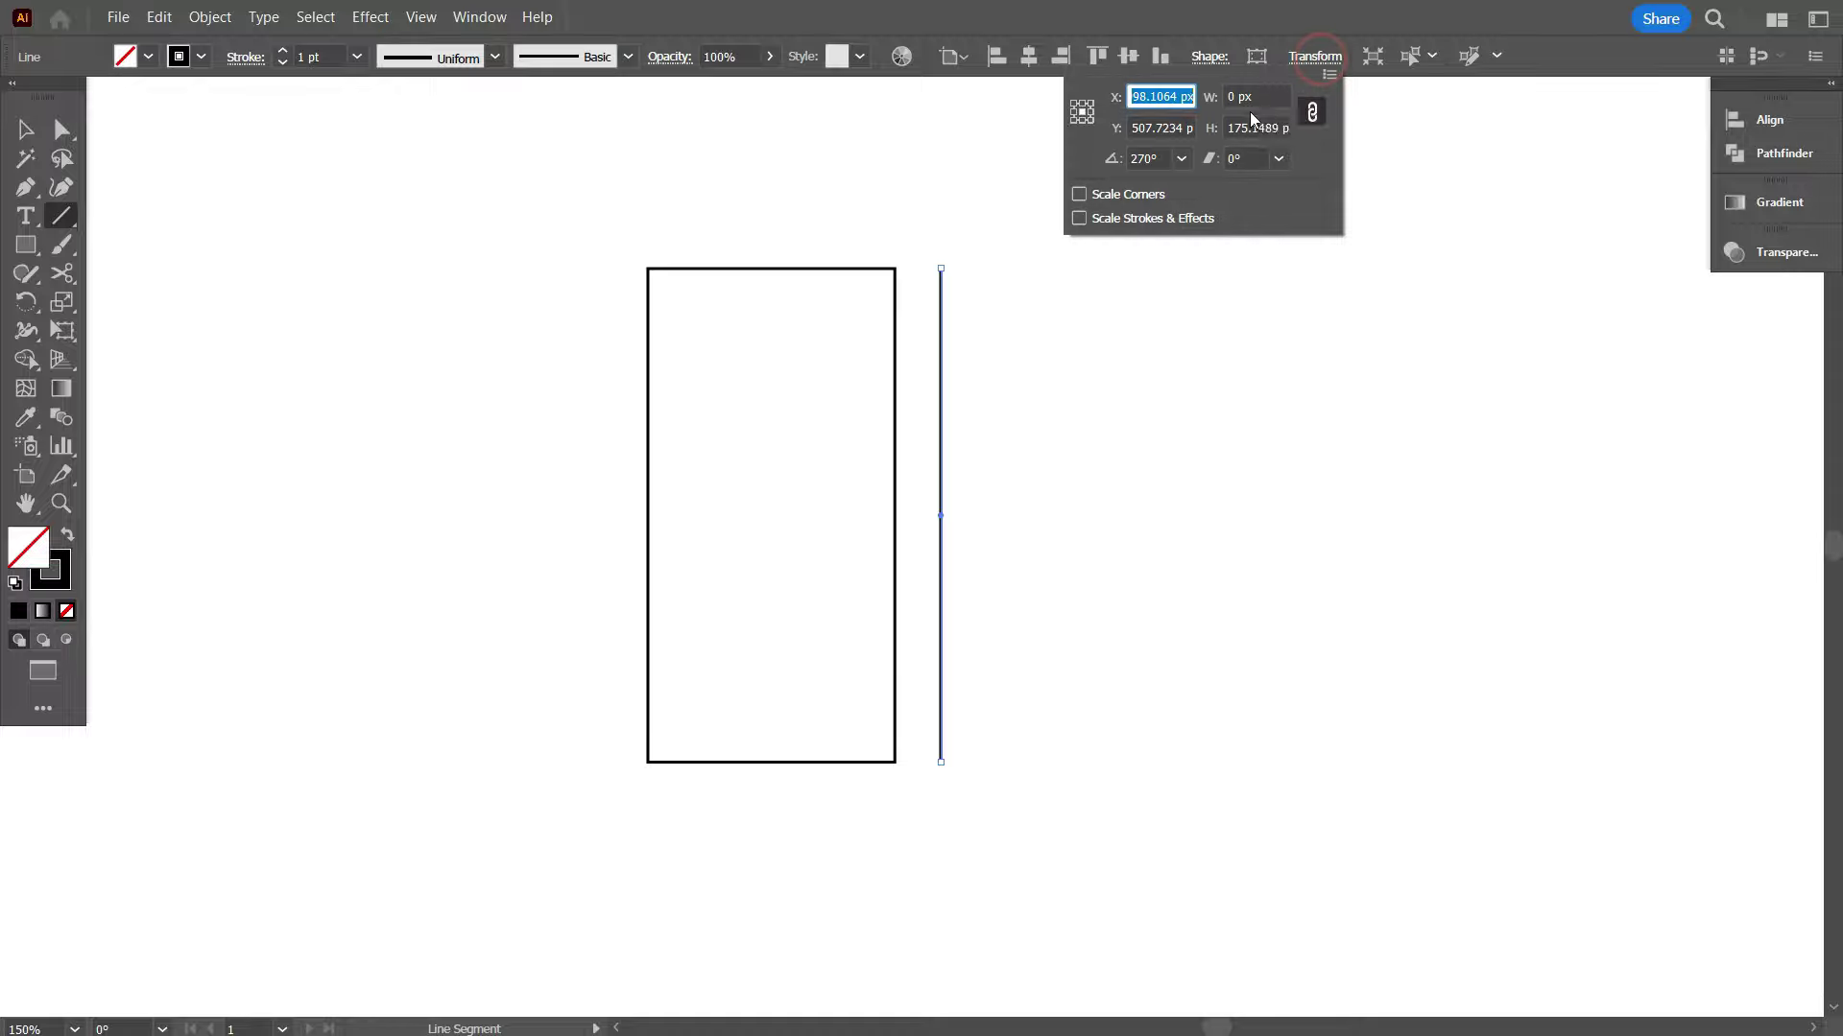
{"action": "left_click", "coordinate": [1182, 158]}
{"action": "left_click", "coordinate": [1214, 318]}
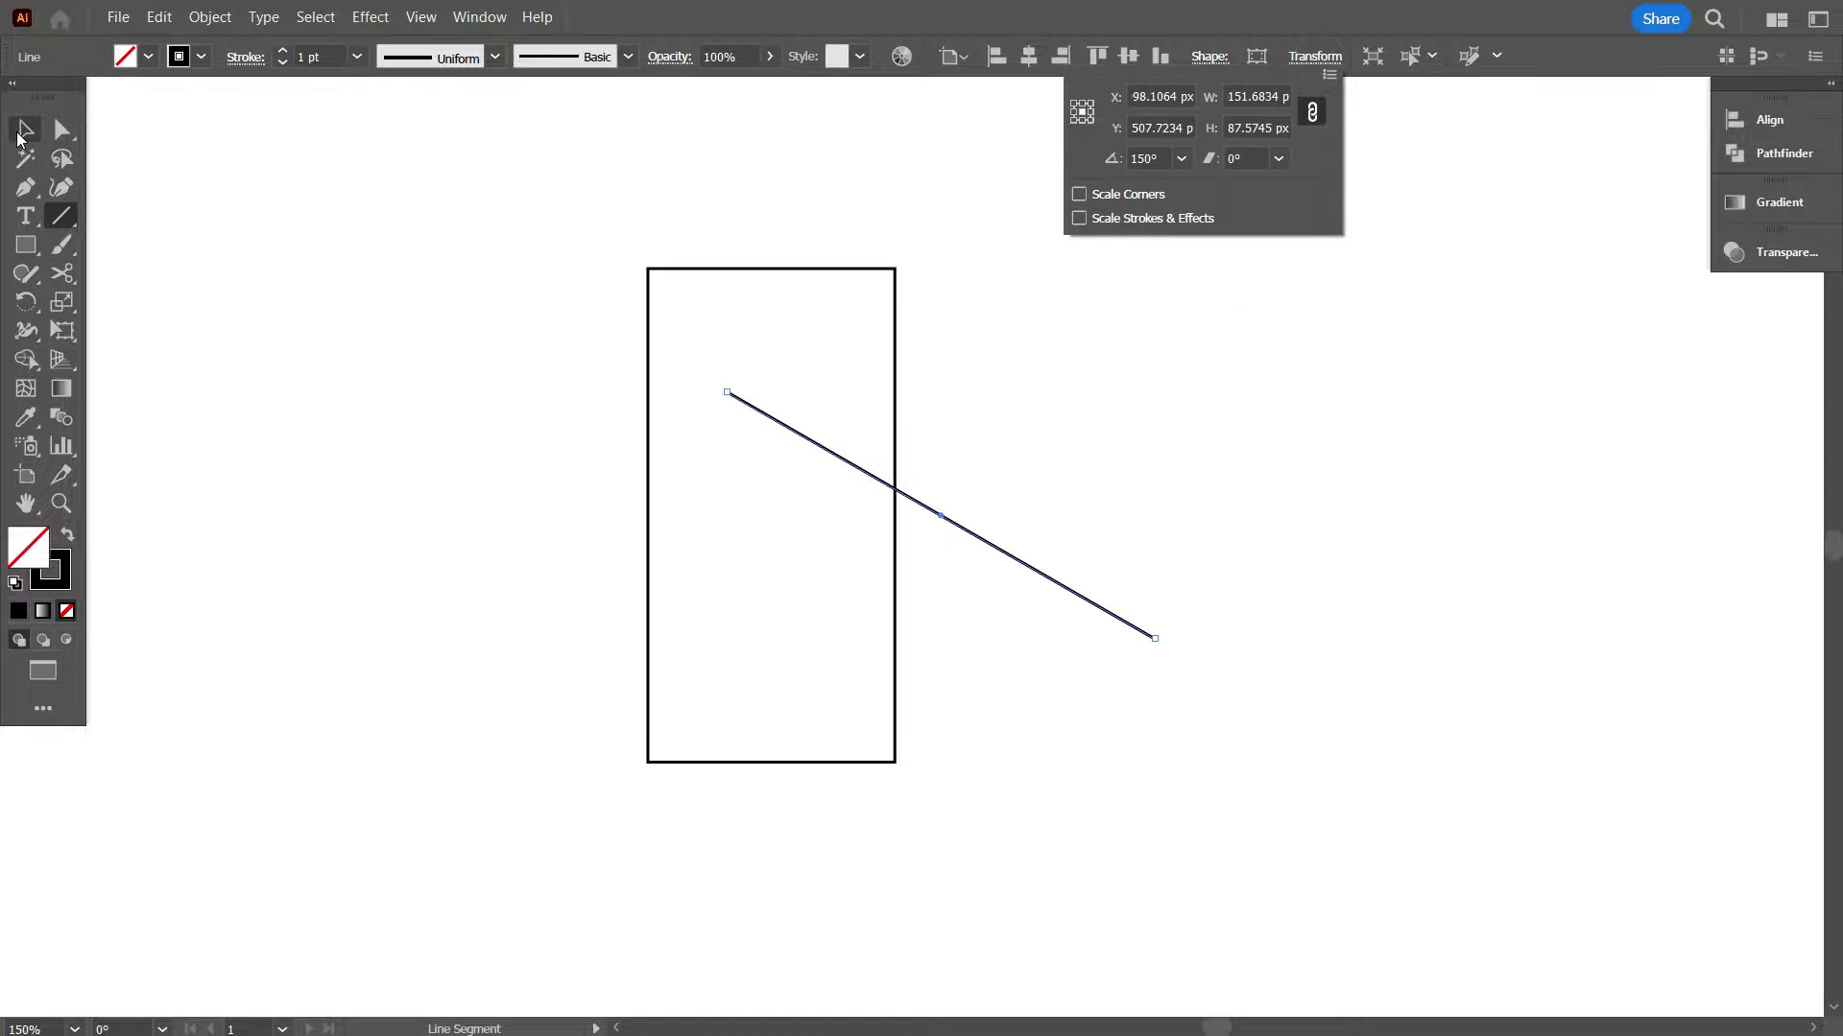
{"action": "left_click", "coordinate": [365, 371]}
{"action": "left_click", "coordinate": [954, 569]}
- Centre the rectangle and diagonal line horizontally on each other
{"action": "key", "text": "v"}
{"action": "mouse_move", "coordinate": [510, 260]}
{"action": "left_mouse_down"}
{"action": "mouse_move", "coordinate": [964, 530]}
{"action": "mouse_move", "coordinate": [956, 710]}
{"action": "left_mouse_up"}
{"action": "left_click", "coordinate": [1029, 56]}
{"action": "left_click", "coordinate": [1173, 336]}
{"action": "scroll", "coordinate": [1161, 374], "scroll_direction": "down", "scroll_amount": 2}
- Round the rectangle's top corners fully into a semicircular arch
{"action": "left_click", "coordinate": [1071, 612]}
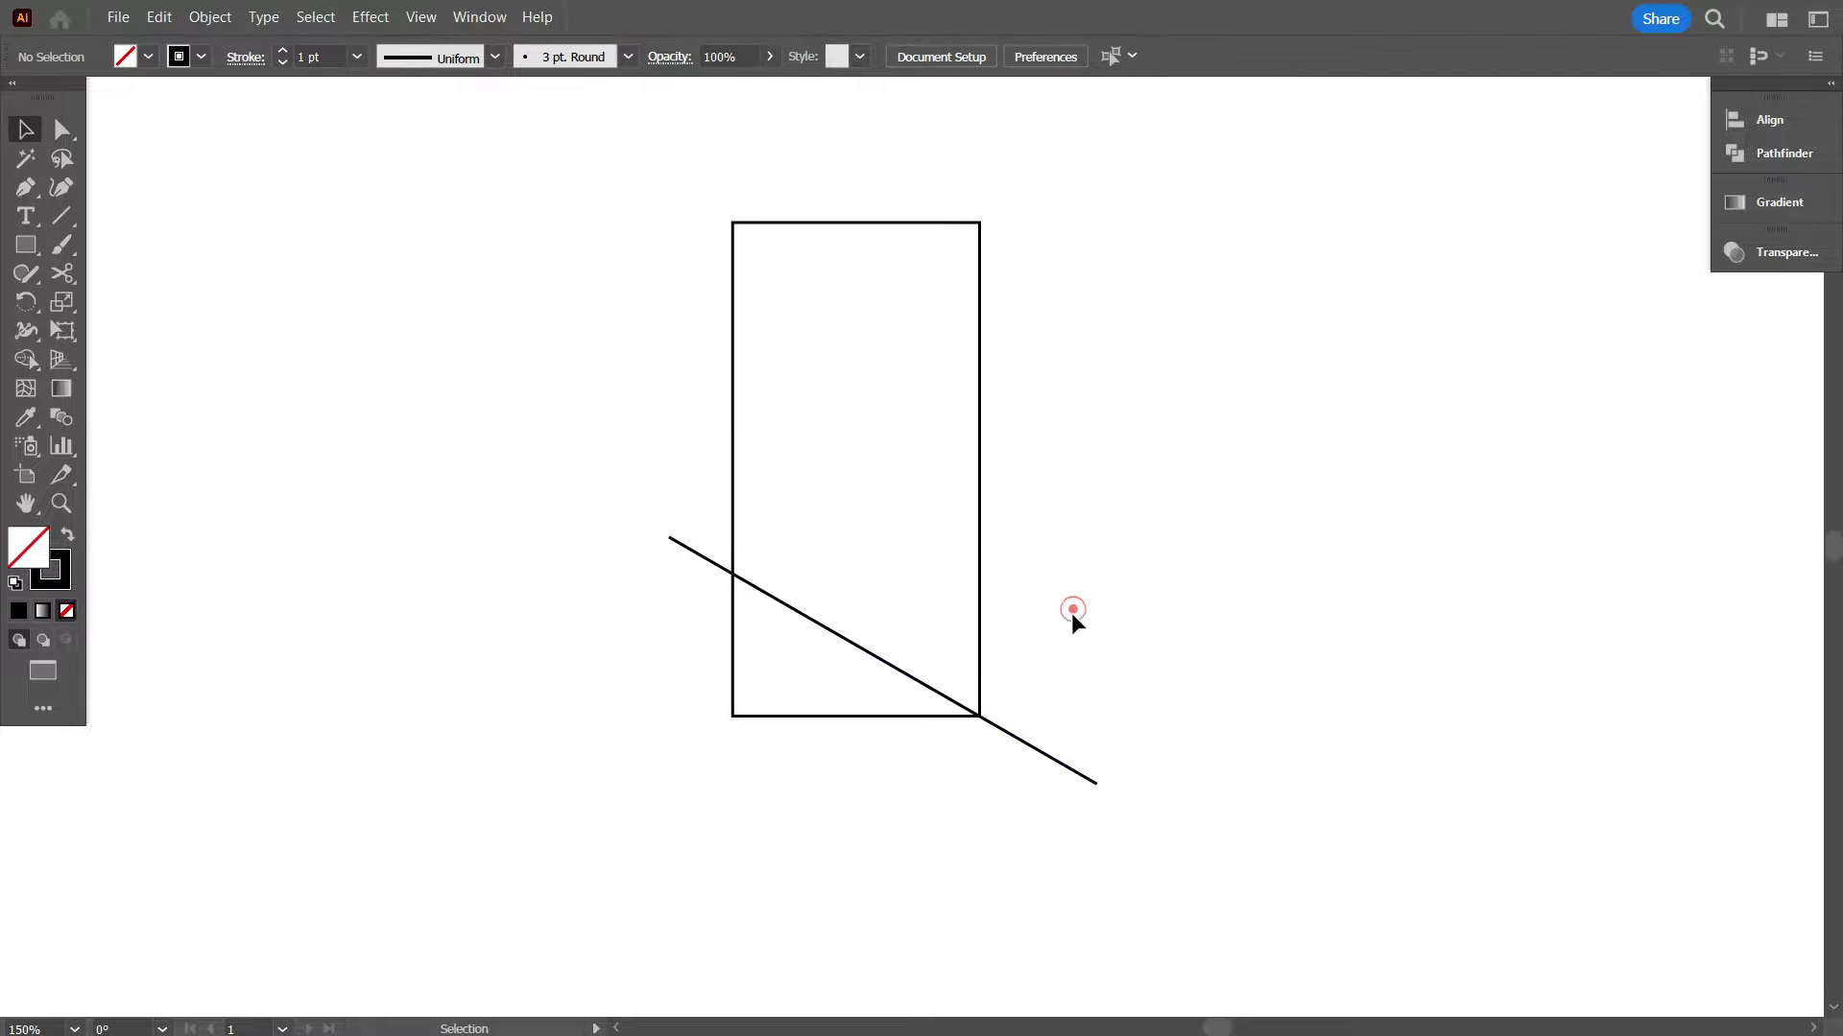
{"action": "scroll", "coordinate": [1071, 612], "scroll_direction": "up", "scroll_amount": 2}
{"action": "left_click_drag", "start_coordinate": [589, 336], "coordinate": [1092, 861]}
{"action": "scroll", "coordinate": [900, 691], "scroll_direction": "up", "scroll_amount": 1}
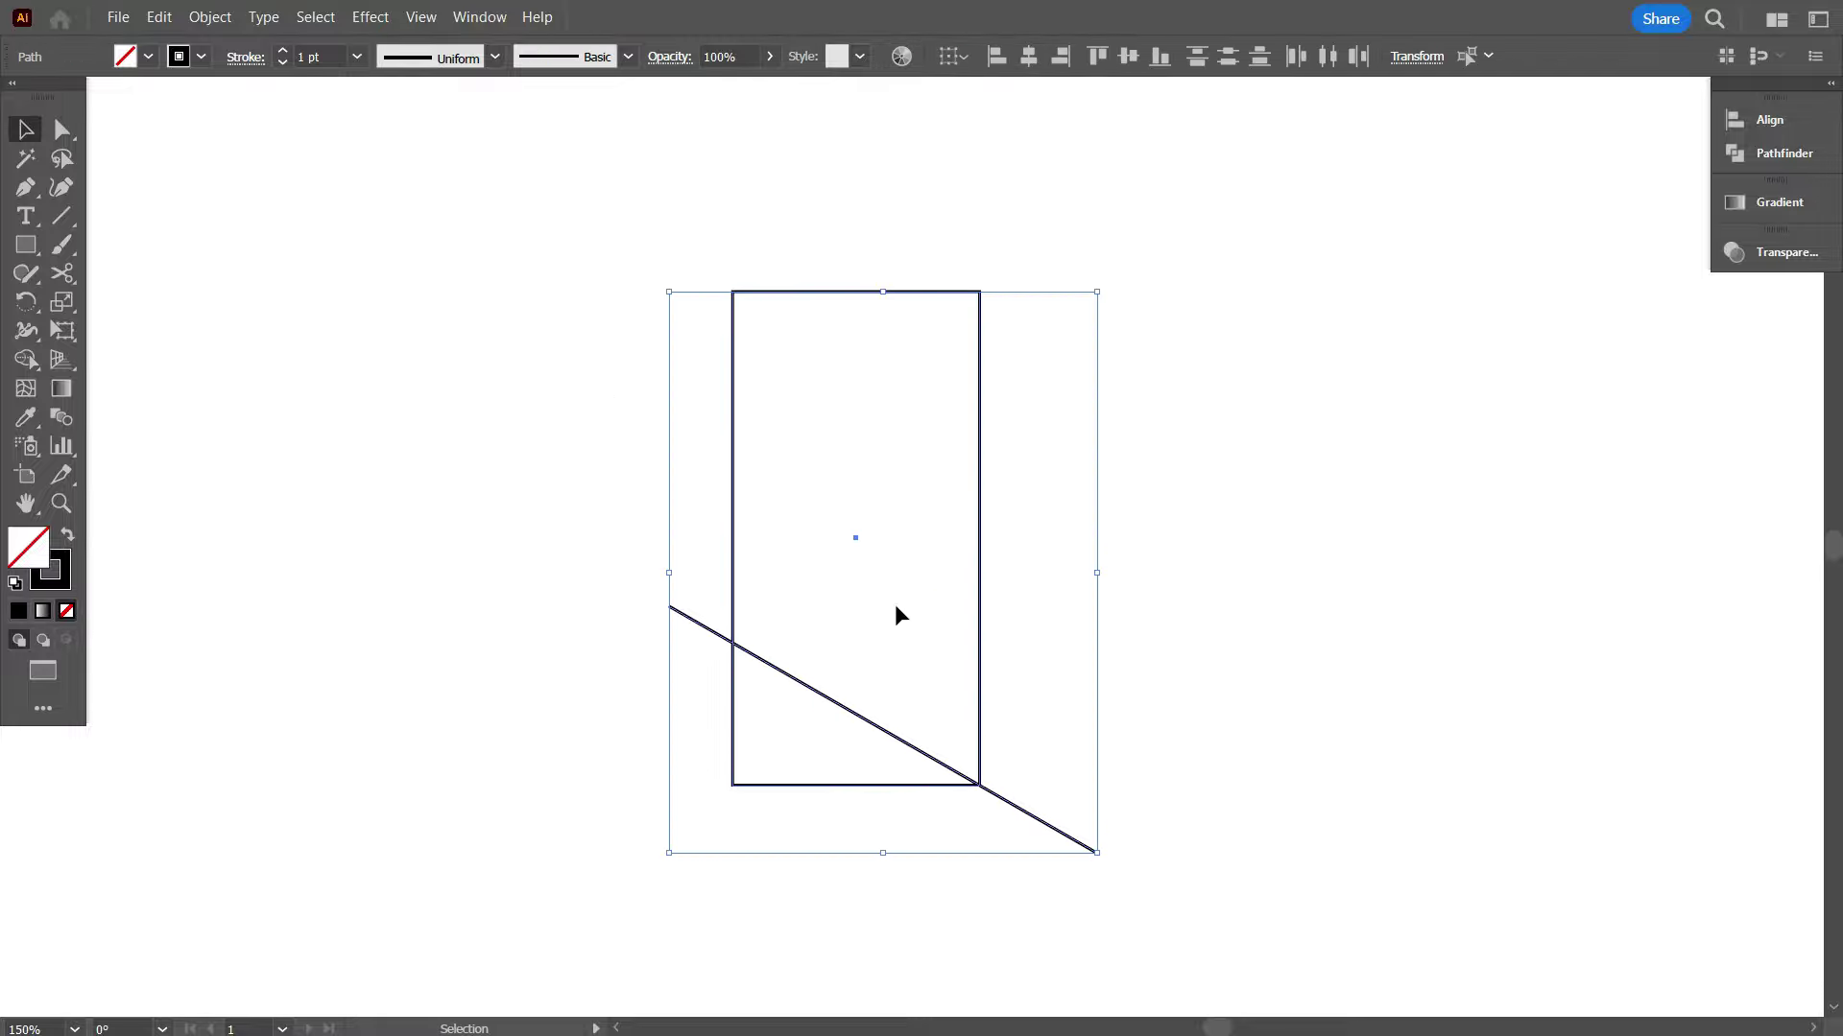
{"action": "left_click", "coordinate": [61, 129]}
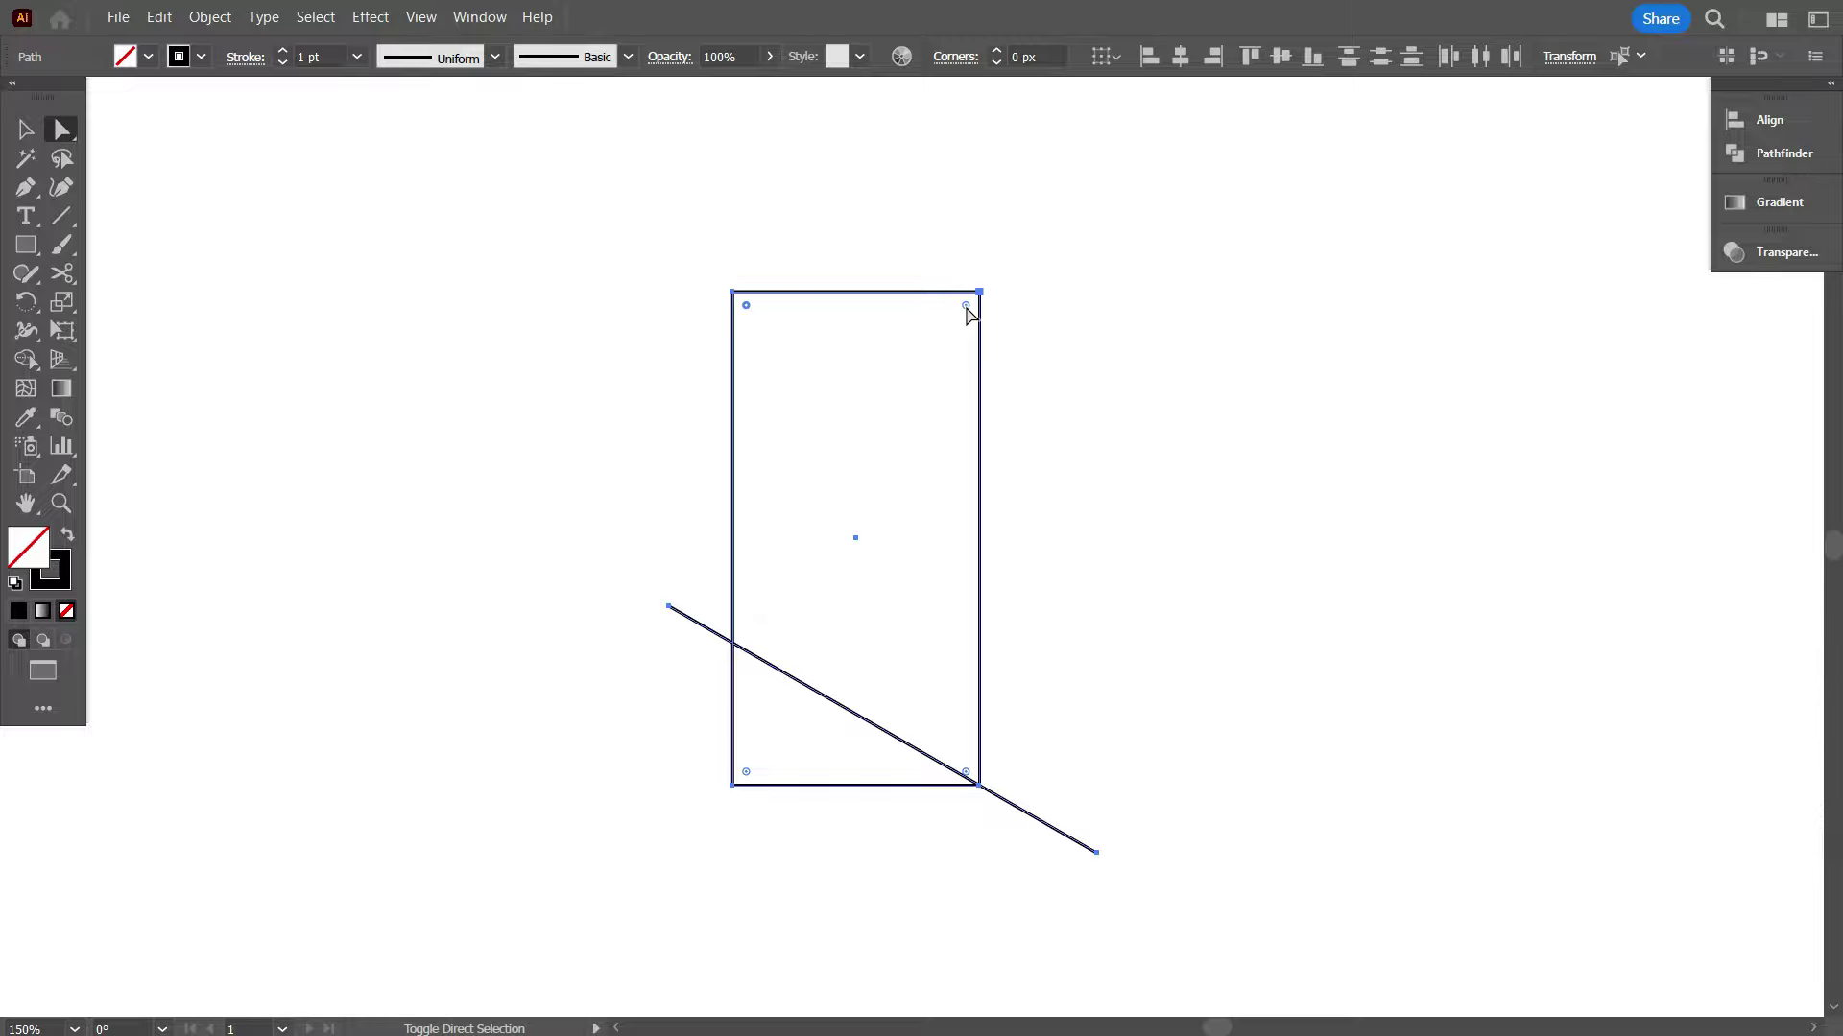
{"action": "left_click_drag", "start_coordinate": [965, 305], "coordinate": [923, 693]}
- Select the arch and the diagonal line together
{"action": "left_click", "coordinate": [572, 473]}
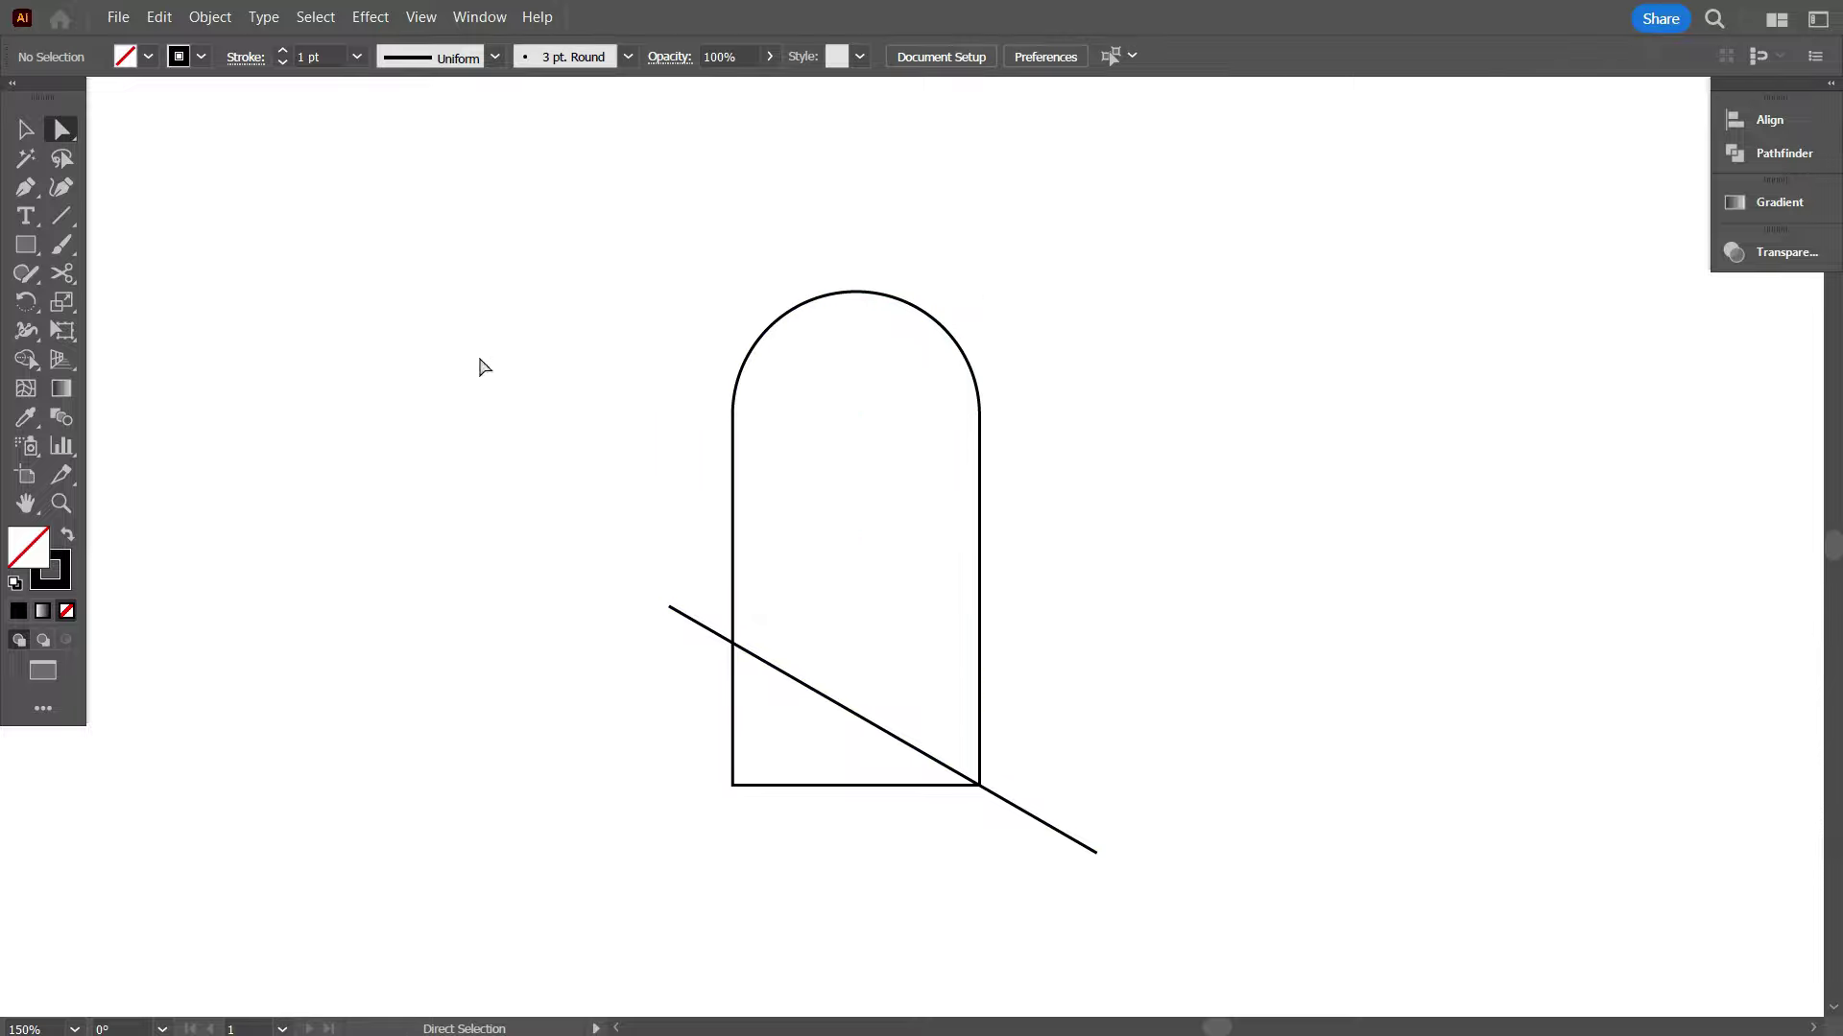
{"action": "left_click", "coordinate": [26, 129]}
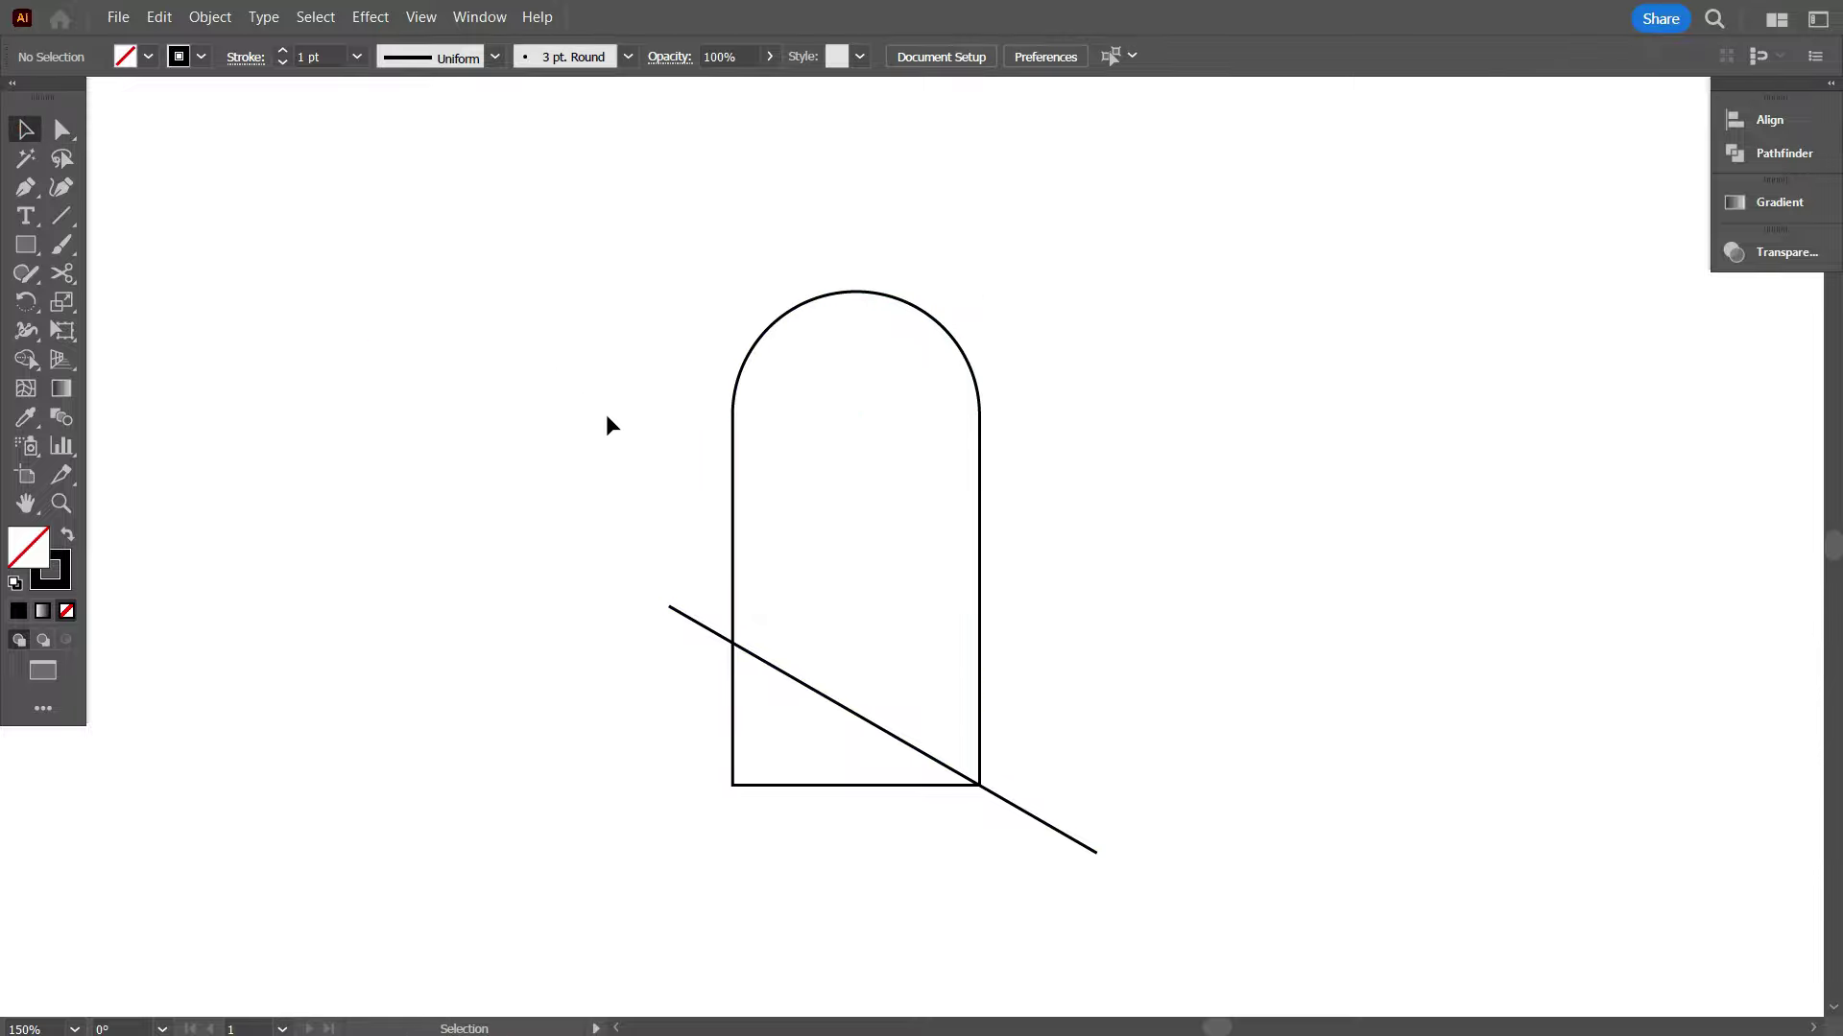
{"action": "left_click_drag", "start_coordinate": [523, 334], "coordinate": [1075, 849]}
{"action": "scroll", "coordinate": [817, 798], "scroll_direction": "down", "scroll_amount": 1}
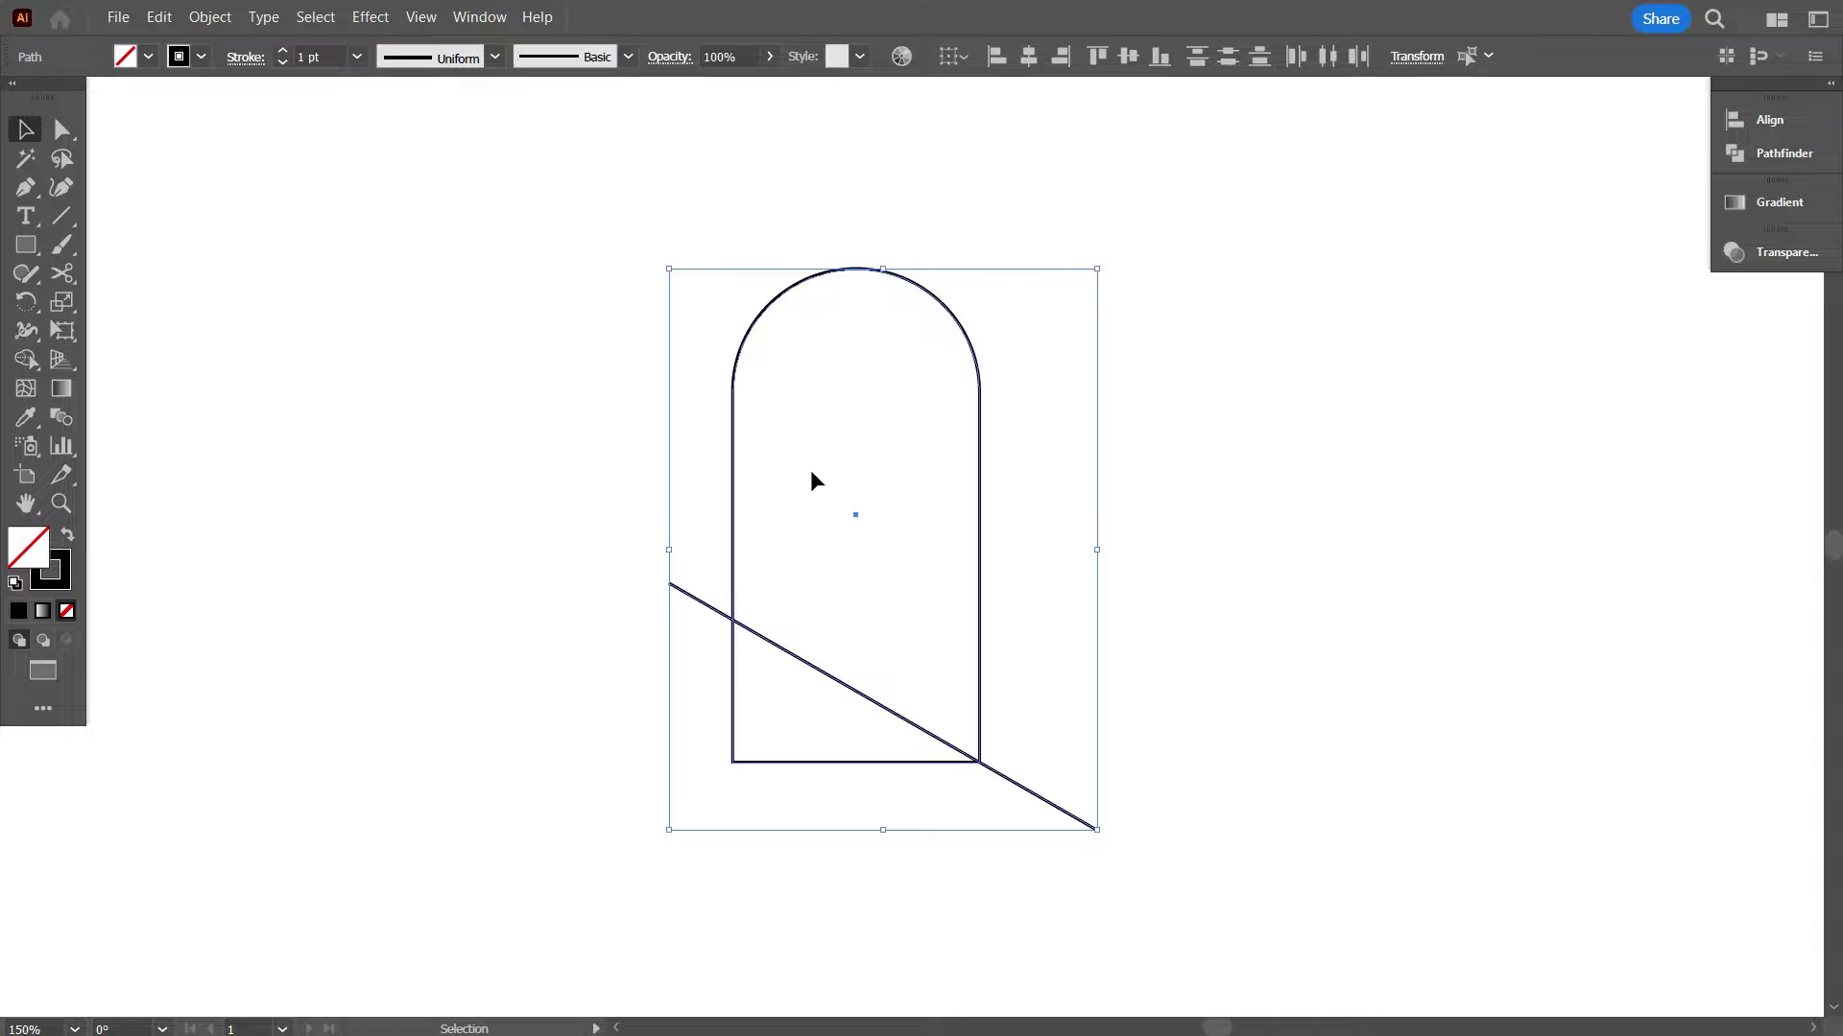
- With Shape Builder, remove the region below the diagonal and both line overhangs
{"action": "left_click", "coordinate": [26, 359]}
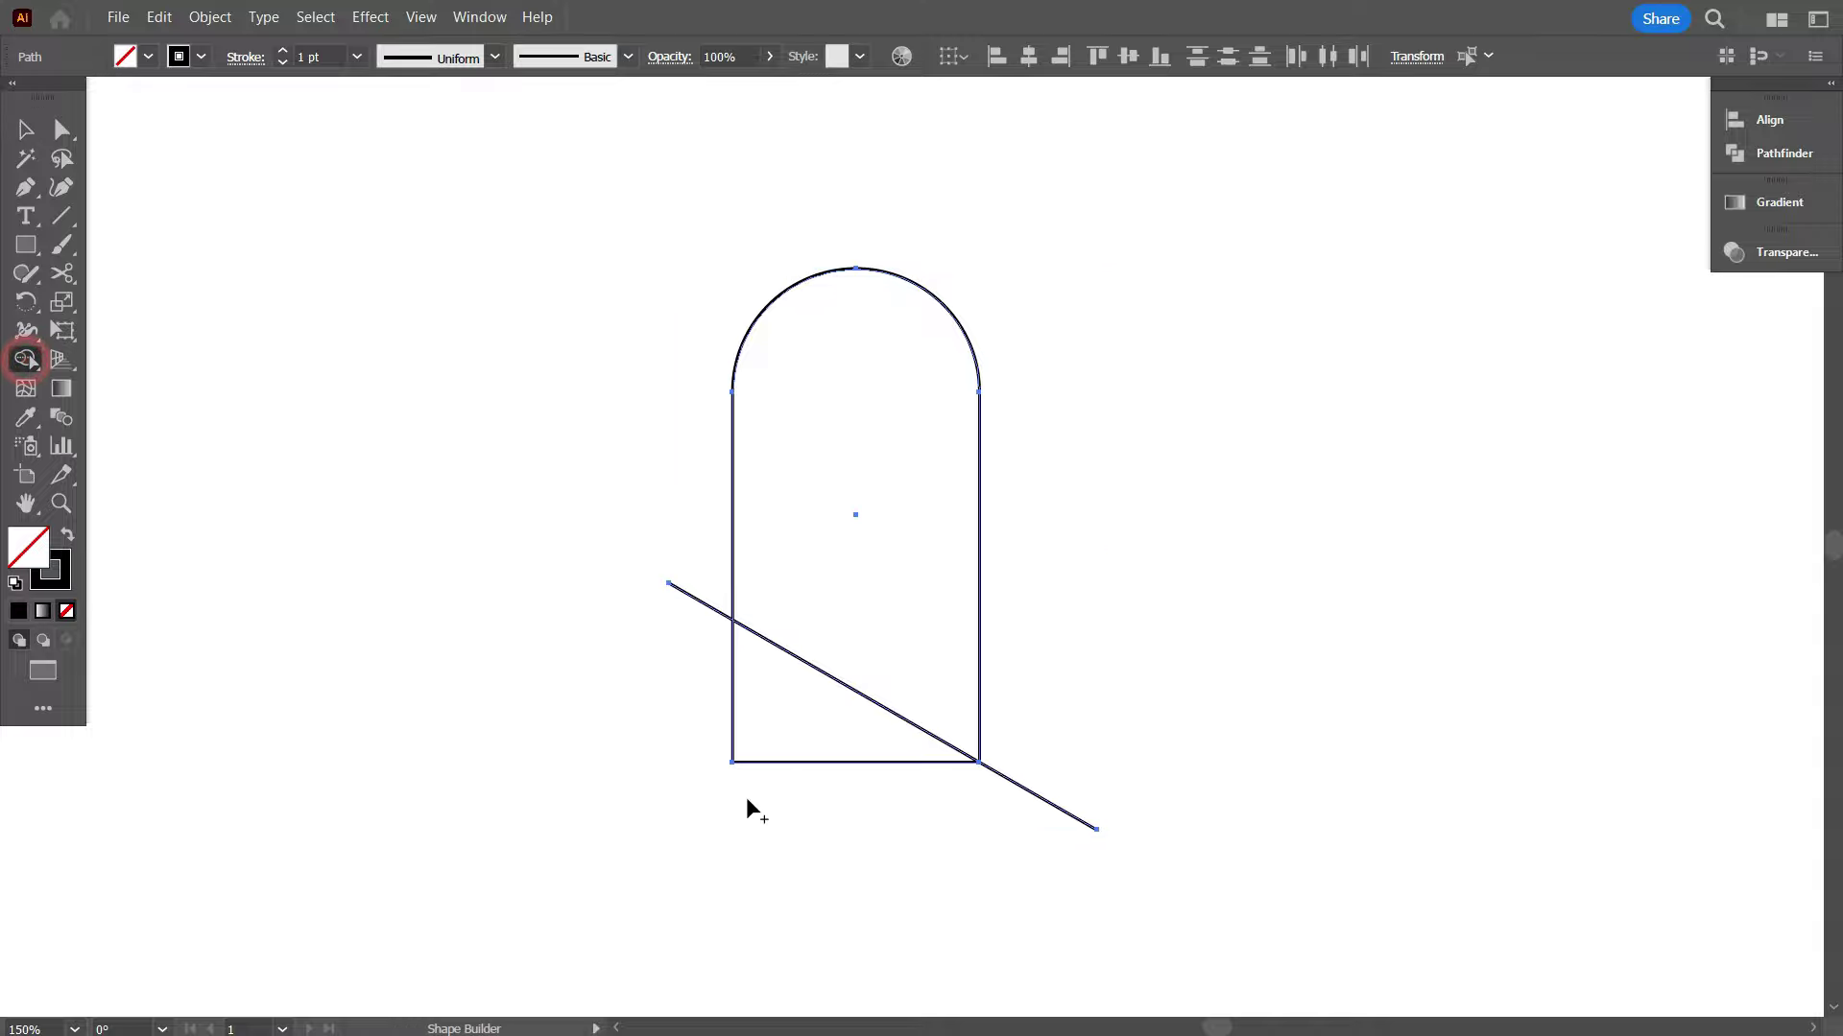
{"action": "left_click", "coordinate": [791, 758], "text": "alt"}
{"action": "left_click", "coordinate": [704, 608], "text": "alt"}
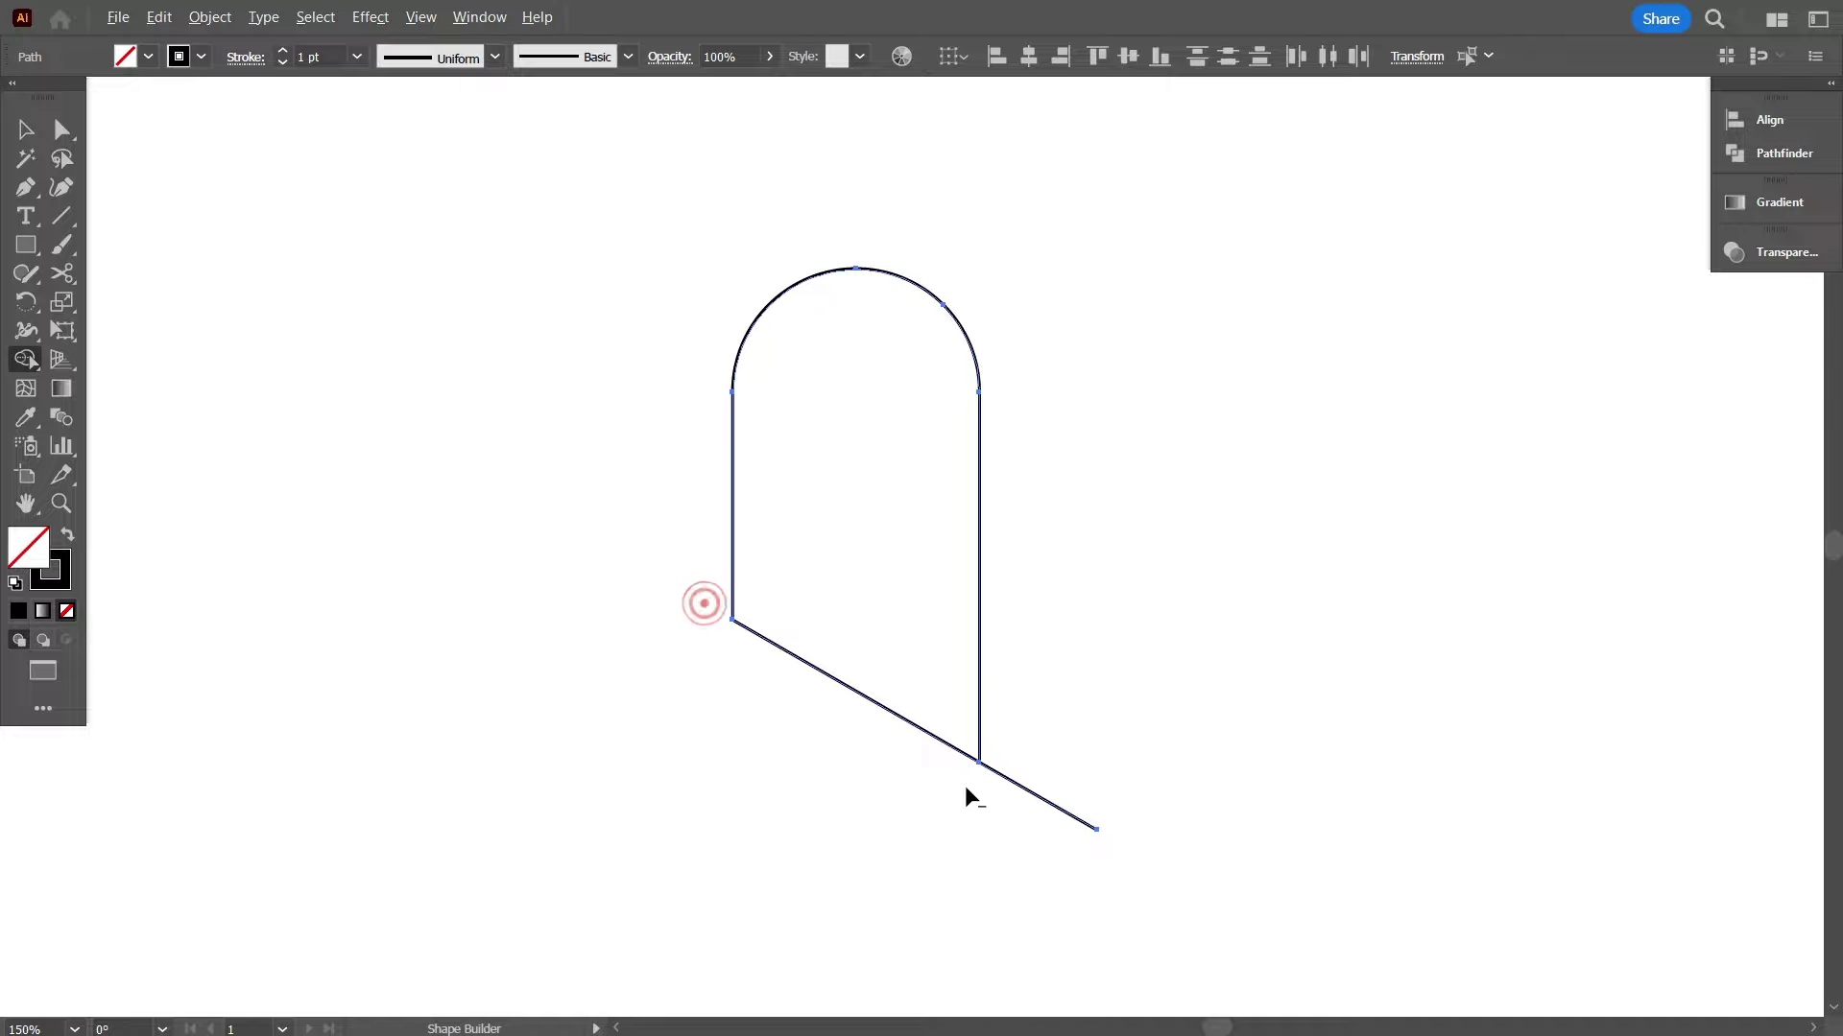
{"action": "left_click", "coordinate": [1006, 778], "text": "alt"}
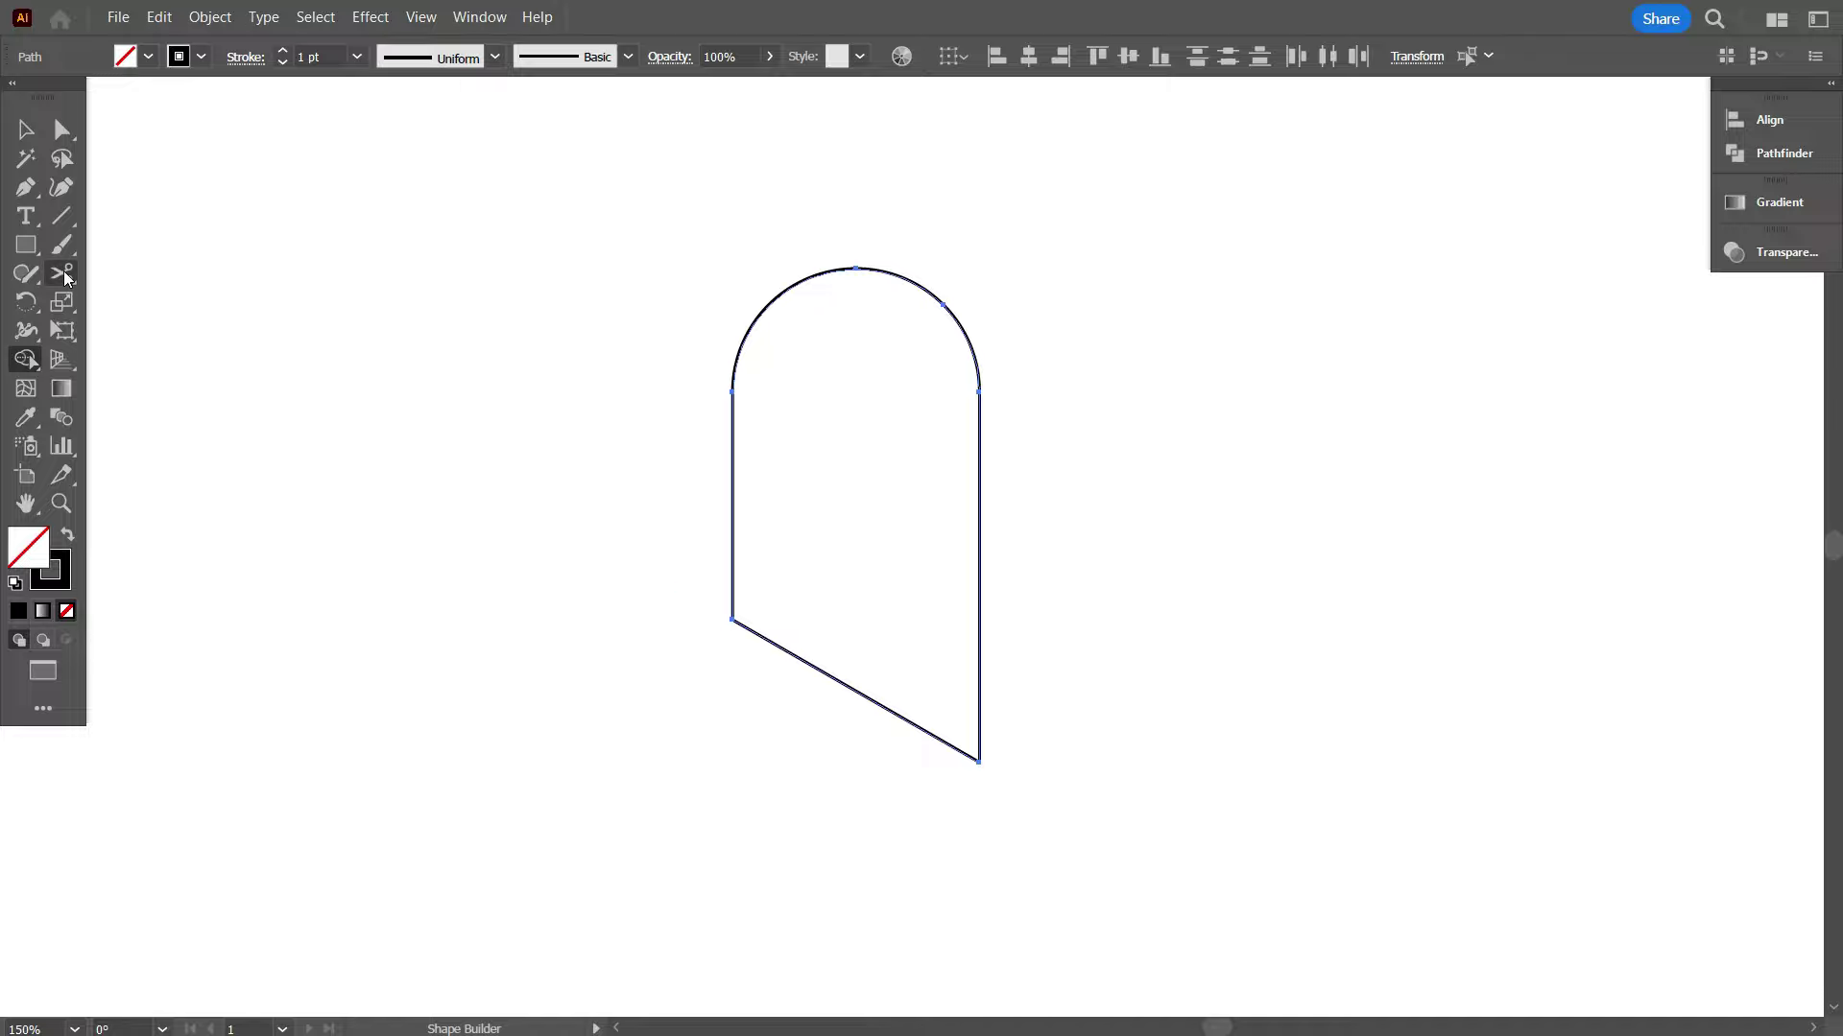
- Cut the arch path at its right anchor with Scissors
{"action": "left_click_drag", "start_coordinate": [67, 278], "coordinate": [120, 302]}
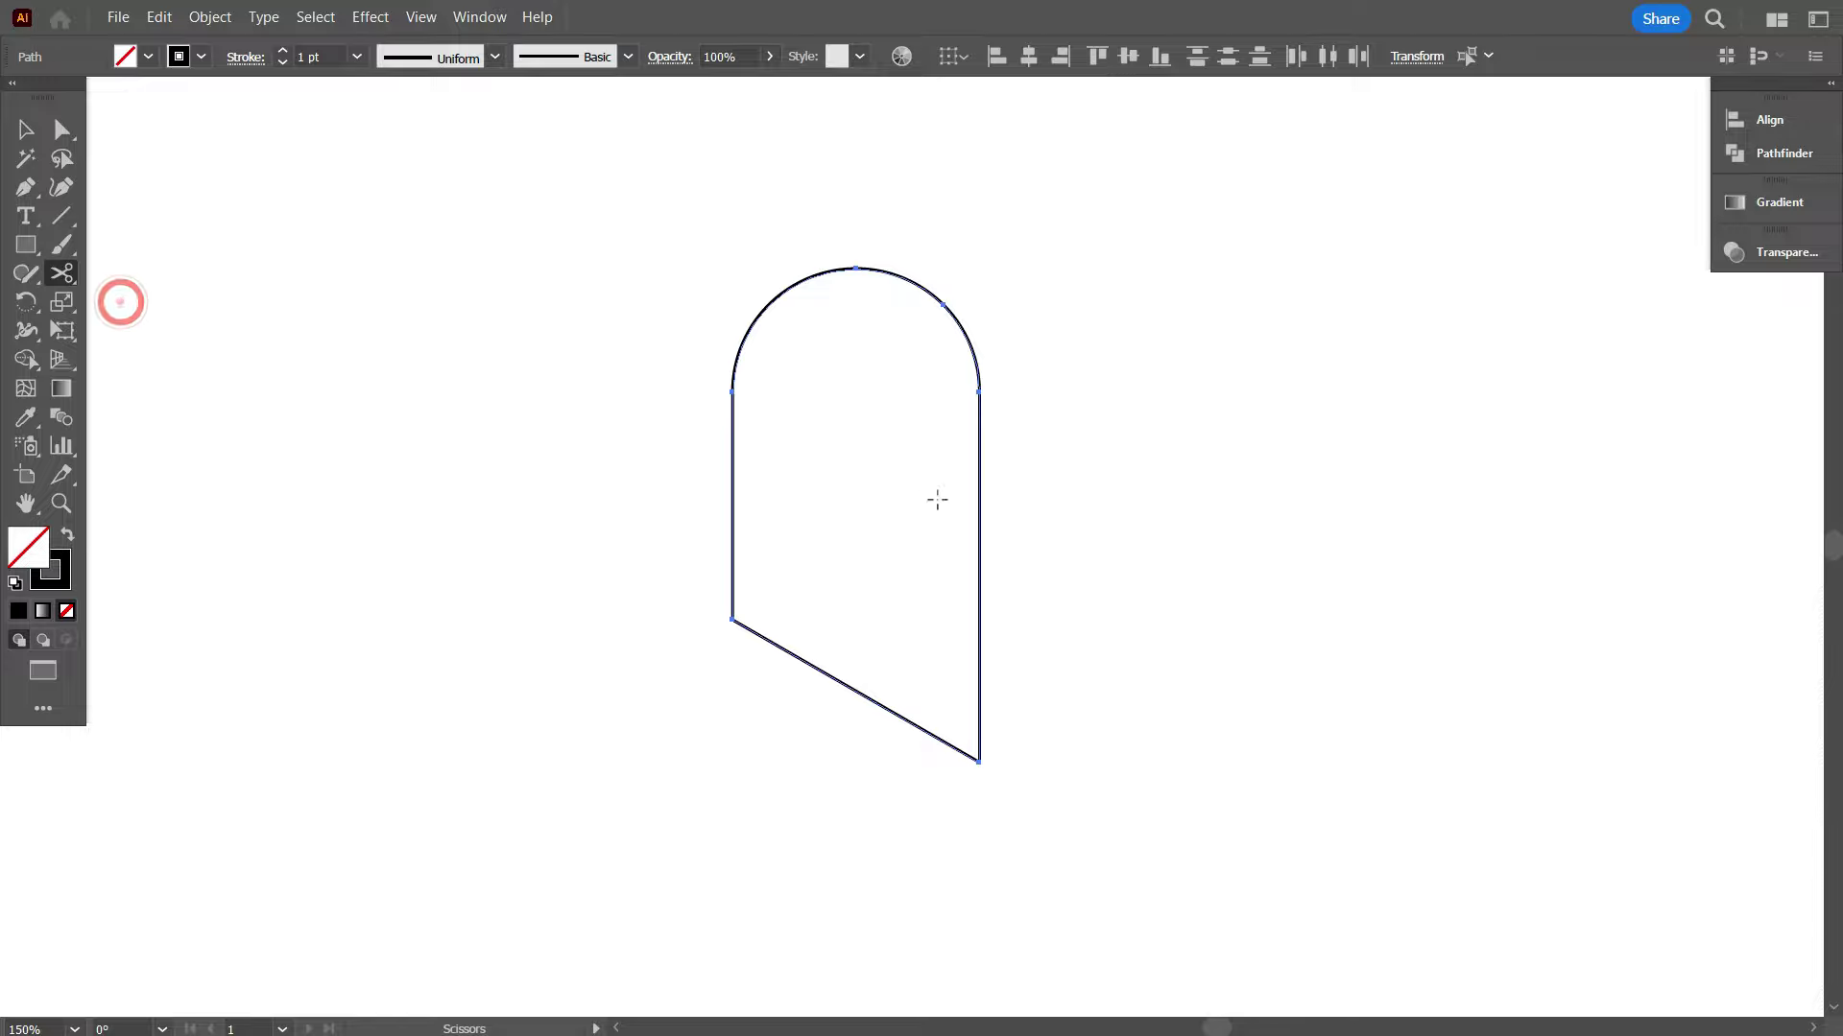
{"action": "scroll", "coordinate": [1000, 397], "scroll_direction": "up", "scroll_amount": 3, "text": "alt"}
{"action": "left_click", "coordinate": [958, 384]}
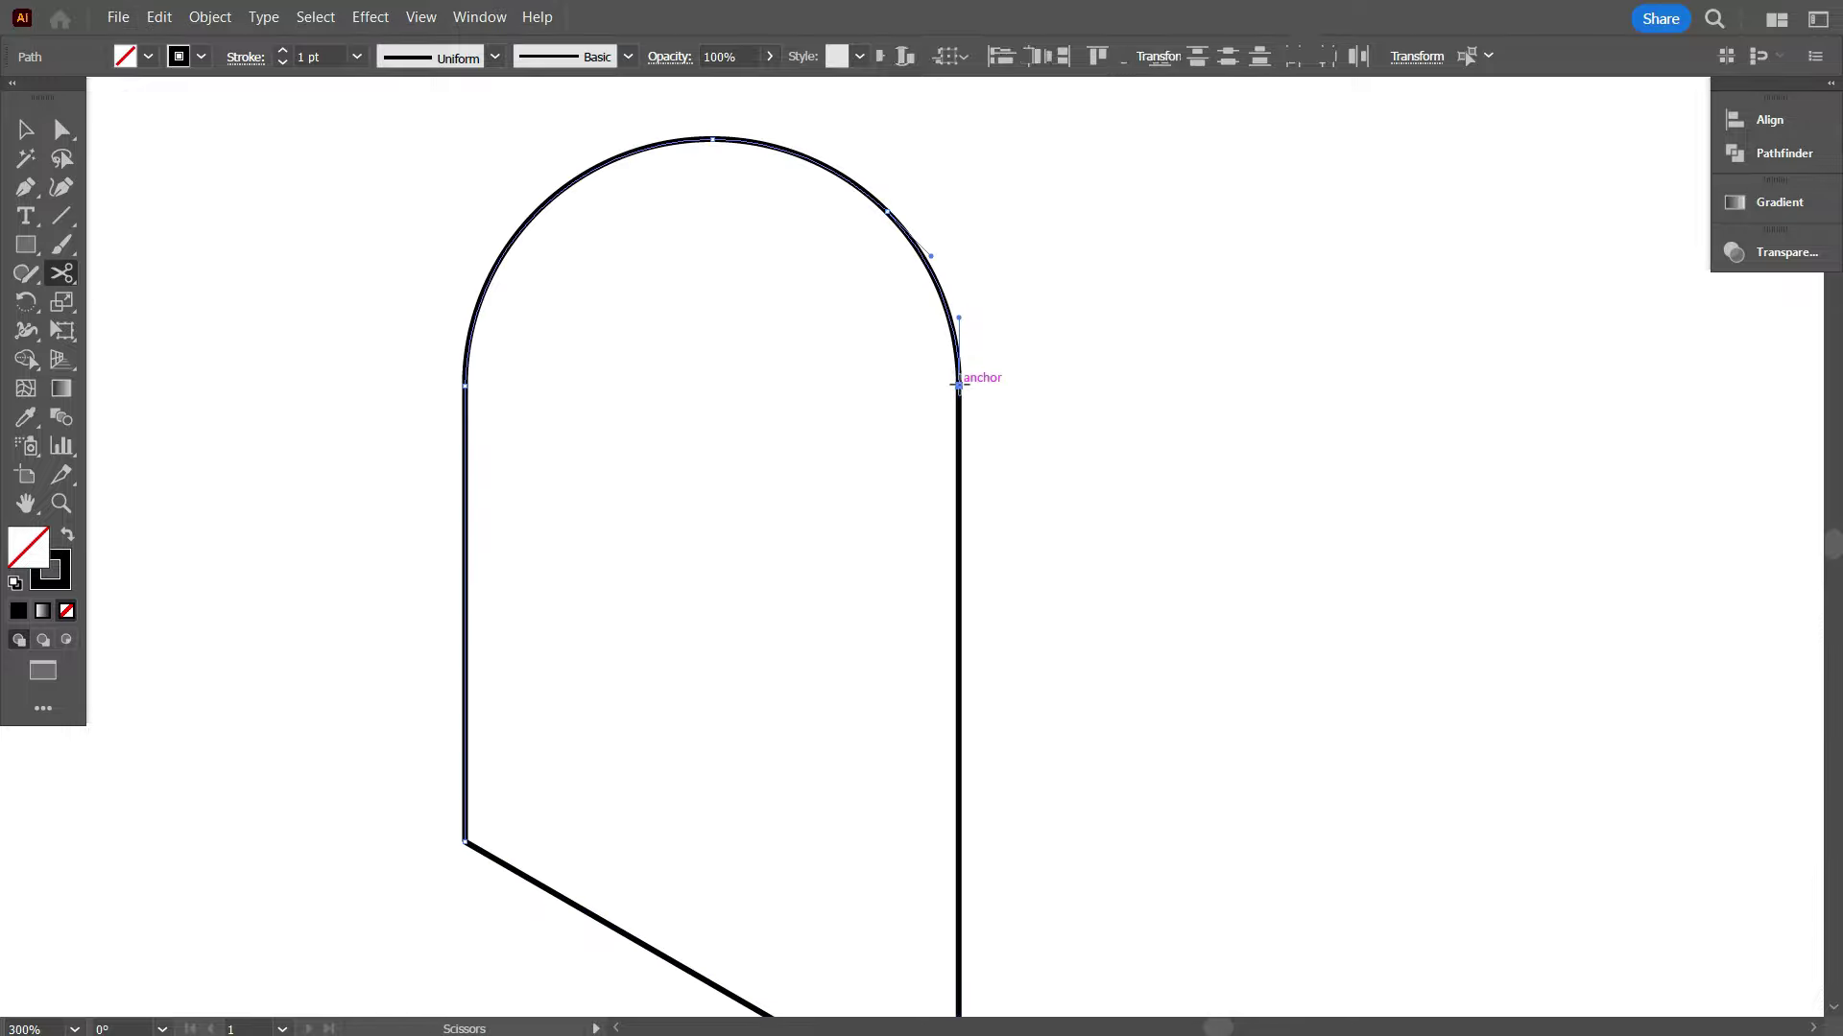
{"action": "scroll", "coordinate": [963, 383], "scroll_direction": "down", "scroll_amount": 1, "text": "alt"}
{"action": "scroll", "coordinate": [963, 383], "scroll_direction": "down", "scroll_amount": 2, "text": "alt"}
- Delete the right vertical side of the shape
{"action": "left_click", "coordinate": [25, 129]}
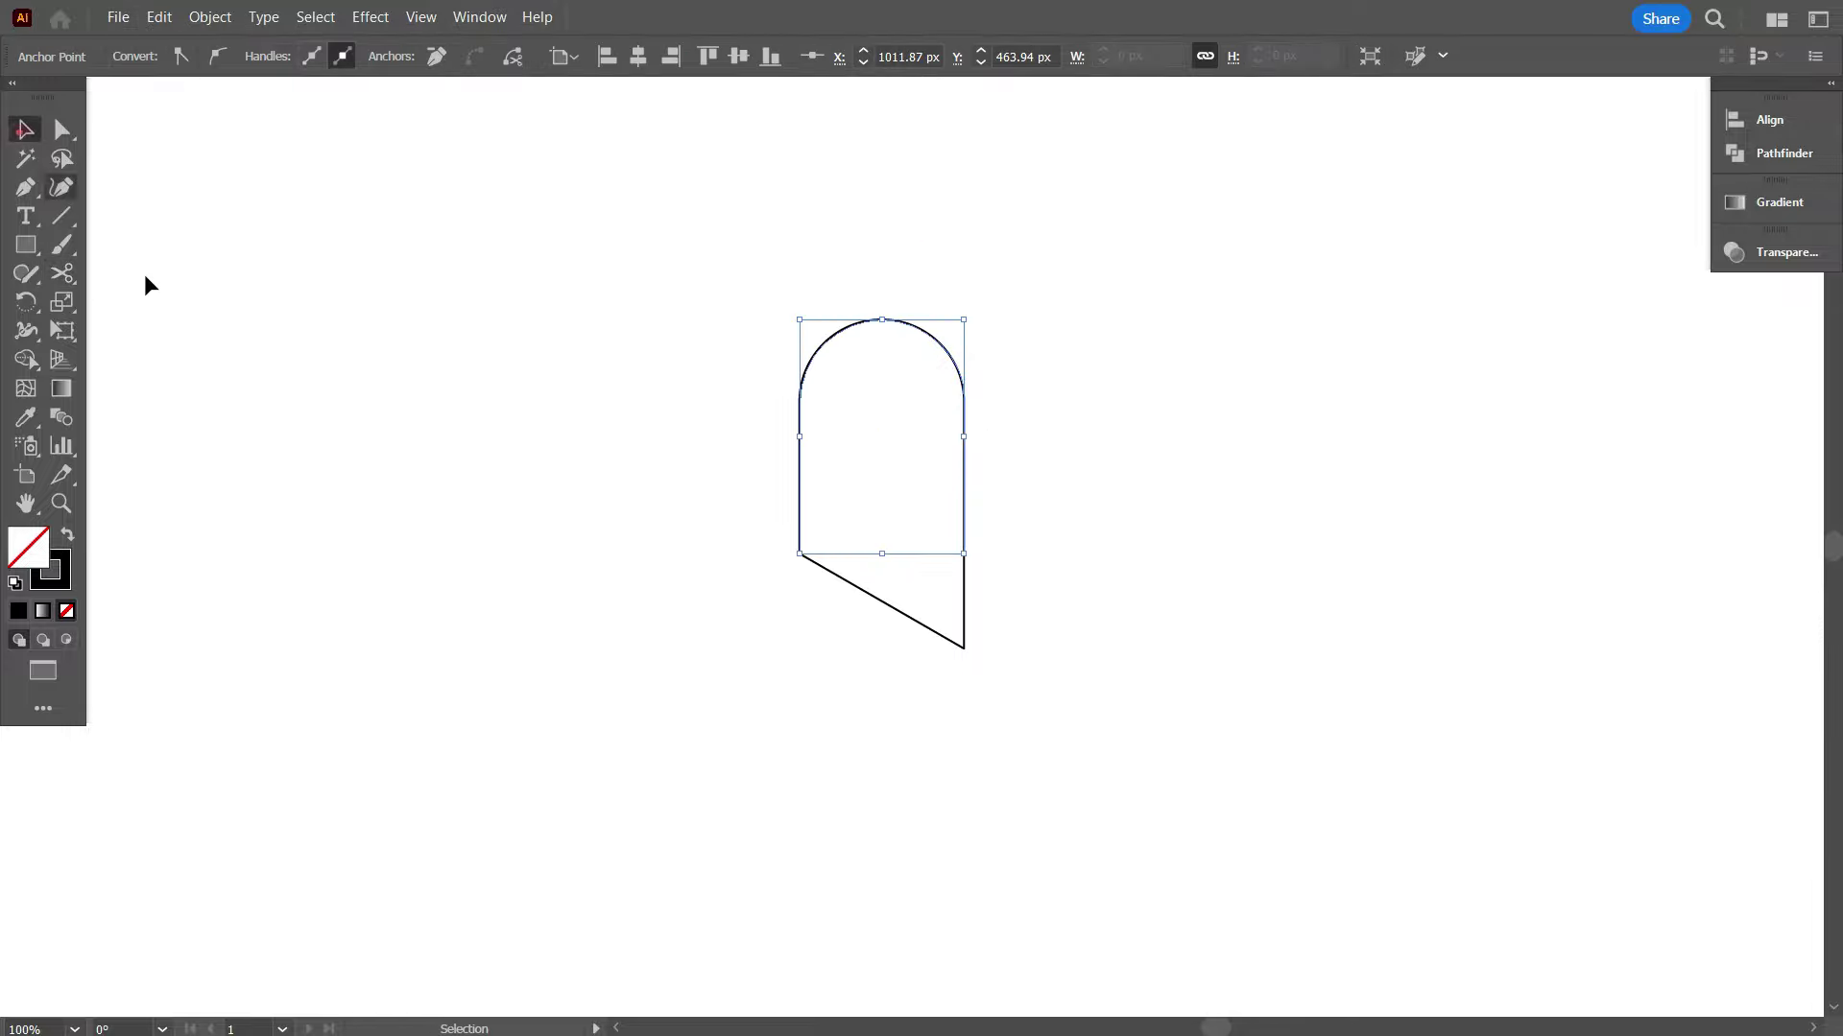
{"action": "left_click", "coordinate": [199, 323]}
{"action": "left_click", "coordinate": [963, 585]}
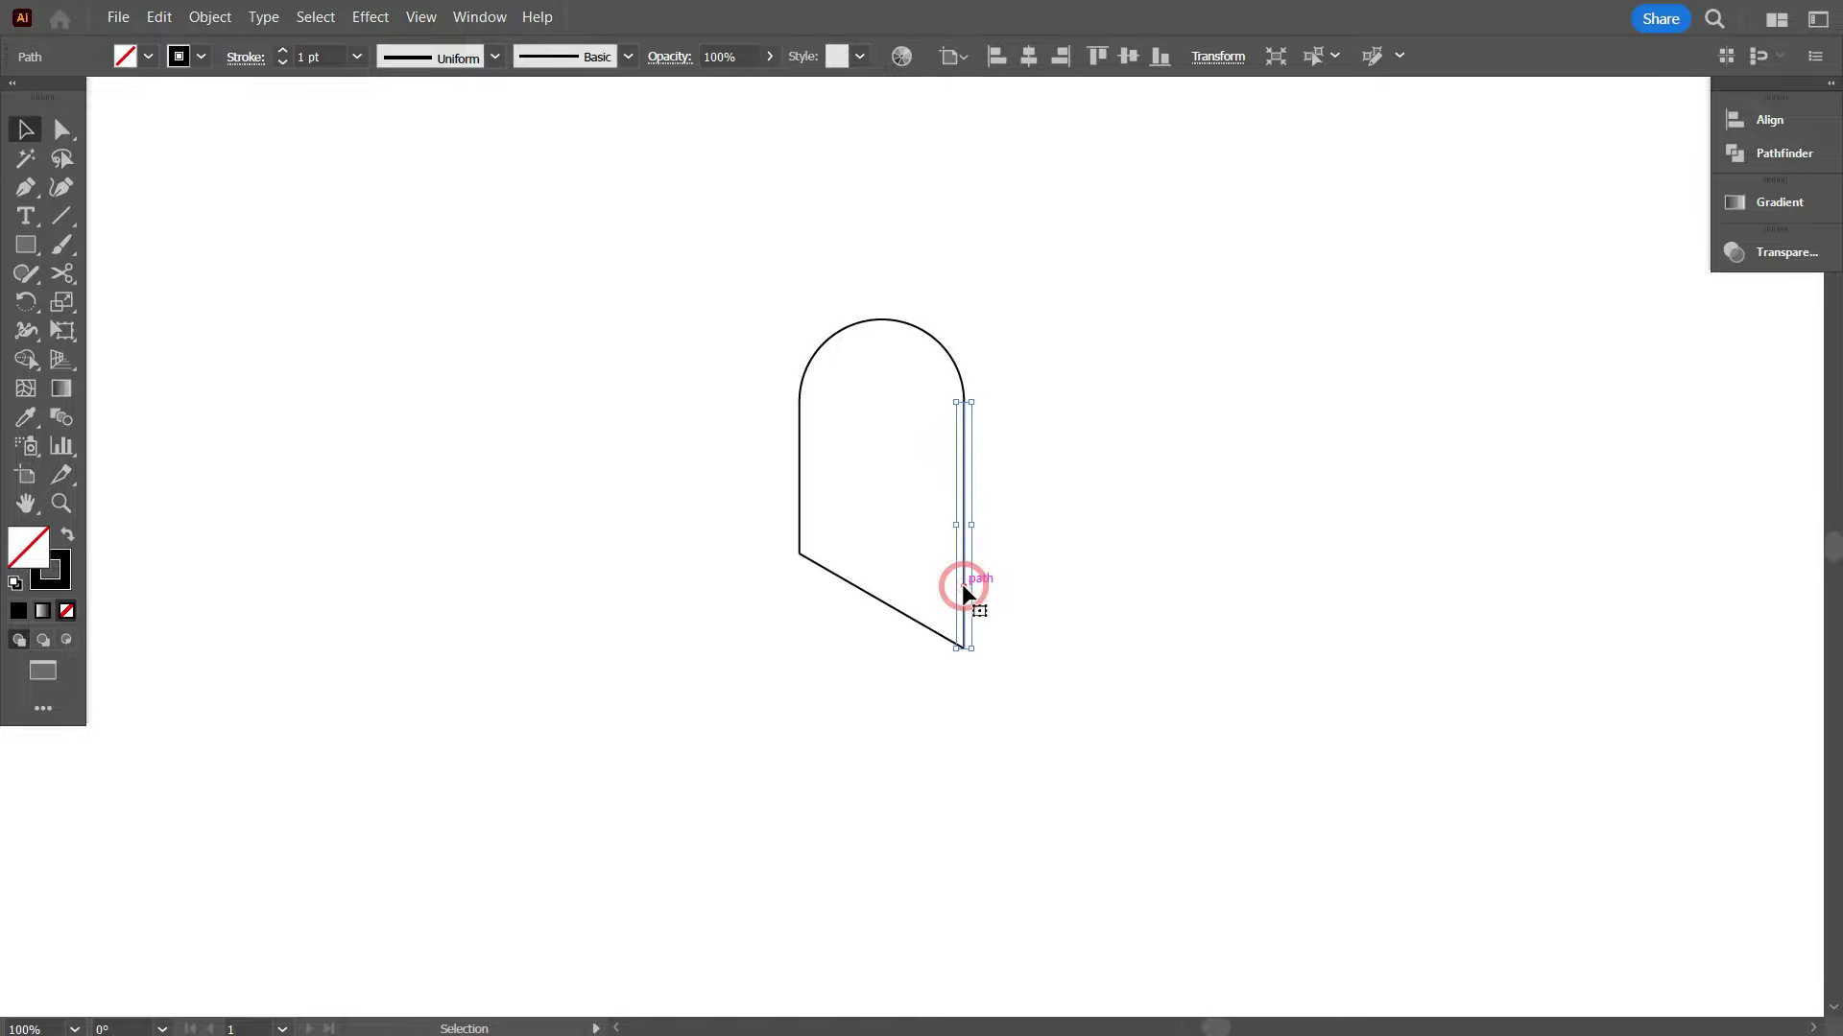
{"action": "key", "text": "Delete"}
{"action": "scroll", "coordinate": [1031, 607], "scroll_direction": "up", "scroll_amount": 2}
{"action": "scroll", "coordinate": [1029, 606], "scroll_direction": "up", "scroll_amount": 1, "text": "alt"}
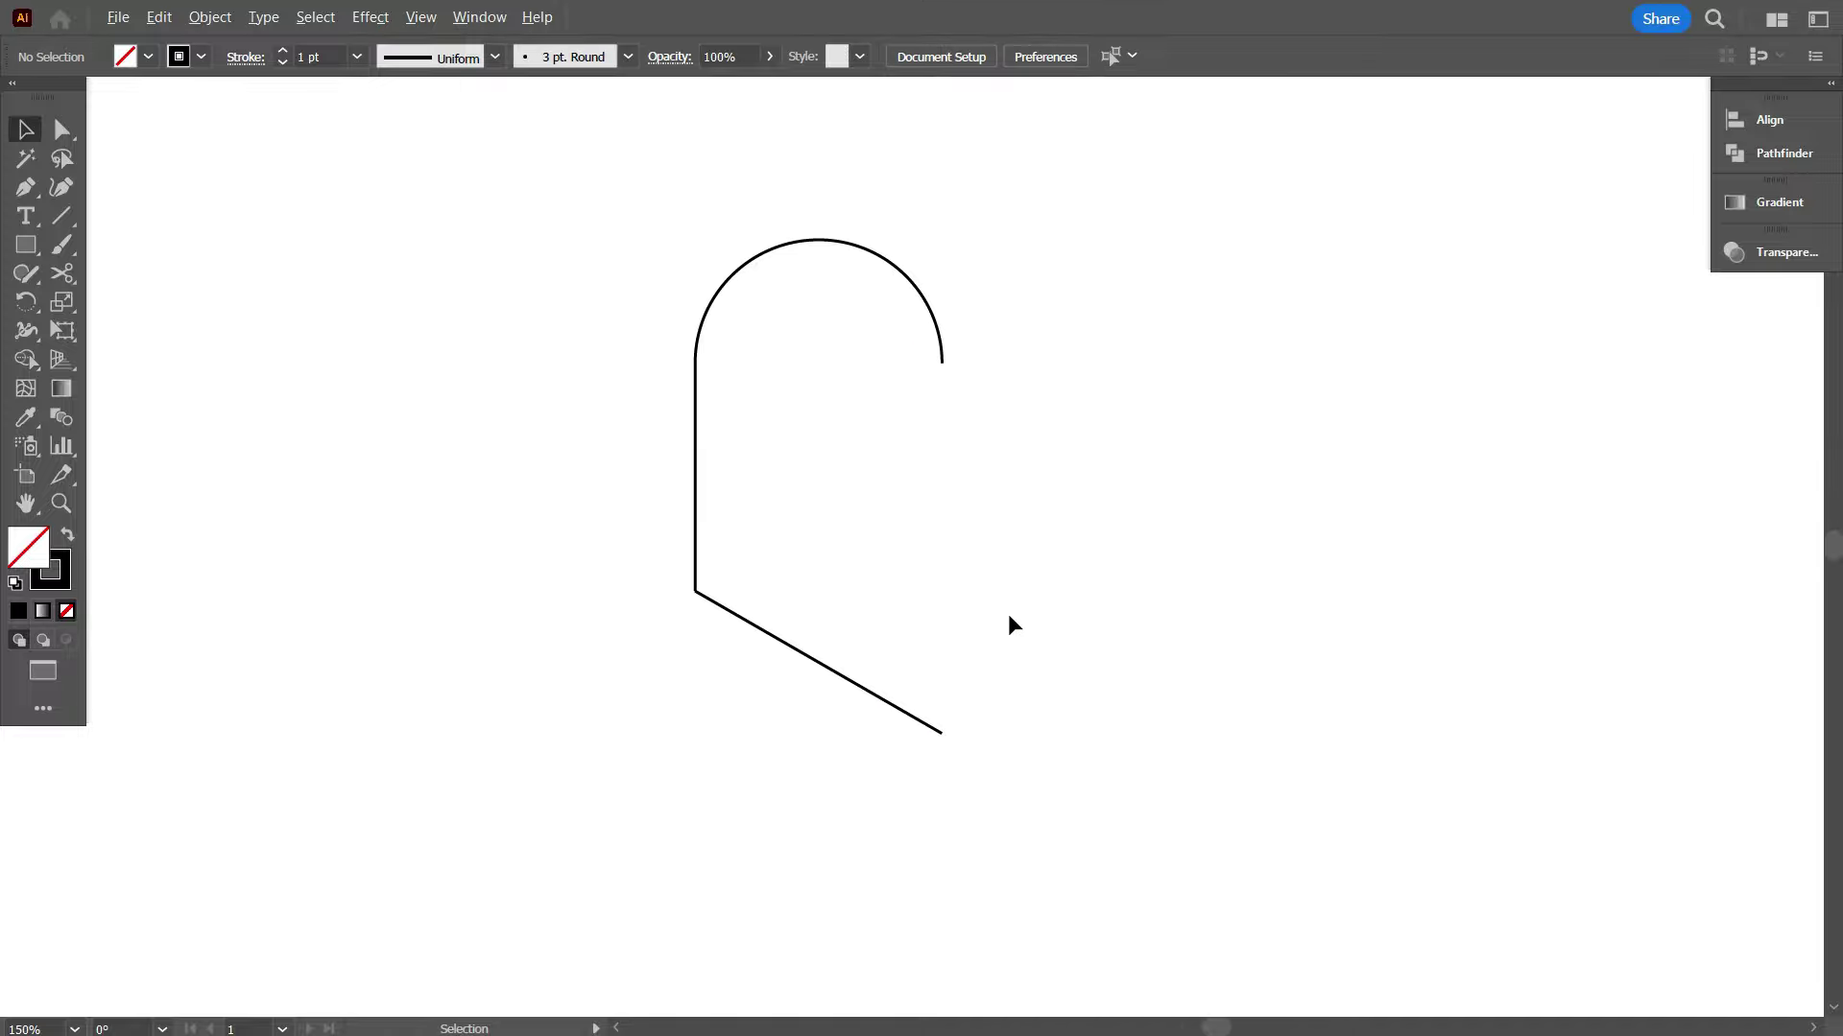
{"action": "scroll", "coordinate": [1004, 614], "scroll_direction": "up", "scroll_amount": 1}
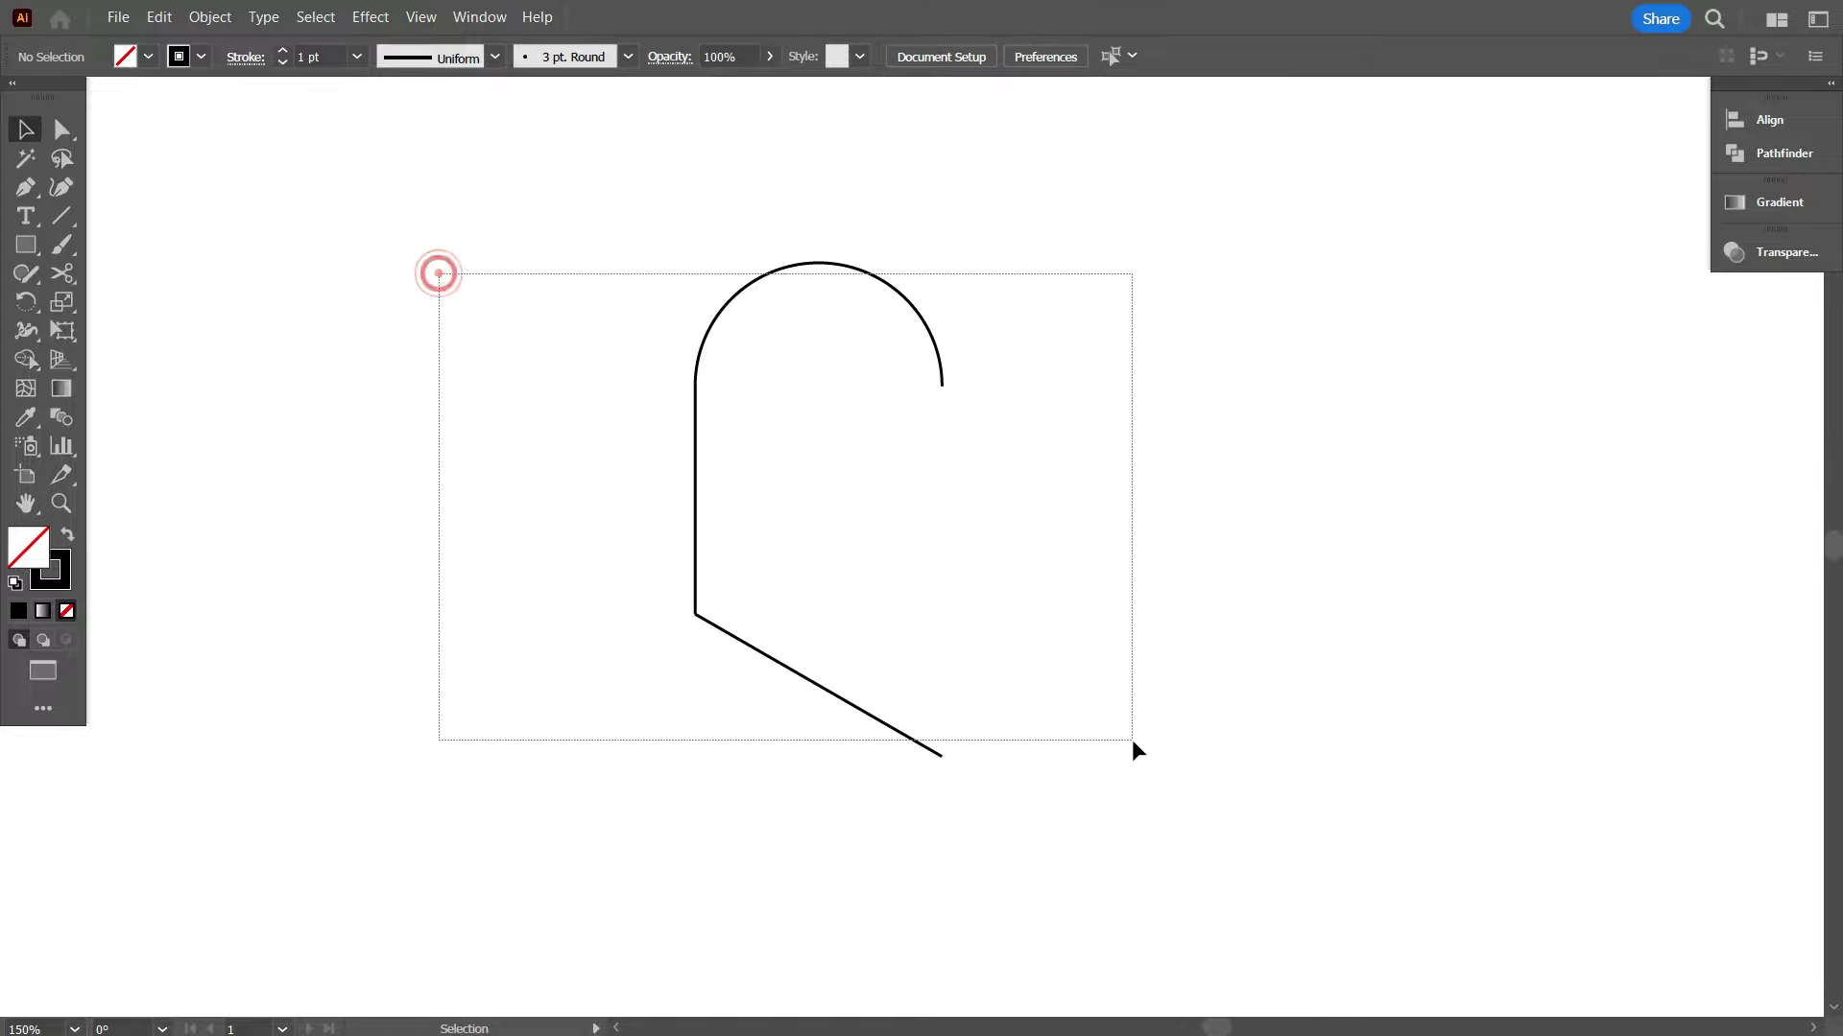
- Set the hook path's stroke weight to 10 pt, then 20 pt
{"action": "left_click_drag", "start_coordinate": [445, 277], "coordinate": [1131, 743]}
{"action": "double_click", "coordinate": [324, 50]}
{"action": "type", "text": "10"}
{"action": "key", "text": "Return"}
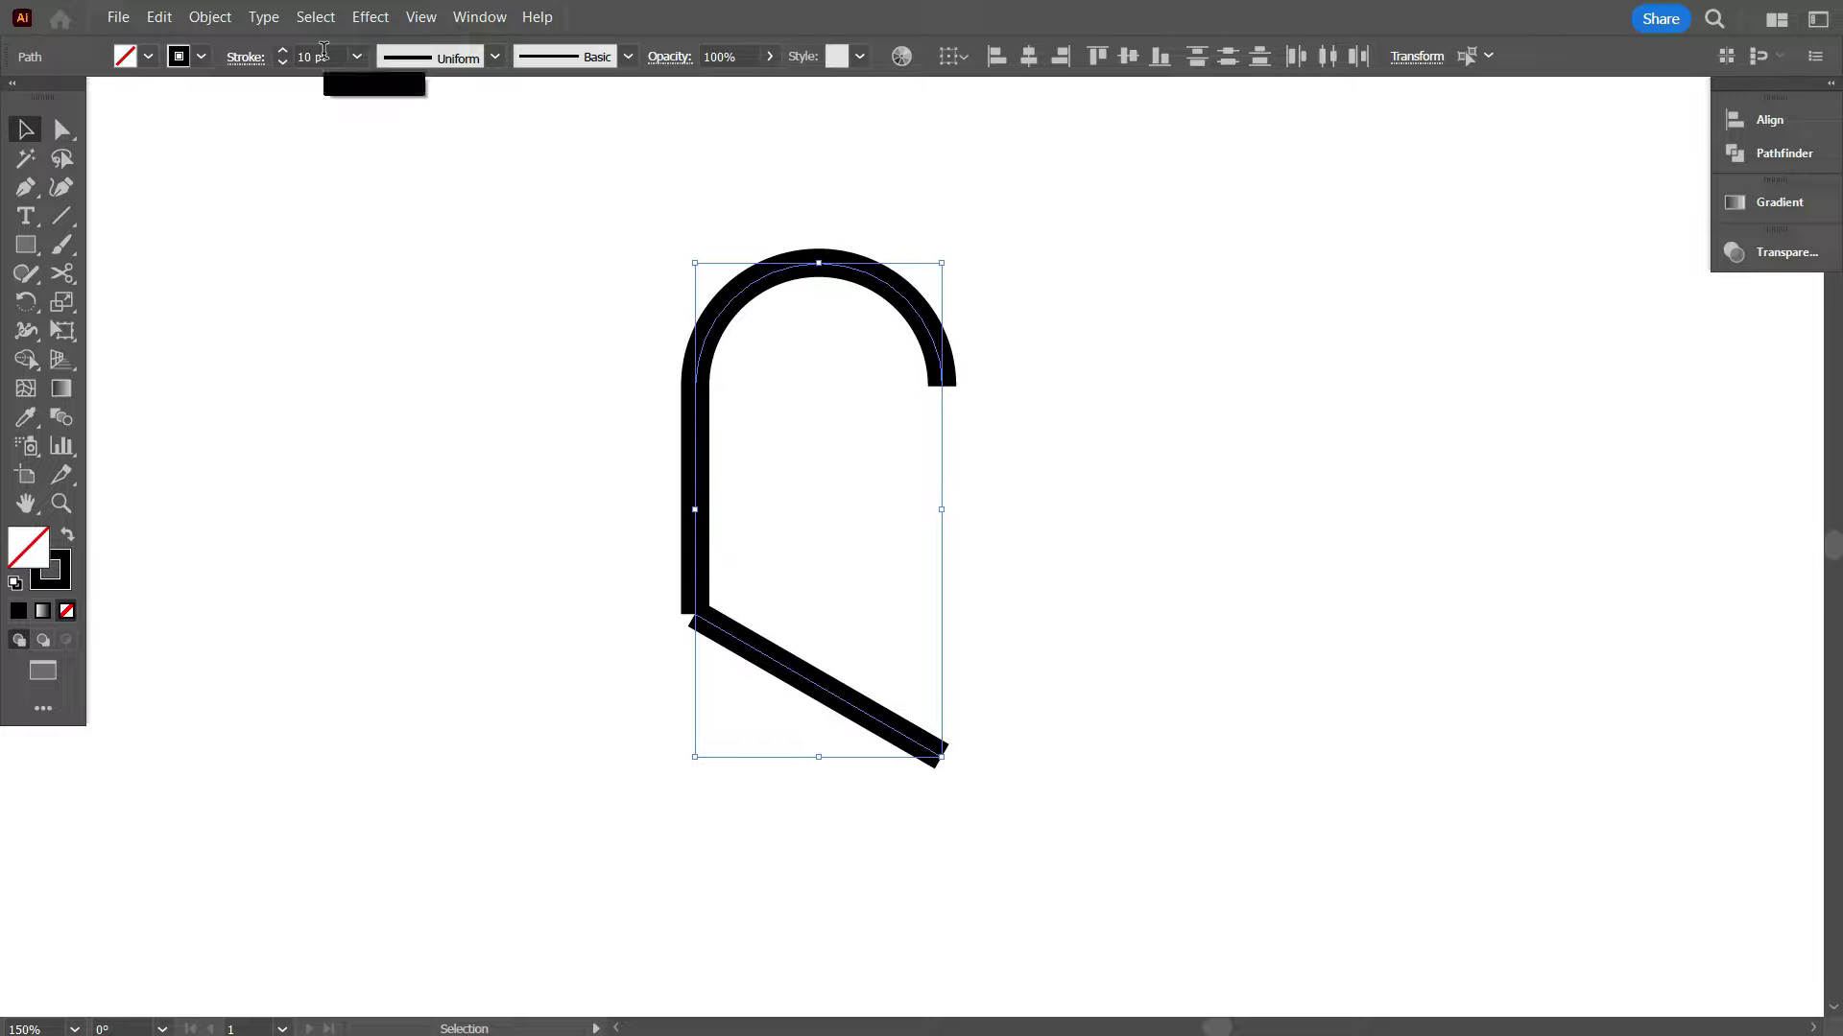
{"action": "type", "text": "20"}
{"action": "key", "text": "Return"}
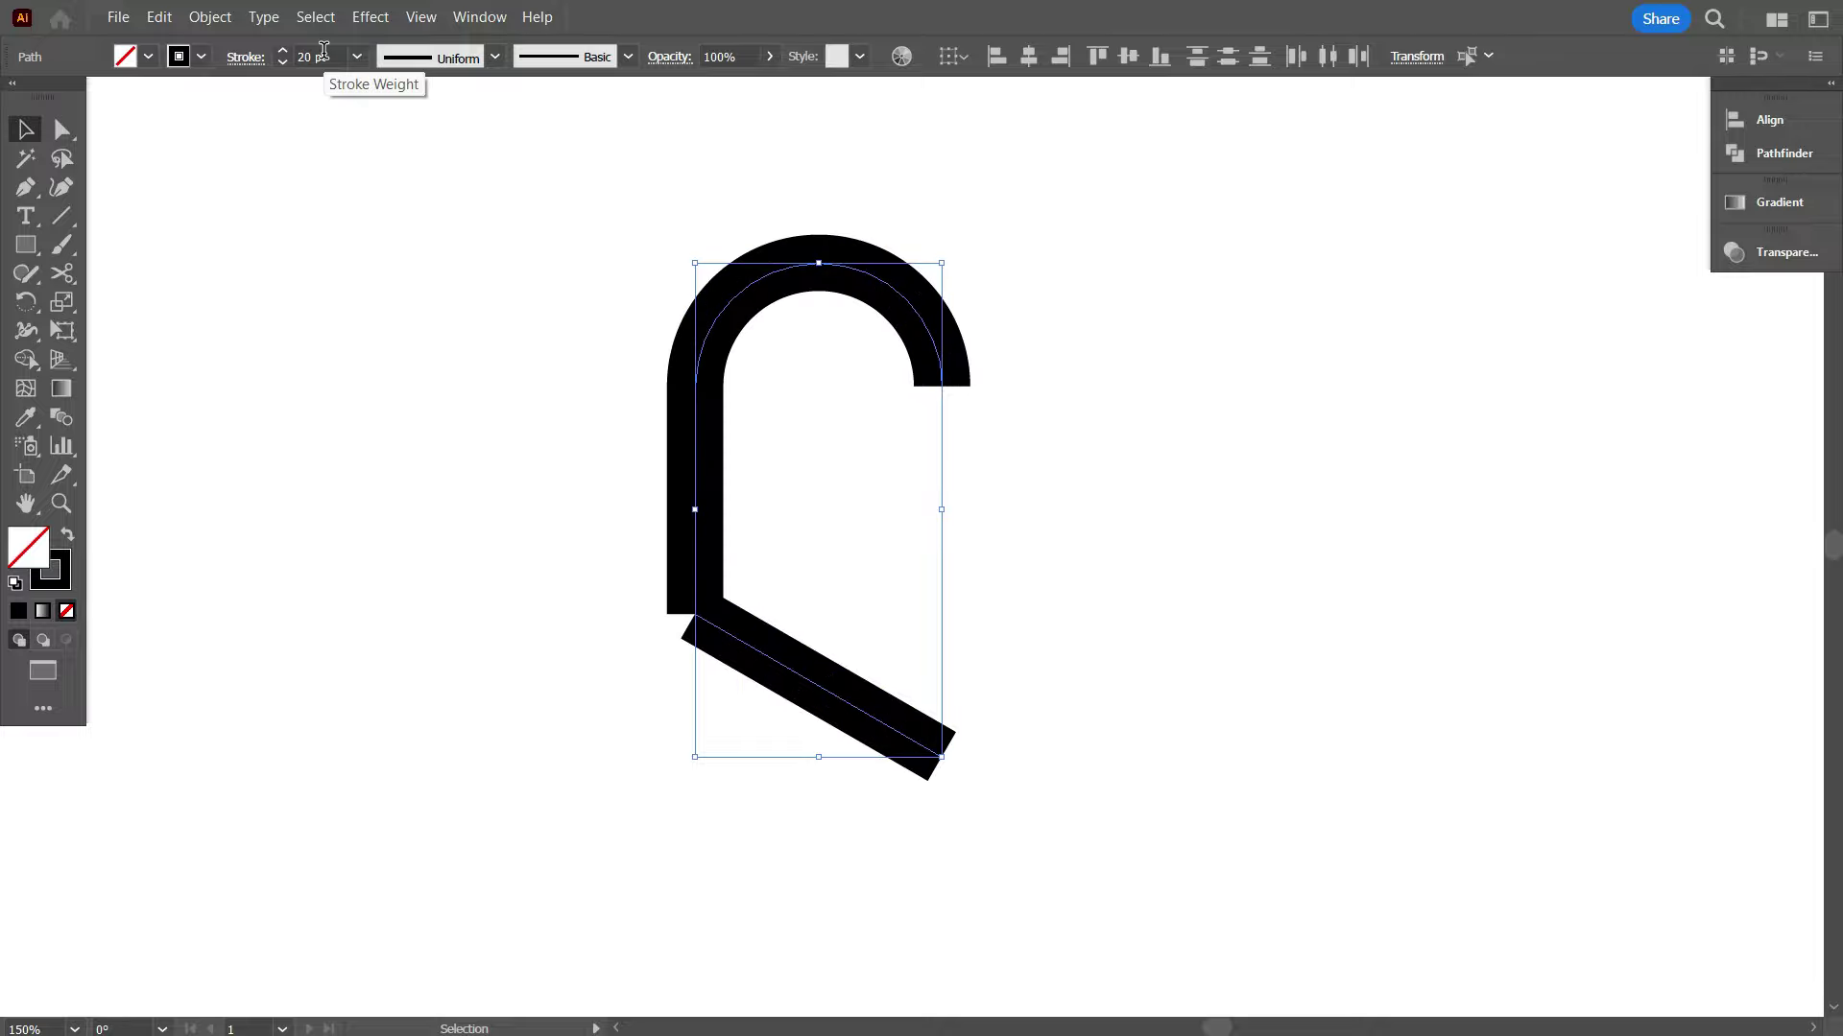
{"action": "scroll", "coordinate": [323, 50], "scroll_direction": "down", "scroll_amount": 2}
{"action": "scroll", "coordinate": [323, 50], "scroll_direction": "down", "scroll_amount": 2}
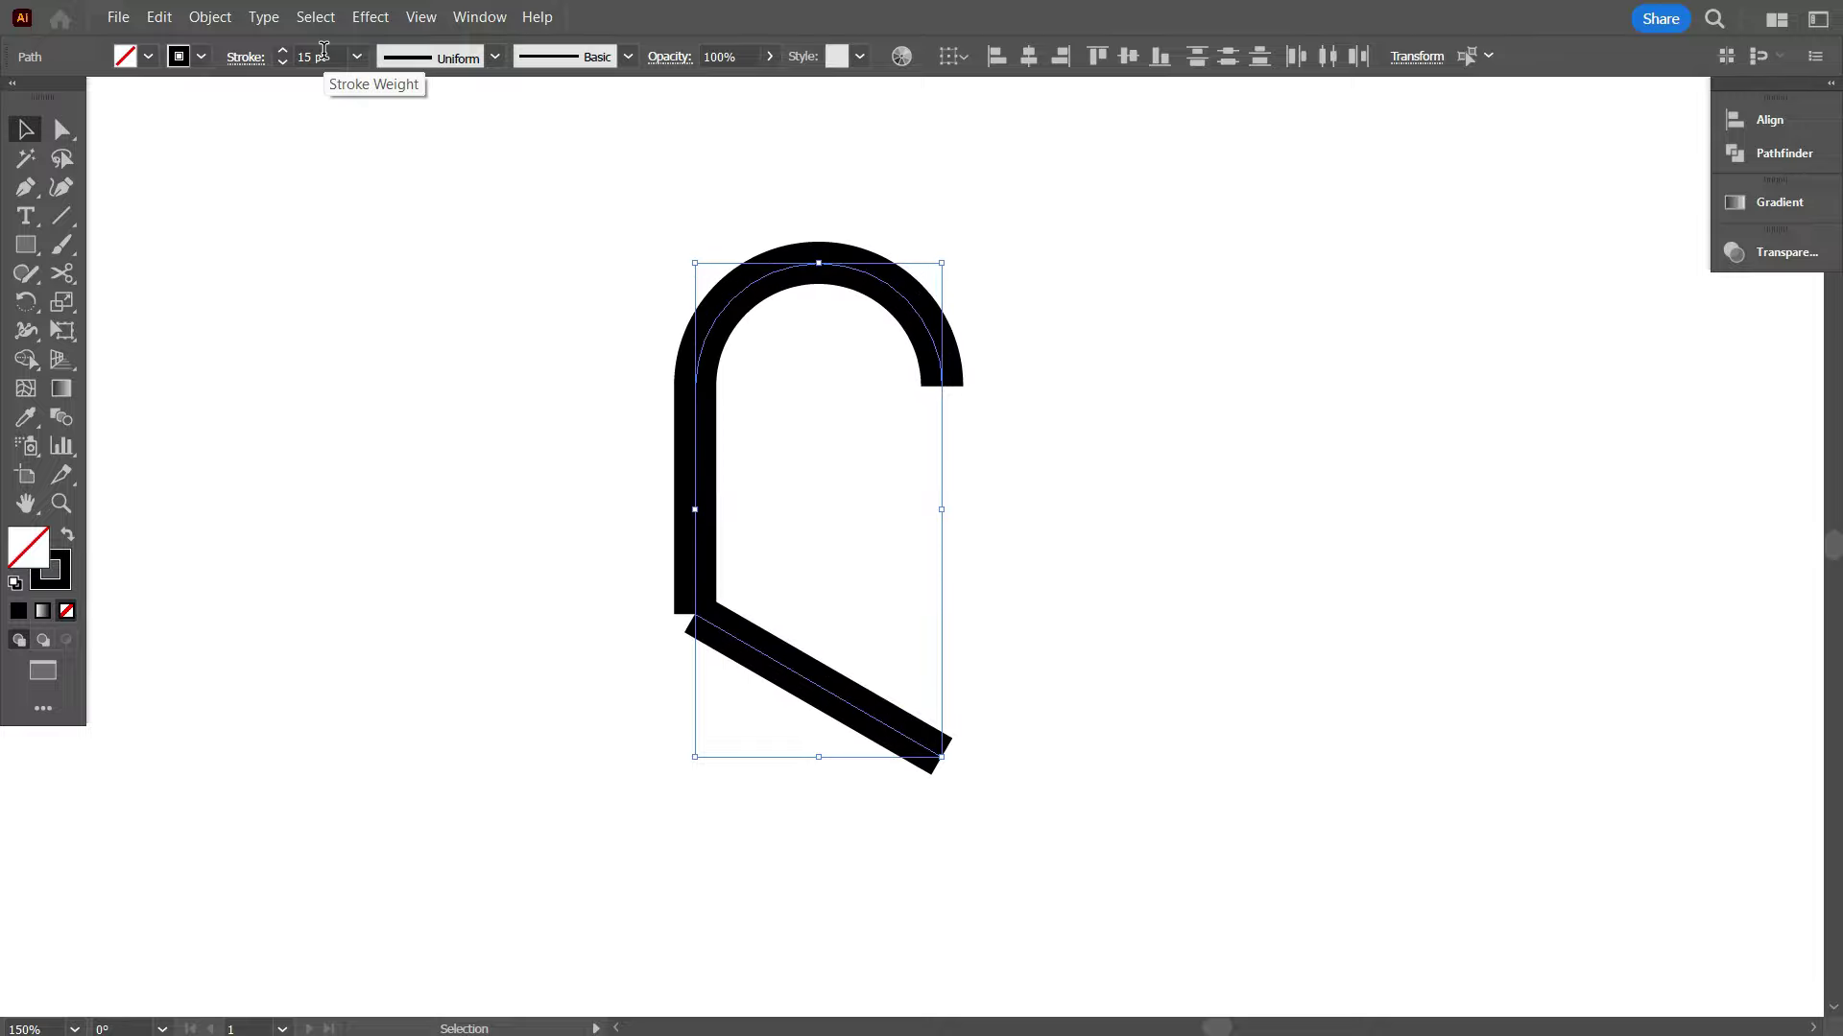
- Reduce the diagonal bottom line to a 10 pt stroke and reselect the whole path
{"action": "left_click", "coordinate": [403, 306]}
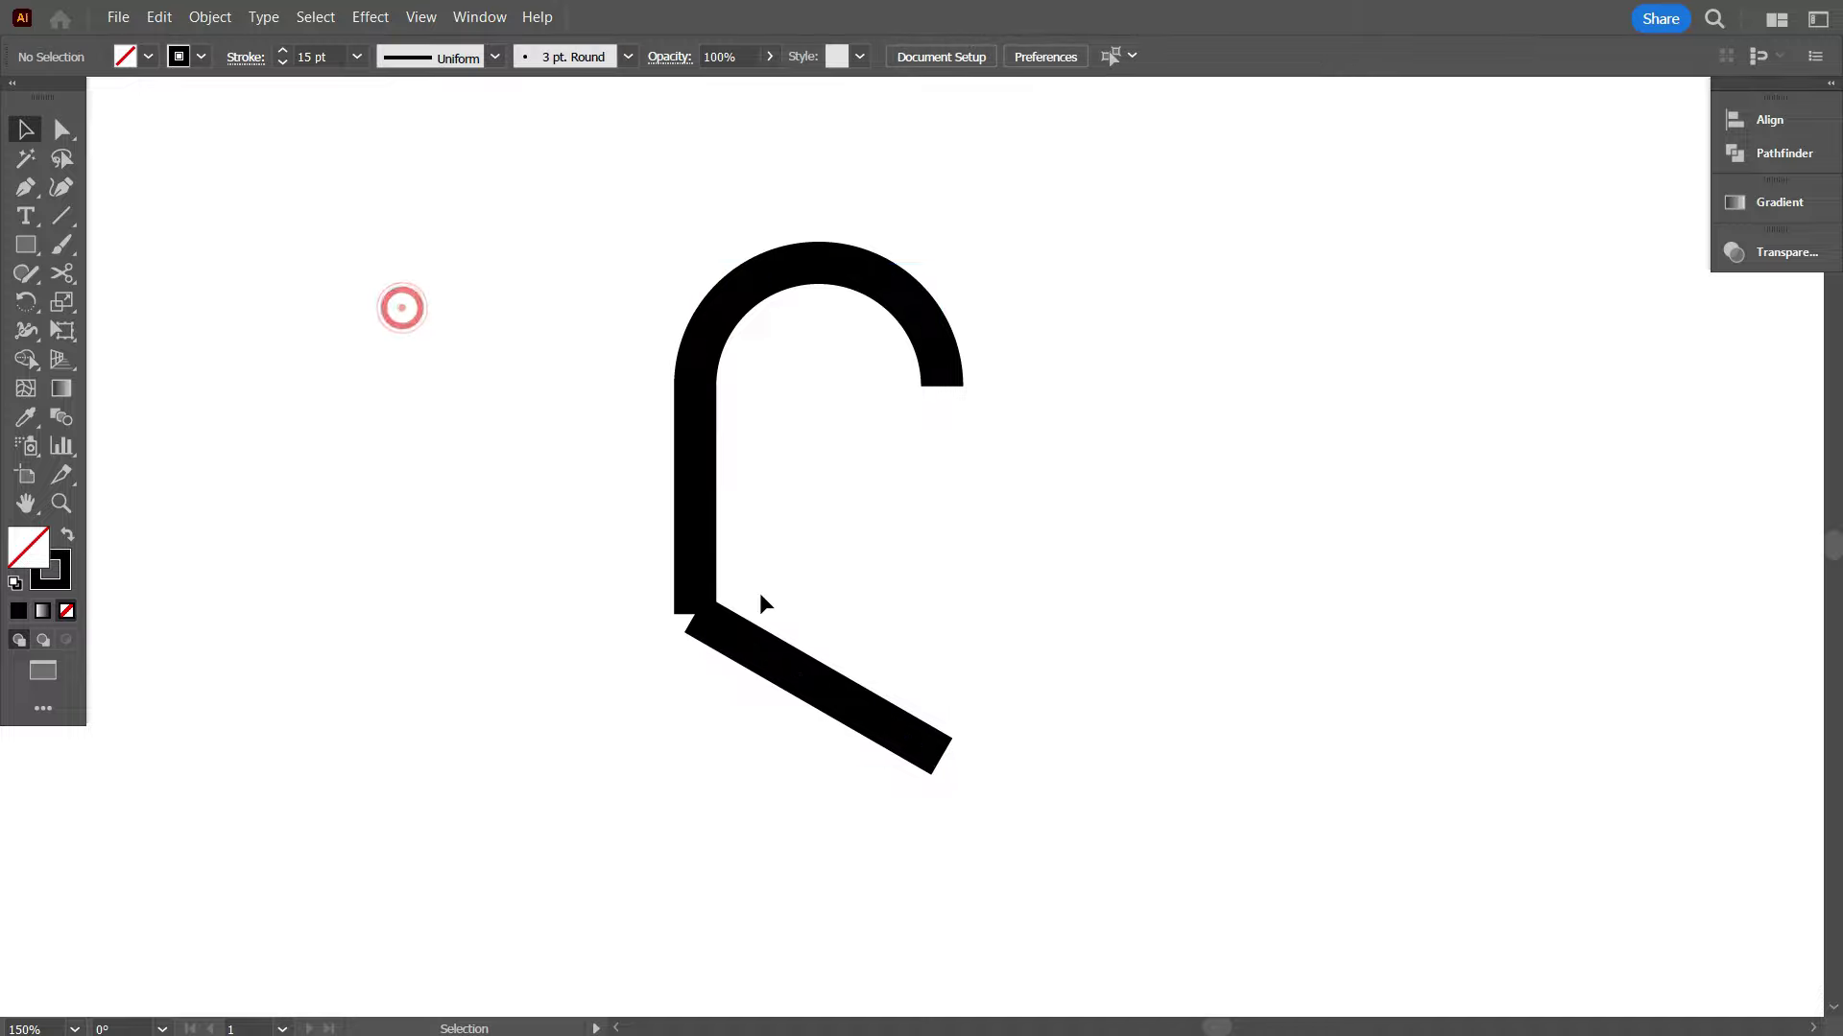
{"action": "left_click", "coordinate": [828, 750]}
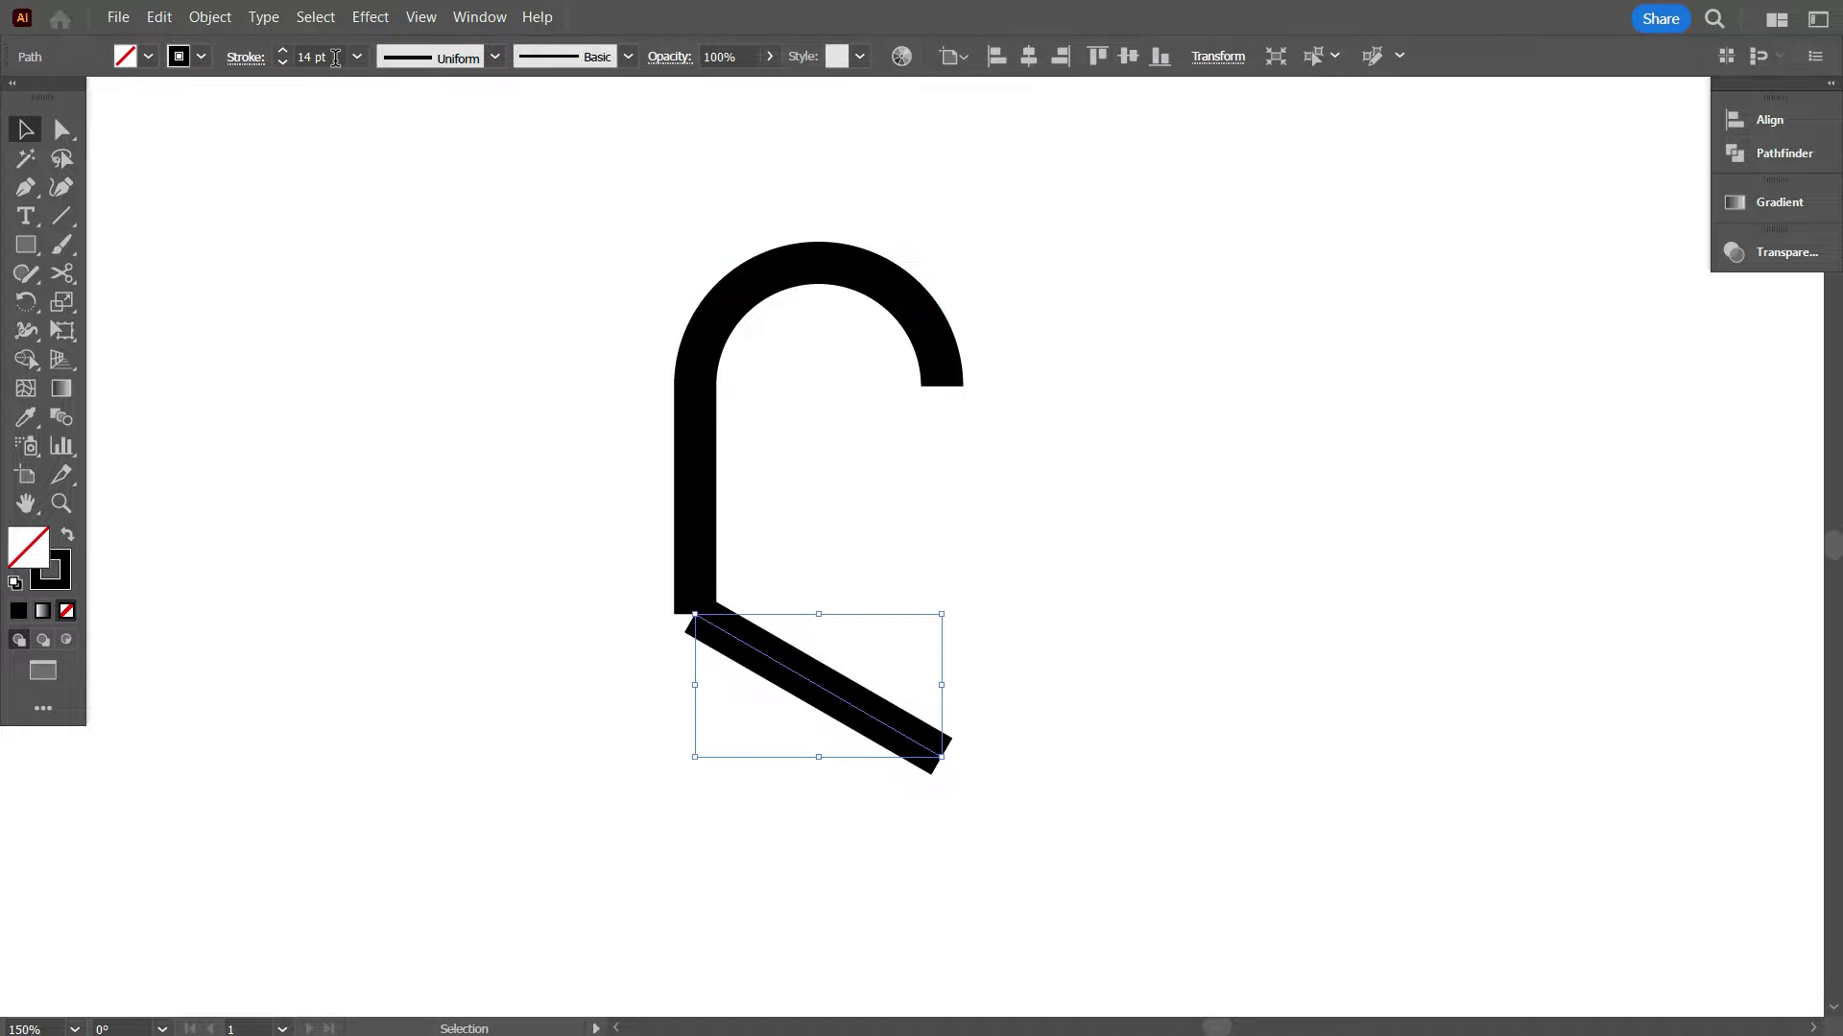
{"action": "scroll", "coordinate": [335, 58], "scroll_direction": "down", "scroll_amount": 4}
{"action": "scroll", "coordinate": [334, 57], "scroll_direction": "down", "scroll_amount": 1}
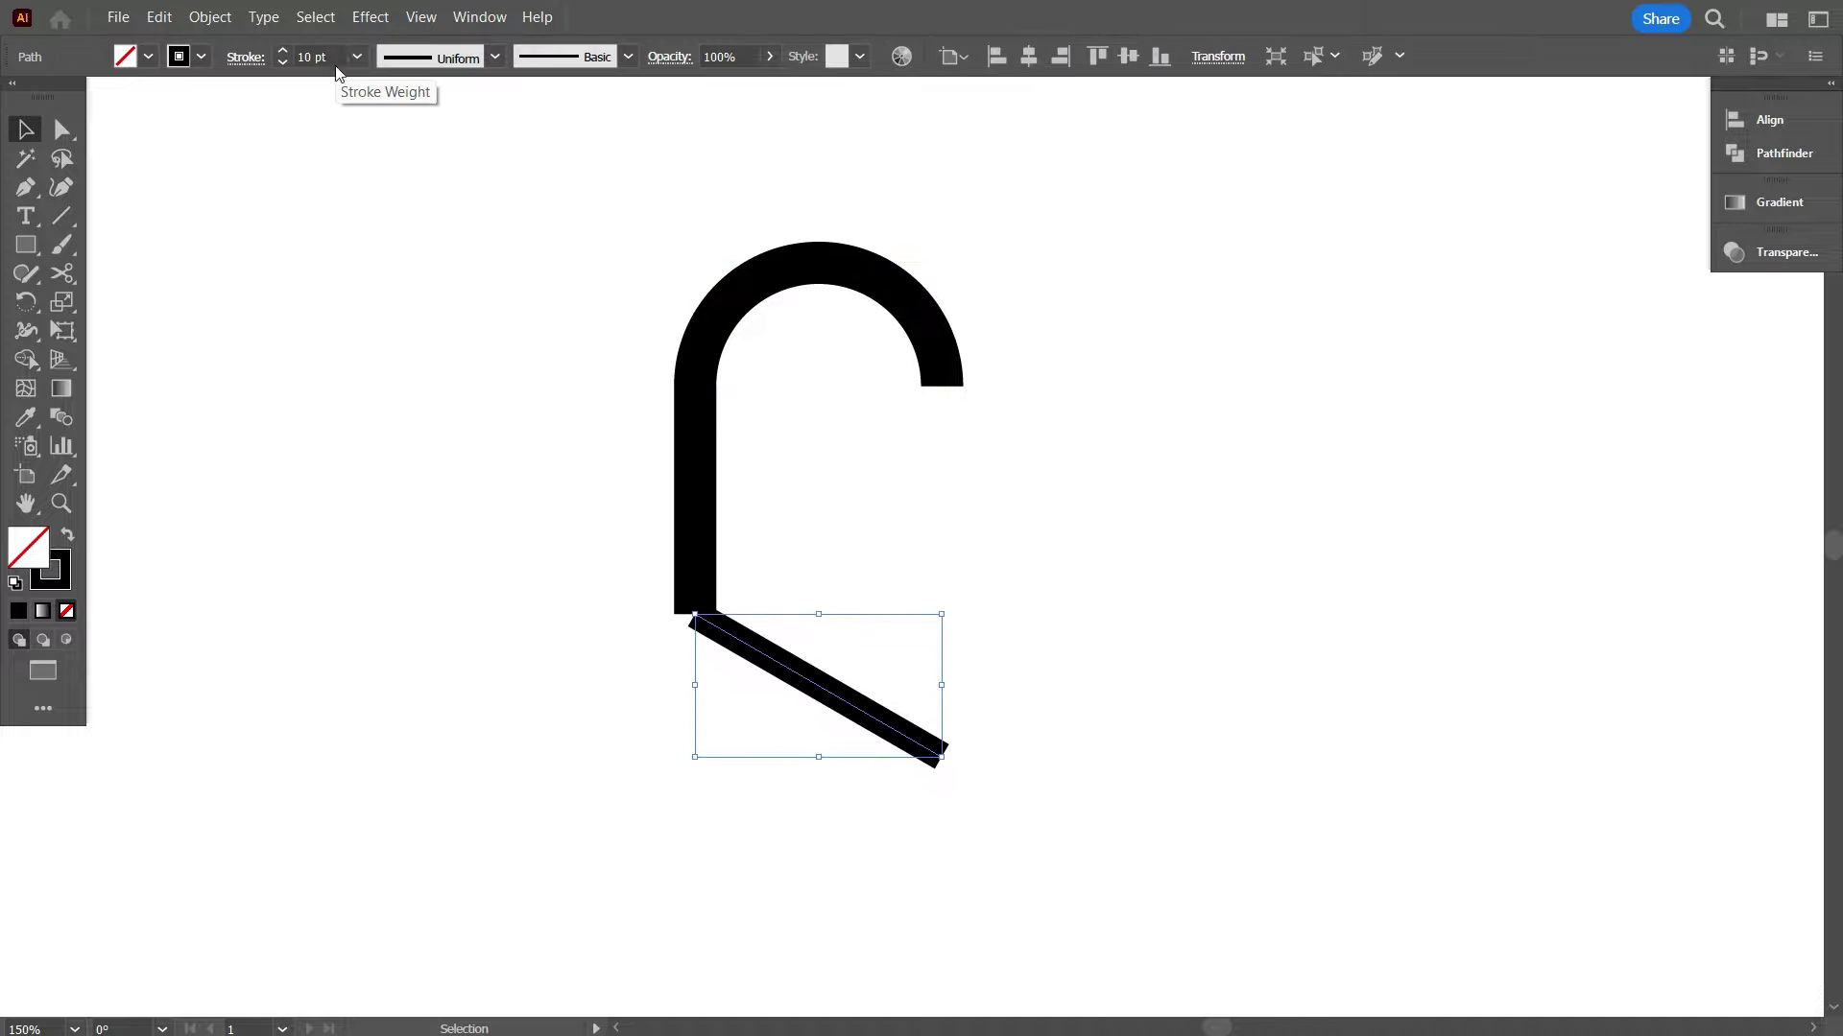
{"action": "left_click", "coordinate": [389, 369]}
{"action": "scroll", "coordinate": [754, 608], "scroll_direction": "down", "scroll_amount": 1}
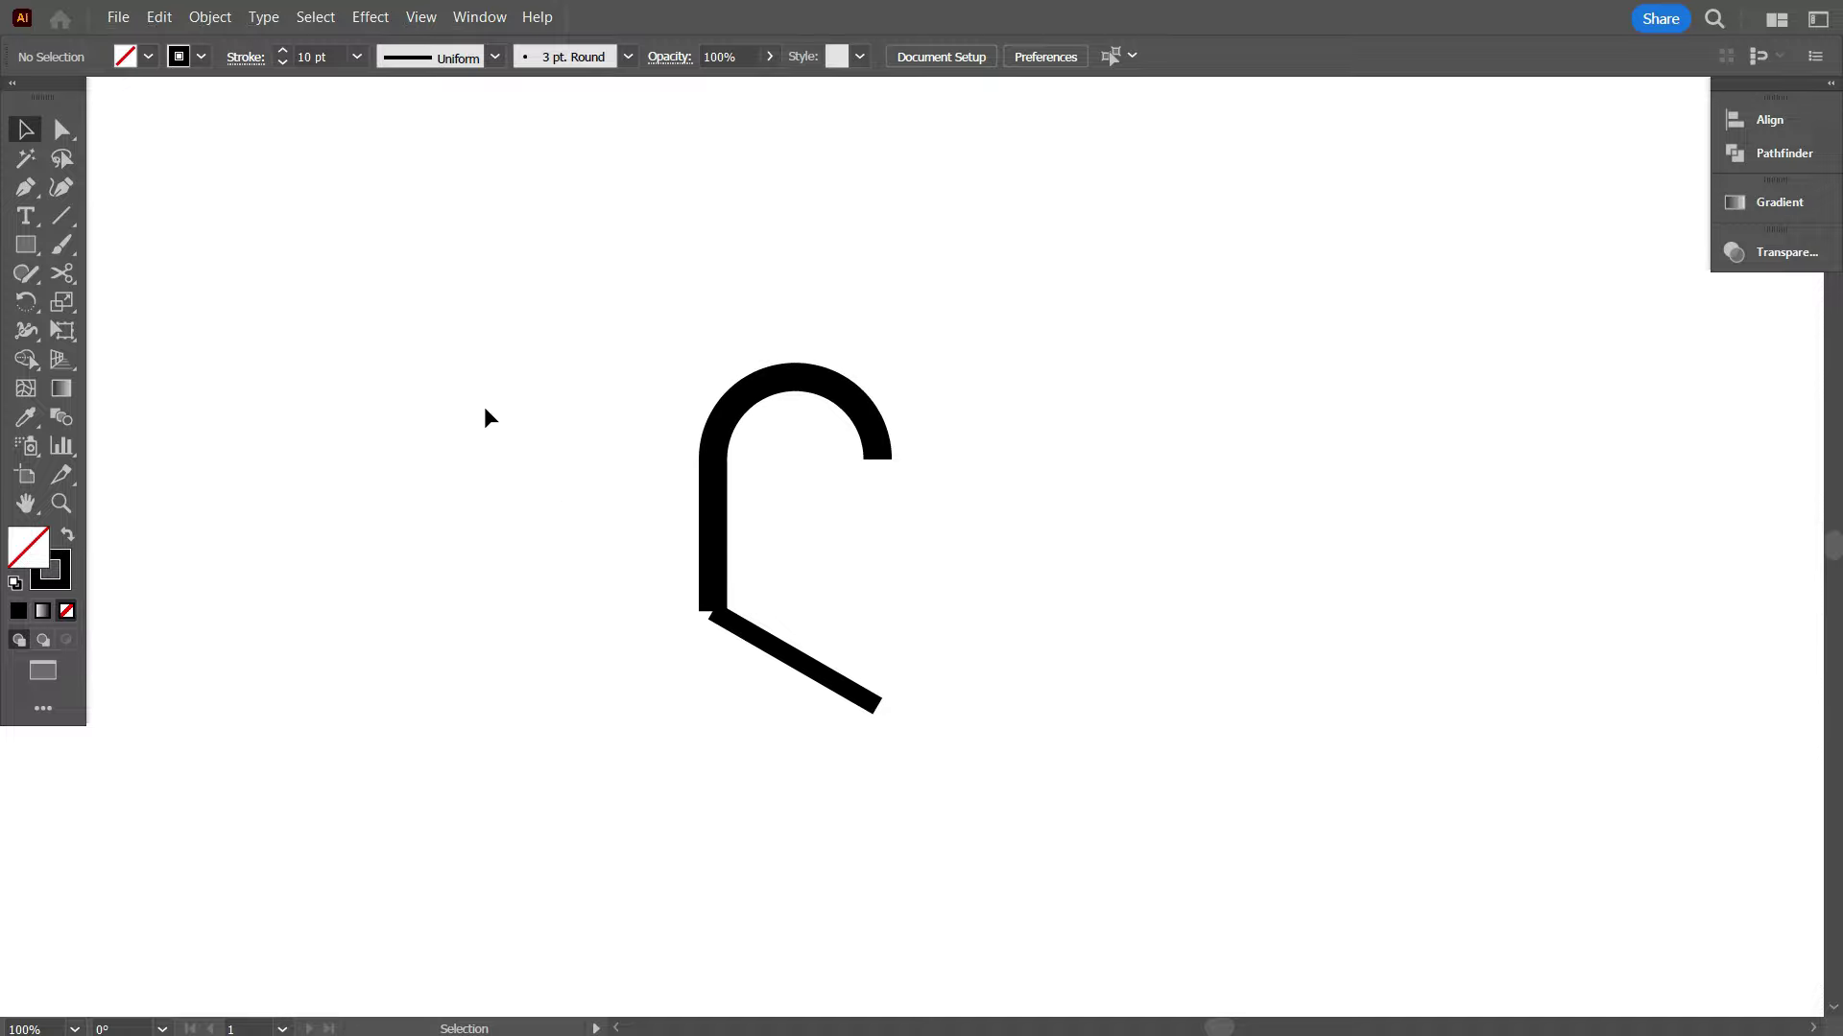
{"action": "left_click_drag", "start_coordinate": [486, 381], "coordinate": [914, 698]}
{"action": "scroll", "coordinate": [573, 642], "scroll_direction": "up", "scroll_amount": 1}
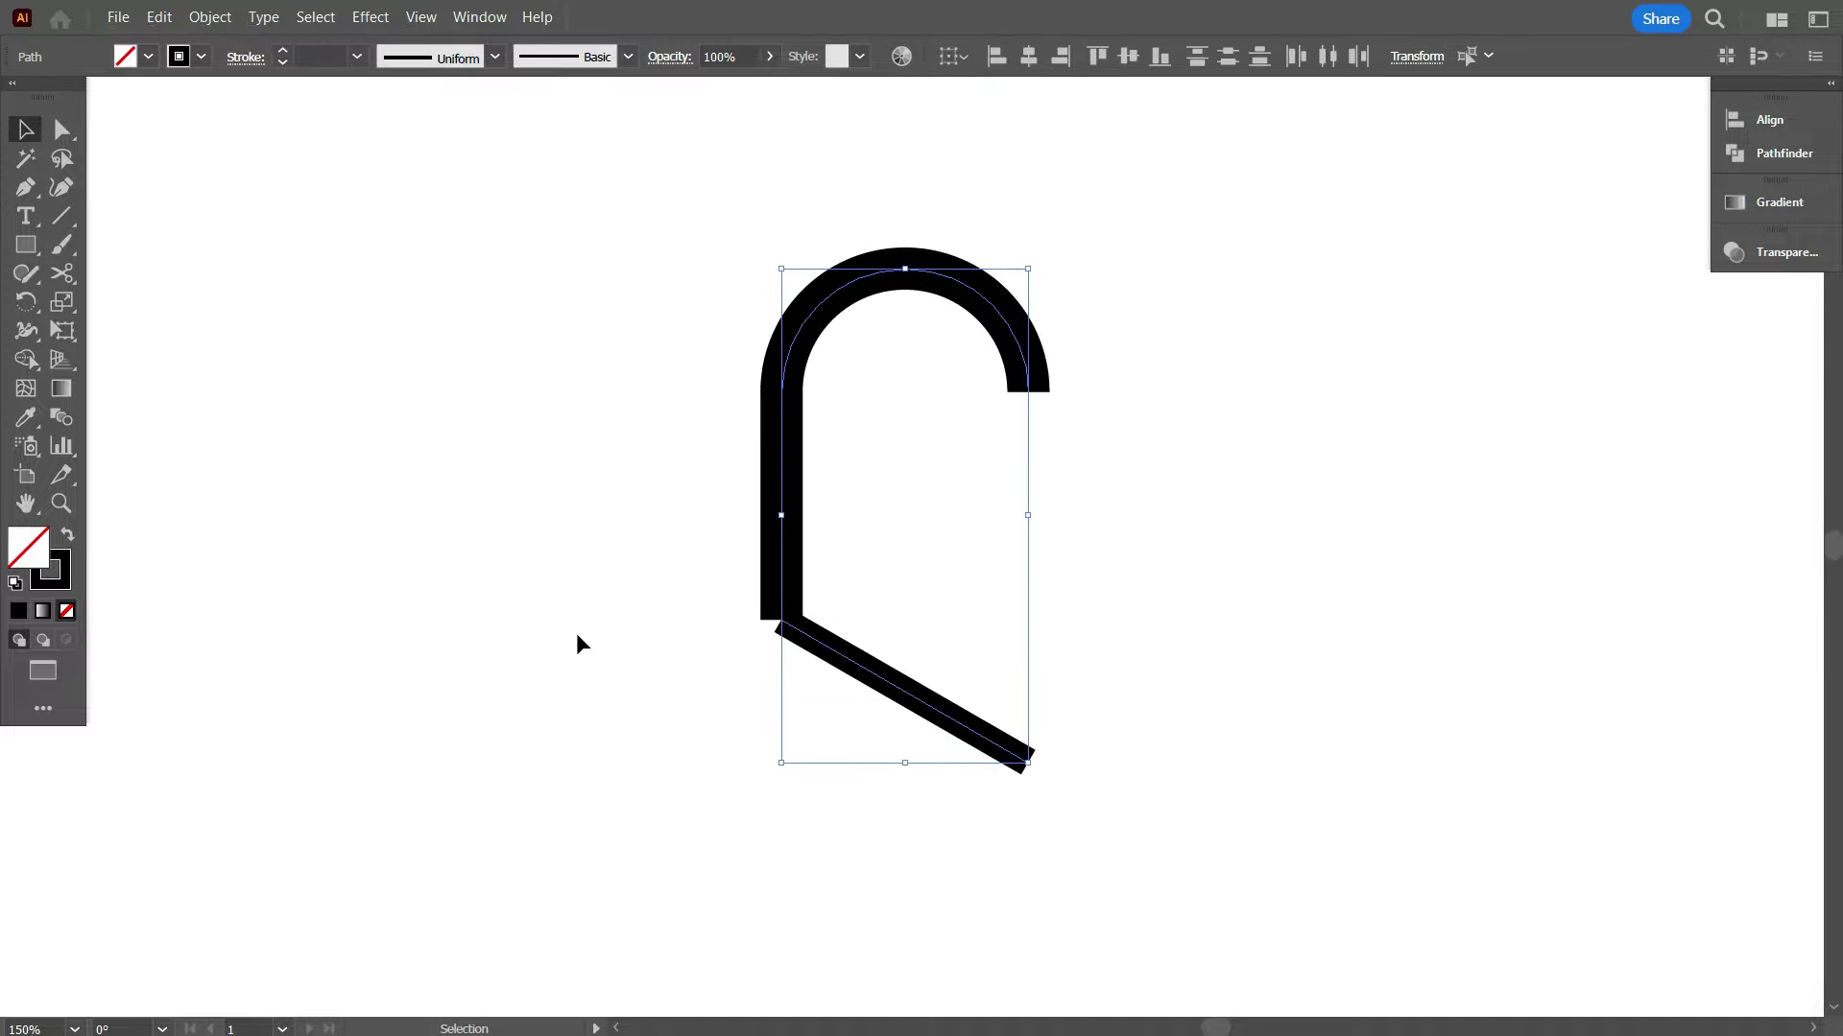
- Convert the arch and diagonal strokes into filled outline shapes
{"action": "left_click", "coordinate": [210, 17]}
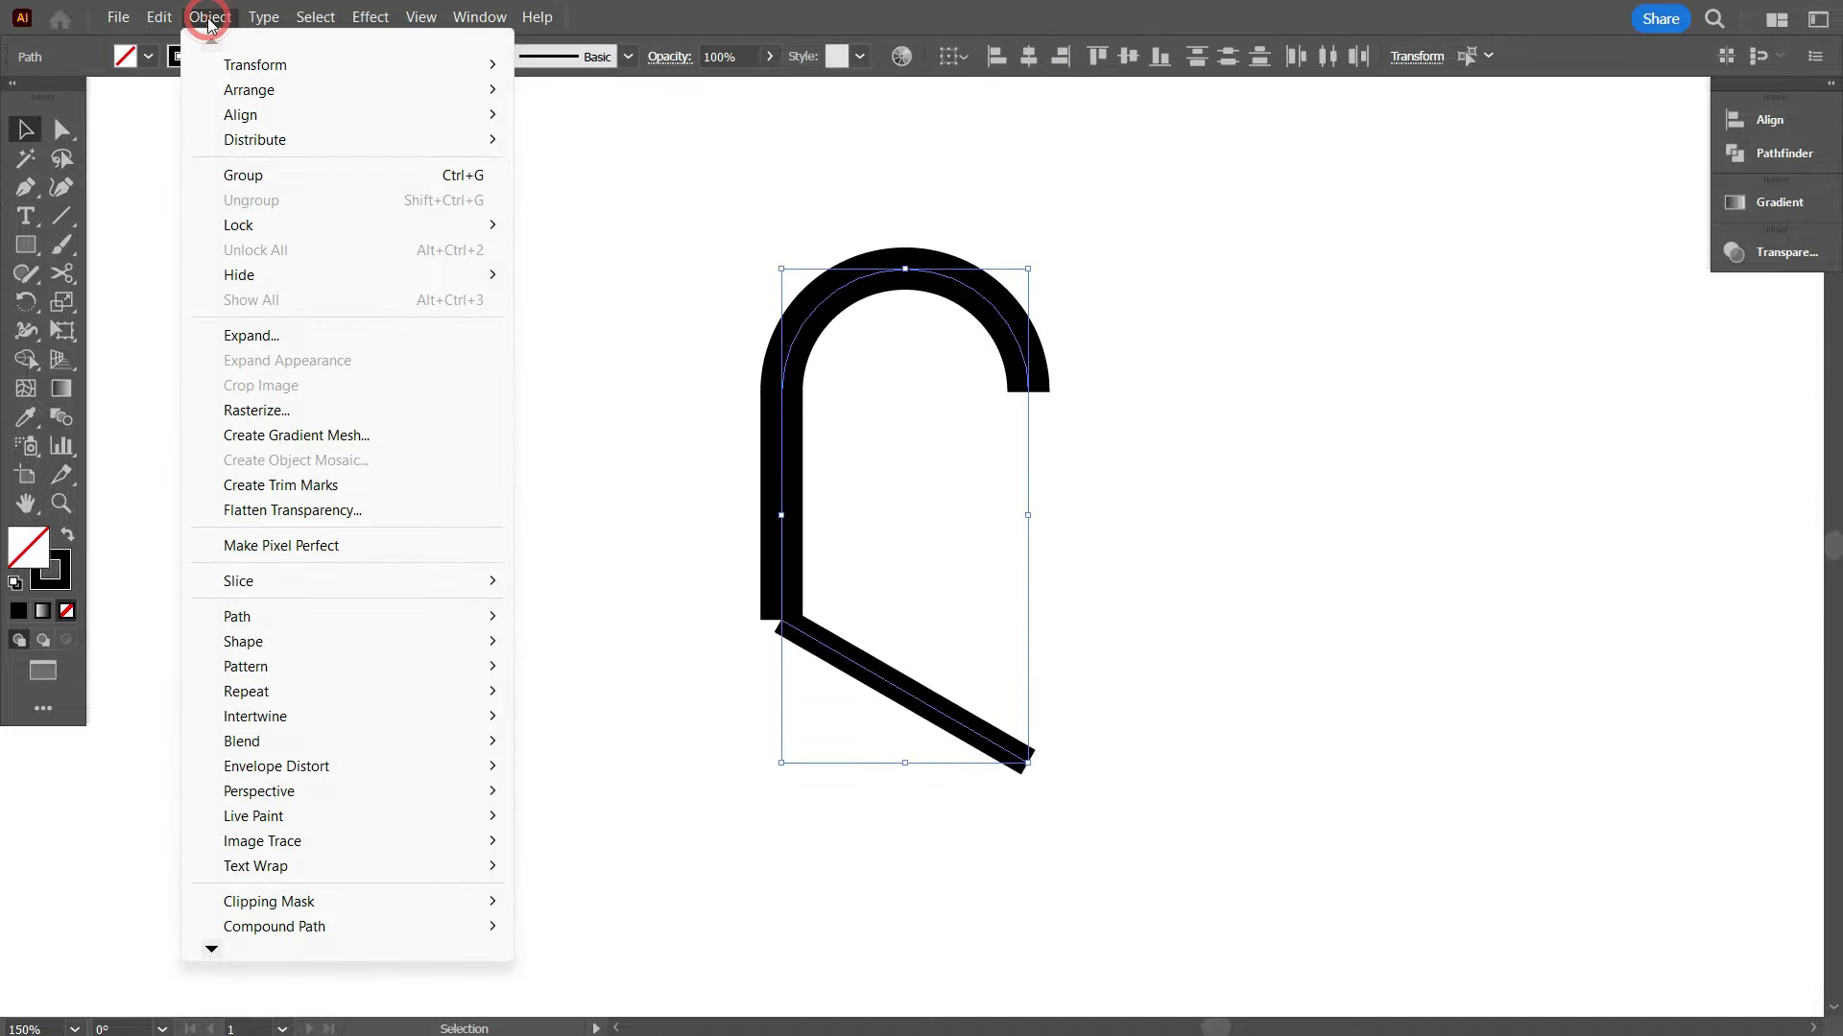
{"action": "mouse_move", "coordinate": [288, 616]}
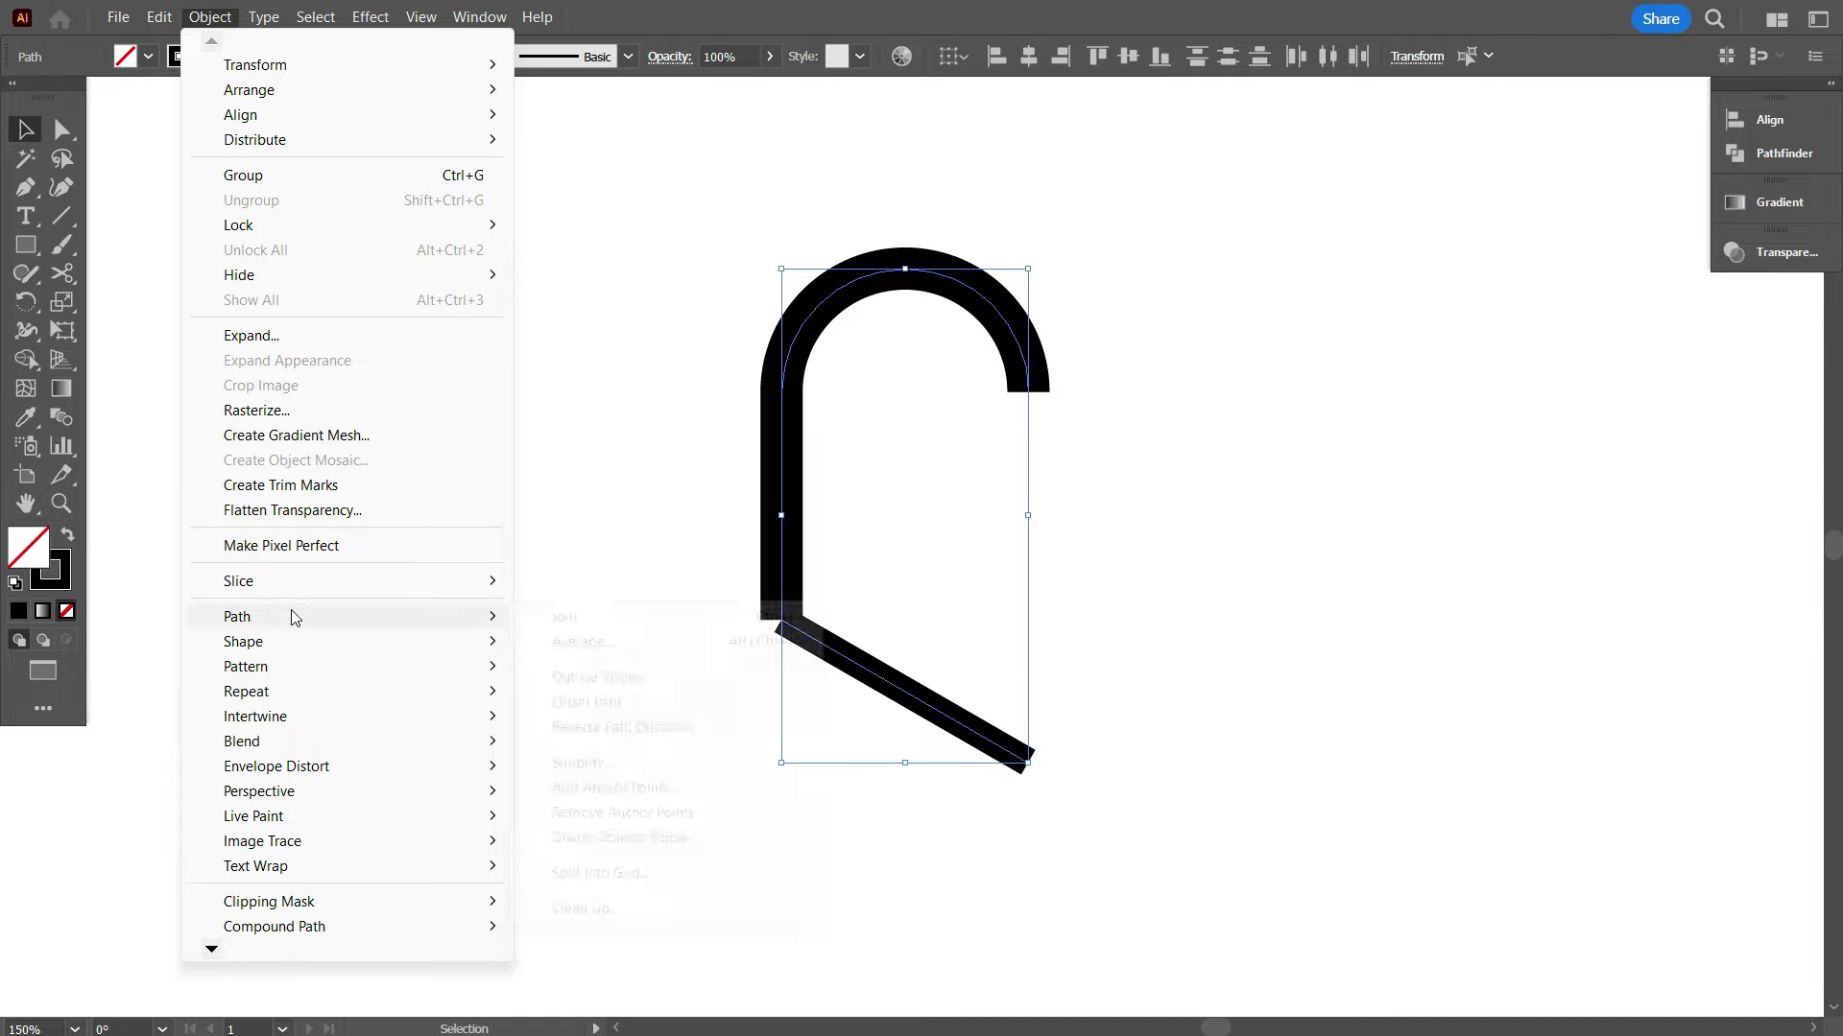
{"action": "left_click", "coordinate": [582, 677]}
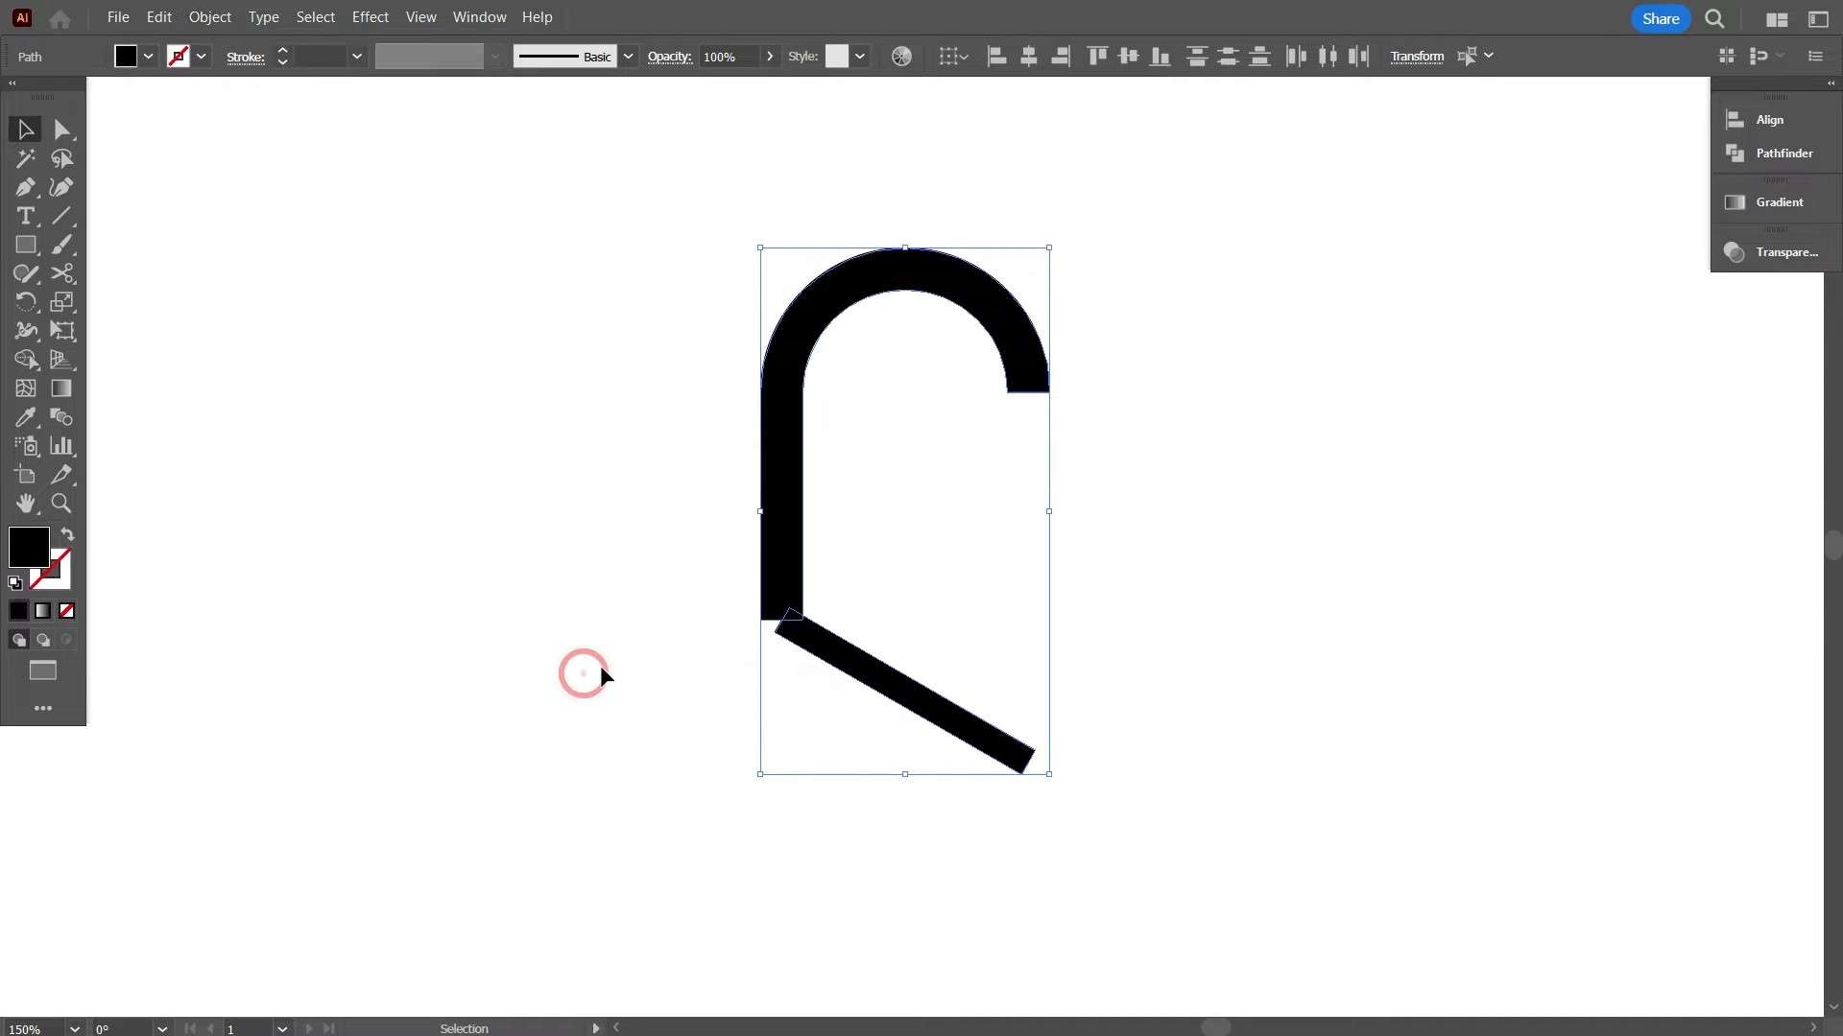
{"action": "scroll", "coordinate": [624, 662], "scroll_direction": "down", "scroll_amount": 1}
{"action": "scroll", "coordinate": [618, 666], "scroll_direction": "up", "scroll_amount": 1}
{"action": "scroll", "coordinate": [879, 648], "scroll_direction": "up", "scroll_amount": 1}
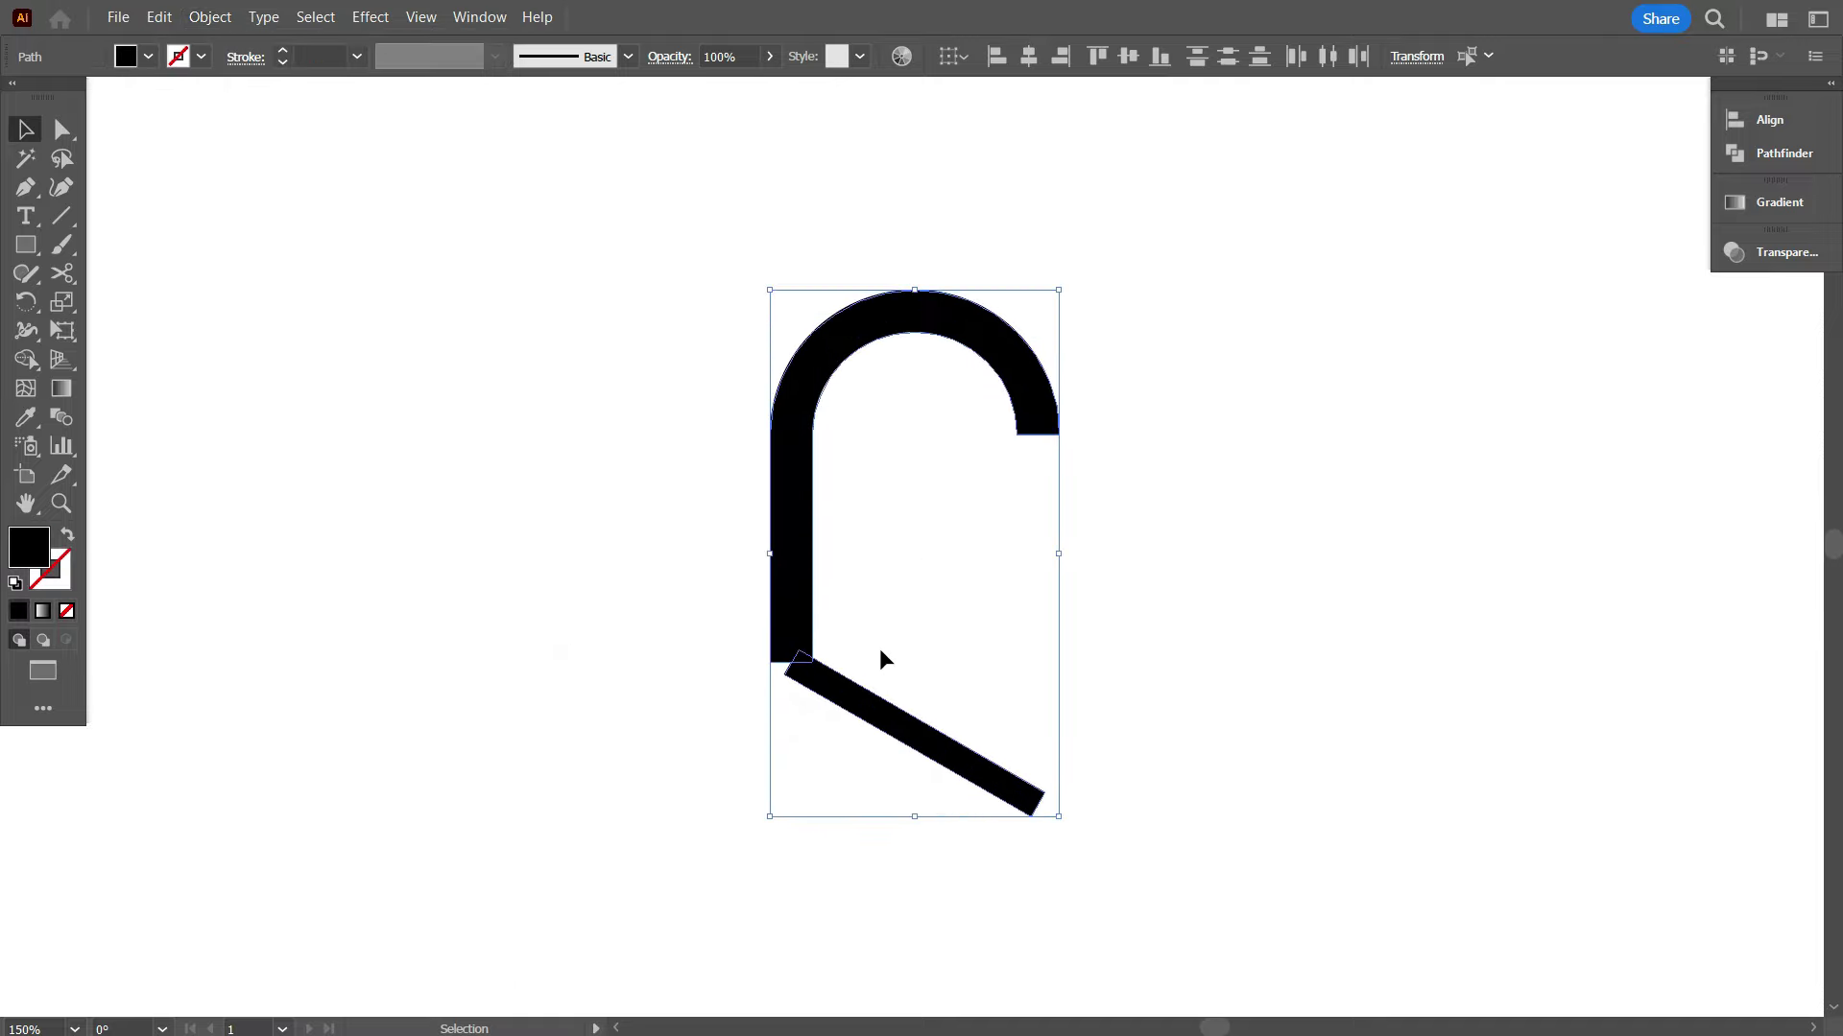
- Raise the diagonal bar across the leg and trim the leg's stub with Shape Builder
{"action": "left_click", "coordinate": [905, 638]}
{"action": "left_click_drag", "start_coordinate": [908, 720], "coordinate": [883, 662]}
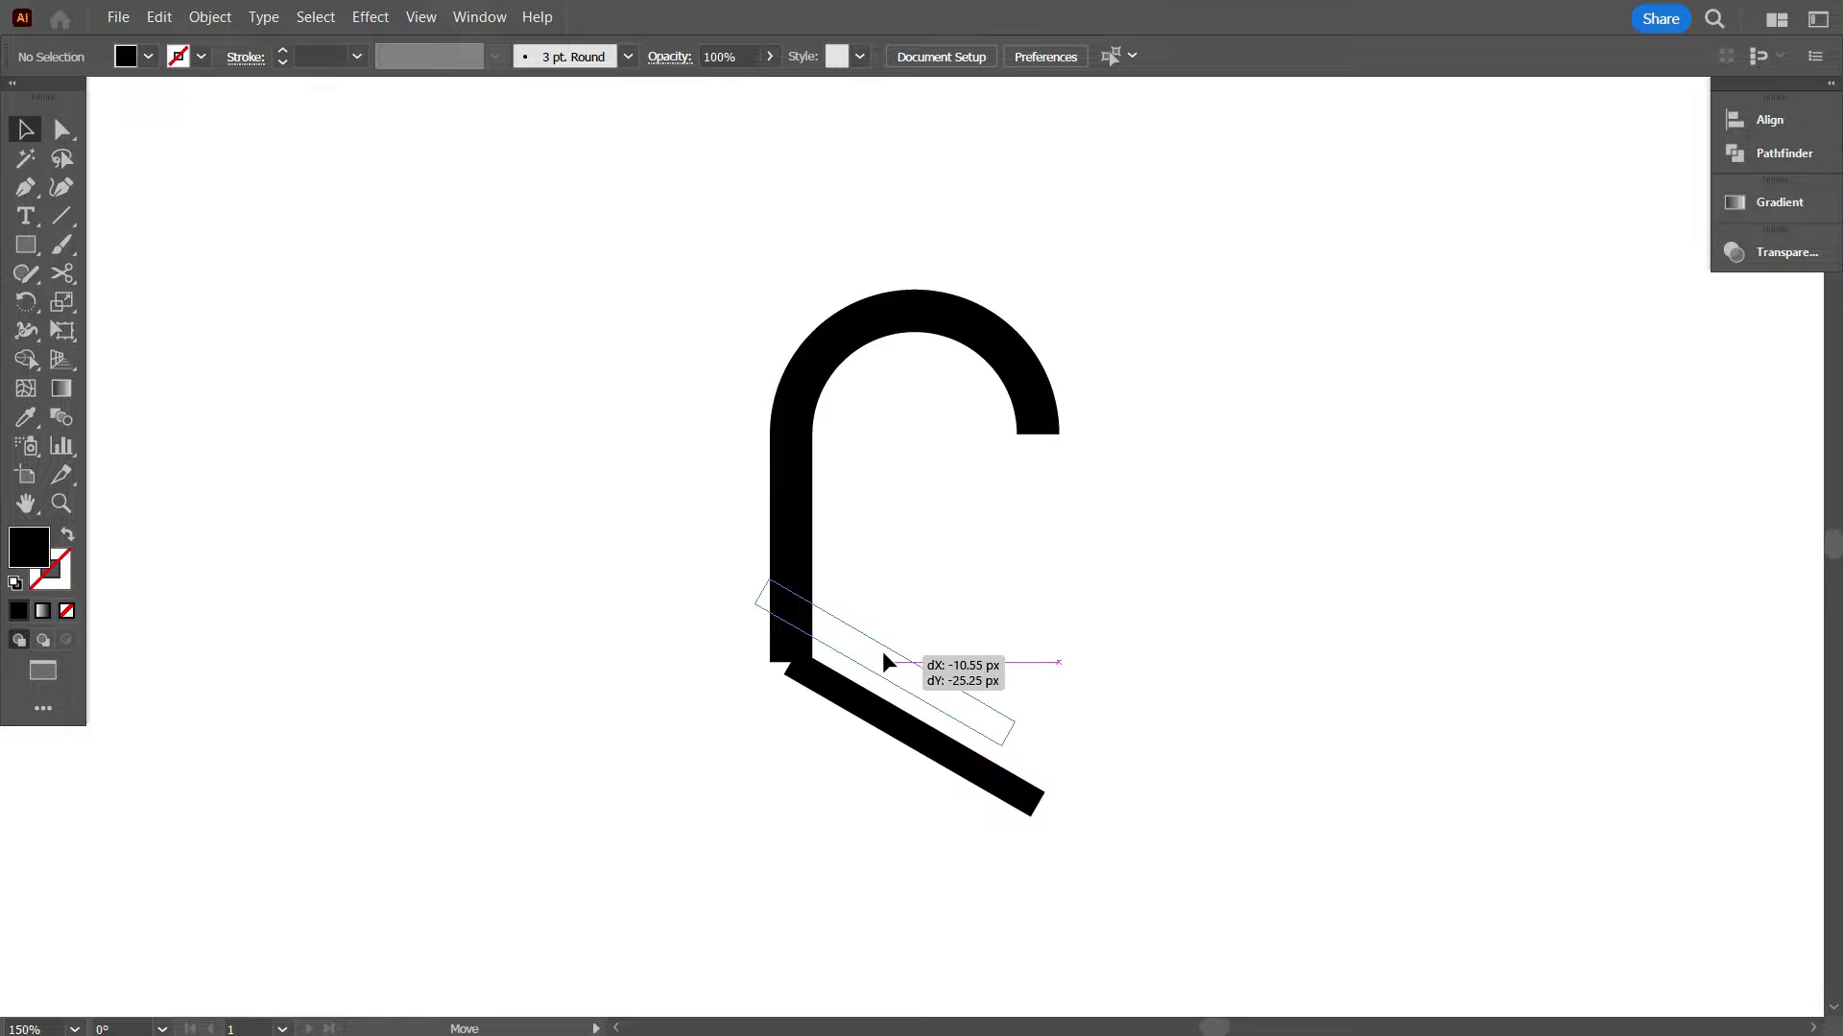
{"action": "left_click", "coordinate": [836, 779]}
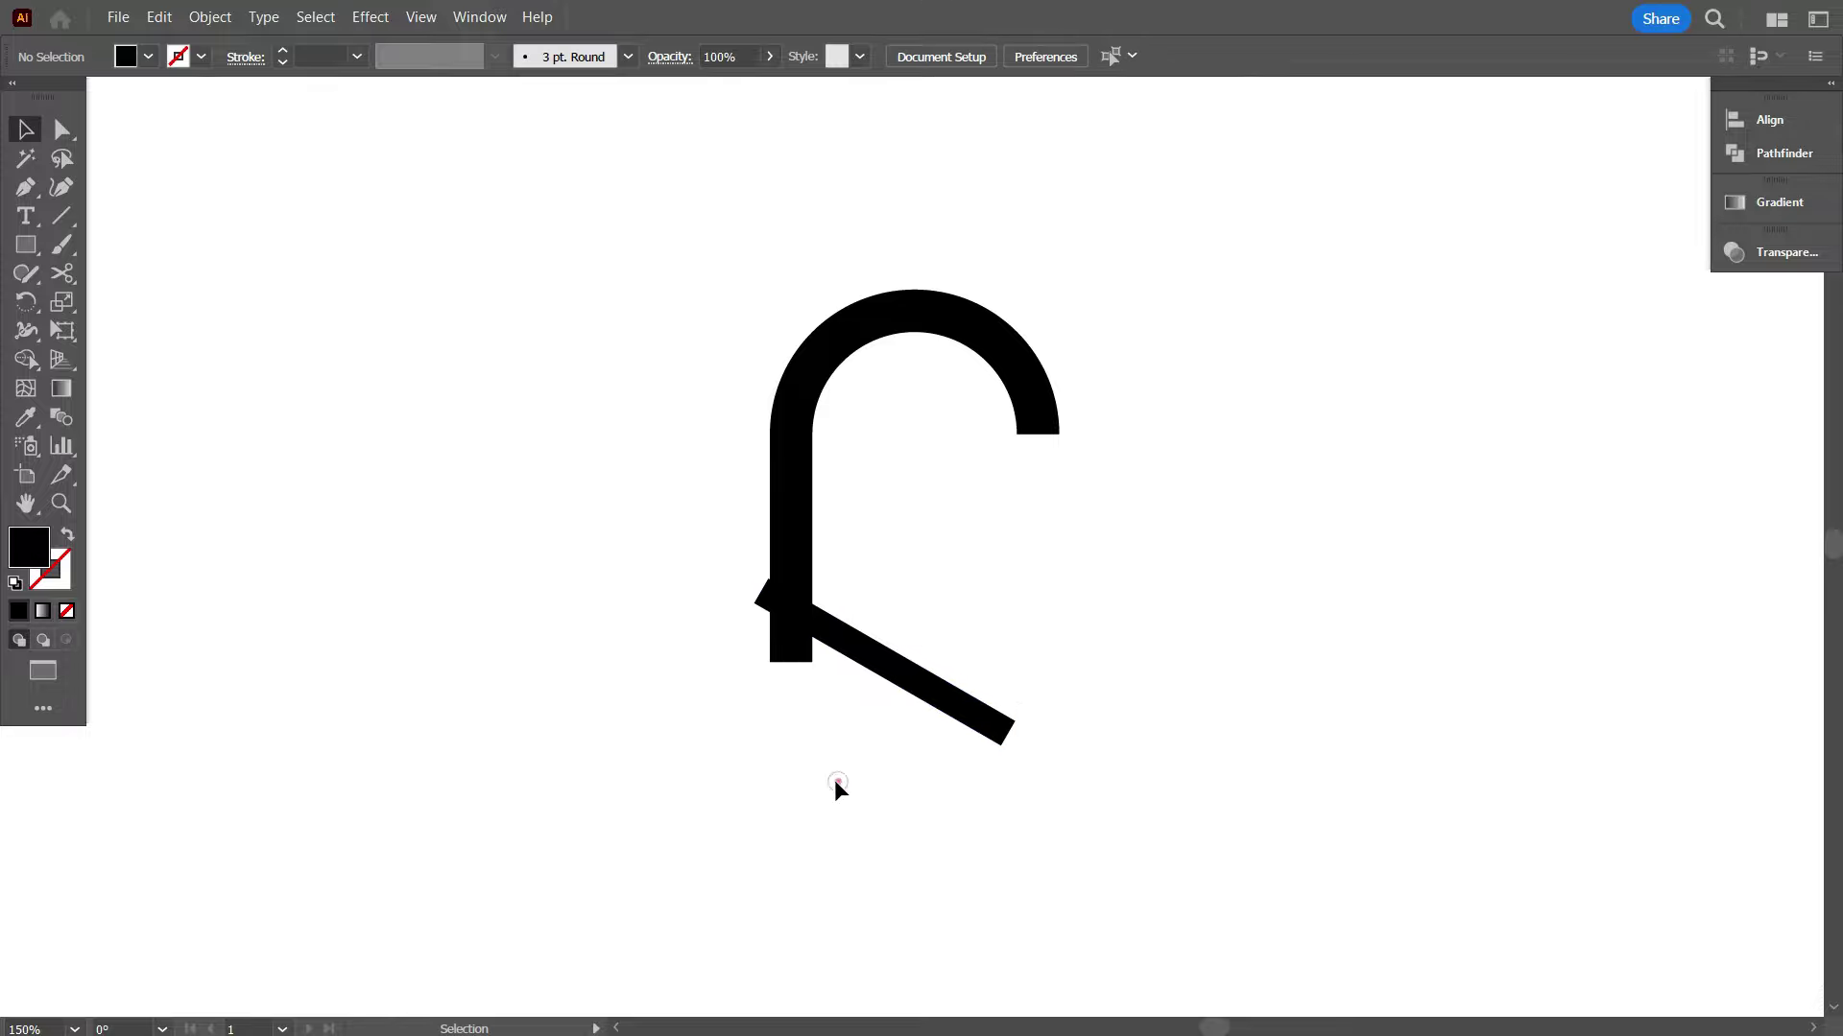
{"action": "left_click_drag", "start_coordinate": [668, 431], "coordinate": [956, 780]}
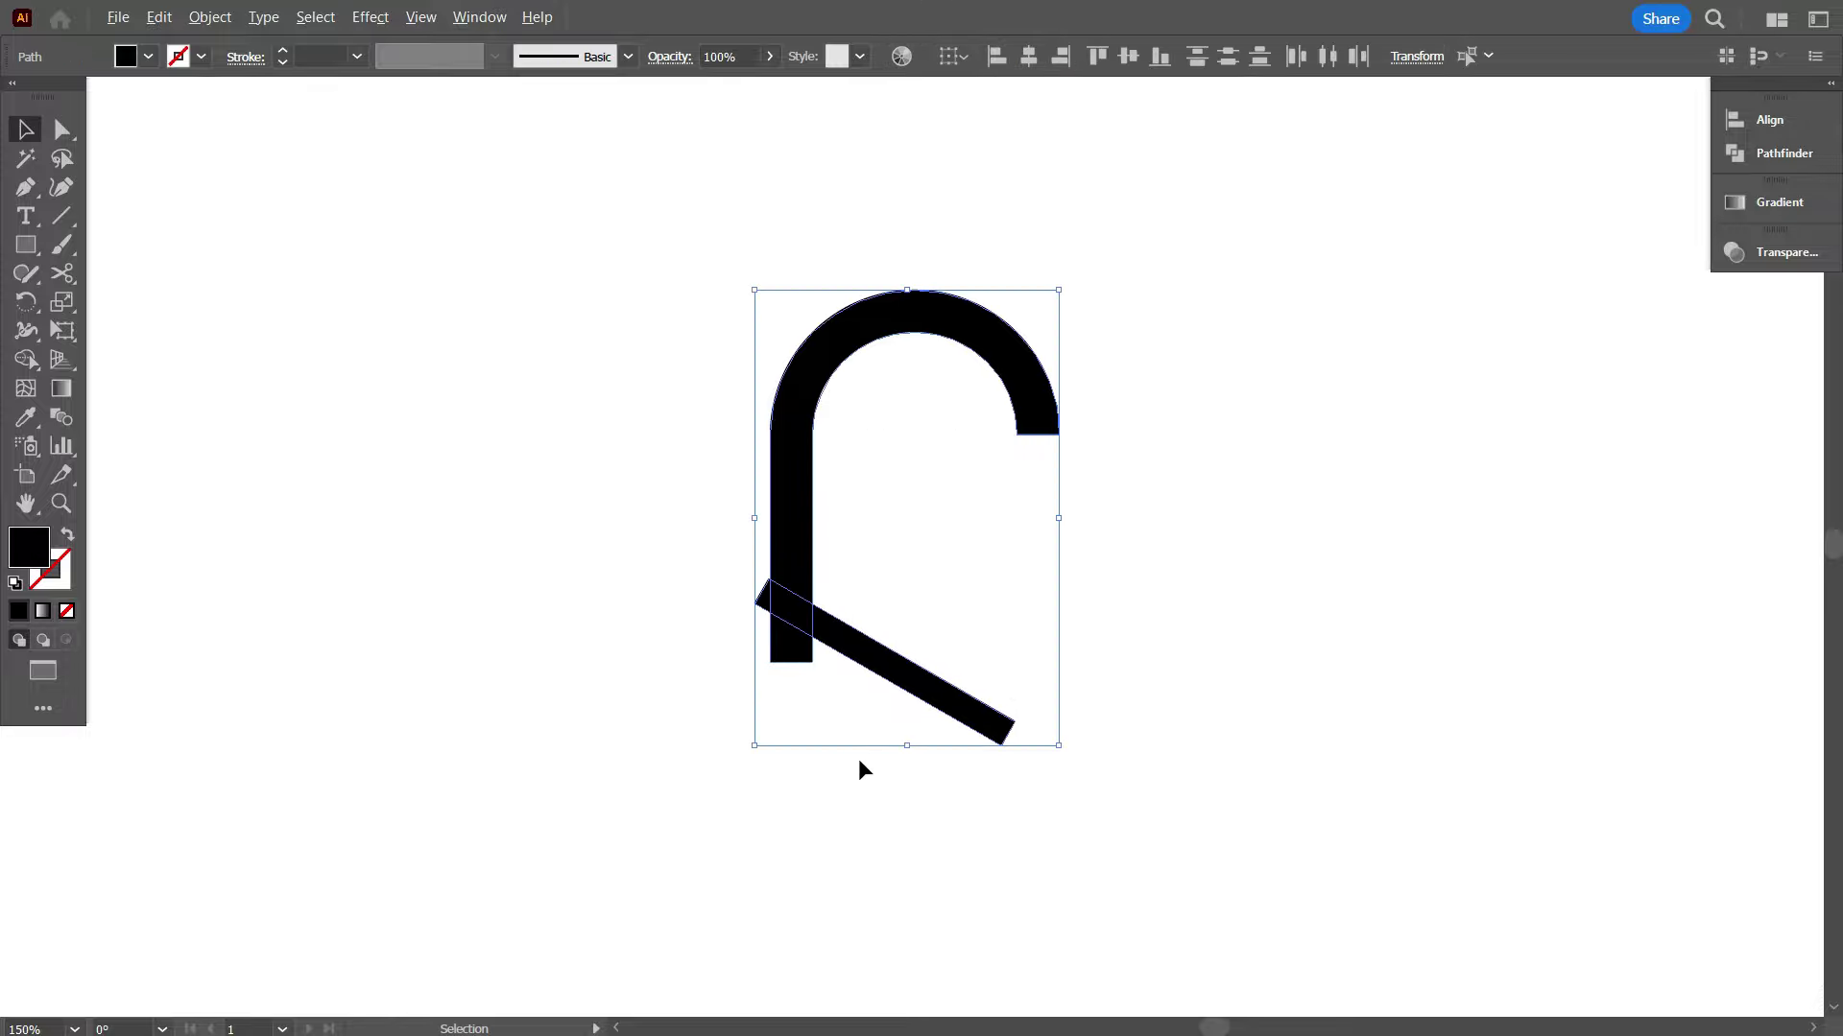
{"action": "left_click", "coordinate": [26, 359]}
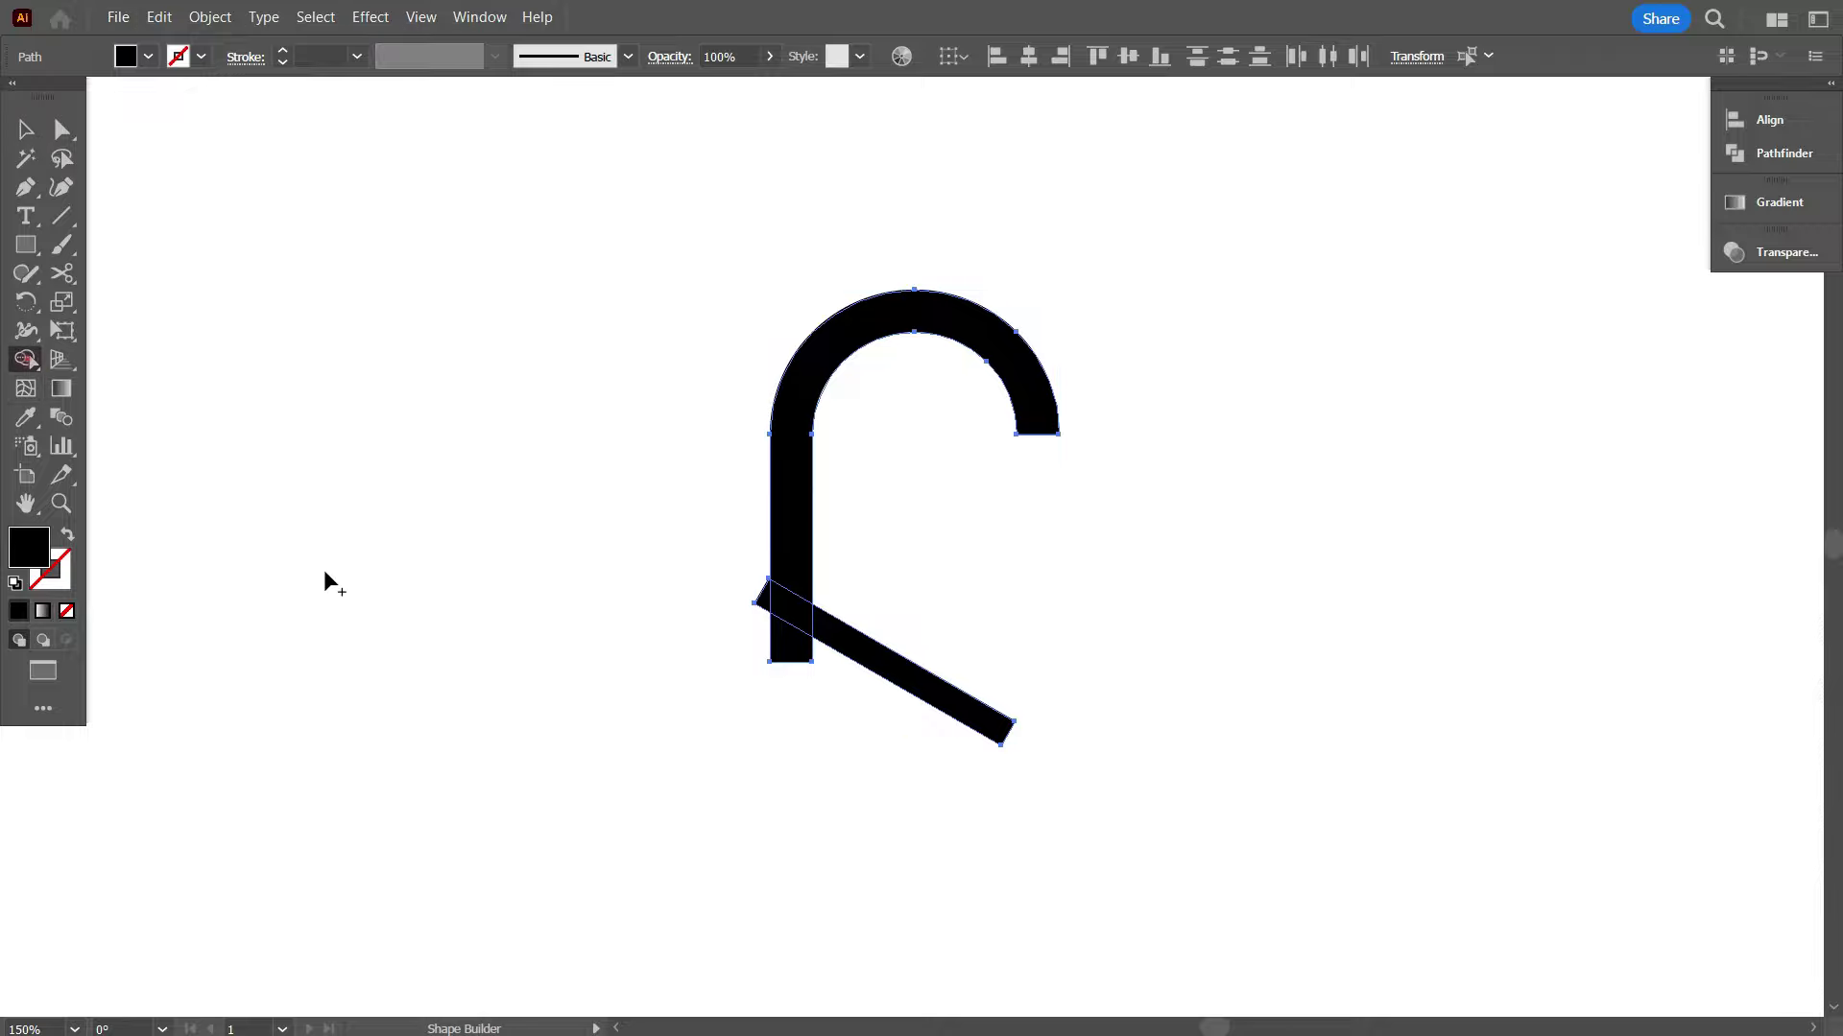
{"action": "scroll", "coordinate": [815, 694], "scroll_direction": "up", "scroll_amount": 2}
{"action": "scroll", "coordinate": [815, 694], "scroll_direction": "up", "scroll_amount": 1}
{"action": "left_click", "coordinate": [752, 608], "text": "alt"}
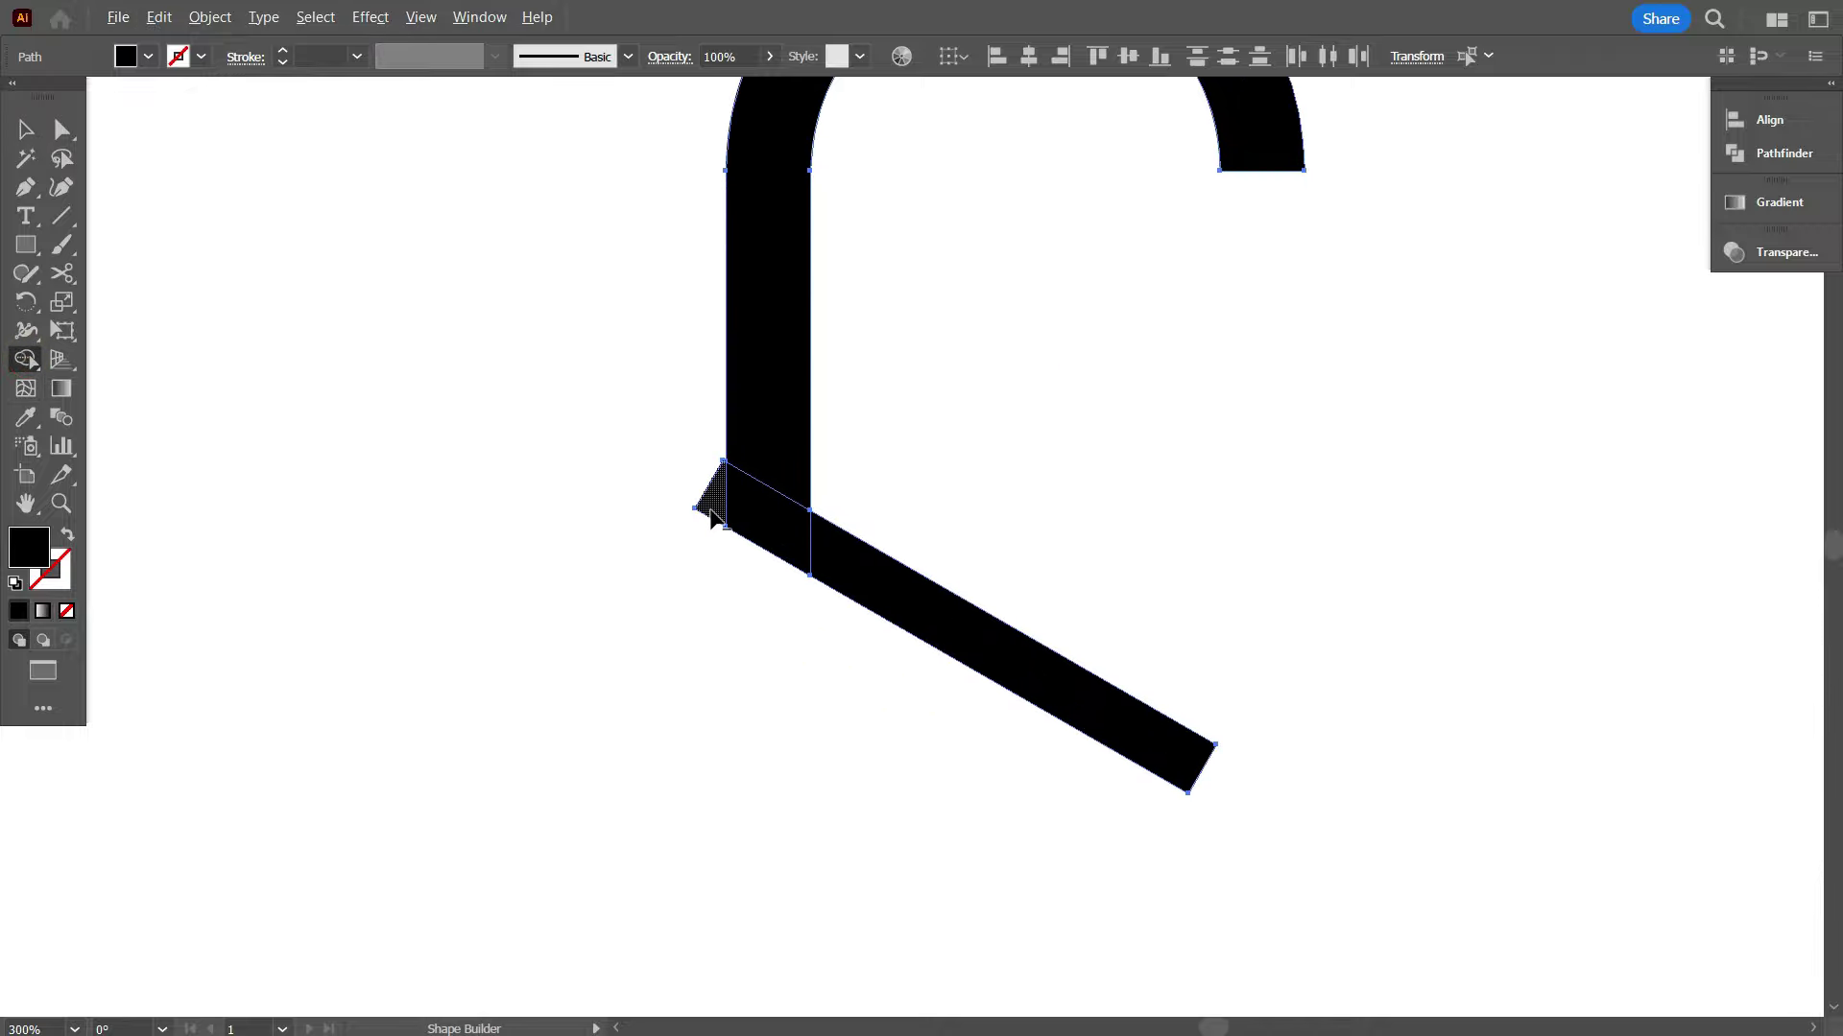
- Trim the corner triangle and unite the pieces with Pathfinder
{"action": "left_click", "coordinate": [711, 510], "text": "alt"}
{"action": "scroll", "coordinate": [723, 602], "scroll_direction": "down", "scroll_amount": 1}
{"action": "scroll", "coordinate": [723, 603], "scroll_direction": "down", "scroll_amount": 1}
{"action": "scroll", "coordinate": [744, 624], "scroll_direction": "up", "scroll_amount": 1}
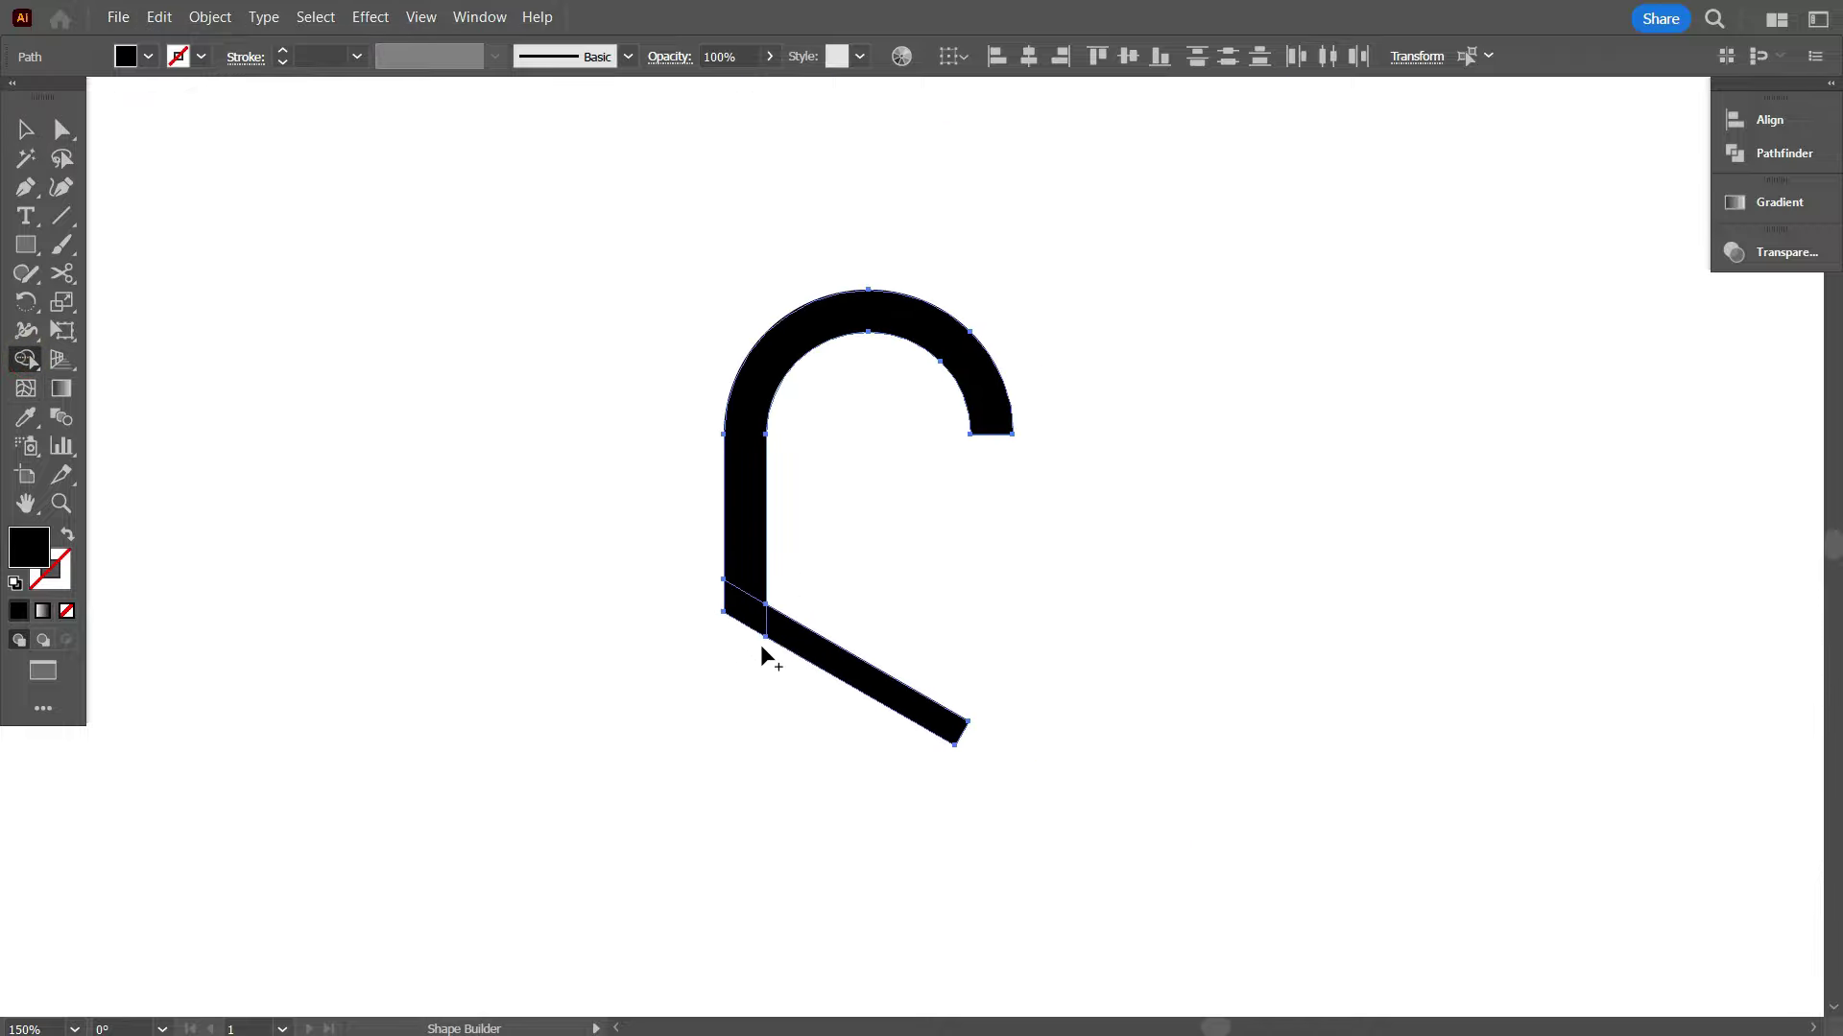
{"action": "left_click", "coordinate": [1766, 152]}
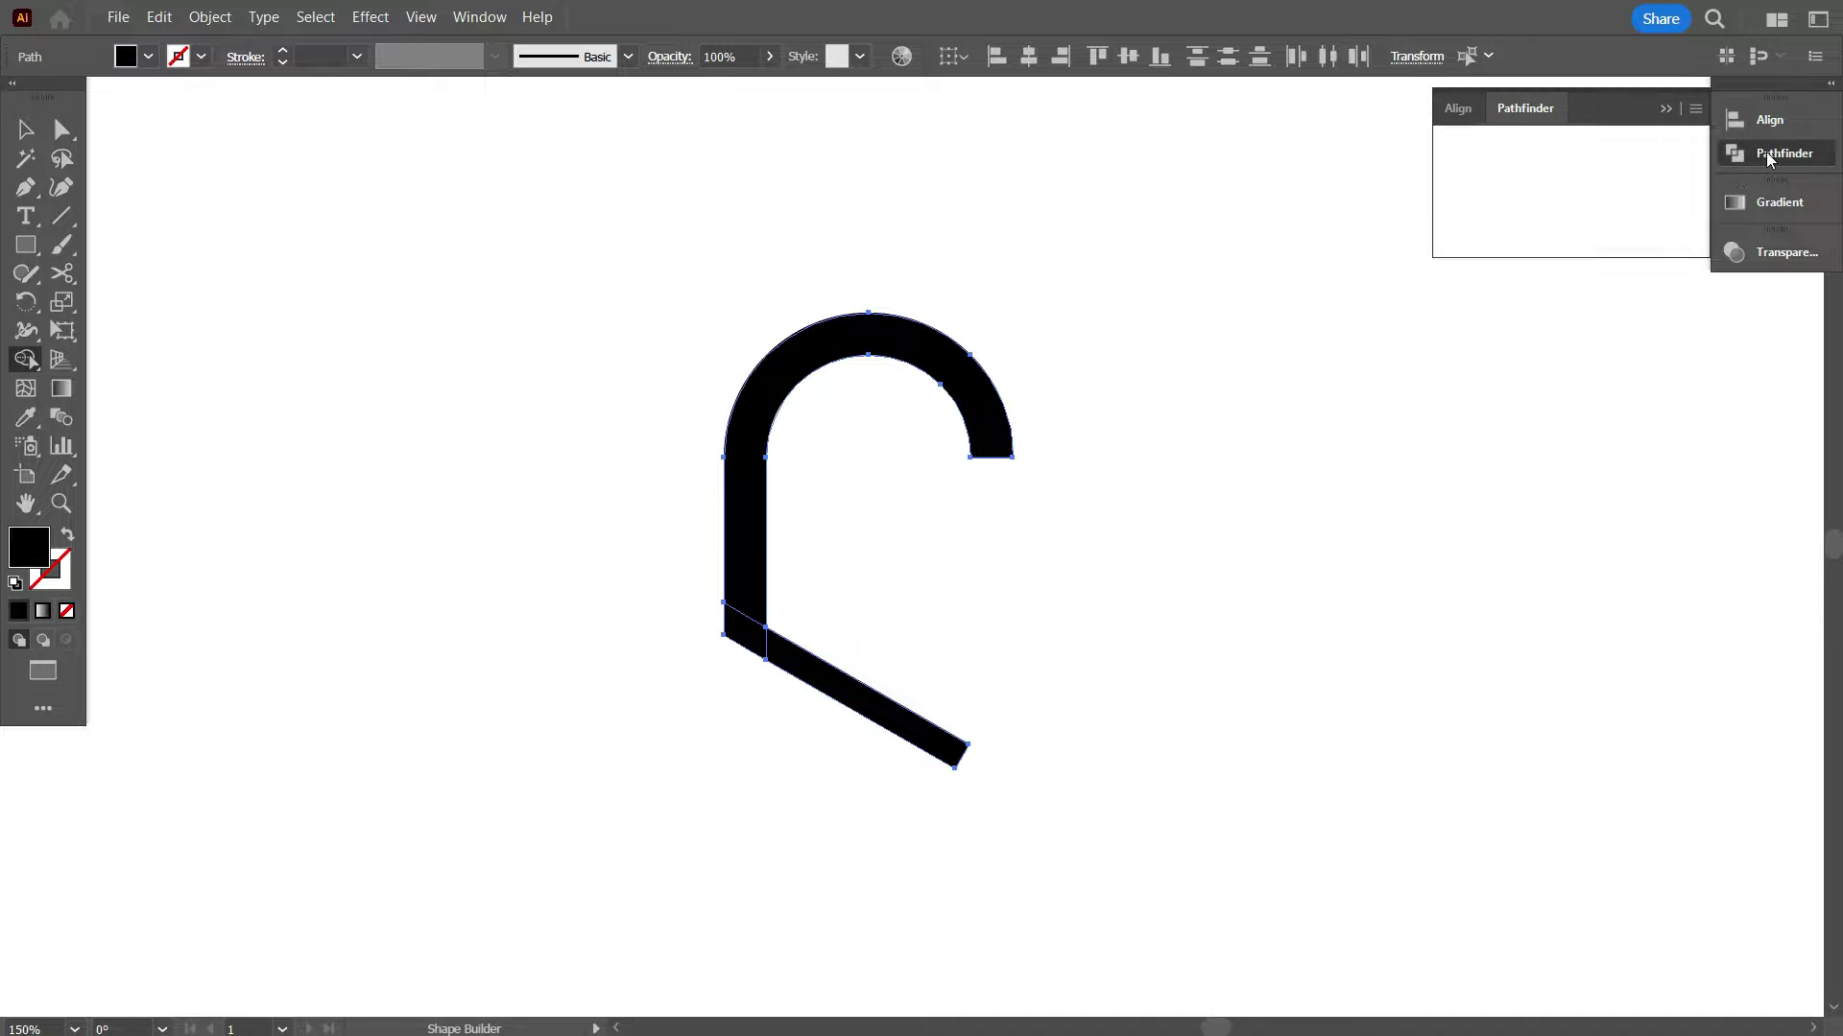
{"action": "left_click", "coordinate": [1459, 173]}
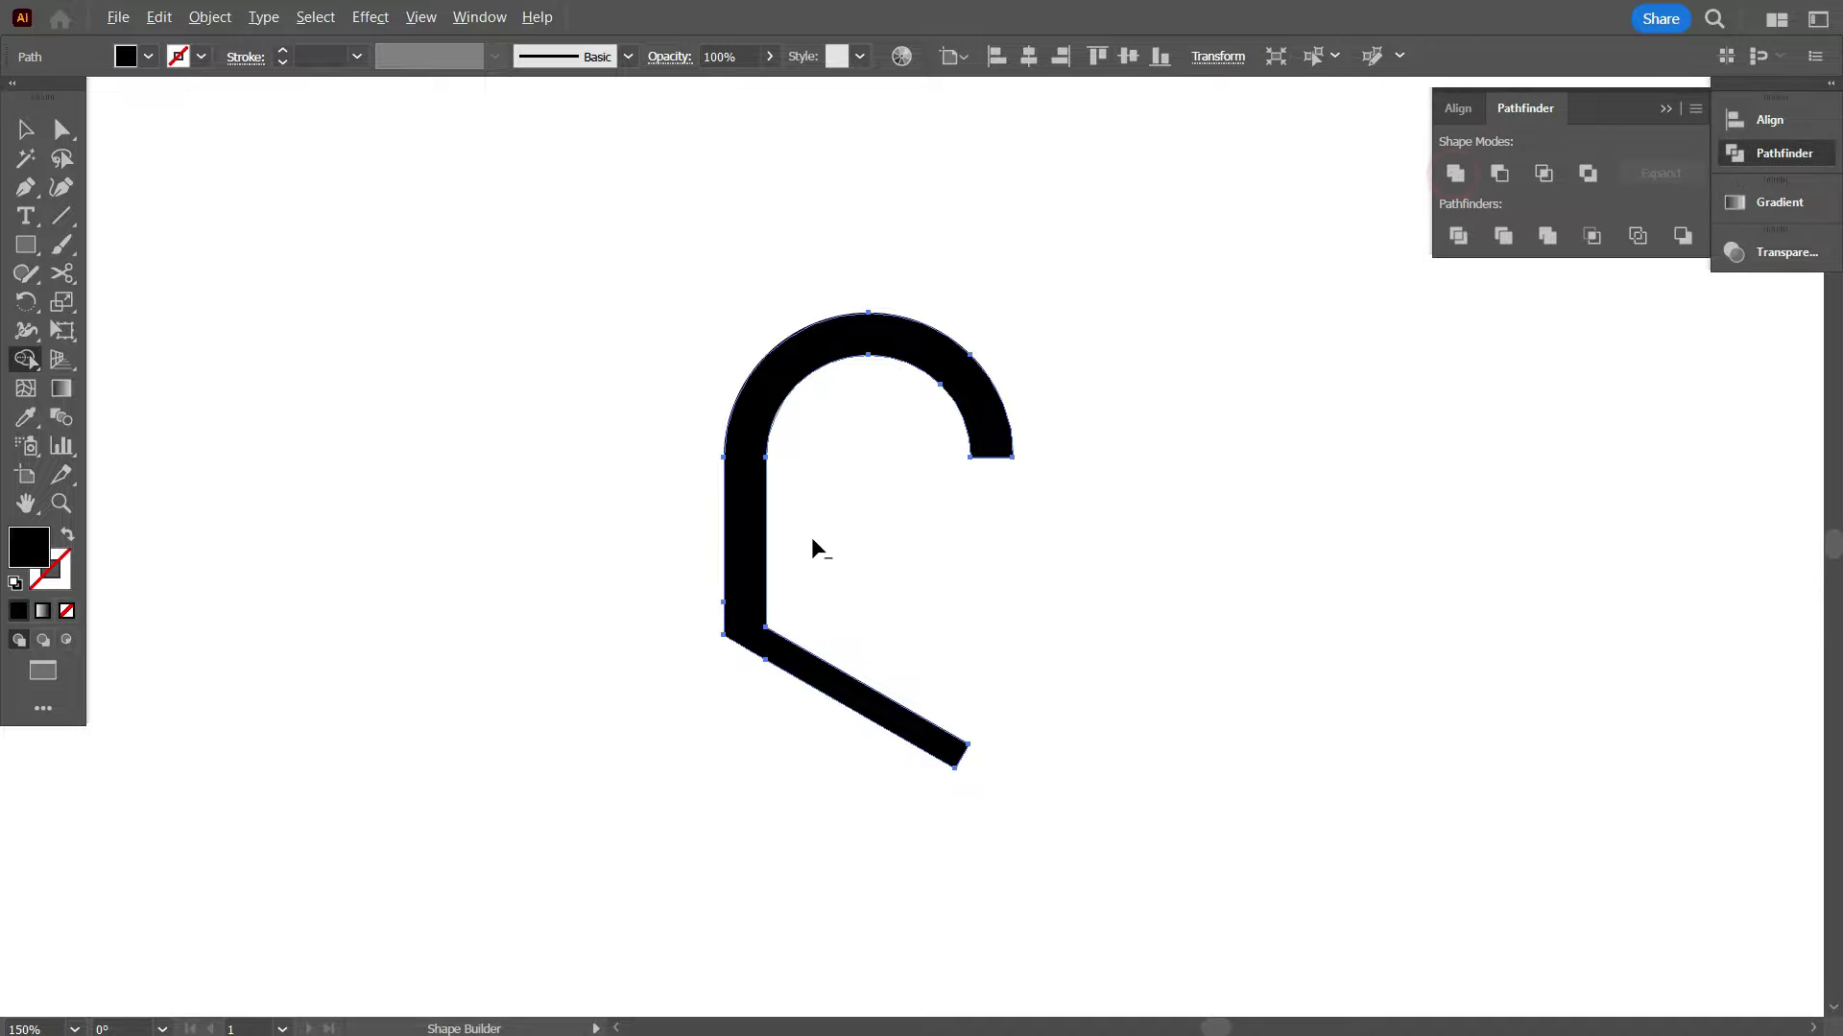
{"action": "scroll", "coordinate": [810, 537], "scroll_direction": "down", "scroll_amount": 2}
- Reselect the merged hook shape and nudge it slightly upward
{"action": "left_click", "coordinate": [25, 129]}
{"action": "left_click", "coordinate": [265, 334]}
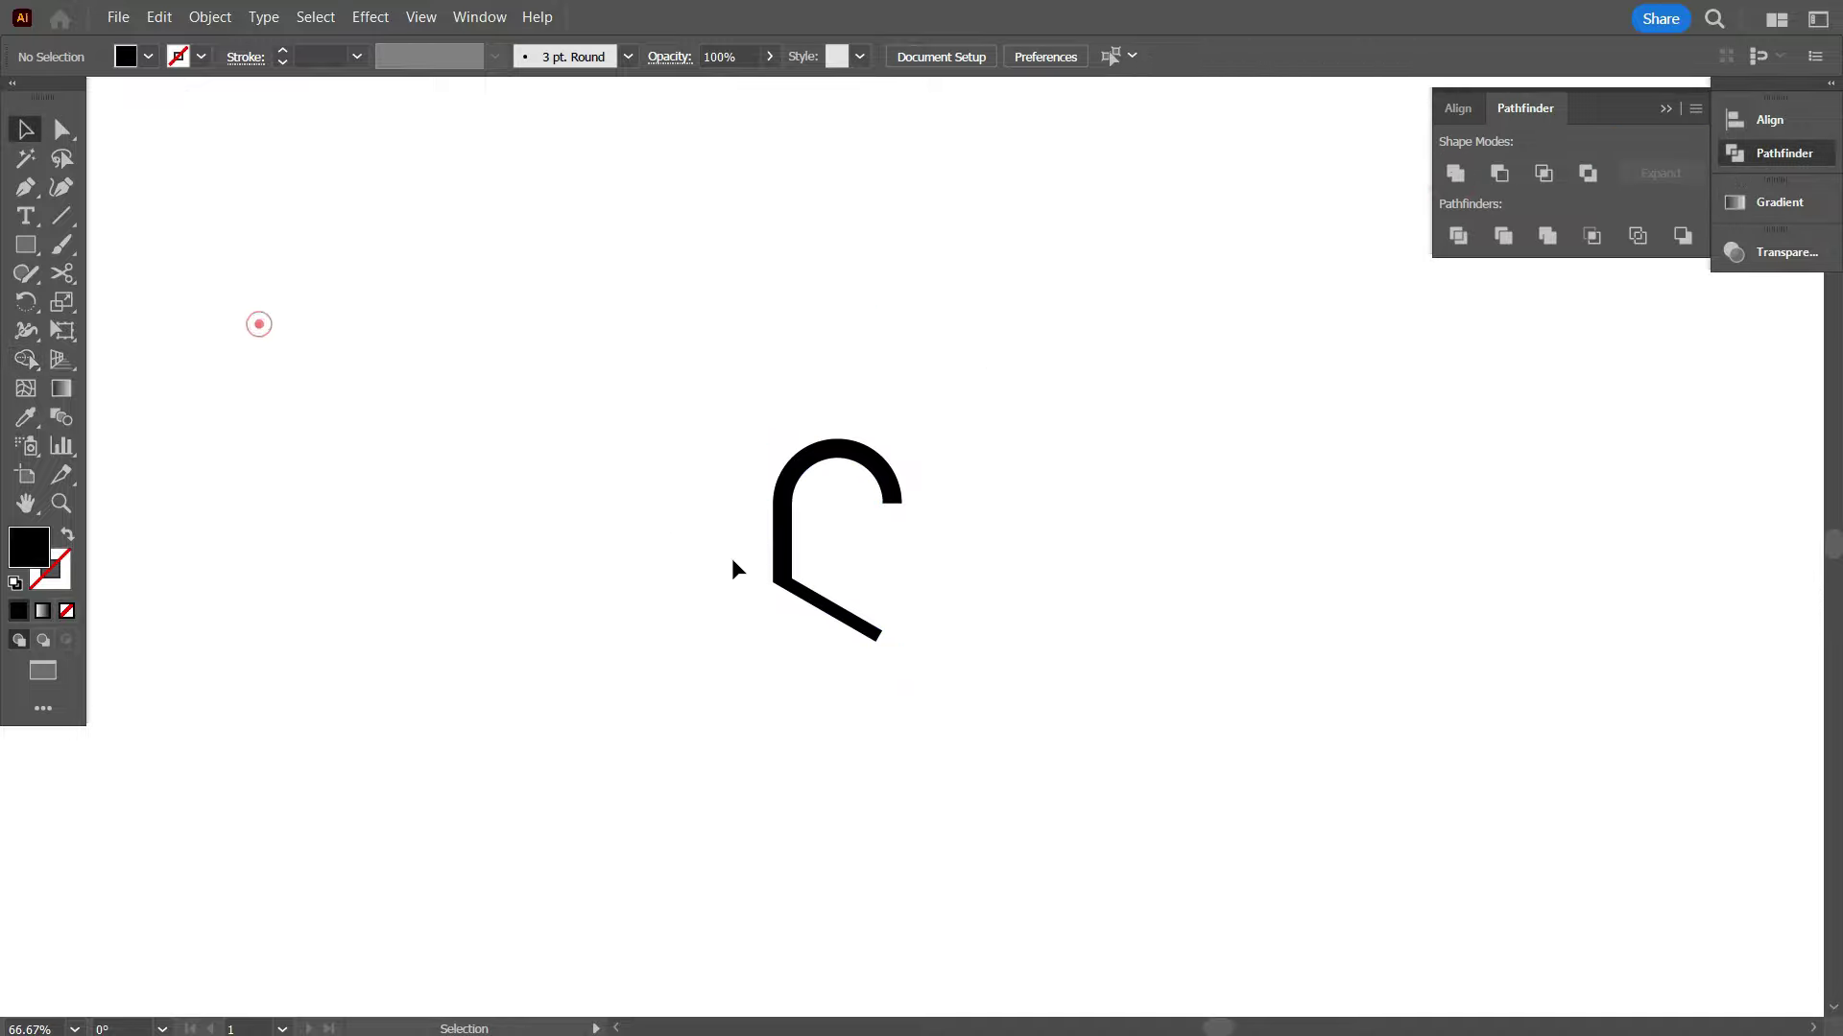
{"action": "scroll", "coordinate": [735, 567], "scroll_direction": "up", "scroll_amount": 1}
{"action": "left_click_drag", "start_coordinate": [1124, 621], "coordinate": [1028, 591]}
{"action": "scroll", "coordinate": [1075, 583], "scroll_direction": "down", "scroll_amount": 1}
{"action": "left_click_drag", "start_coordinate": [741, 374], "coordinate": [972, 675]}
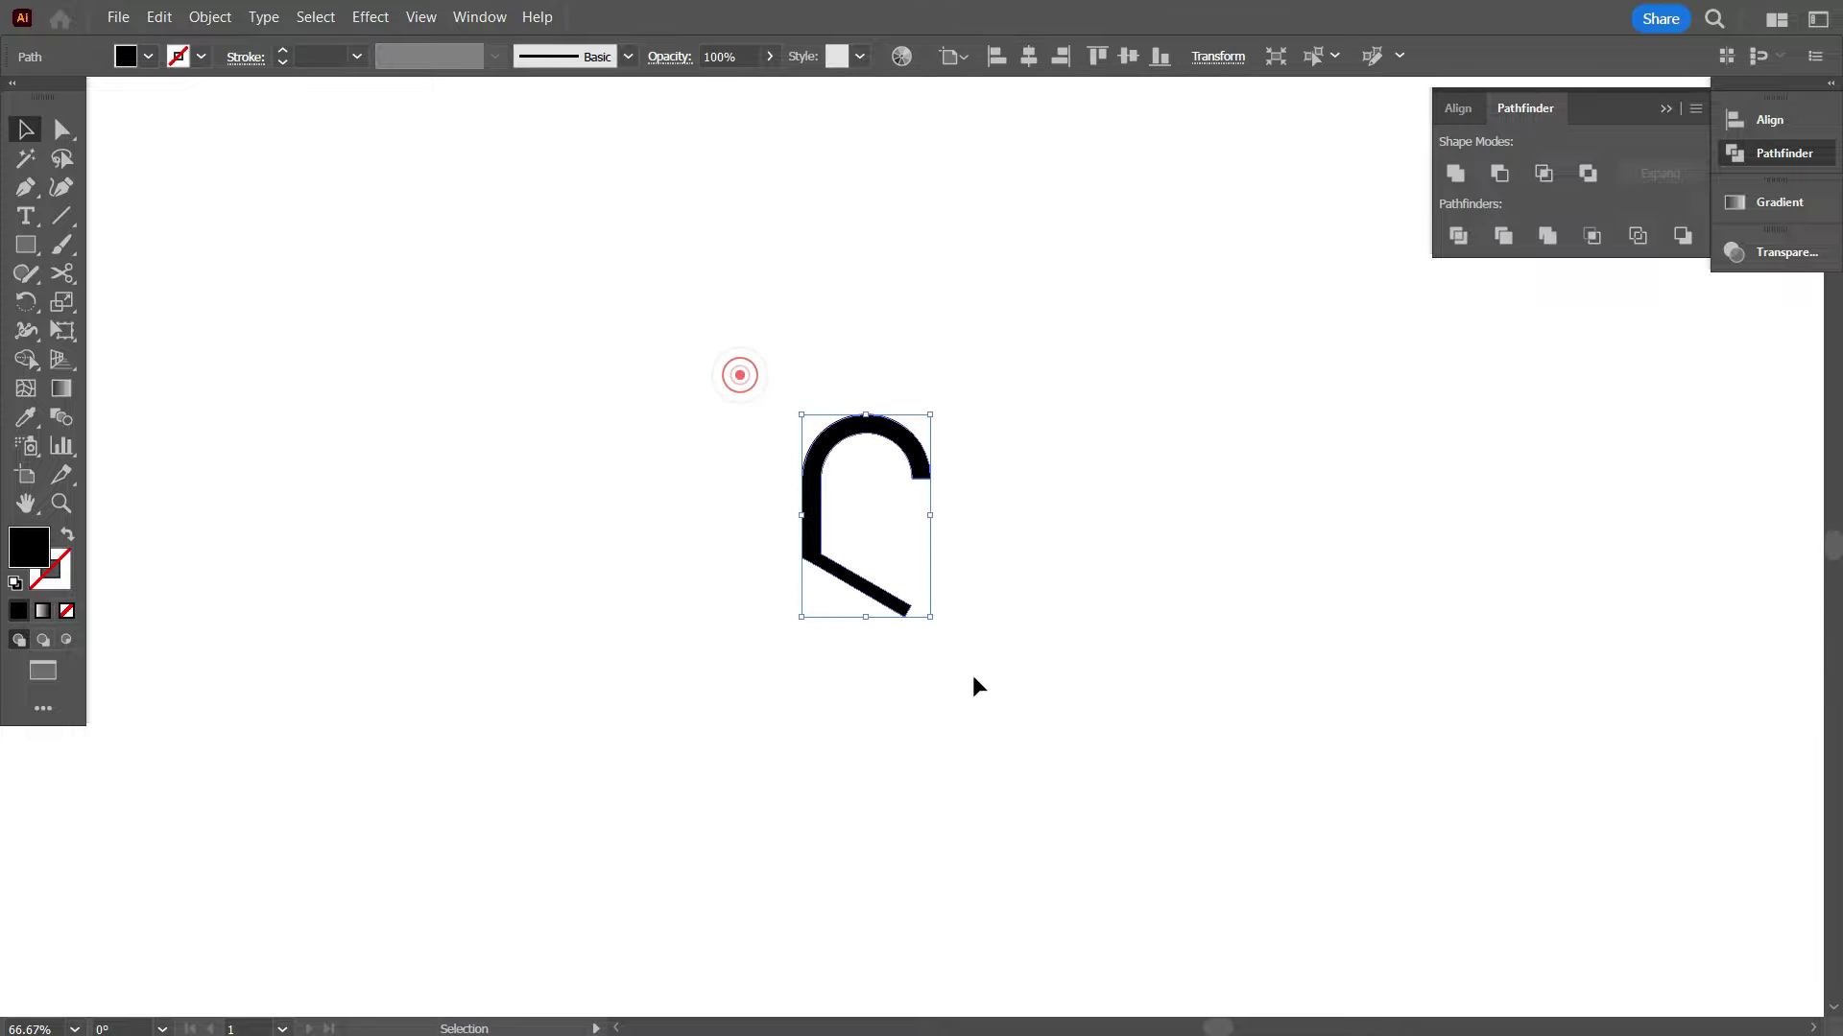
{"action": "key", "text": "shift+Up"}
{"action": "key", "text": "shift+Up"}
{"action": "key", "text": "shift+Up"}
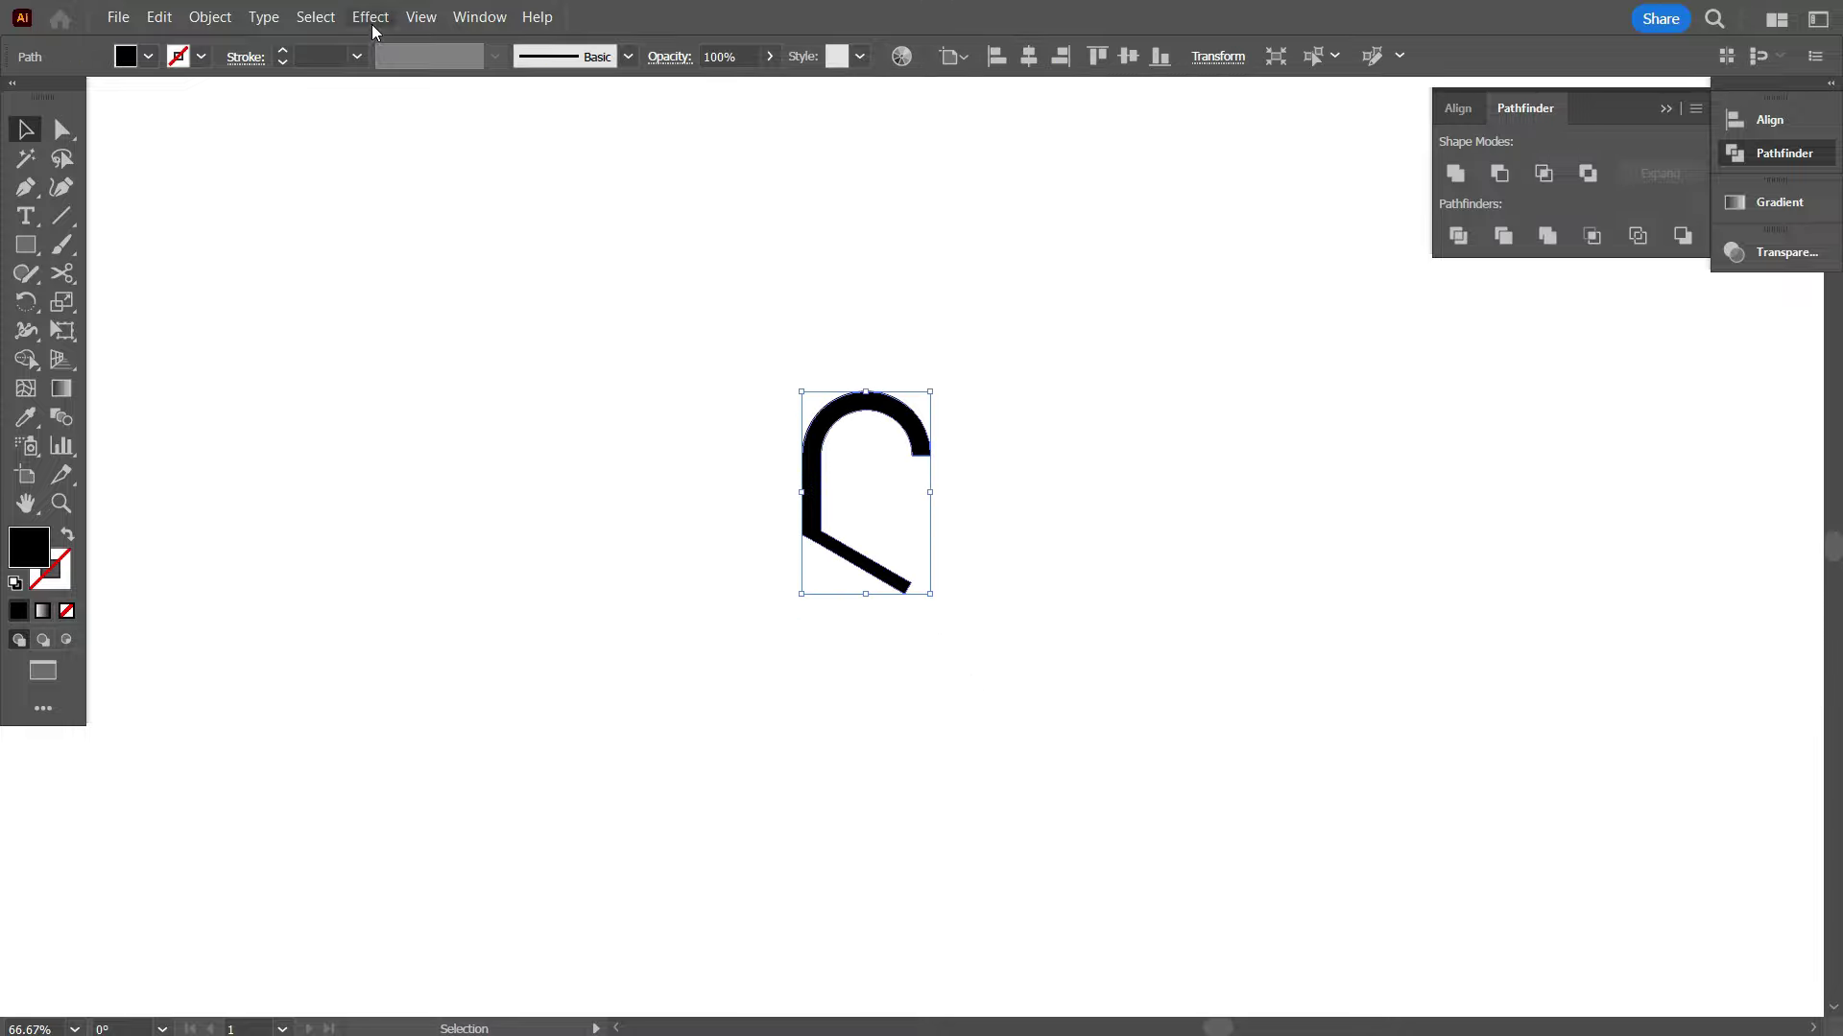
- Apply a Transform effect with 5 copies at 60° rotation, then adjust horizontal move
{"action": "left_click", "coordinate": [370, 17]}
{"action": "mouse_move", "coordinate": [441, 230]}
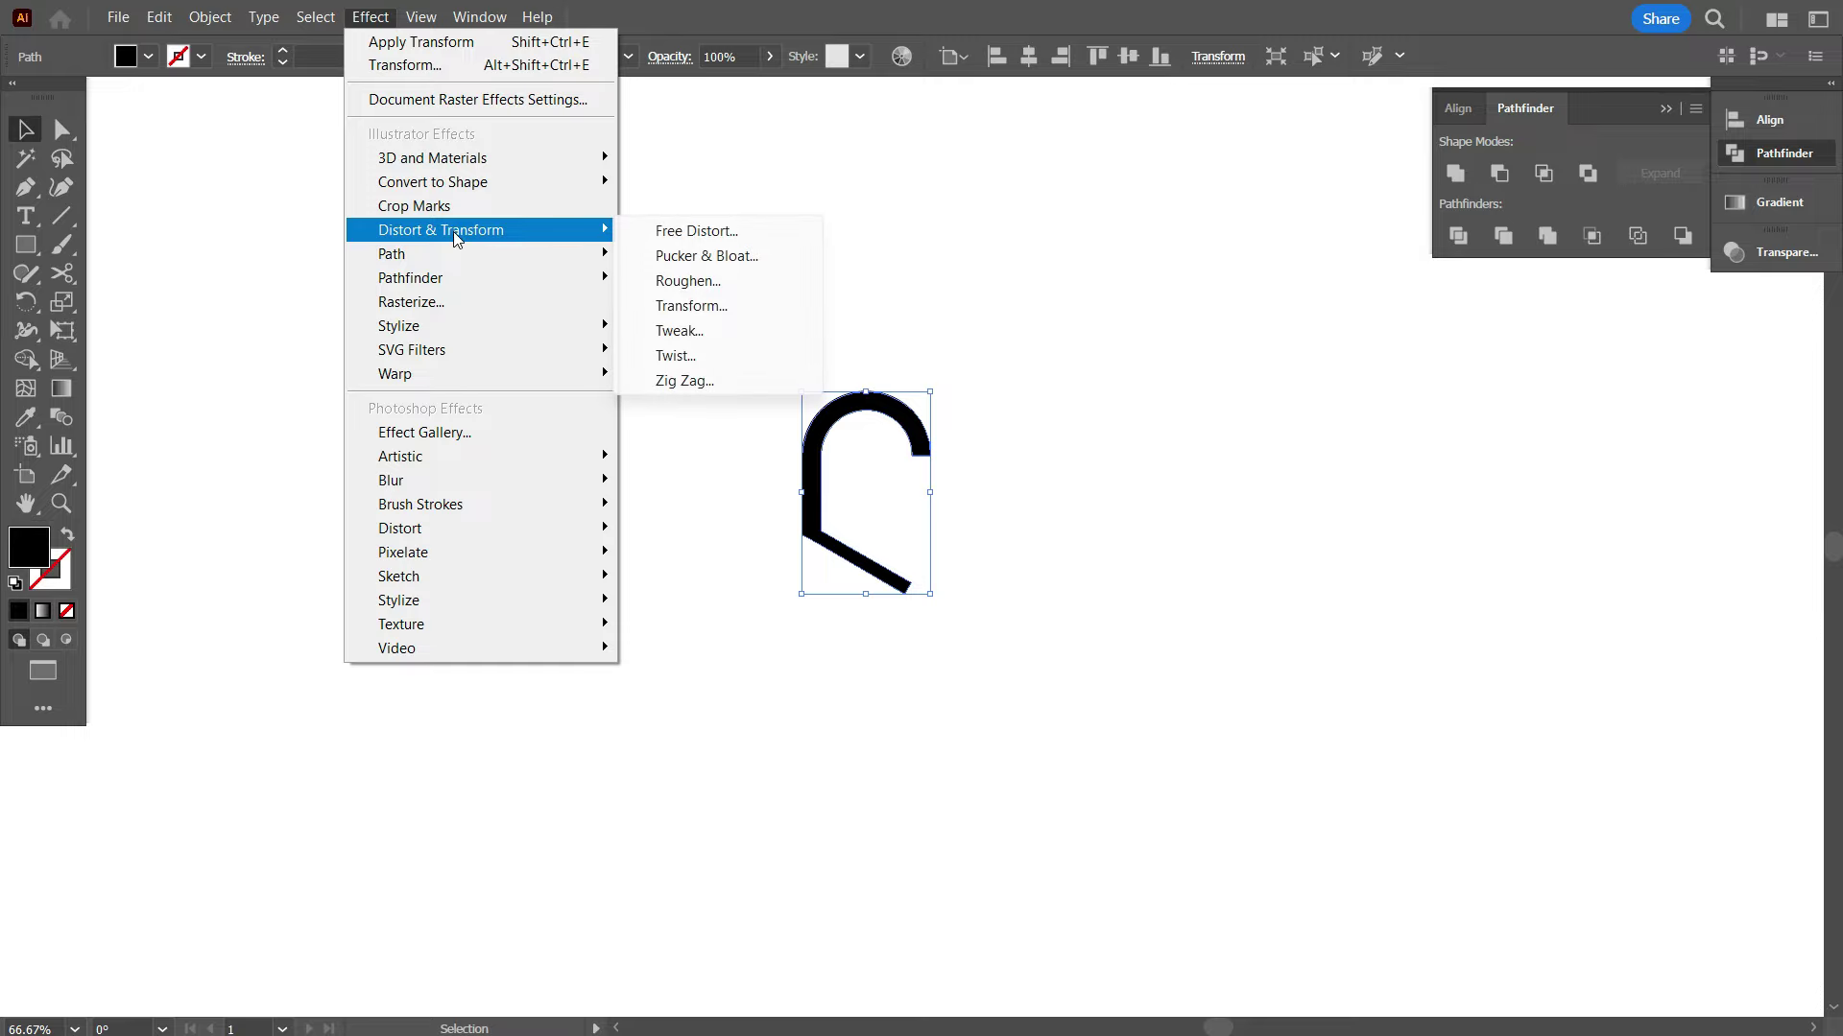
{"action": "left_click", "coordinate": [721, 307]}
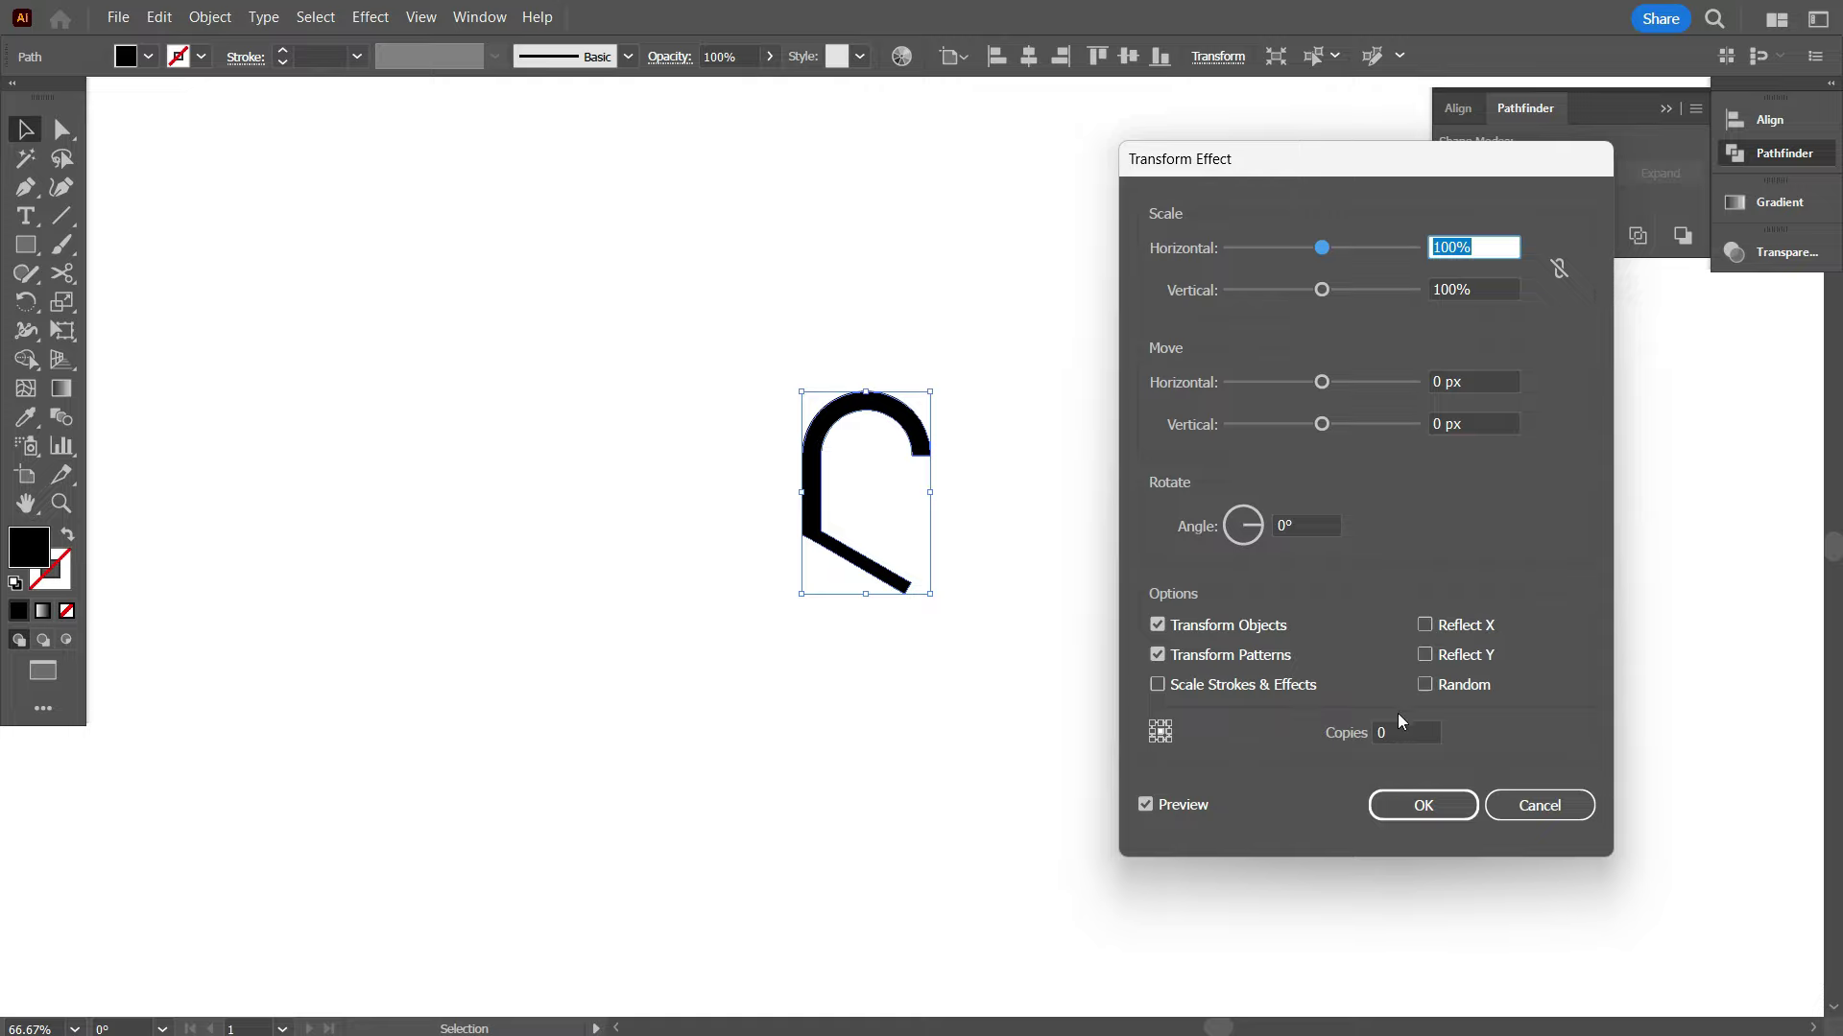
{"action": "left_click", "coordinate": [1397, 731]}
{"action": "type", "text": "5"}
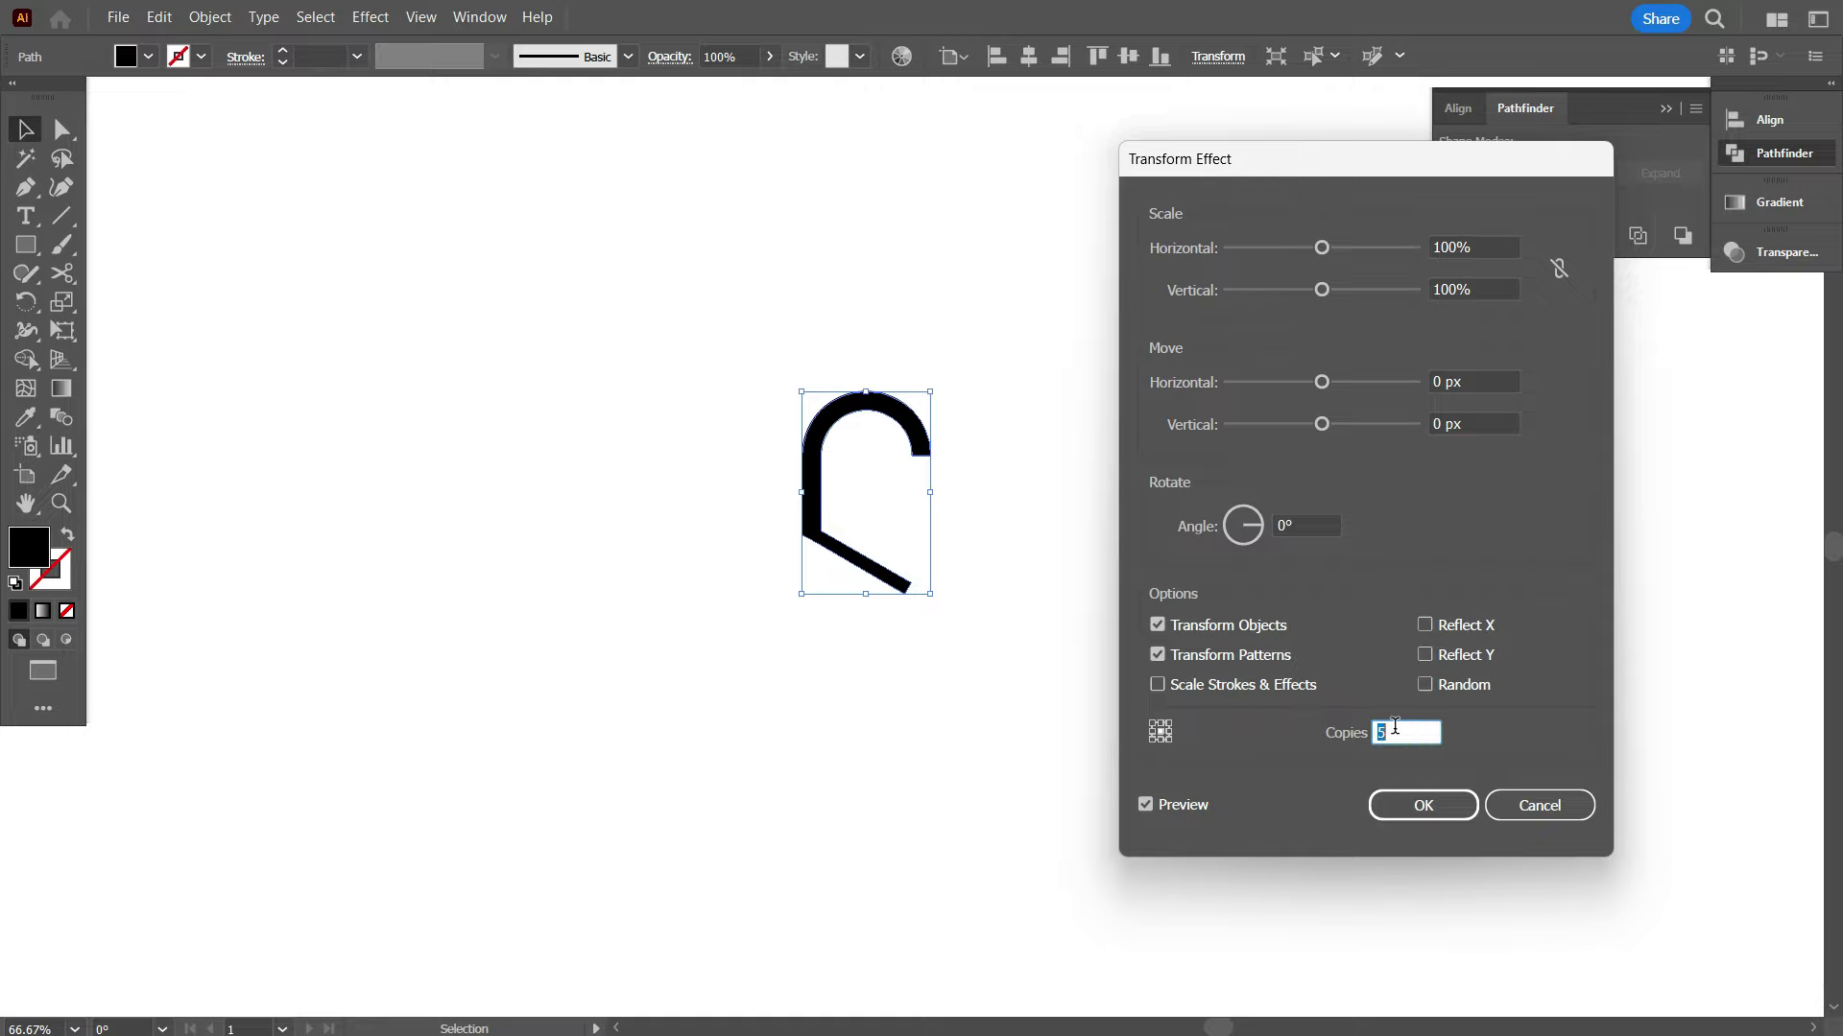
{"action": "left_click", "coordinate": [1302, 525]}
{"action": "type", "text": "20"}
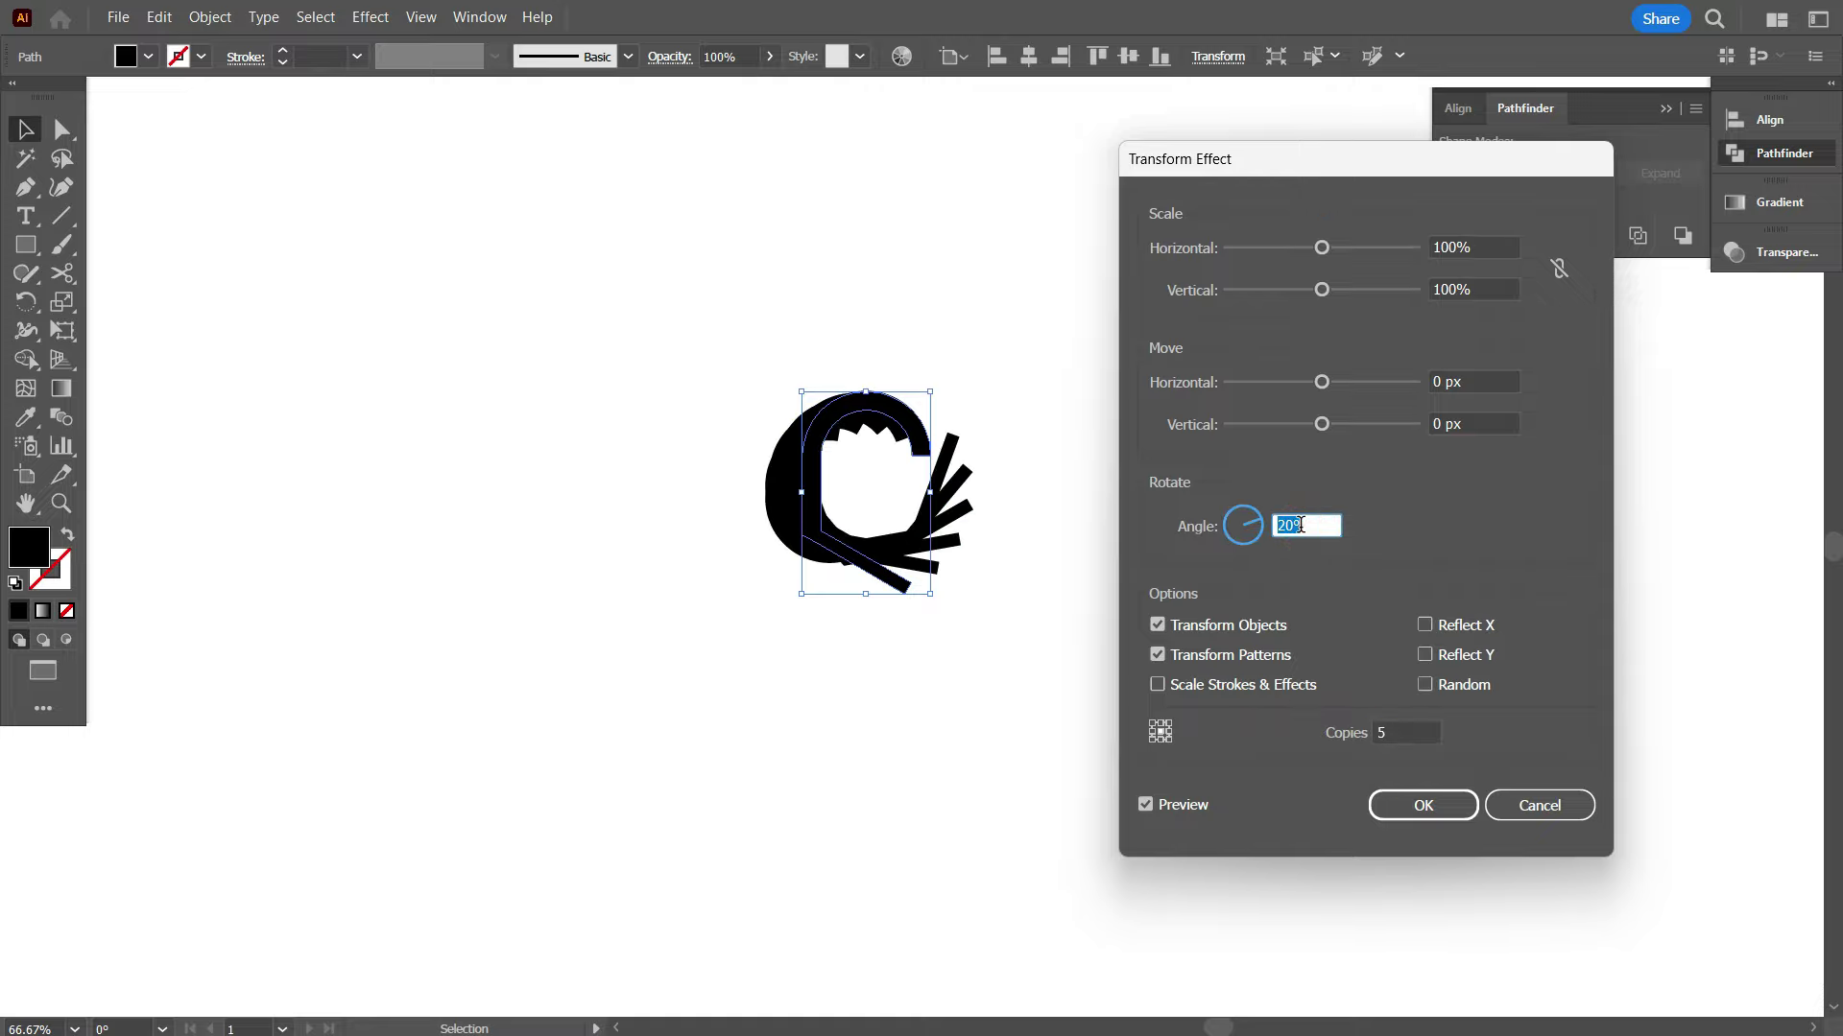
{"action": "key", "text": "shift+Up"}
{"action": "key", "text": "shift+Up"}
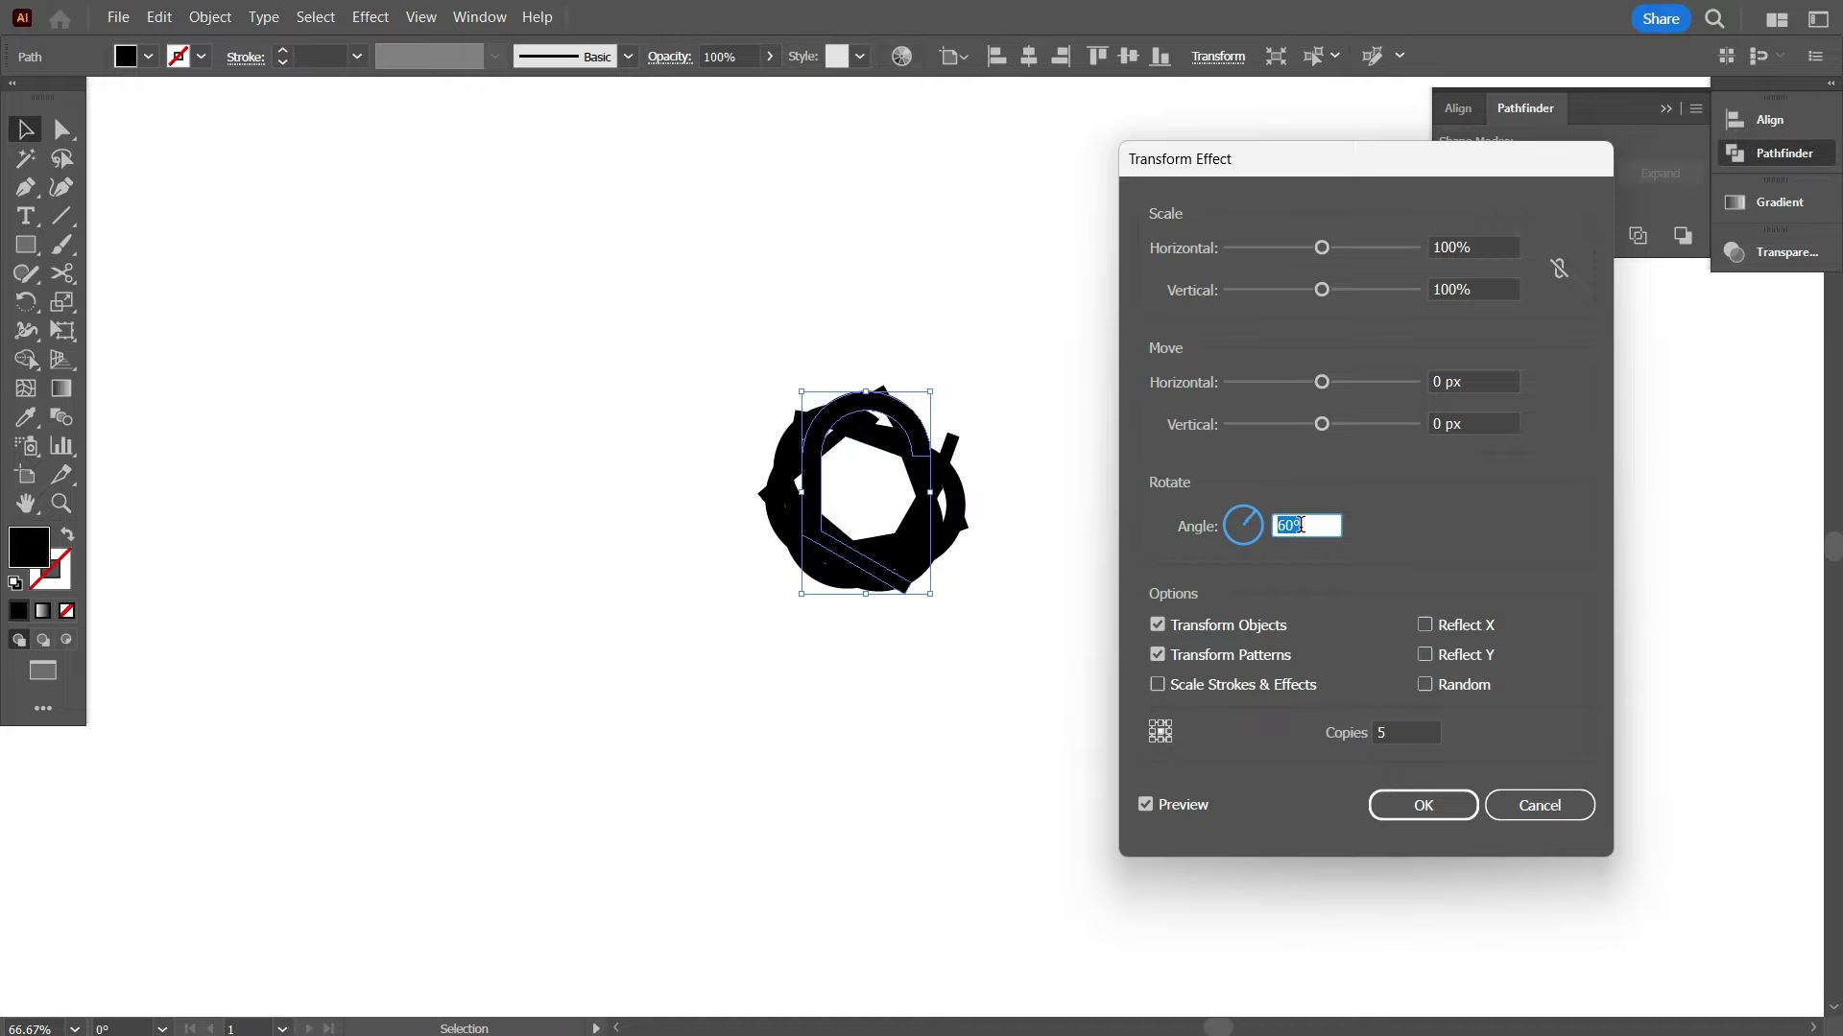
{"action": "key", "text": "shift+Up"}
{"action": "left_click", "coordinate": [1457, 382]}
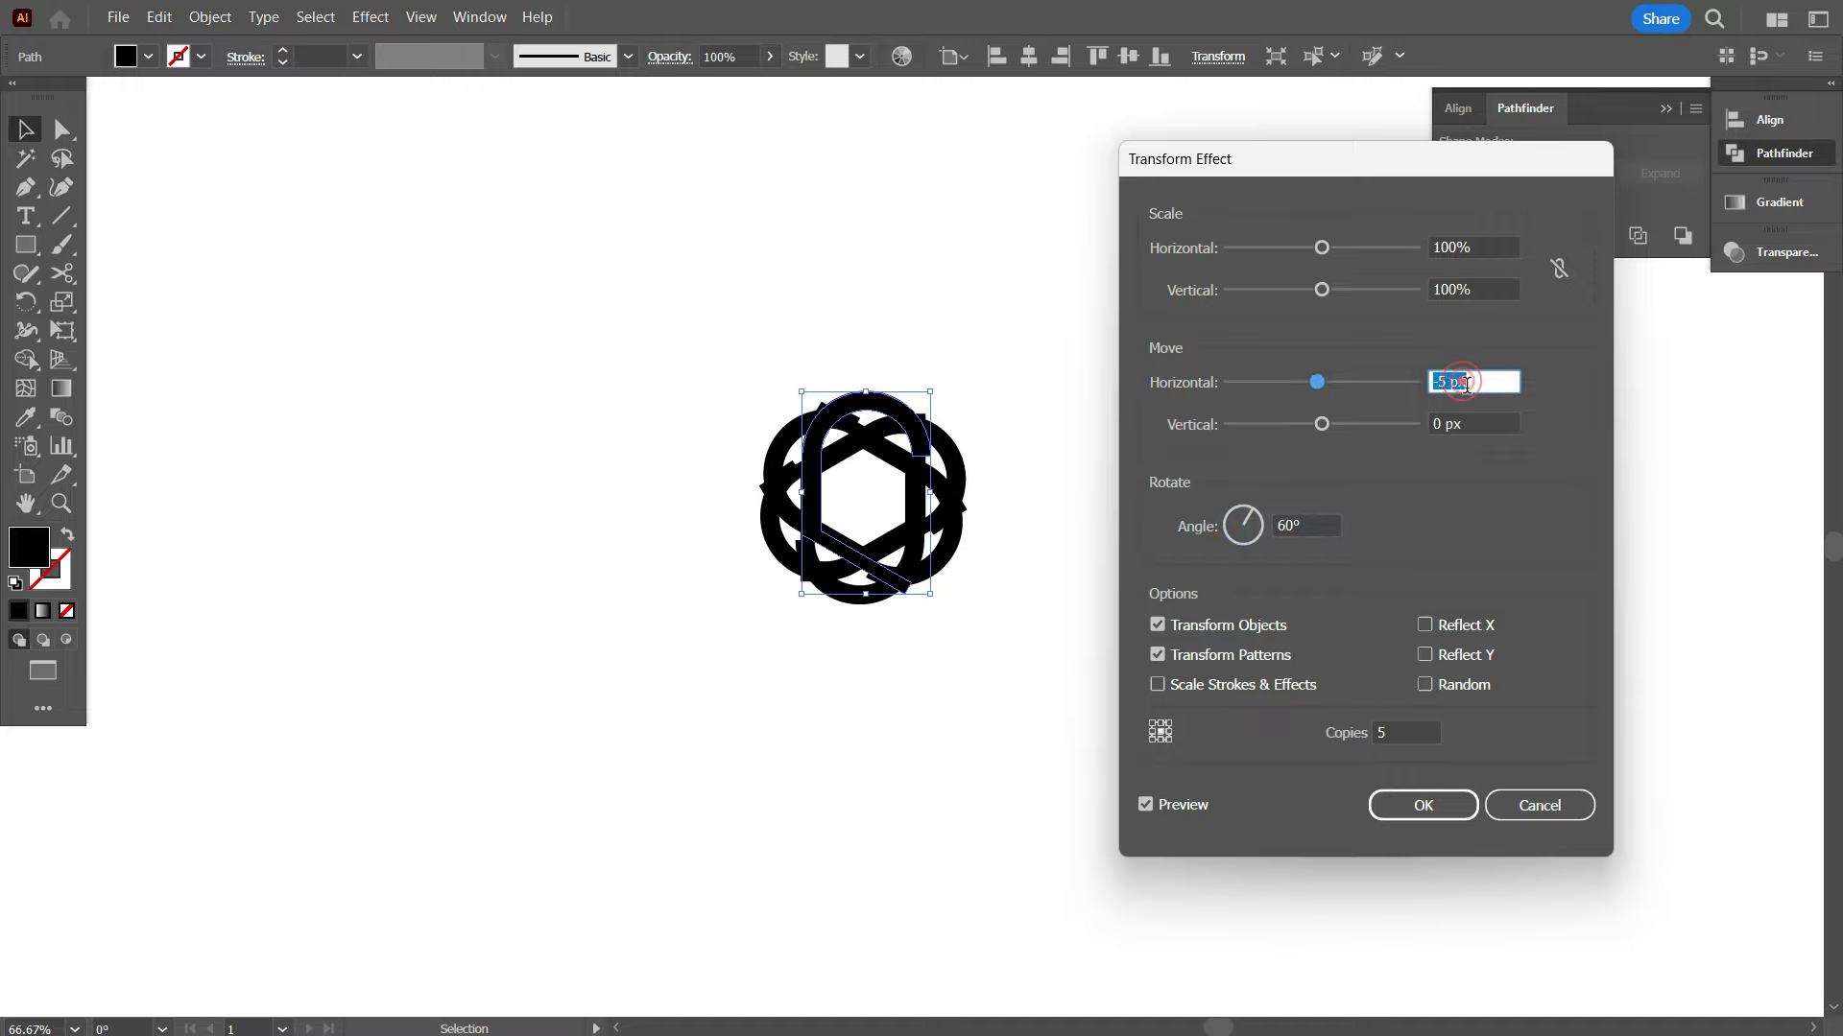
- Try various horizontal and vertical Transform move offsets, watching the knot preview
{"action": "key", "text": "Down"}
{"action": "key", "text": "Down"}
{"action": "key", "text": "Down"}
{"action": "key", "text": "Down"}
{"action": "key", "text": "Down"}
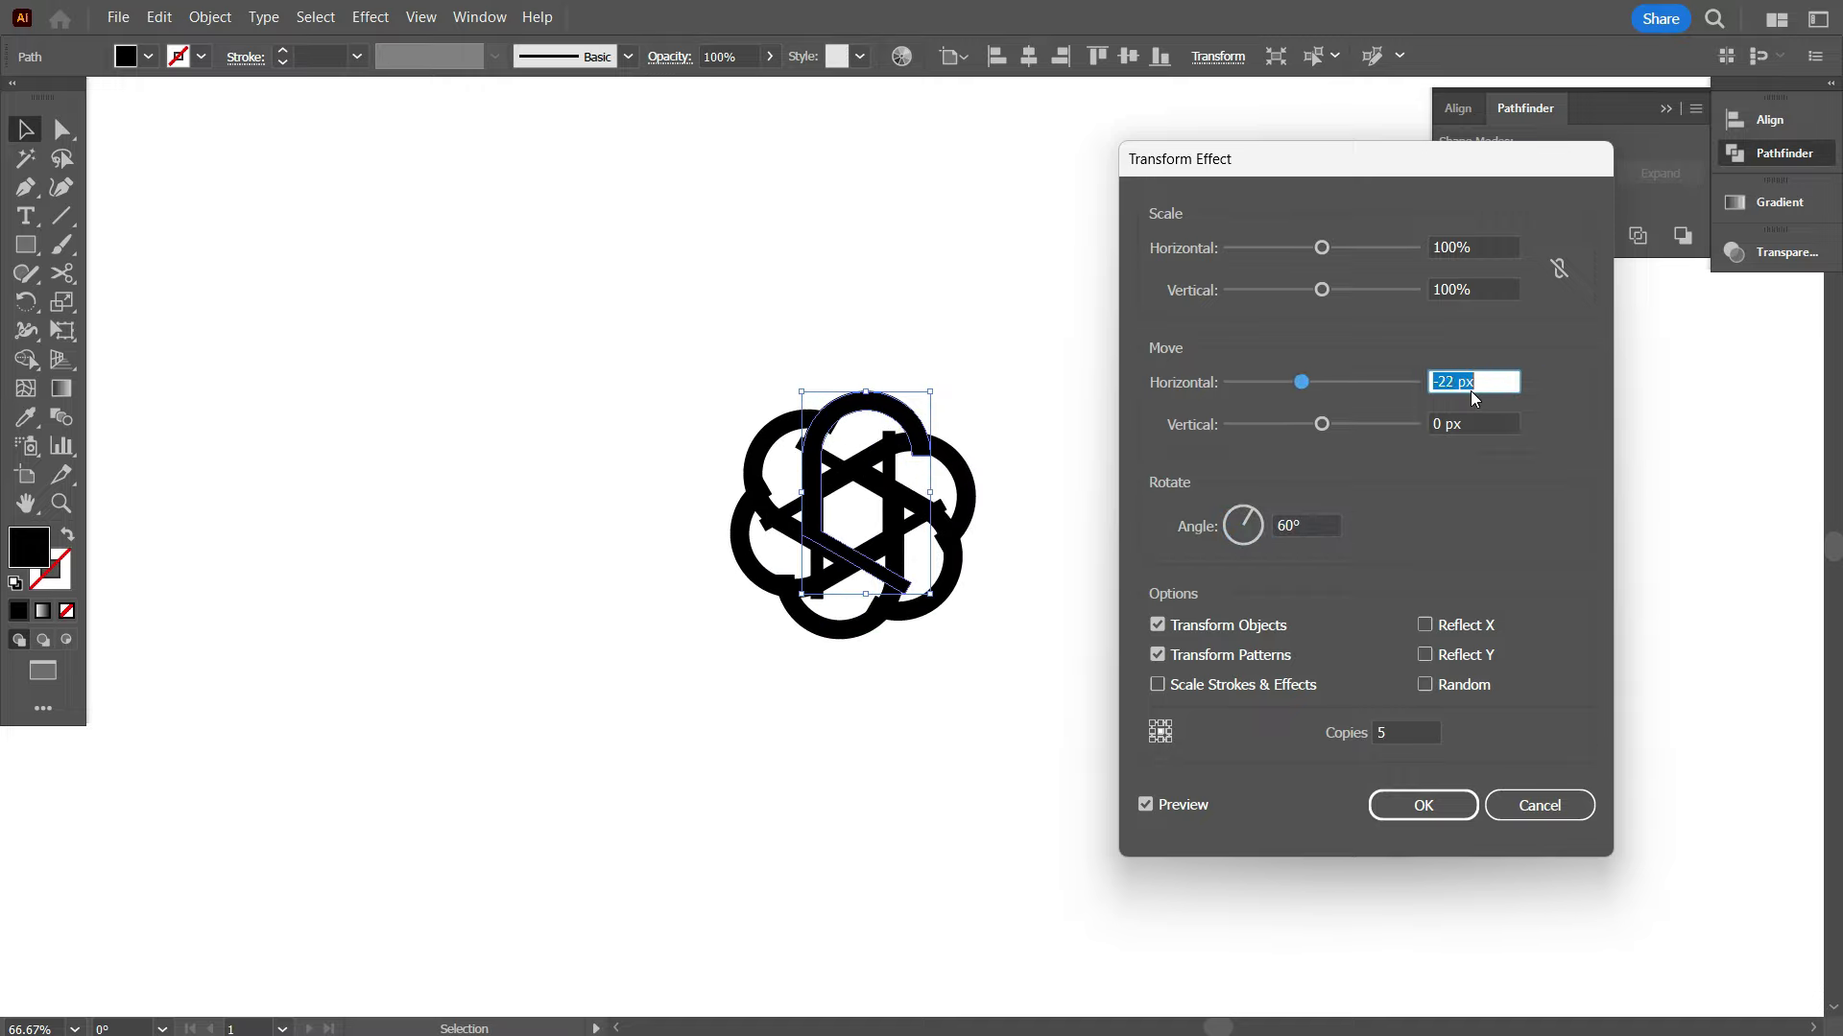
{"action": "key", "text": "Up"}
{"action": "left_click", "coordinate": [1475, 423]}
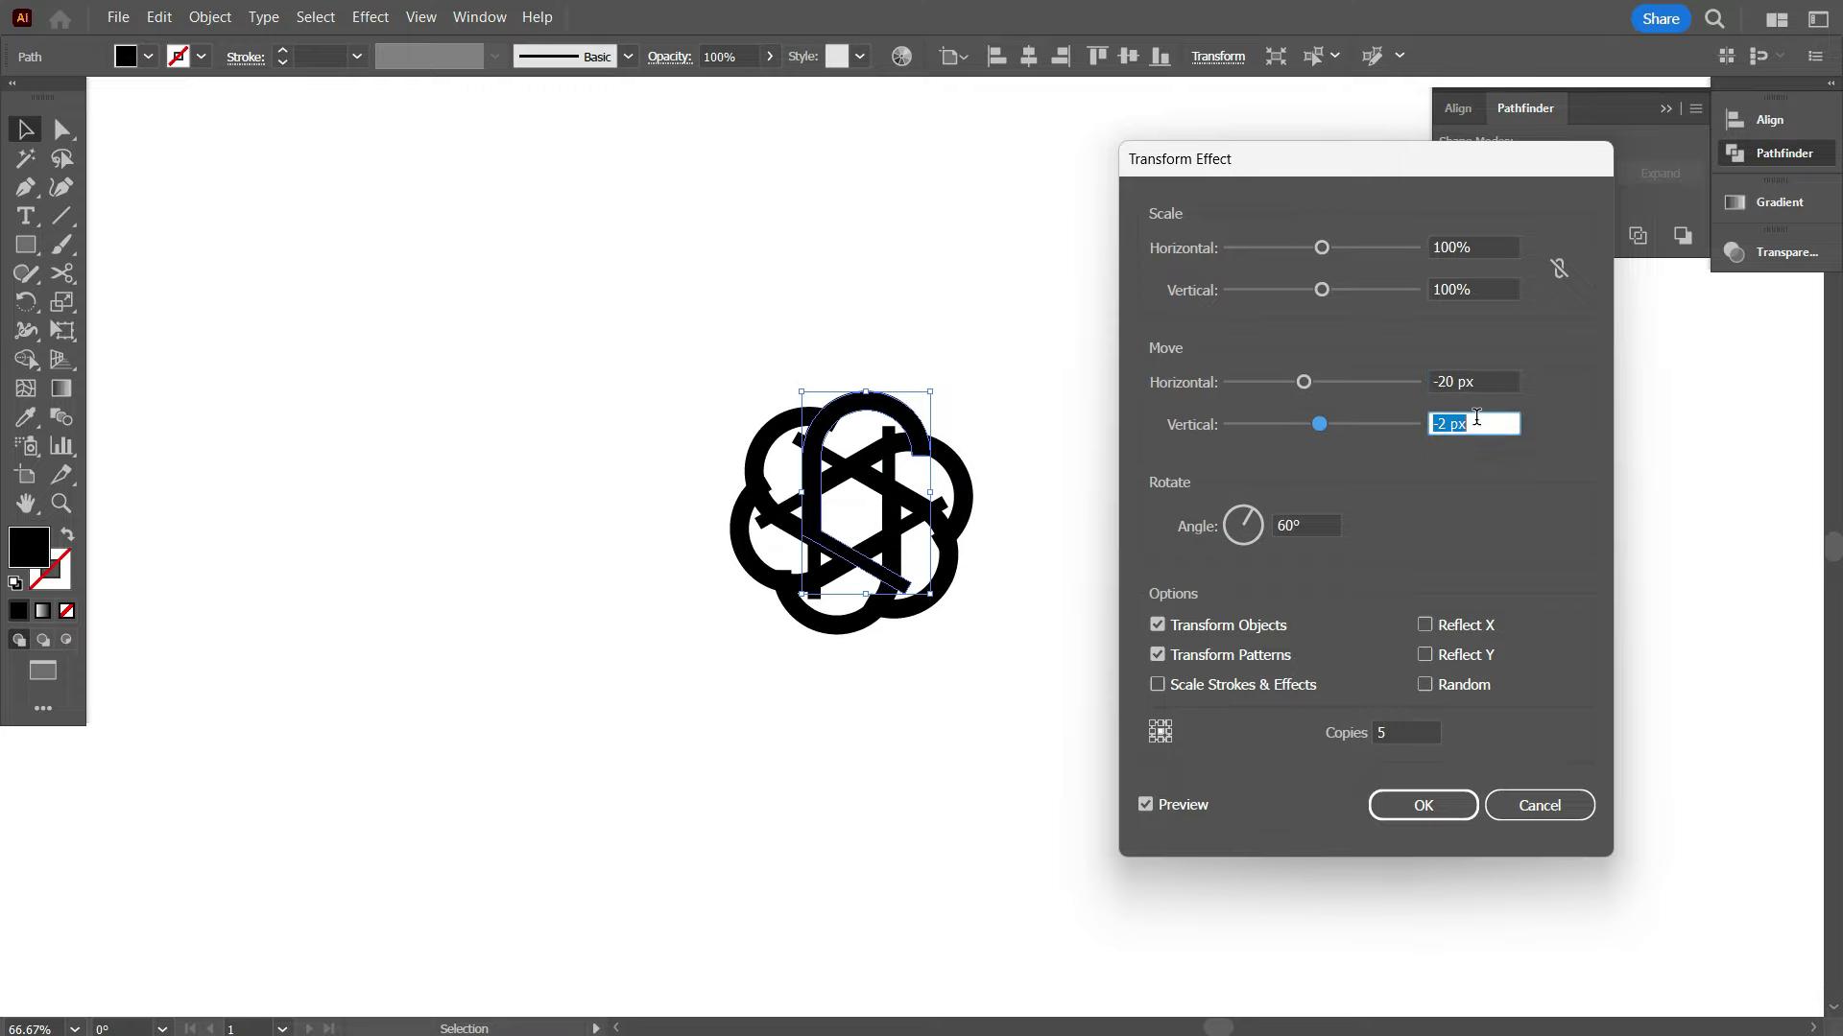
{"action": "key", "text": "Down"}
{"action": "key", "text": "Down"}
{"action": "key", "text": "Down"}
{"action": "key", "text": "Up"}
{"action": "key", "text": "Up"}
{"action": "key", "text": "Up"}
{"action": "key", "text": "Up"}
{"action": "key", "text": "Up"}
{"action": "key", "text": "Up"}
{"action": "key", "text": "Up"}
{"action": "key", "text": "Up"}
{"action": "key", "text": "Up"}
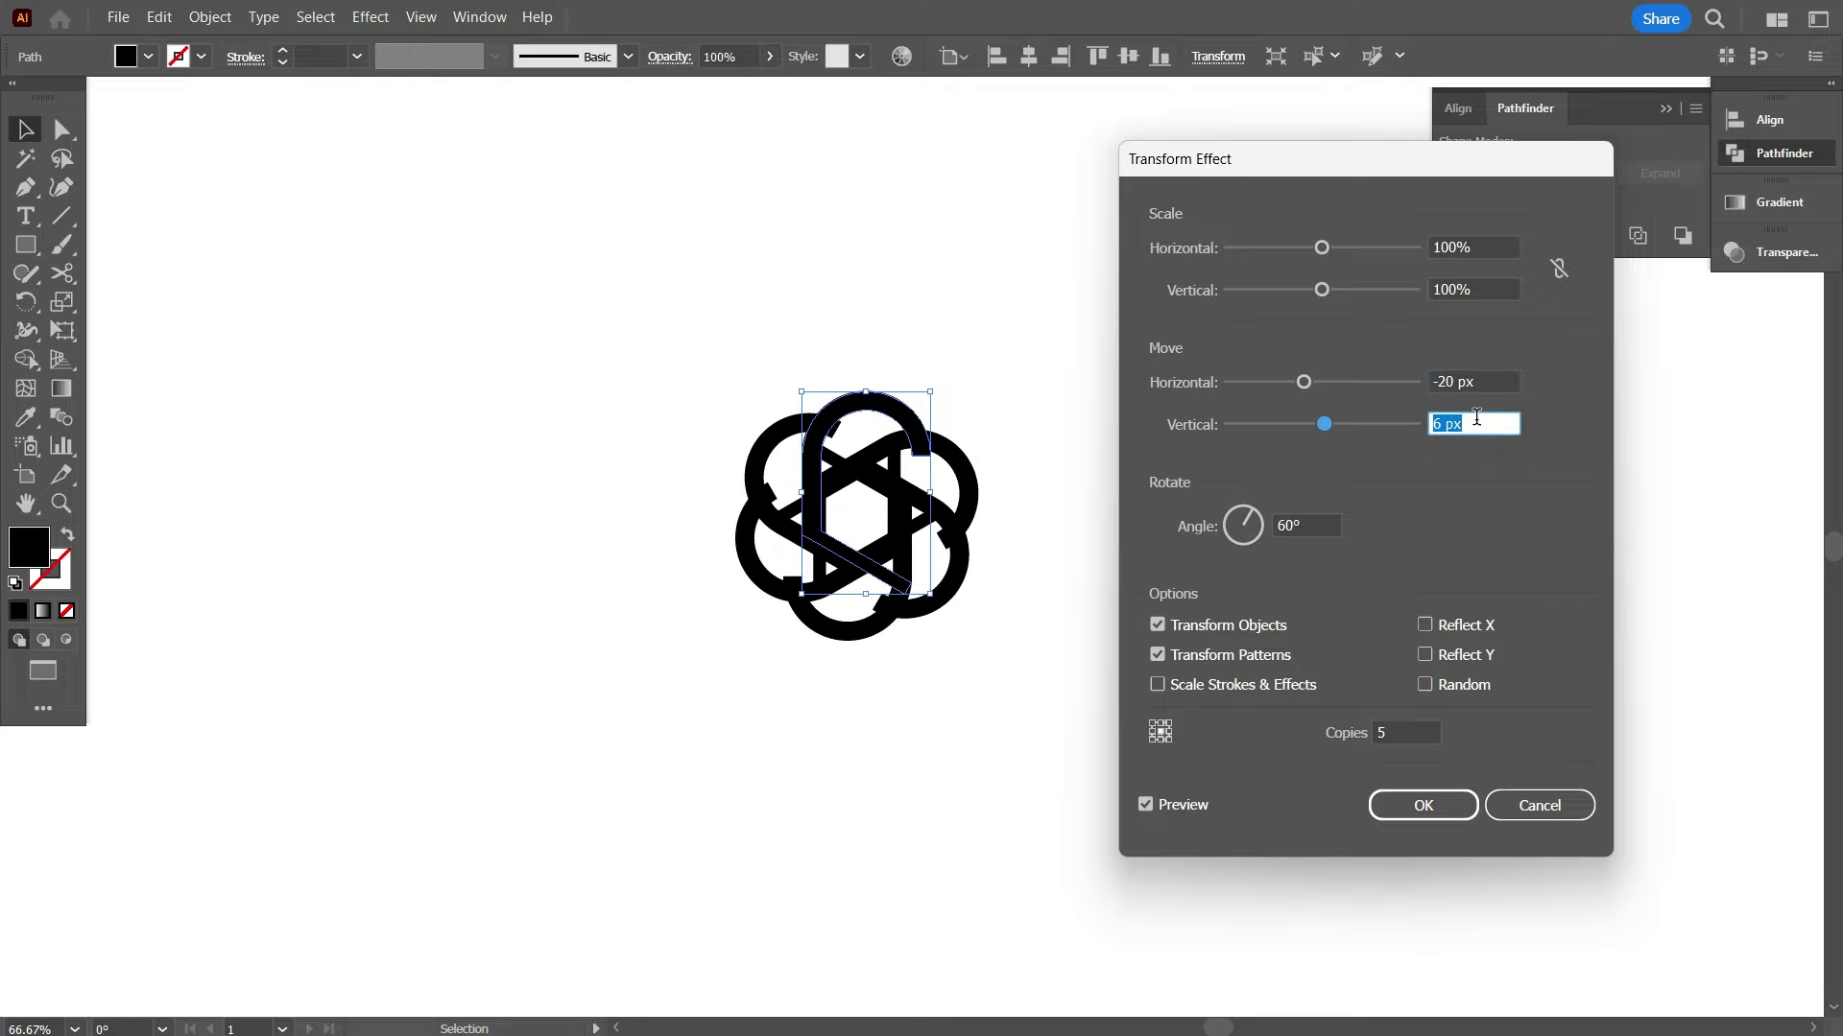
{"action": "key", "text": "Up"}
{"action": "key", "text": "Up"}
{"action": "key", "text": "Up"}
{"action": "key", "text": "Up"}
{"action": "key", "text": "Up"}
{"action": "key", "text": "Up"}
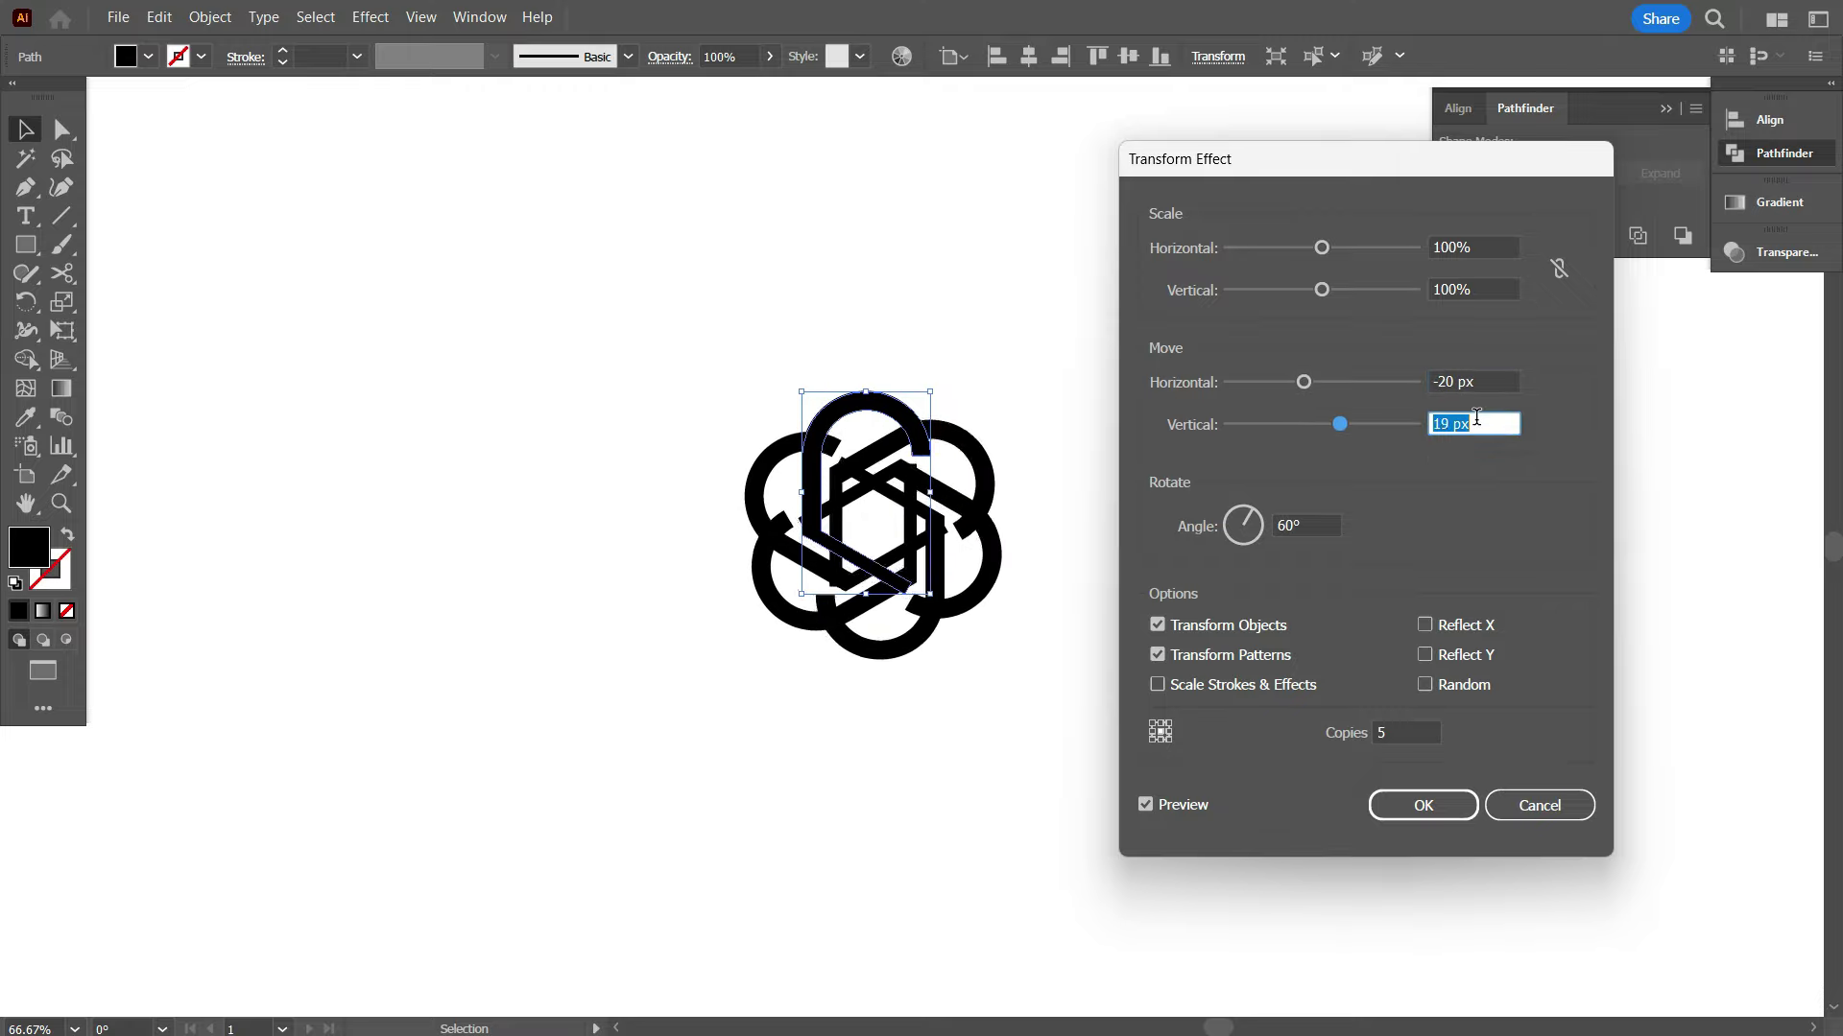
{"action": "key", "text": "Up"}
{"action": "key", "text": "Up"}
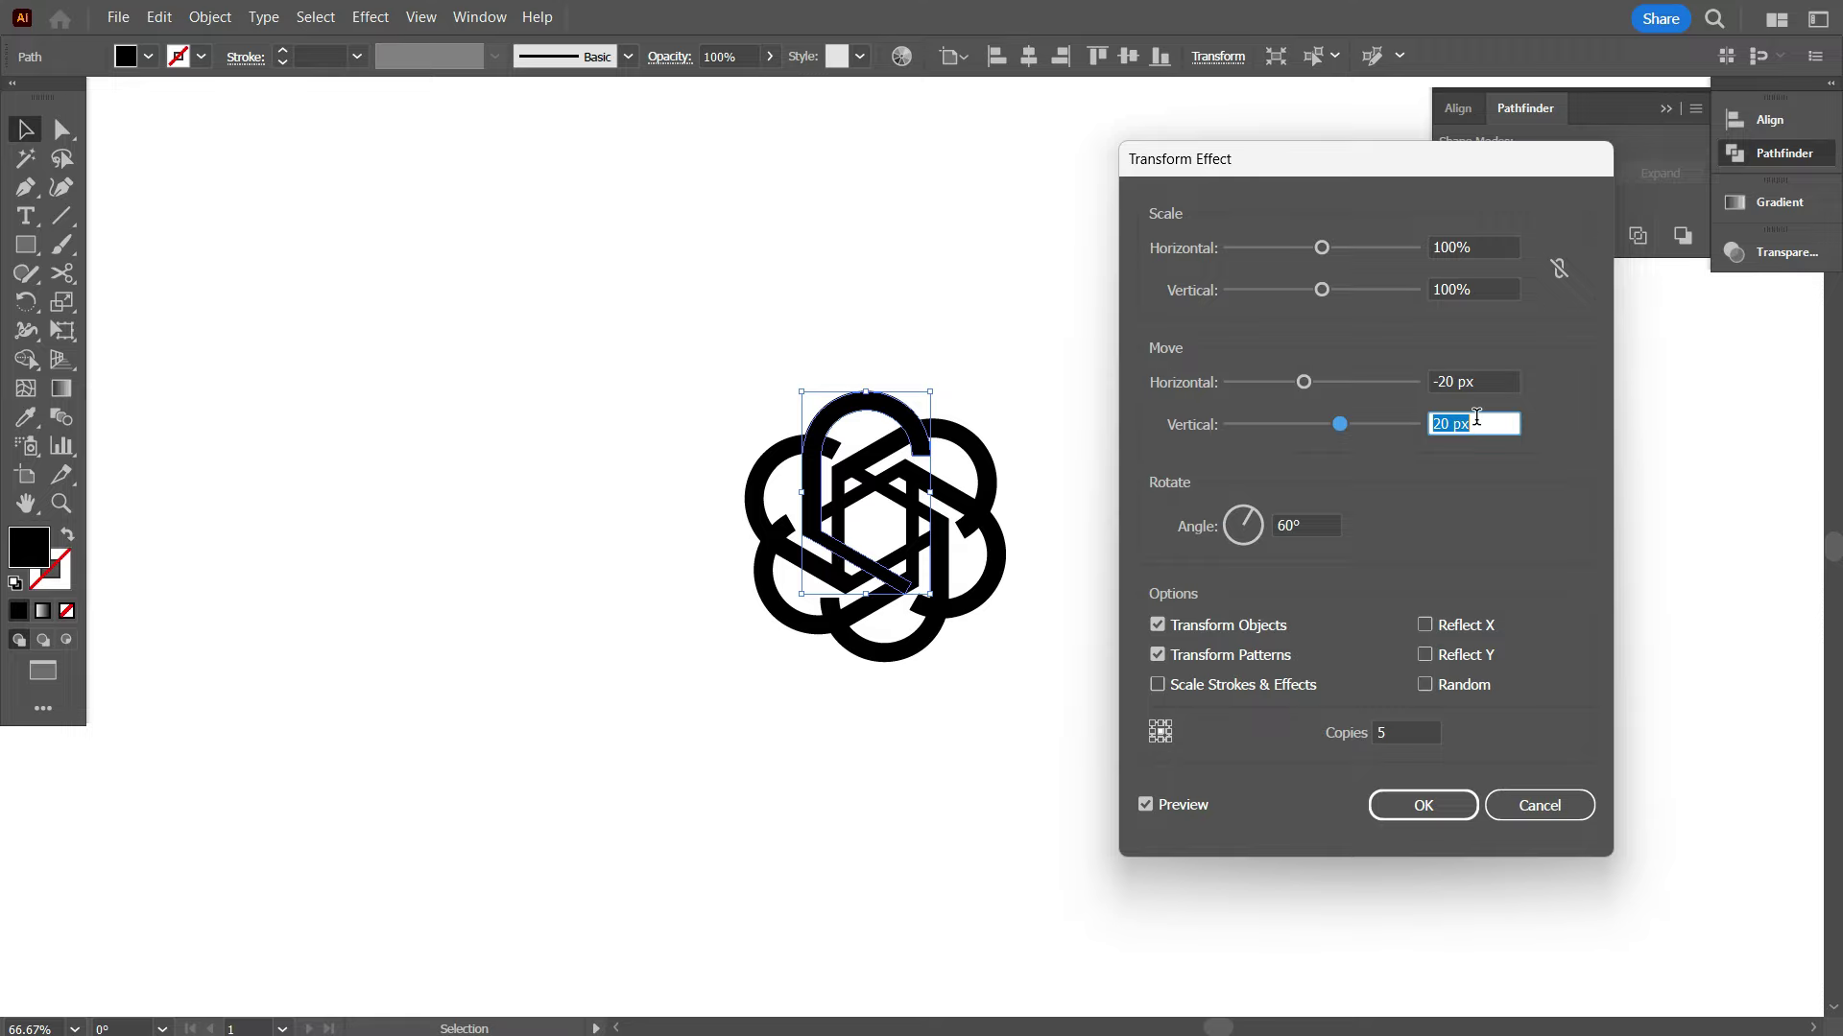
{"action": "left_click", "coordinate": [1490, 384]}
{"action": "key", "text": "Down"}
{"action": "key", "text": "Down"}
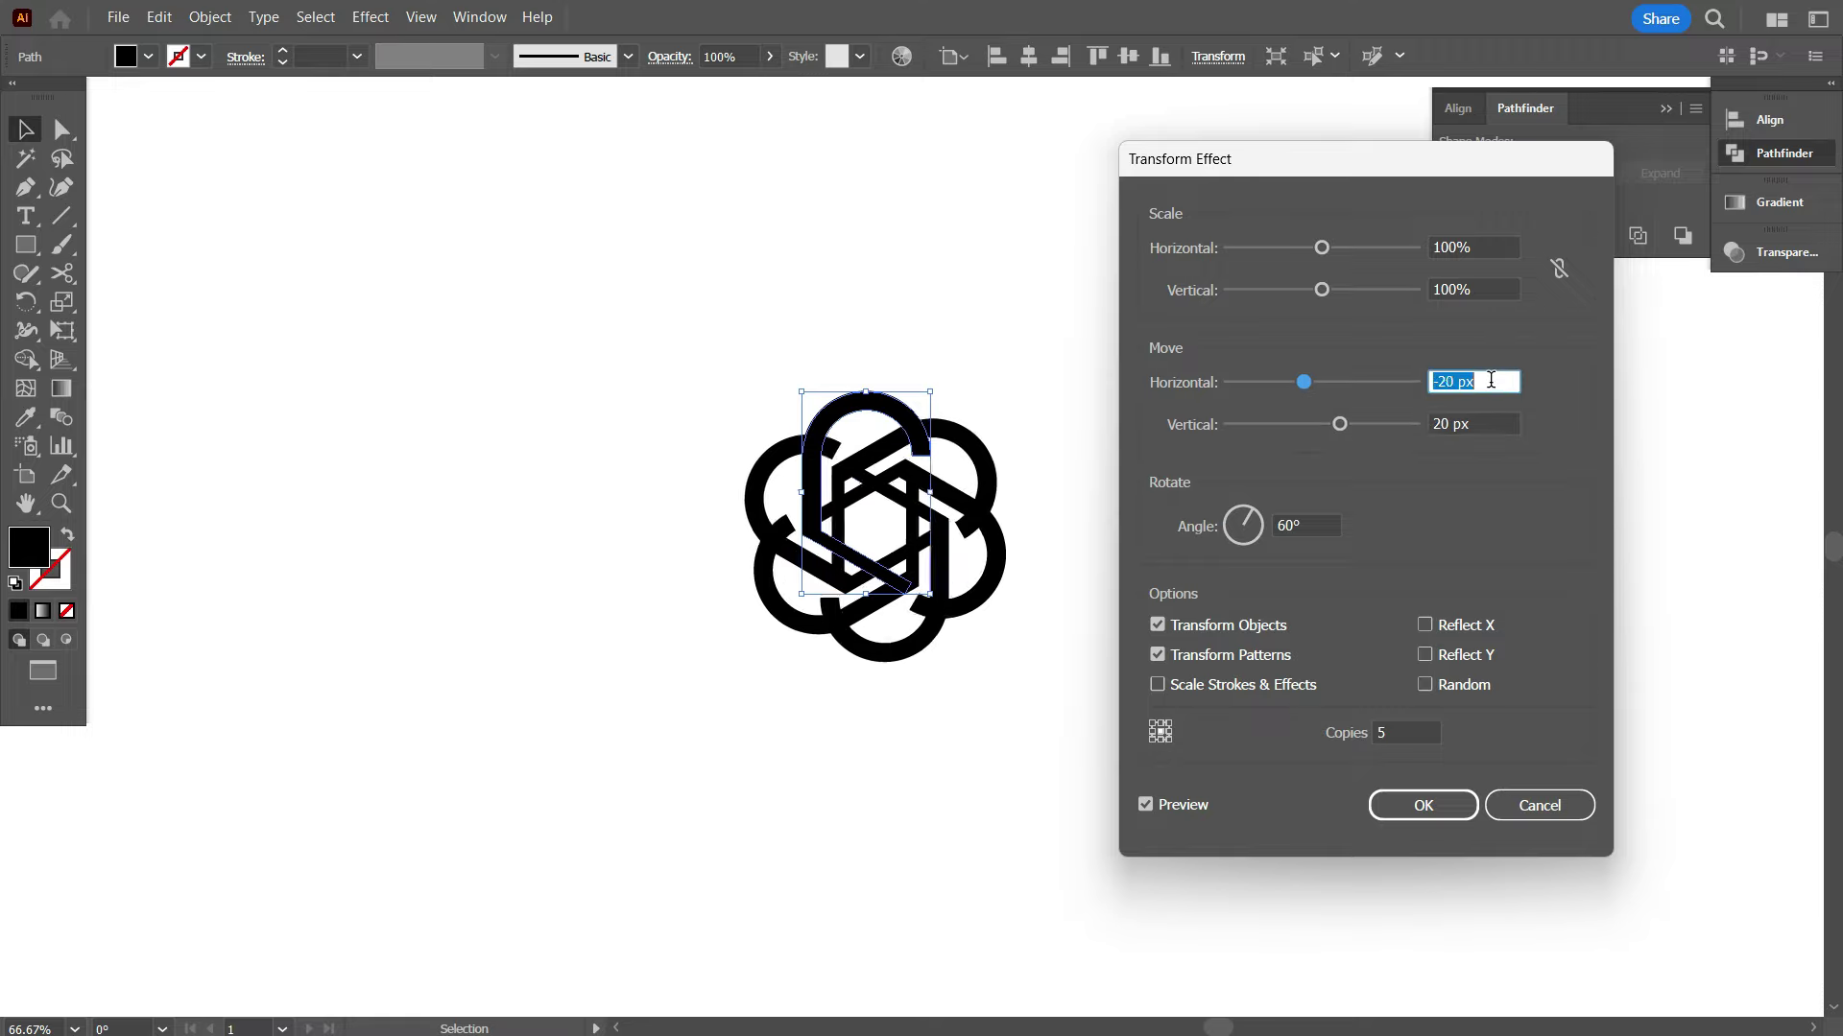
{"action": "key", "text": "Up"}
{"action": "key", "text": "Up"}
{"action": "key", "text": "Up"}
{"action": "key", "text": "Up"}
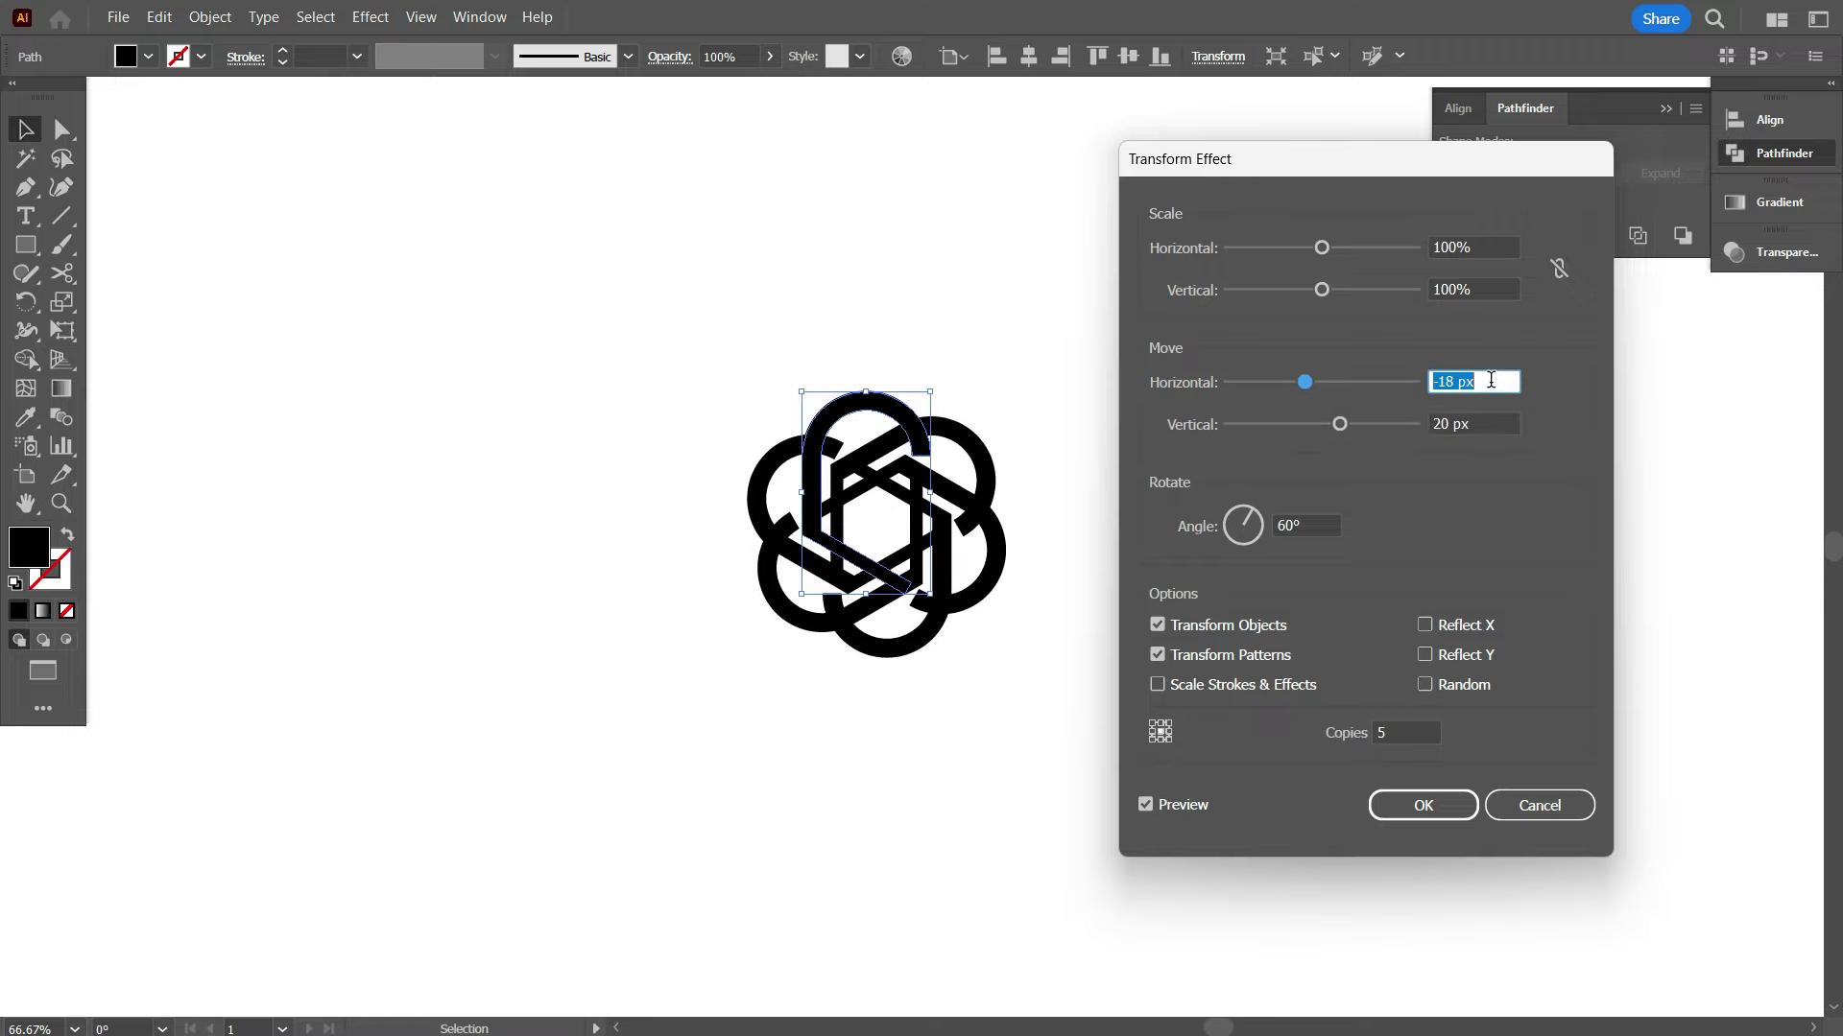
{"action": "key", "text": "Down"}
{"action": "key", "text": "Down"}
{"action": "key", "text": "Down"}
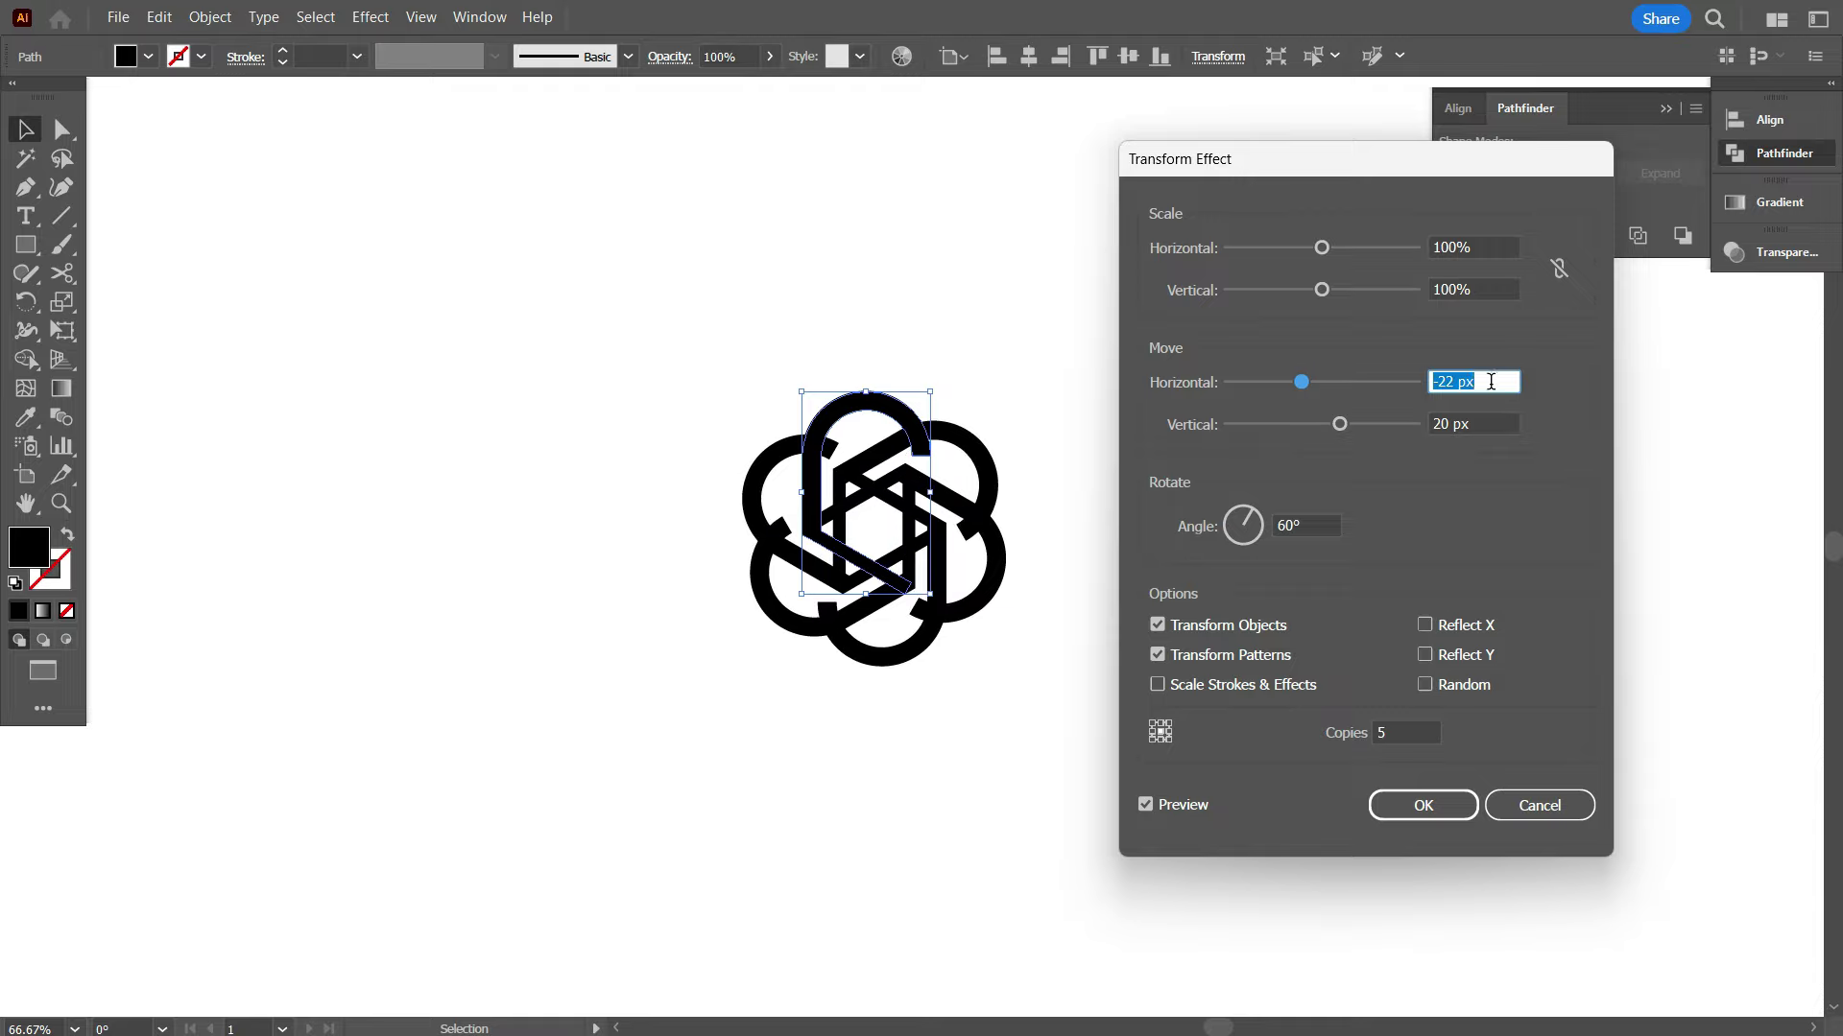
{"action": "left_click", "coordinate": [1481, 415]}
{"action": "key", "text": "shift+Down"}
{"action": "key", "text": "shift+Down"}
{"action": "key", "text": "shift+Down"}
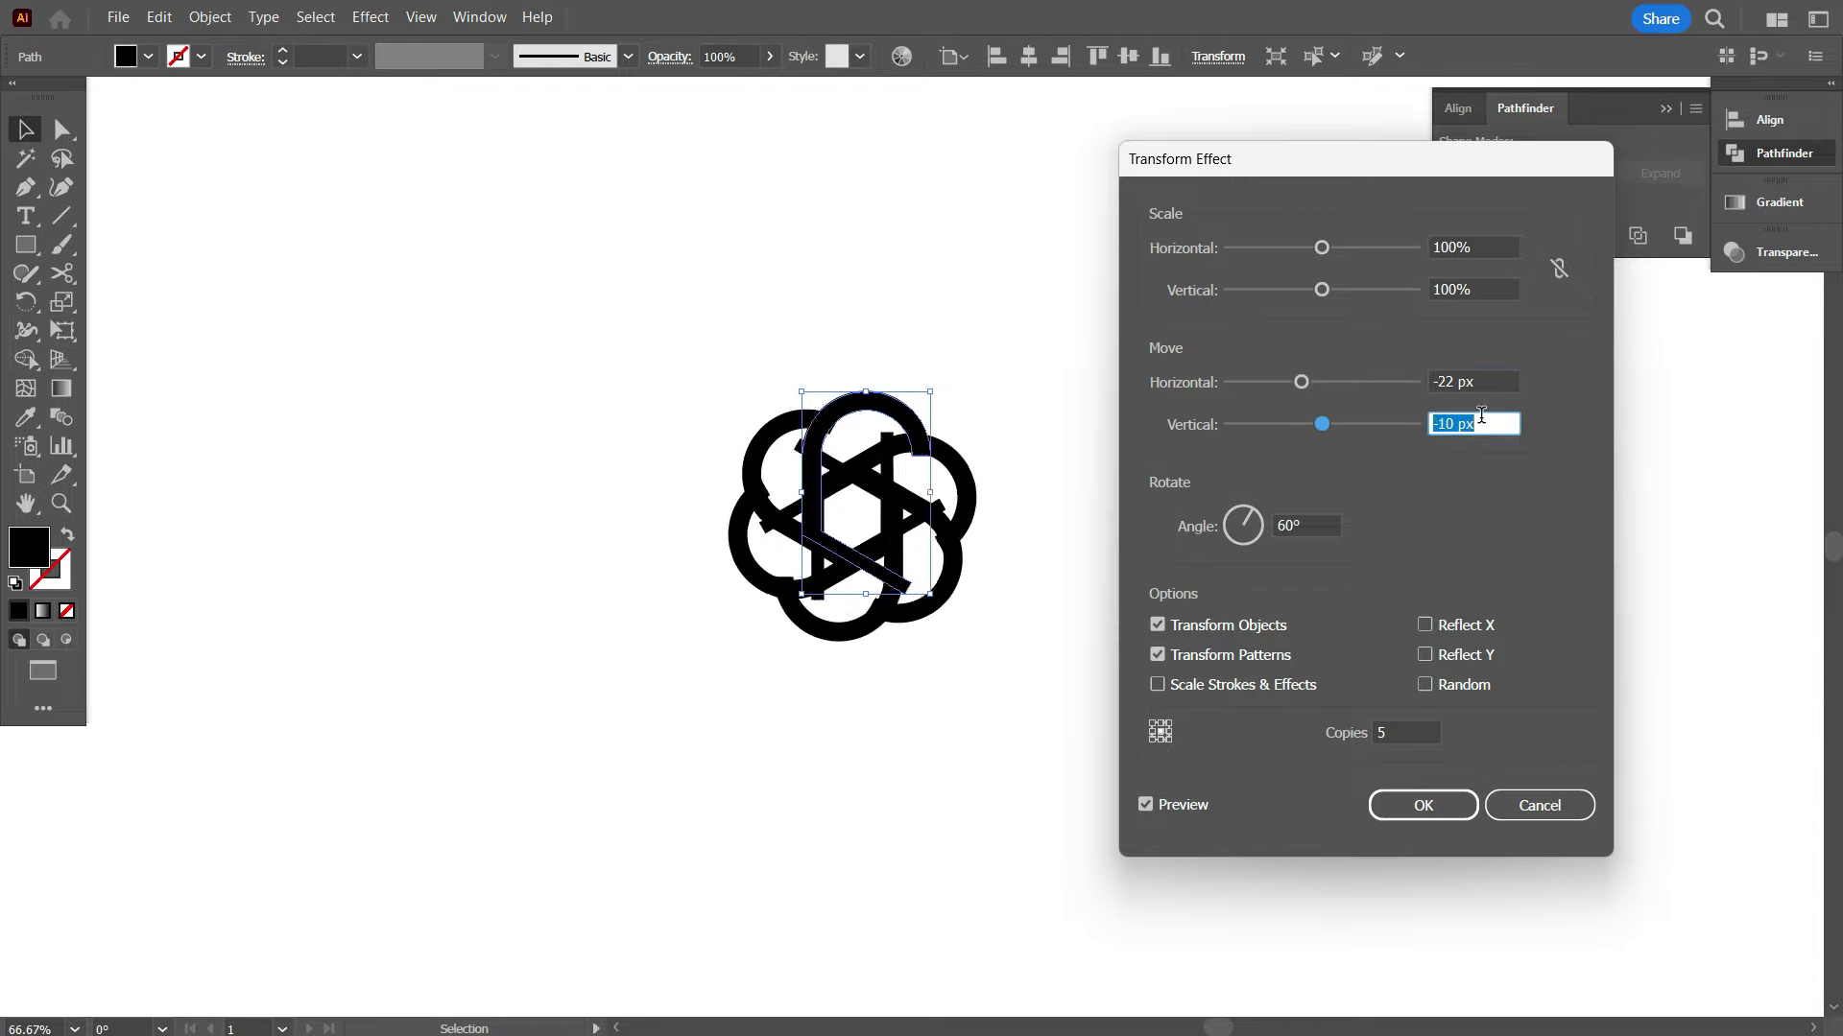
{"action": "key", "text": "shift+Up"}
{"action": "key", "text": "shift+Up"}
{"action": "key", "text": "shift+Up"}
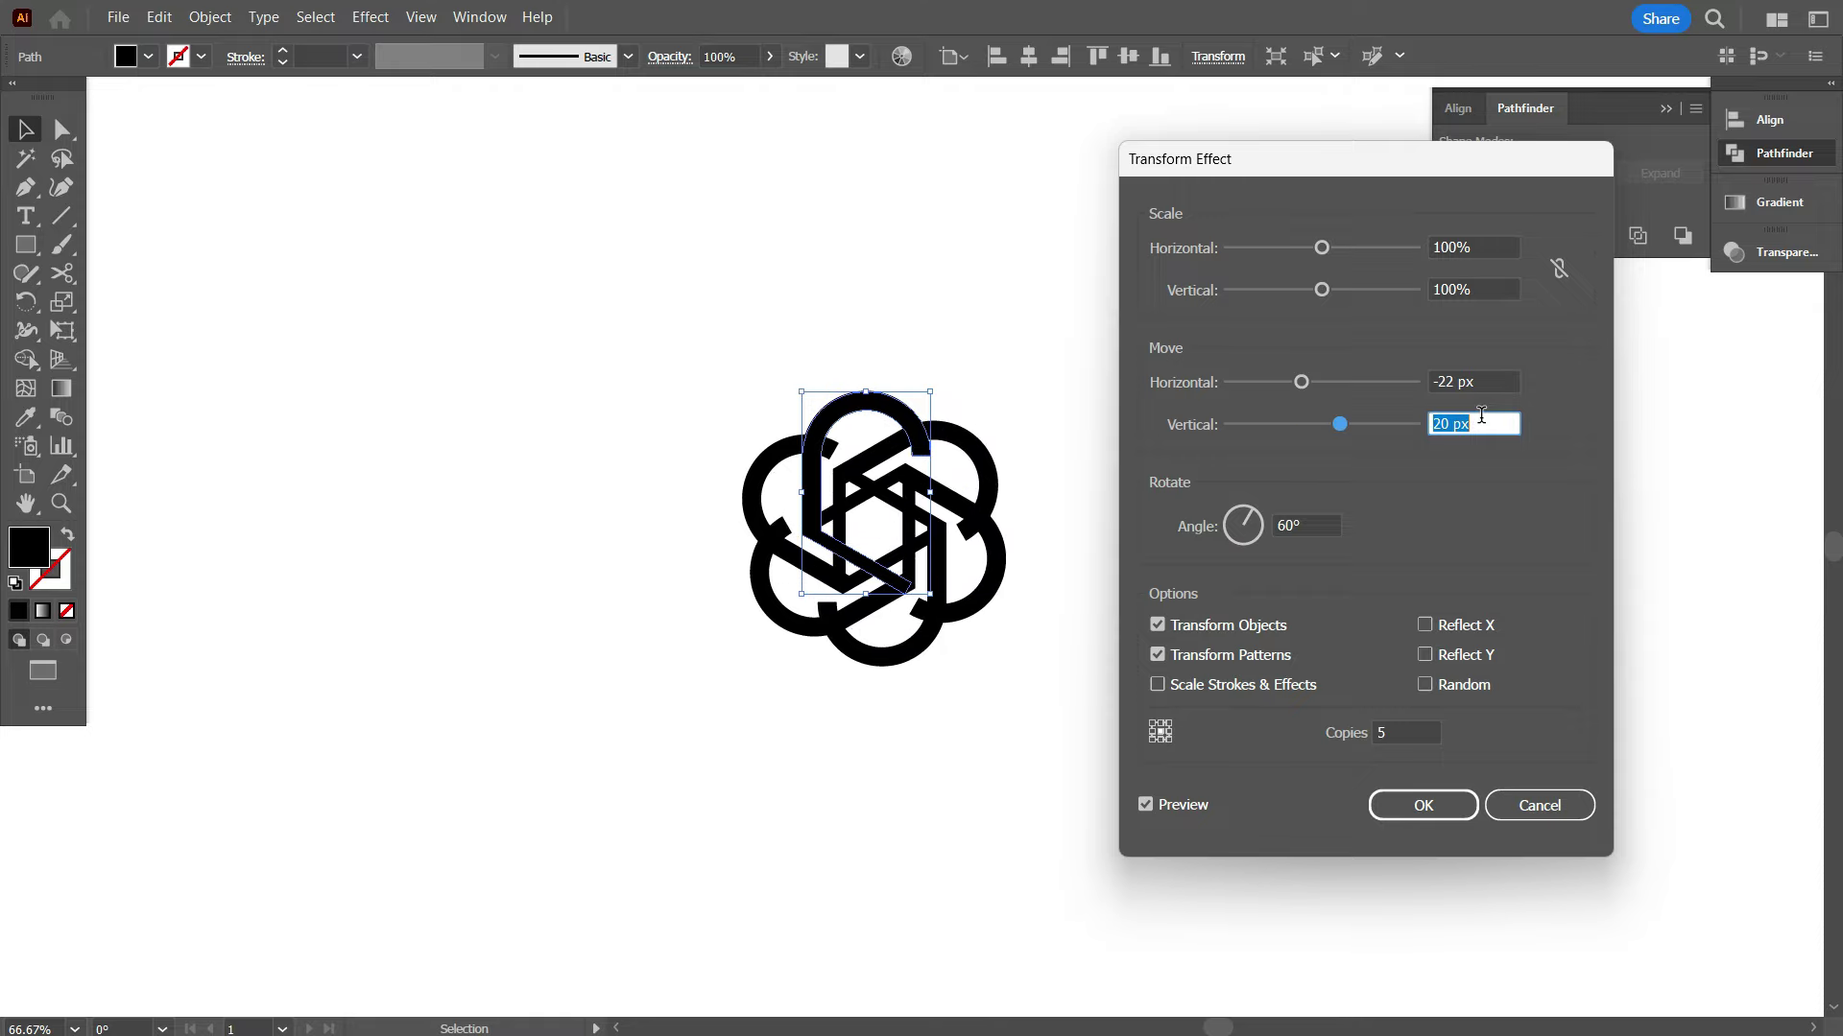
{"action": "key", "text": "shift+Up"}
{"action": "left_click", "coordinate": [1482, 382]}
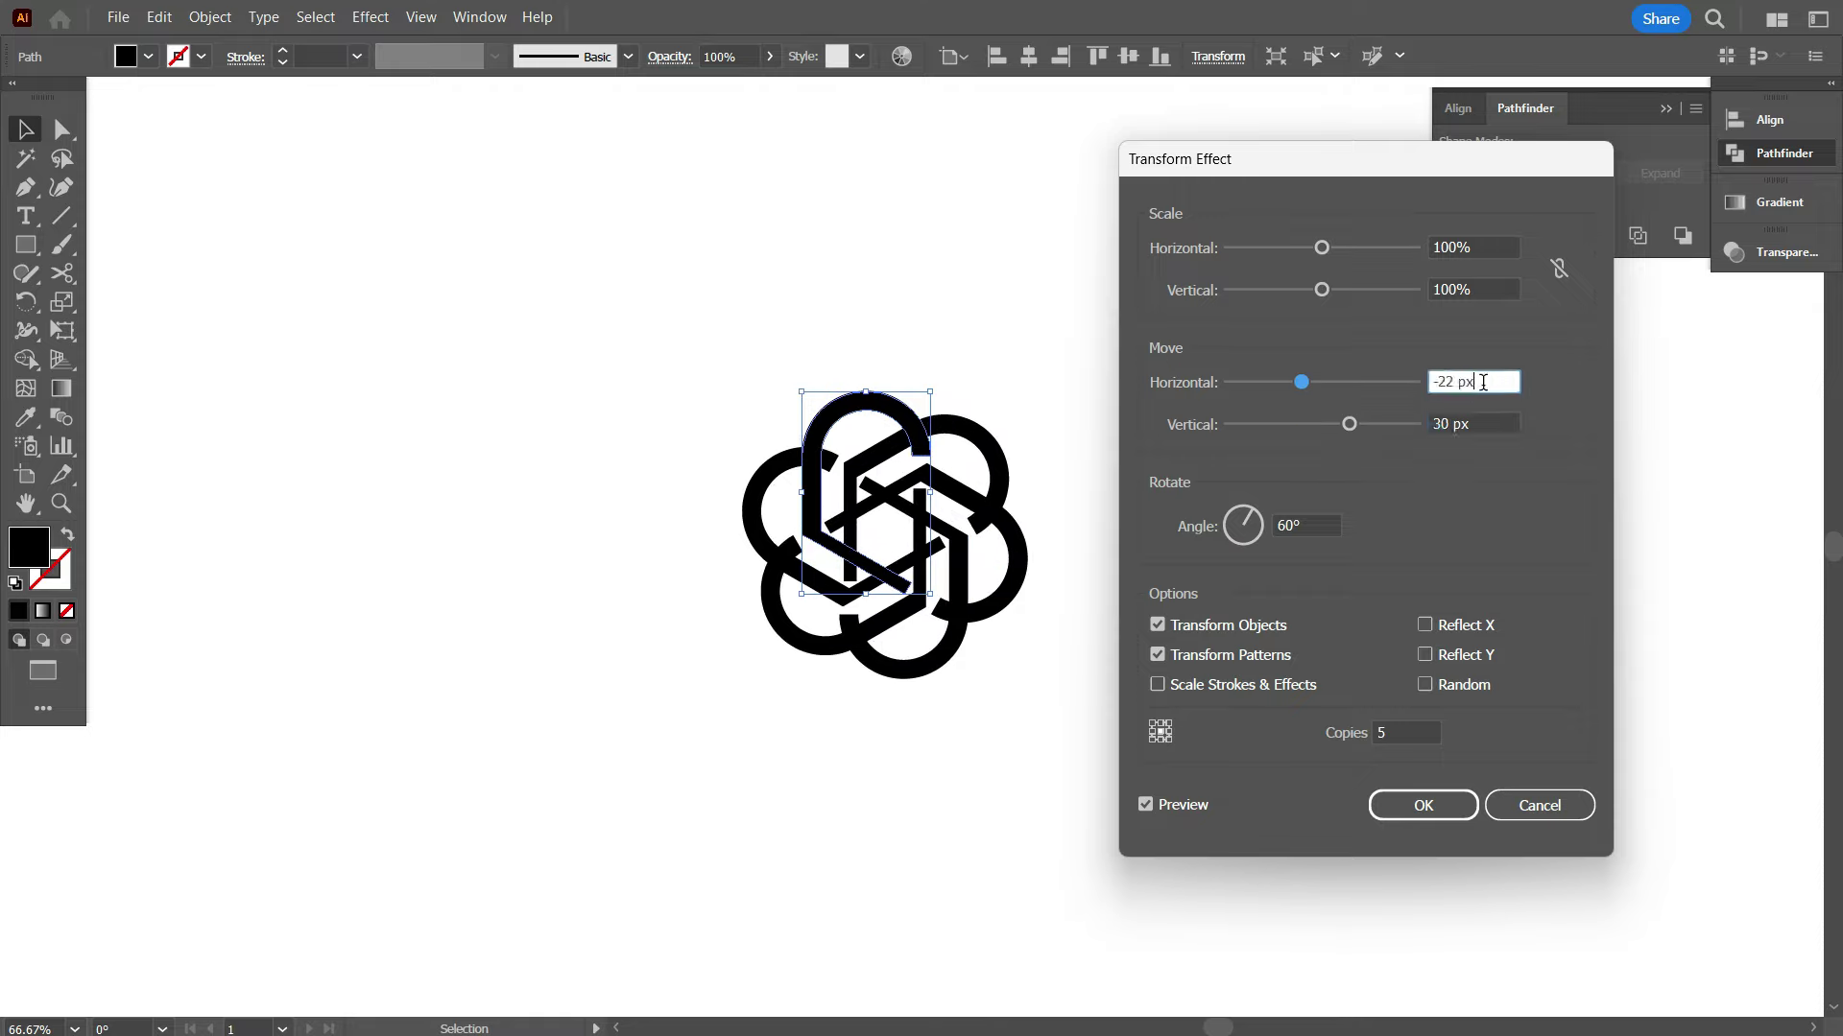
{"action": "key", "text": "Down"}
{"action": "key", "text": "Down"}
{"action": "key", "text": "Down"}
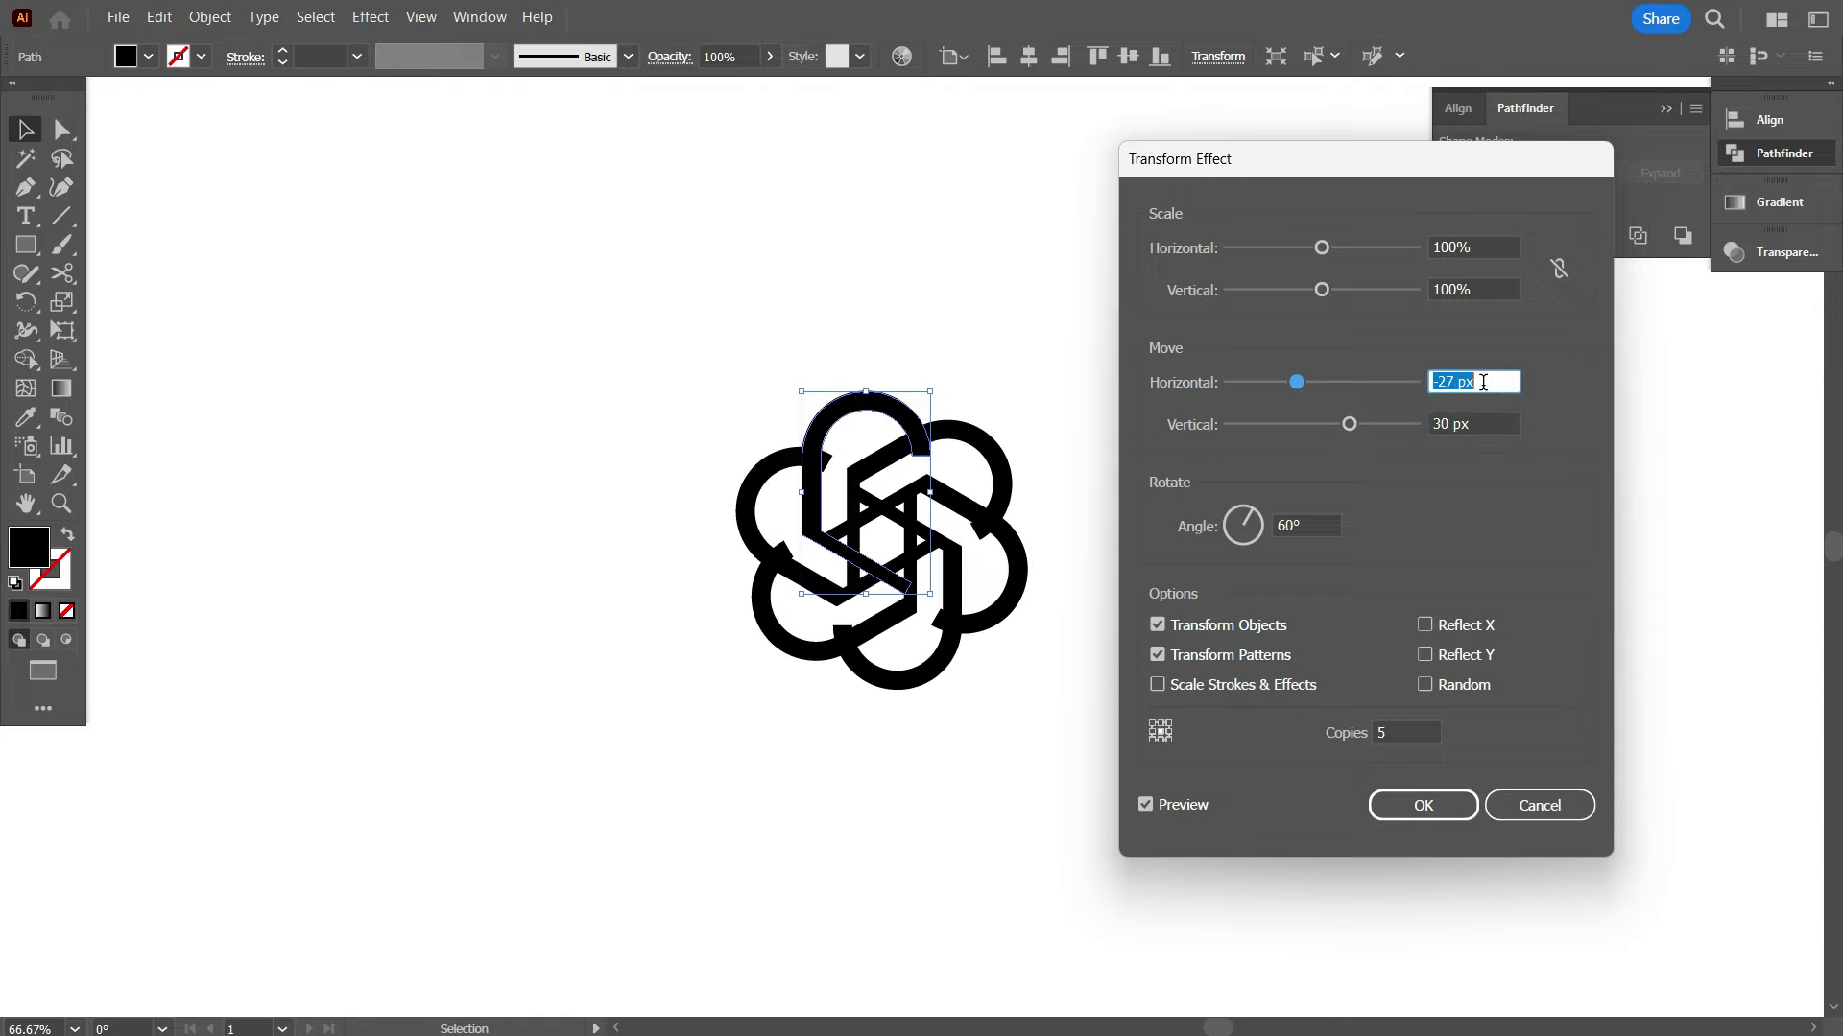
{"action": "key", "text": "Down"}
{"action": "key", "text": "Down"}
{"action": "key", "text": "Down"}
{"action": "key", "text": "Down"}
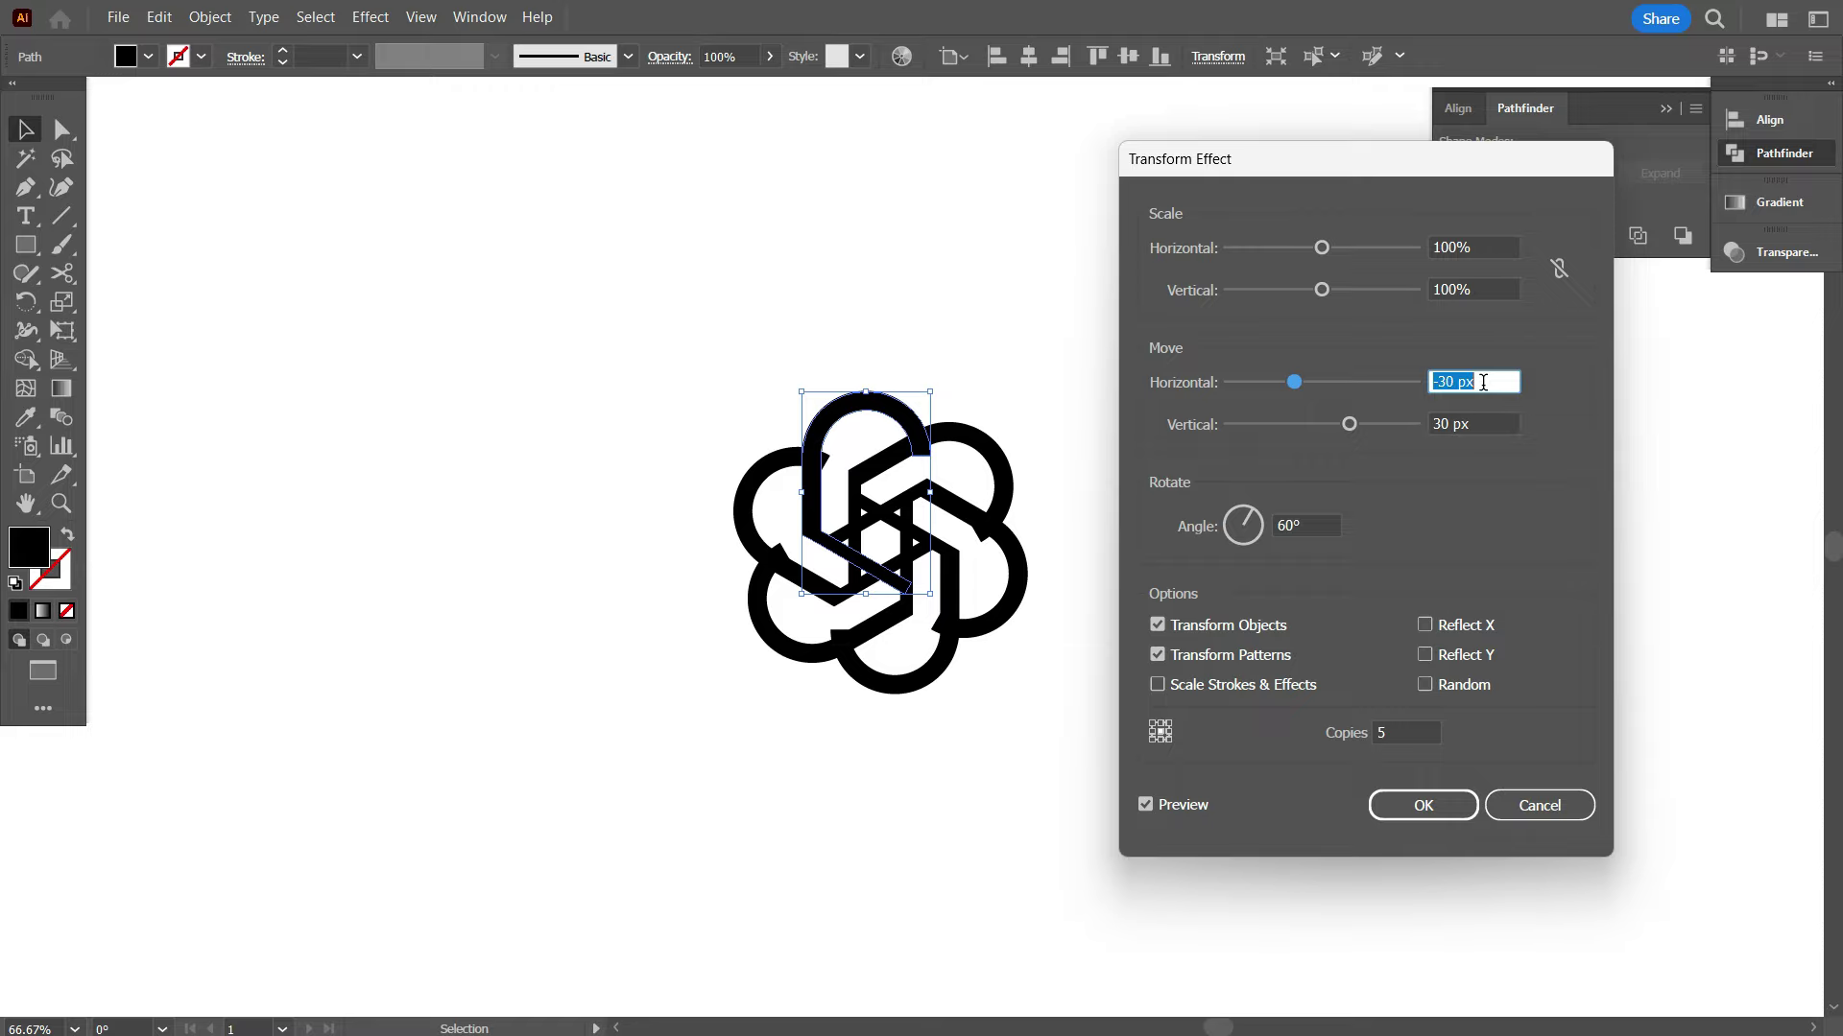
{"action": "key", "text": "Up"}
{"action": "key", "text": "Up"}
{"action": "key", "text": "Up"}
{"action": "key", "text": "Up"}
{"action": "key", "text": "Up"}
{"action": "key", "text": "Up"}
{"action": "key", "text": "Down"}
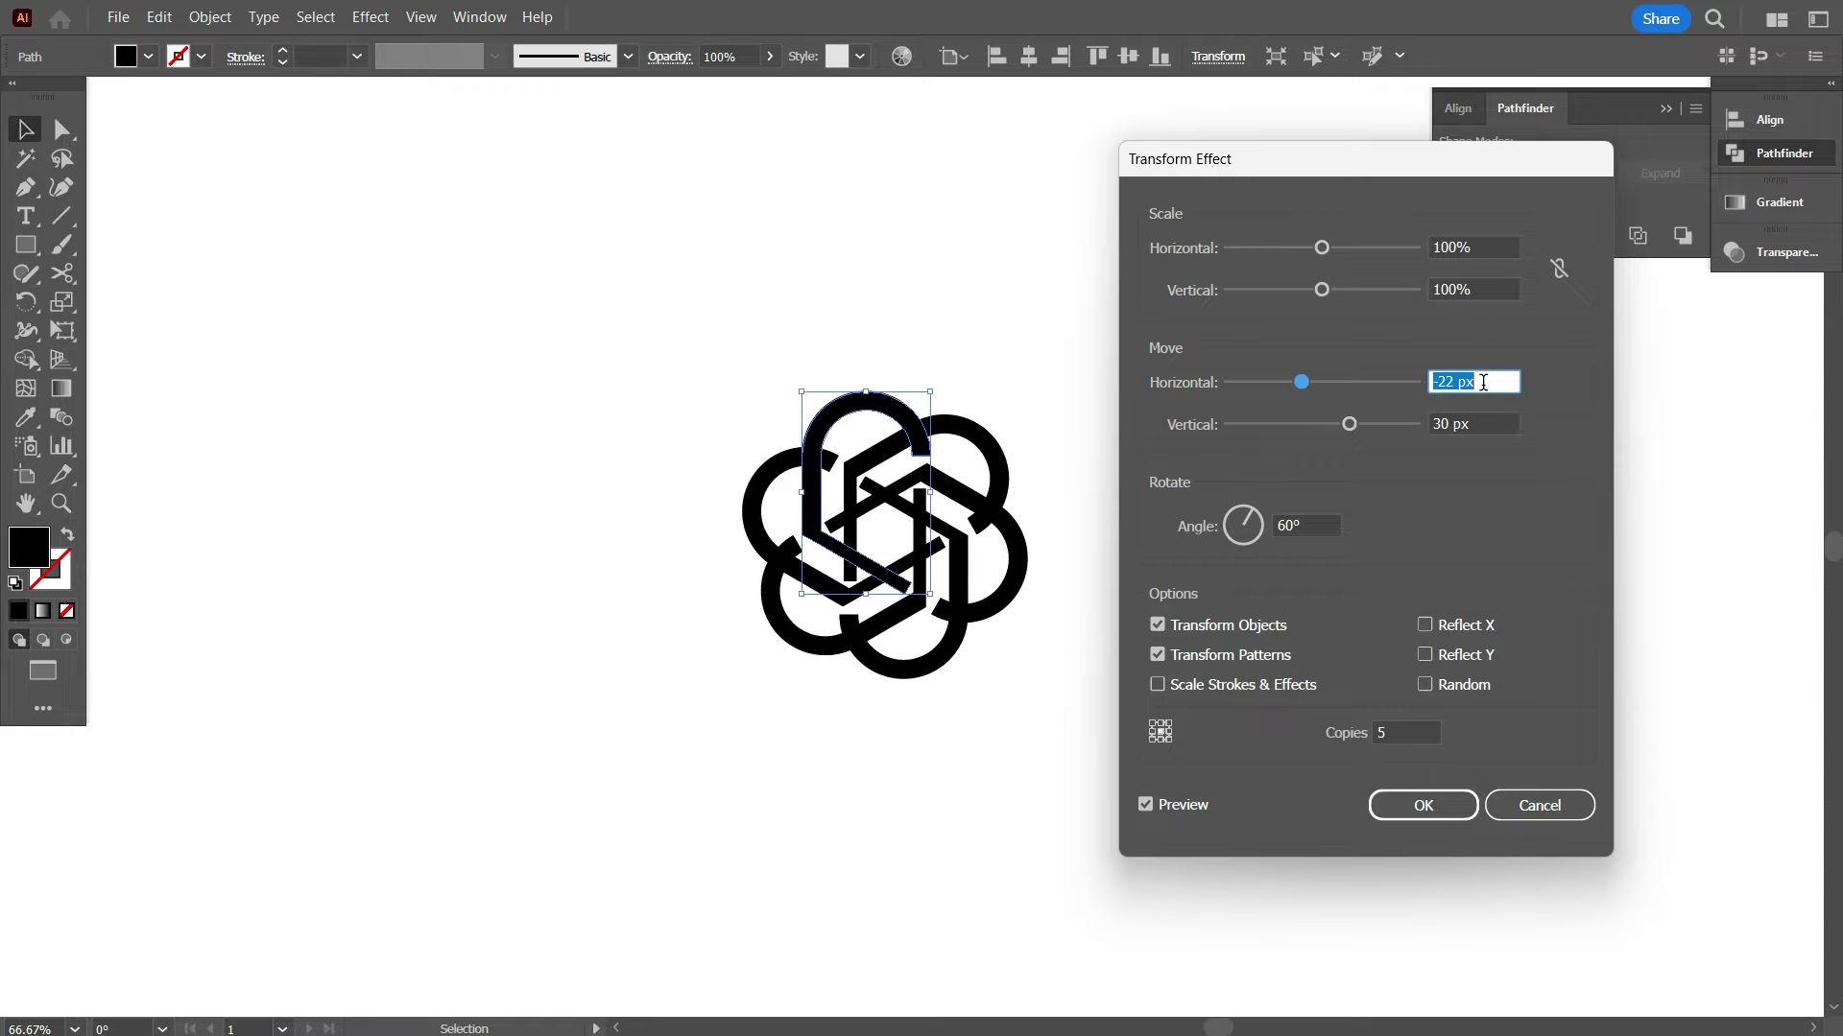
{"action": "key", "text": "Tab"}
{"action": "key", "text": "Down"}
{"action": "key", "text": "Down"}
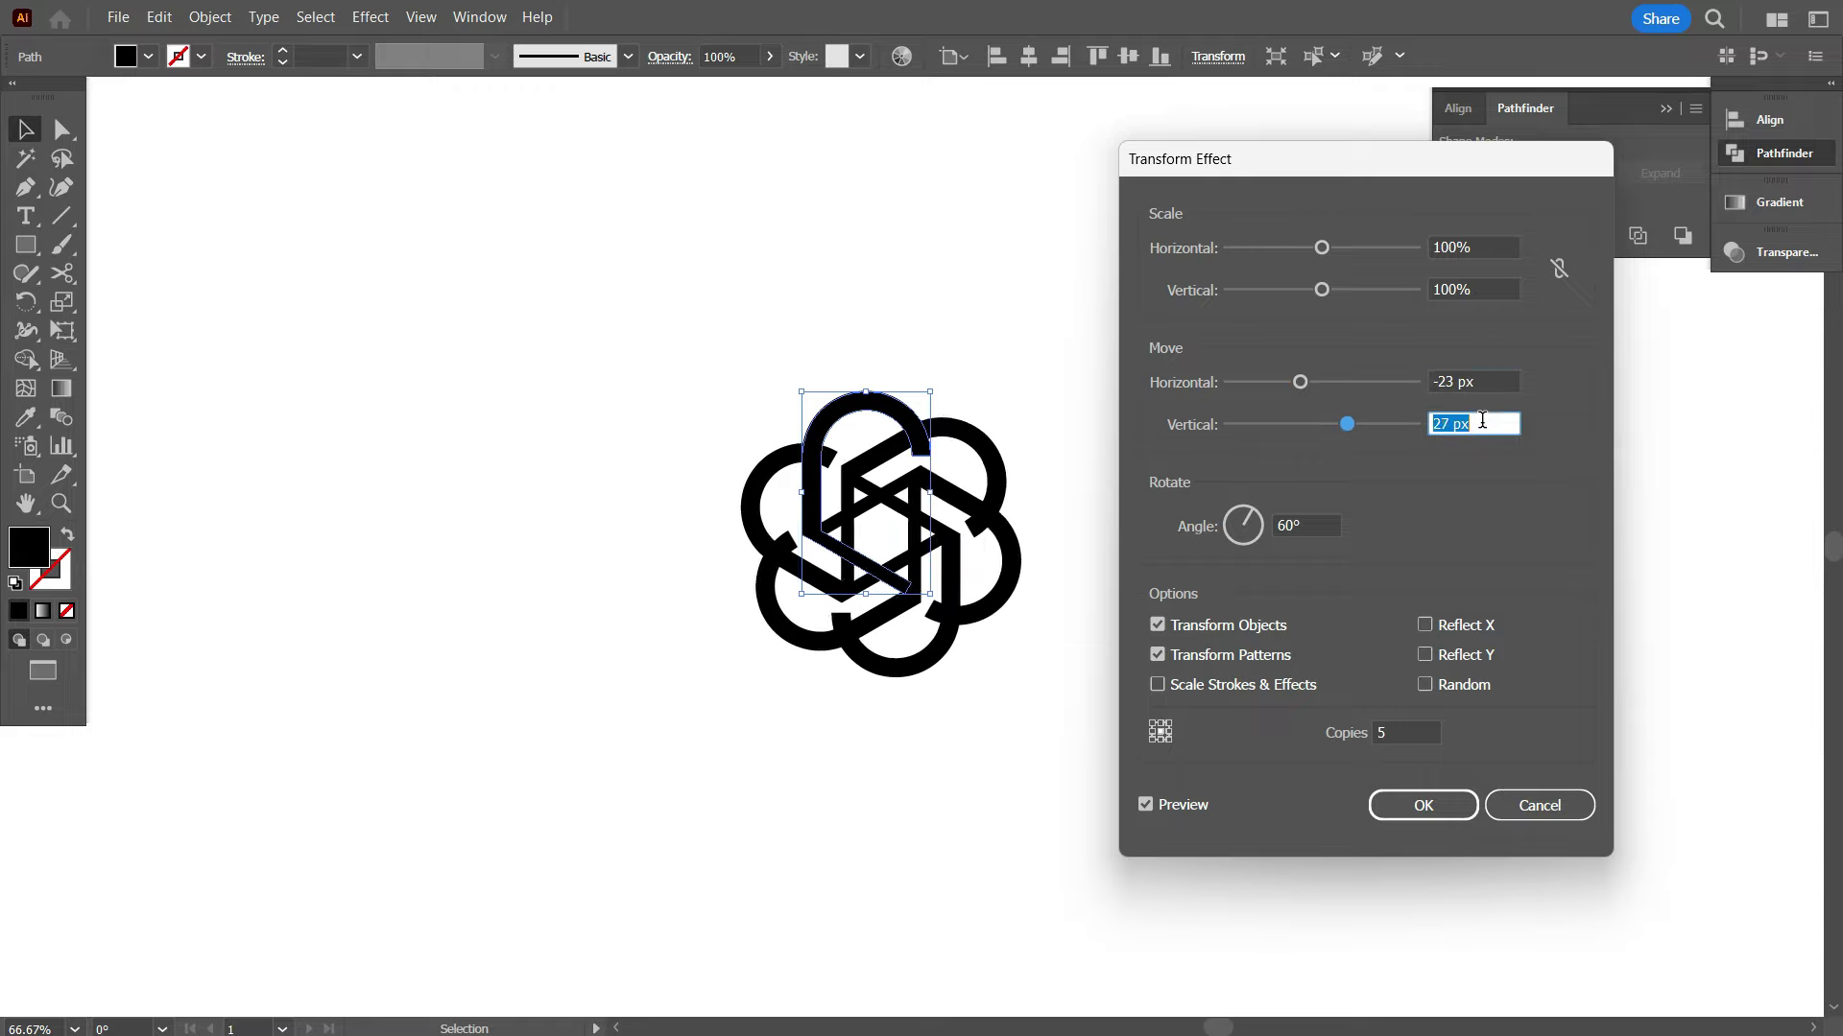
{"action": "key", "text": "Down"}
{"action": "key", "text": "Down"}
{"action": "key", "text": "Down"}
{"action": "key", "text": "Down"}
{"action": "key", "text": "Down"}
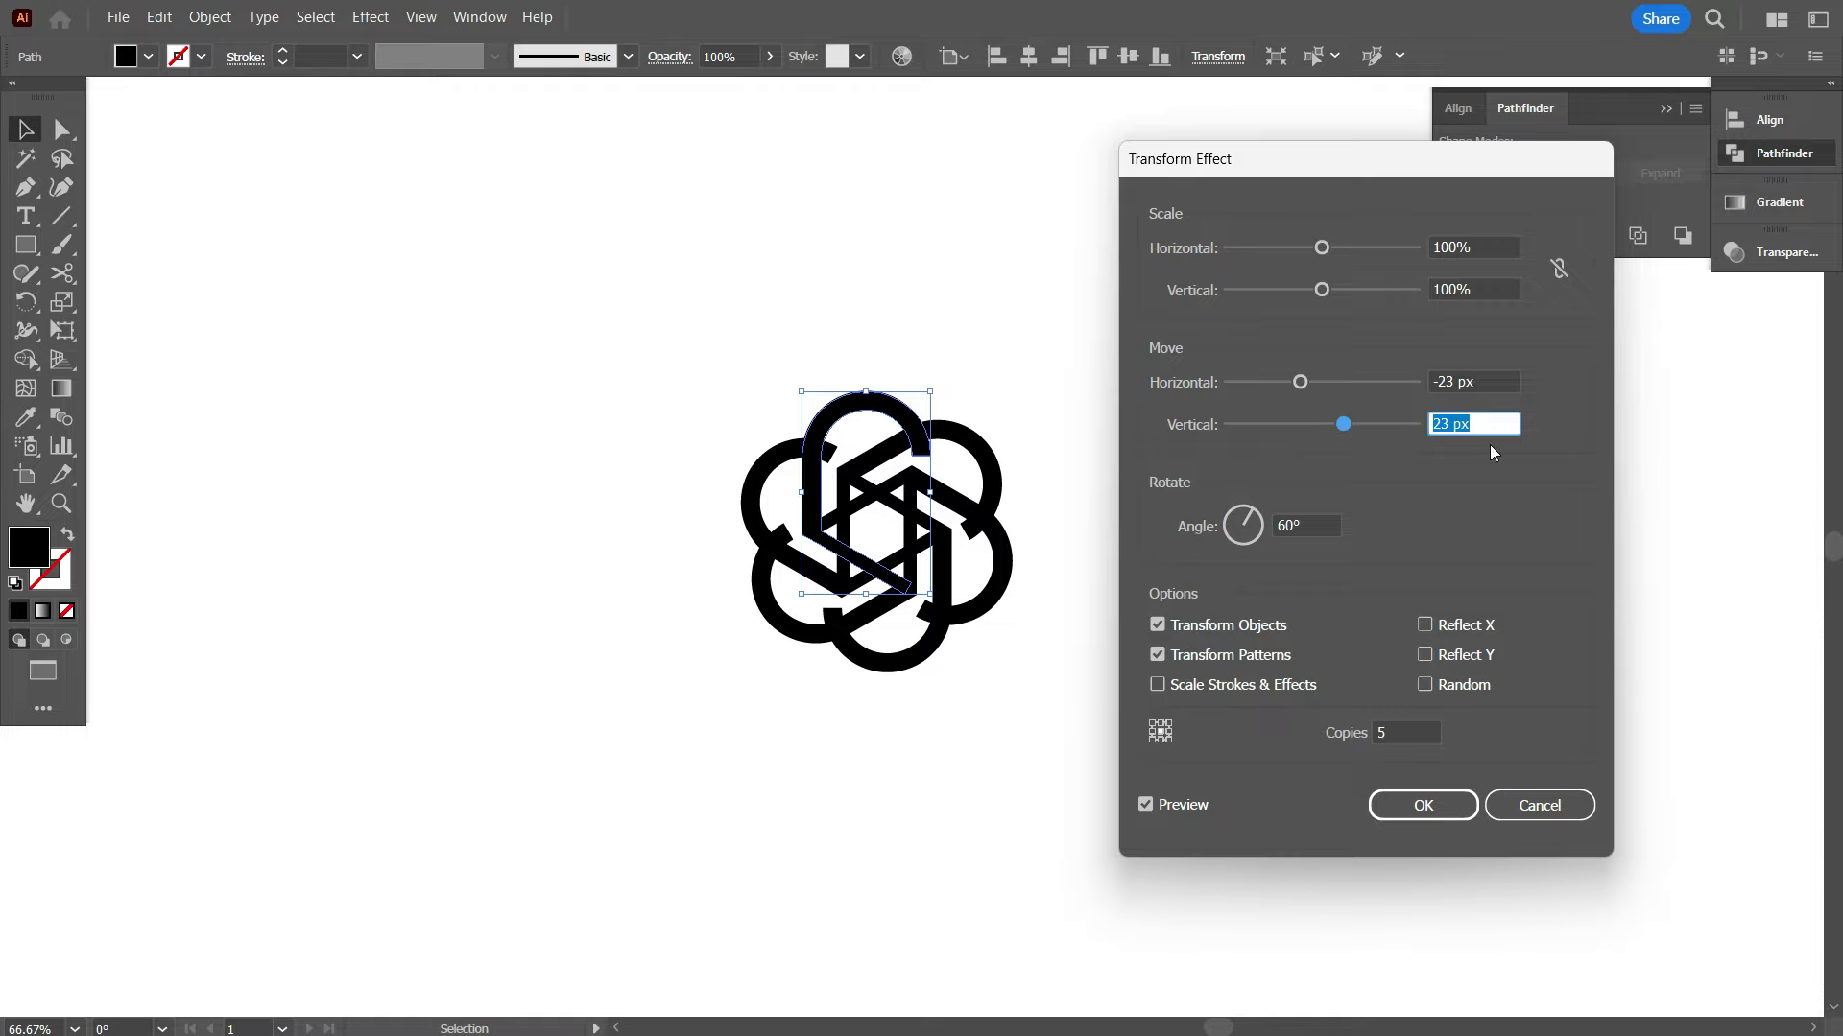
{"action": "key", "text": "Down"}
{"action": "key", "text": "Down"}
{"action": "key", "text": "Down"}
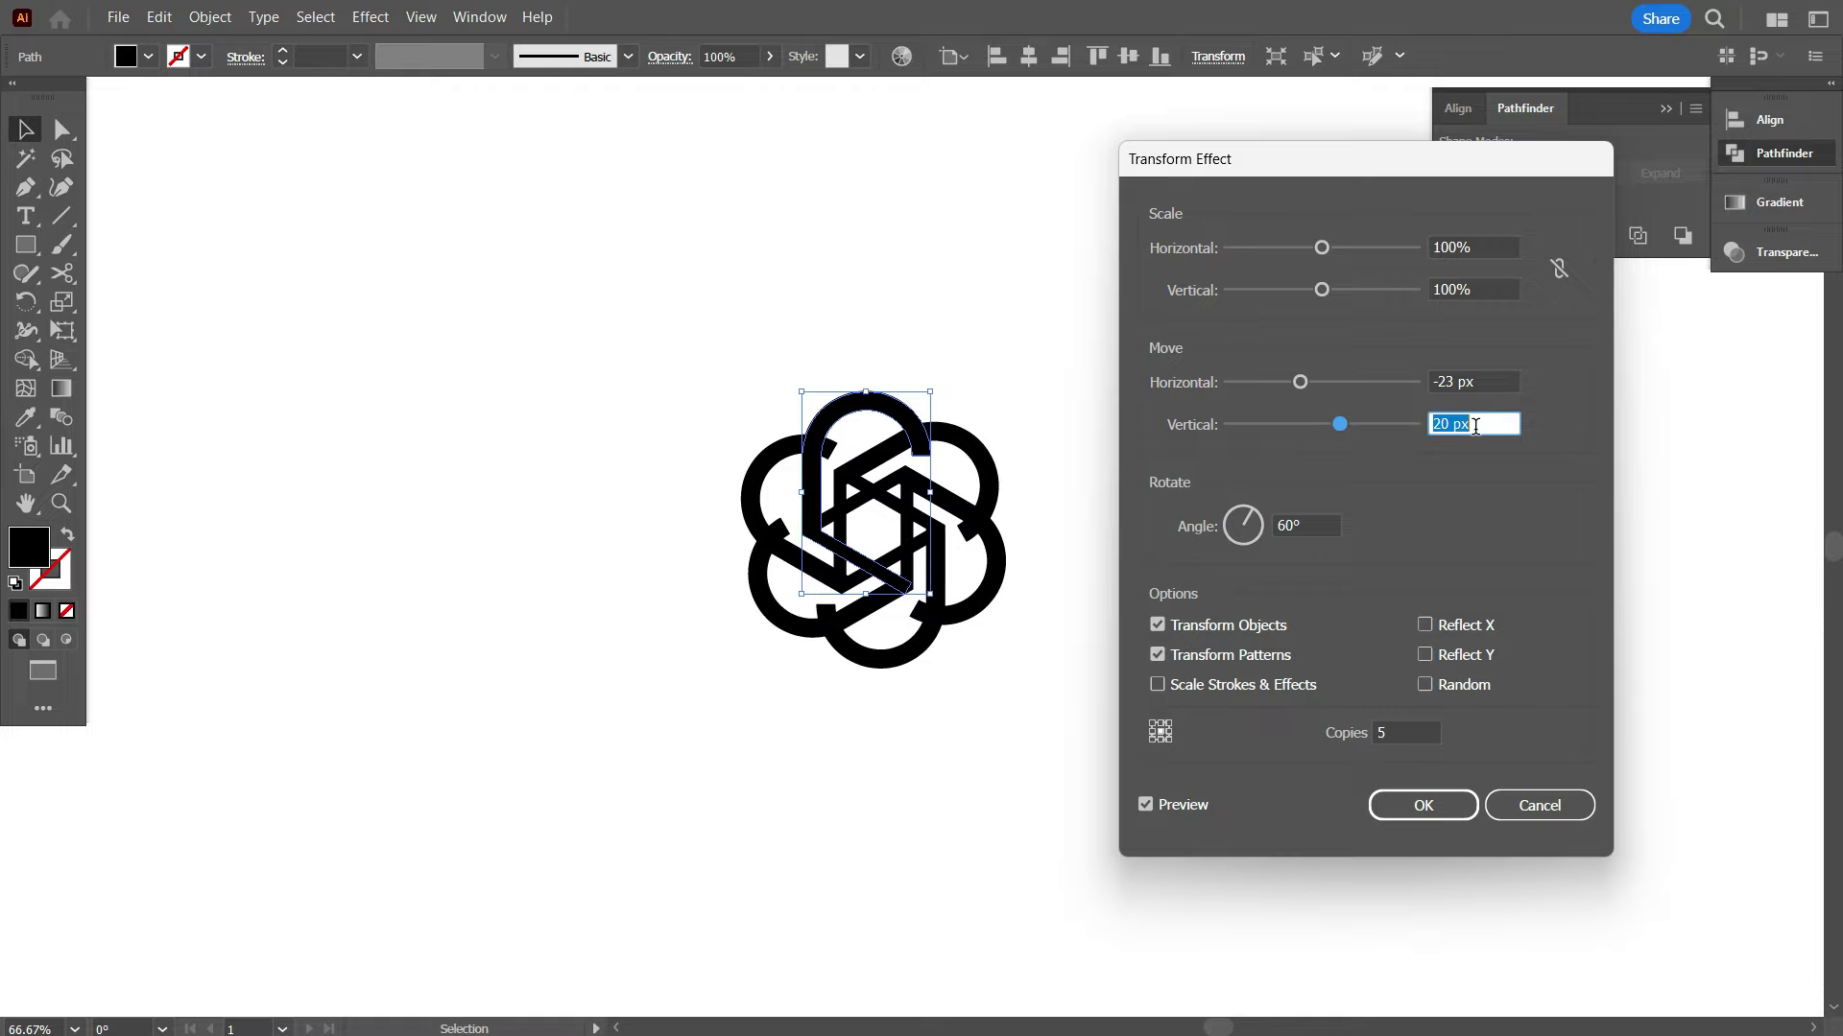
{"action": "key", "text": "Up"}
{"action": "key", "text": "Up"}
{"action": "key", "text": "Up"}
{"action": "key", "text": "Up"}
{"action": "key", "text": "Up"}
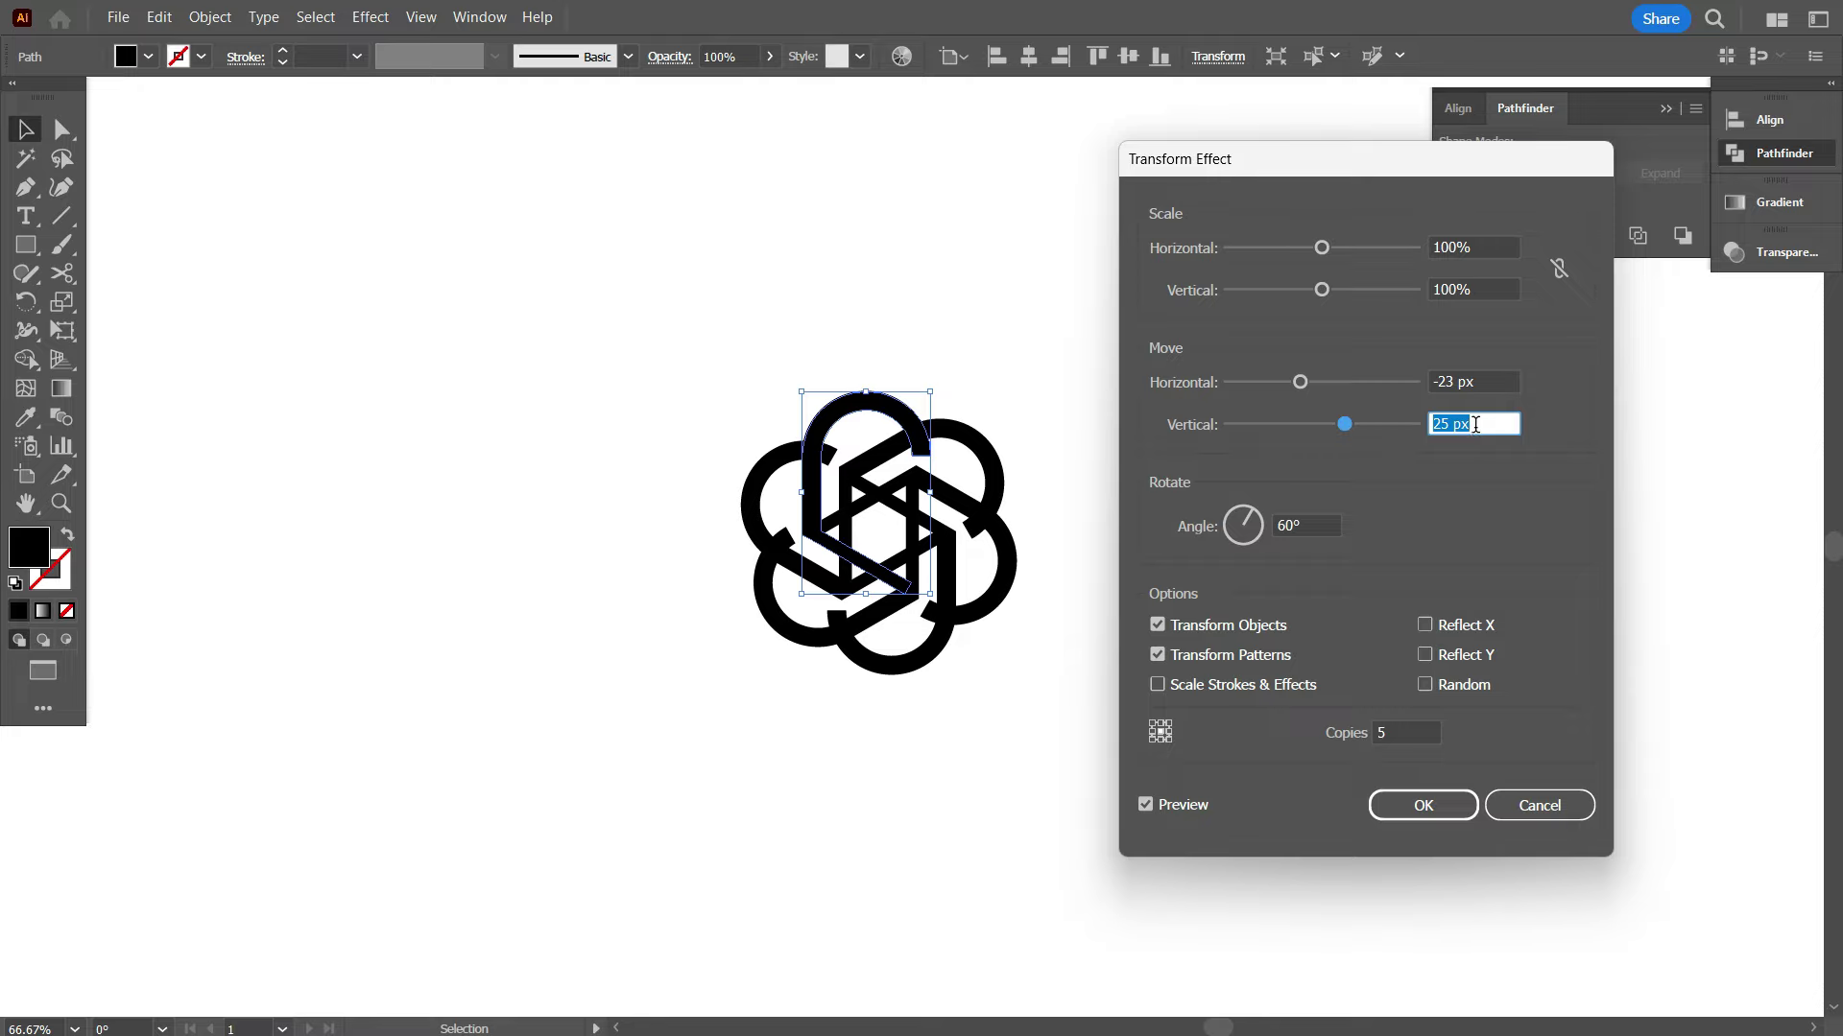
{"action": "left_click", "coordinate": [1483, 381]}
{"action": "key", "text": "Up"}
{"action": "key", "text": "Up"}
{"action": "key", "text": "Up"}
{"action": "key", "text": "Down"}
{"action": "key", "text": "Down"}
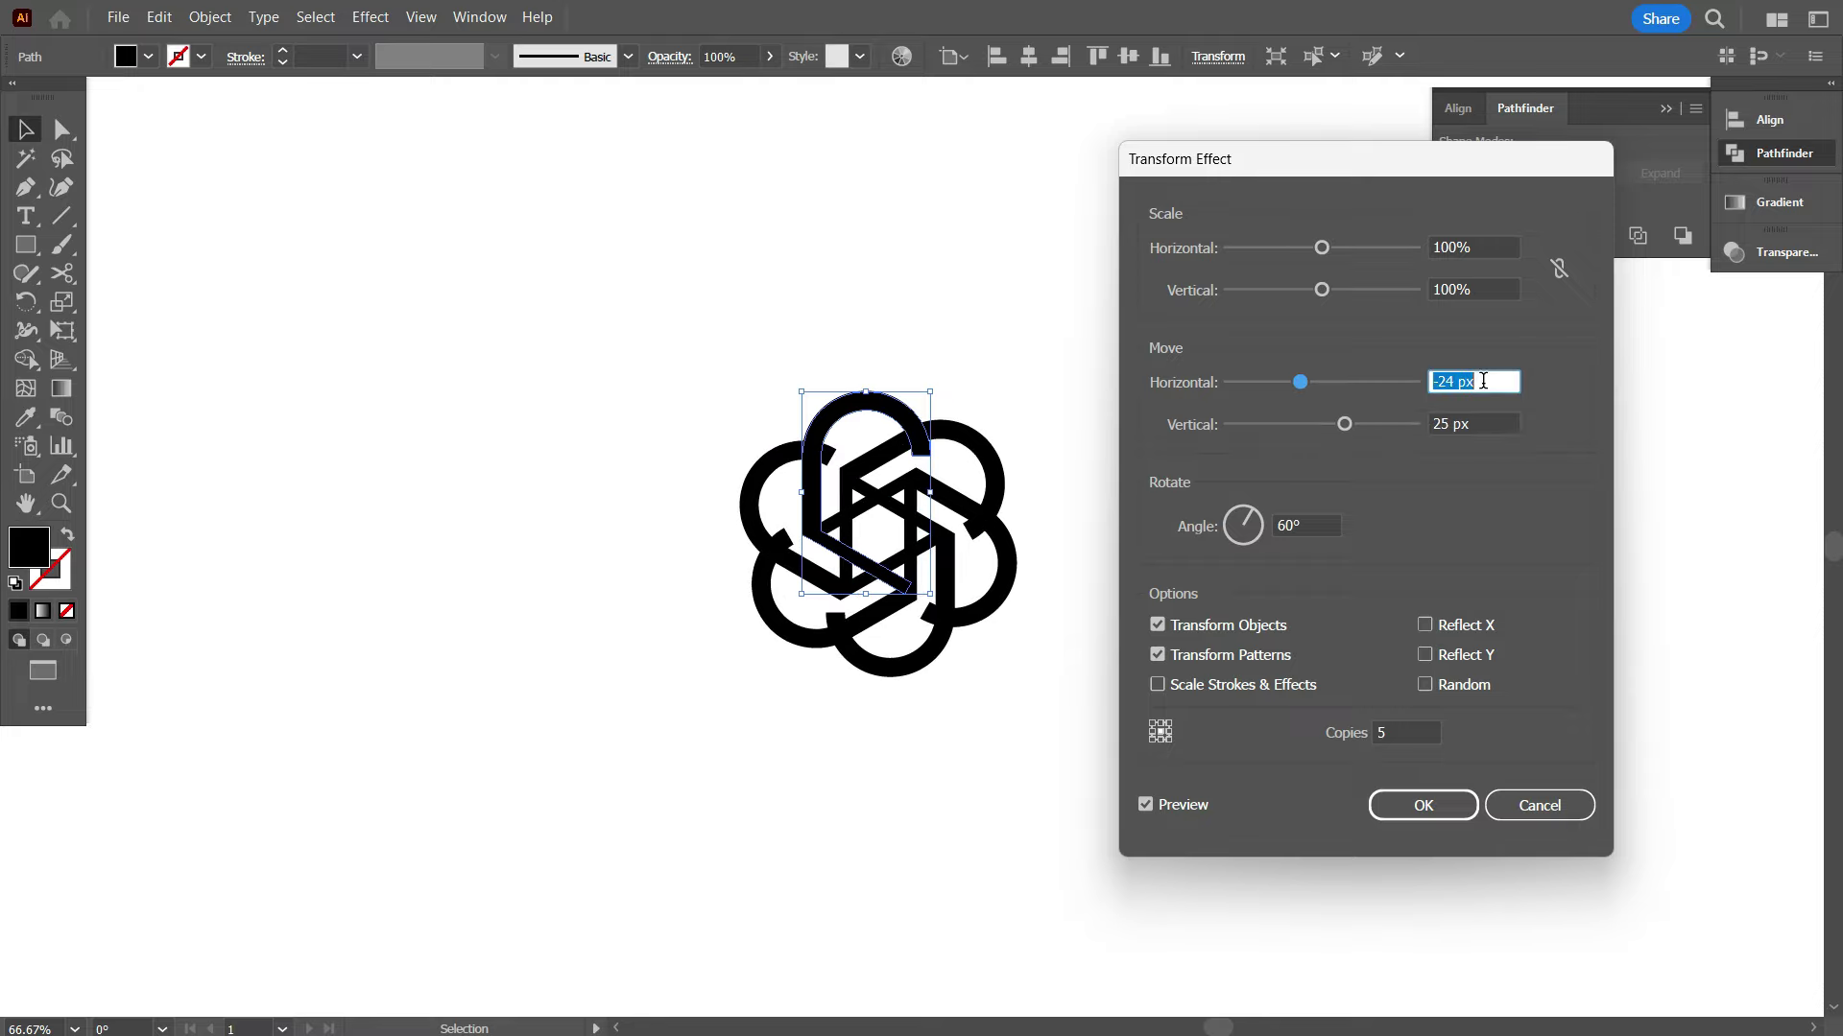
{"action": "key", "text": "Down"}
{"action": "key", "text": "Down"}
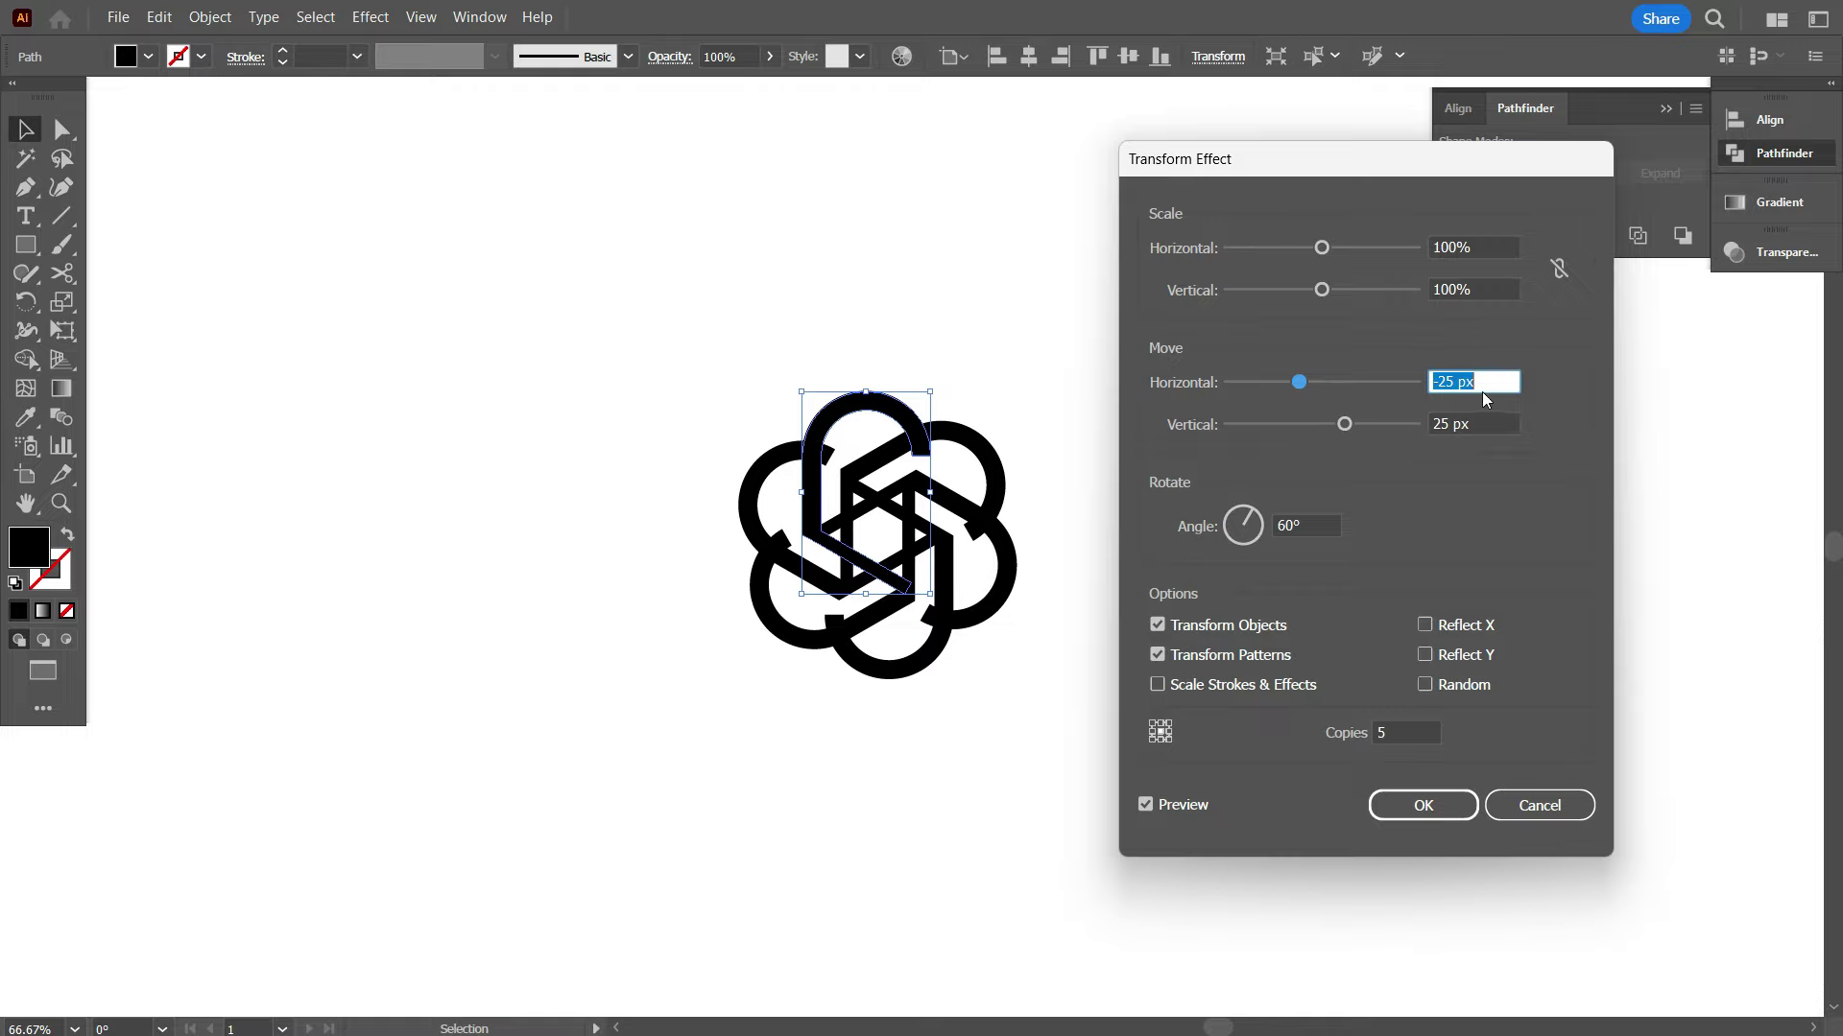
{"action": "key", "text": "Up"}
{"action": "key", "text": "Up"}
{"action": "key", "text": "Up"}
{"action": "key", "text": "Up"}
{"action": "key", "text": "Up"}
{"action": "key", "text": "Up"}
{"action": "key", "text": "Up"}
{"action": "key", "text": "Up"}
{"action": "key", "text": "Up"}
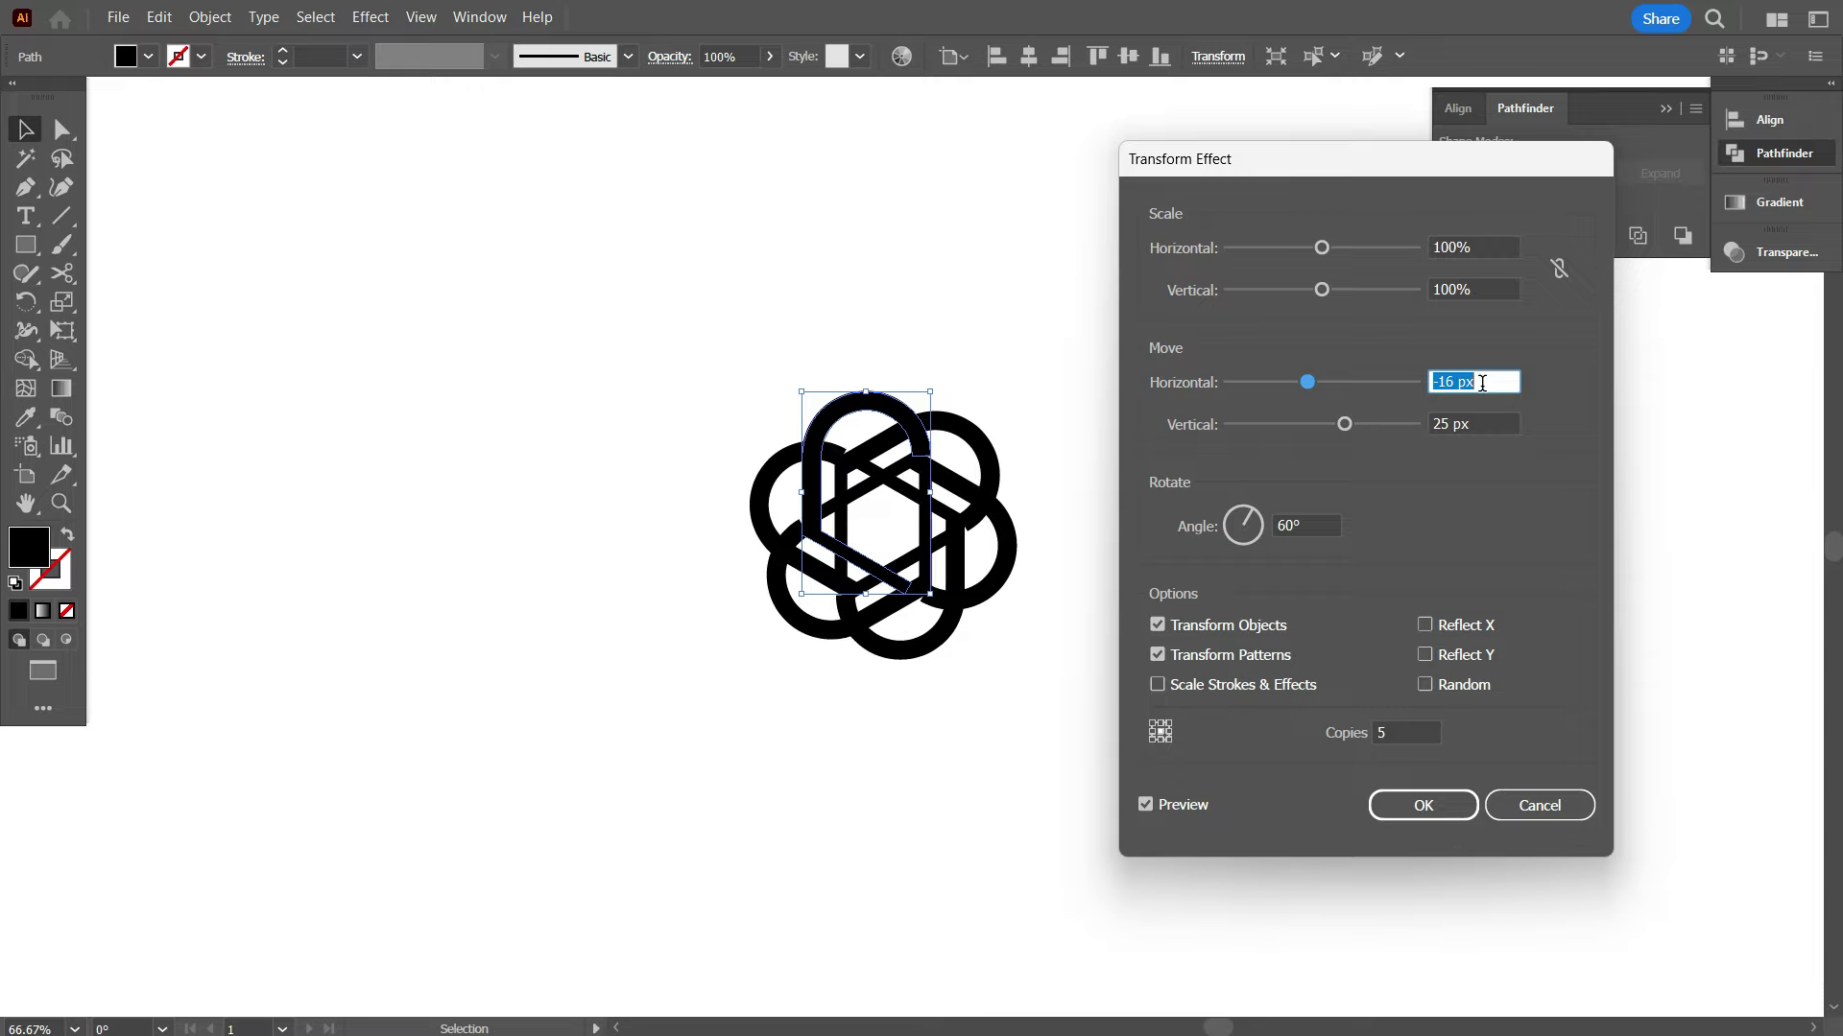
{"action": "key", "text": "Down"}
{"action": "key", "text": "Down"}
{"action": "key", "text": "Down"}
{"action": "key", "text": "Down"}
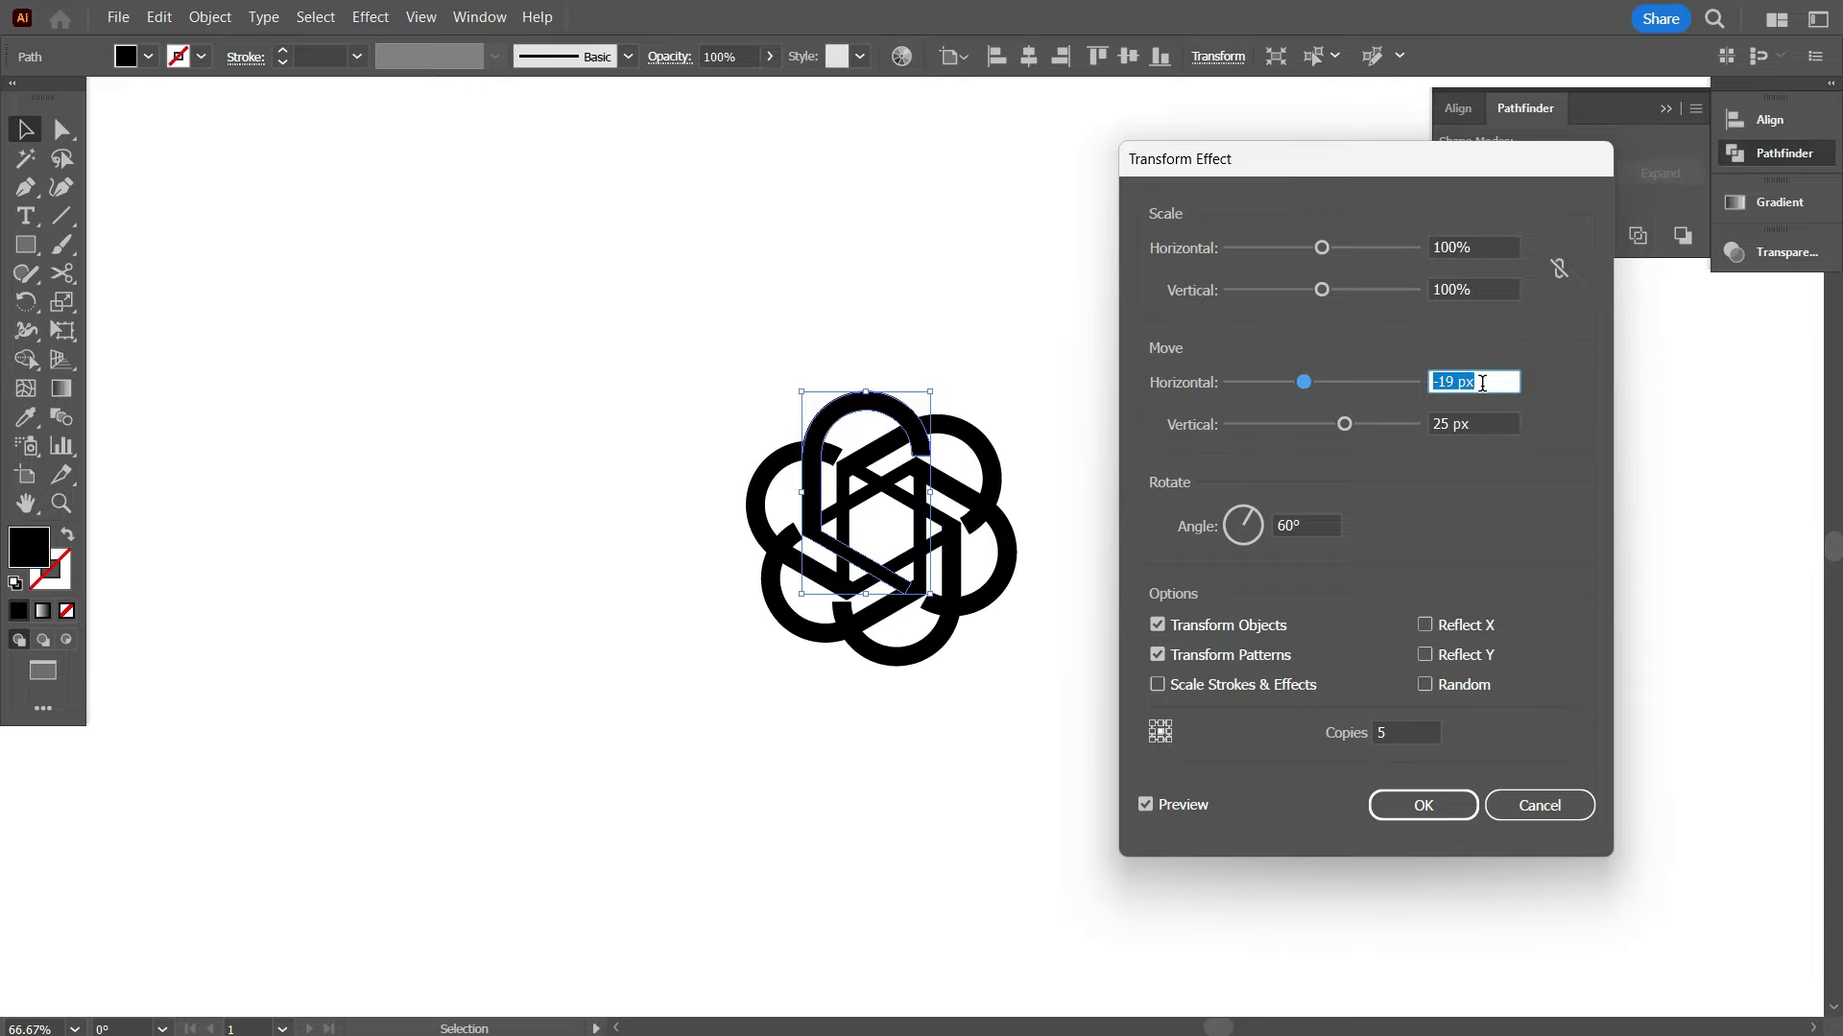
{"action": "key", "text": "Down"}
{"action": "left_click", "coordinate": [1475, 423]}
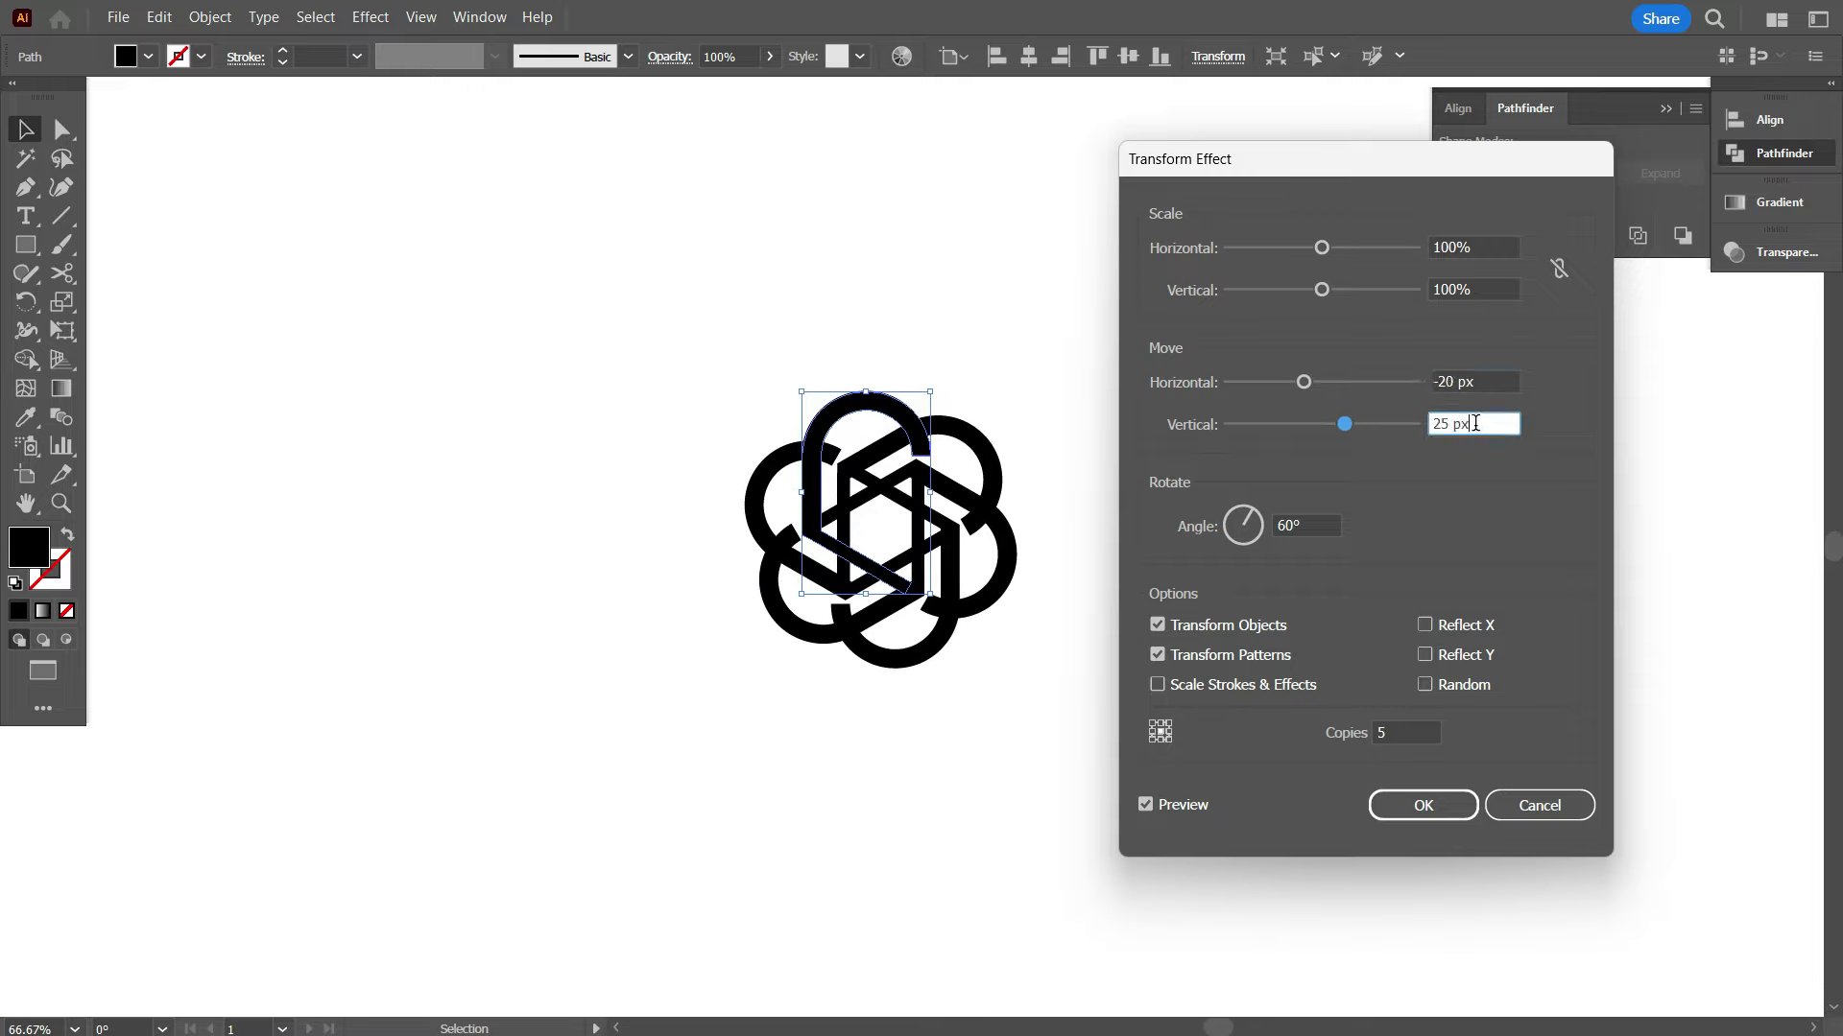
{"action": "key", "text": "Down"}
{"action": "key", "text": "Down"}
{"action": "key", "text": "Down"}
{"action": "key", "text": "Down"}
{"action": "key", "text": "Down"}
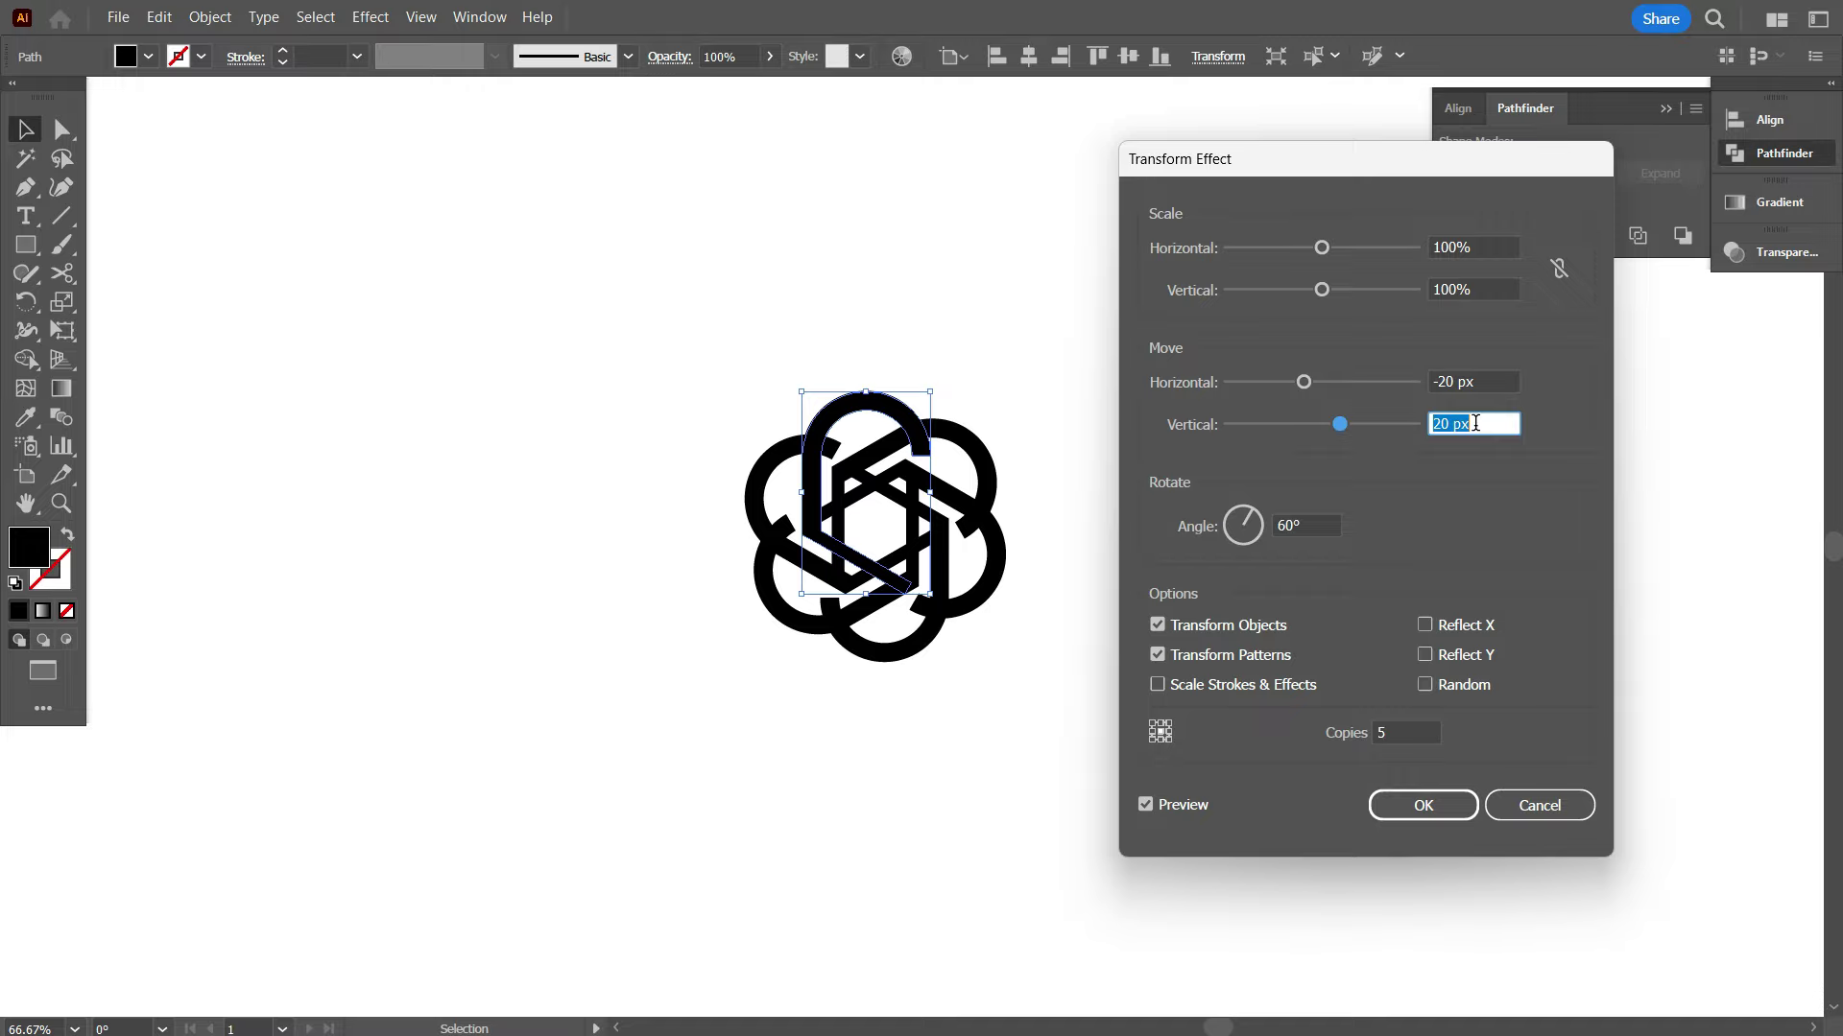
{"action": "key", "text": "Up"}
{"action": "key", "text": "Up"}
{"action": "key", "text": "Up"}
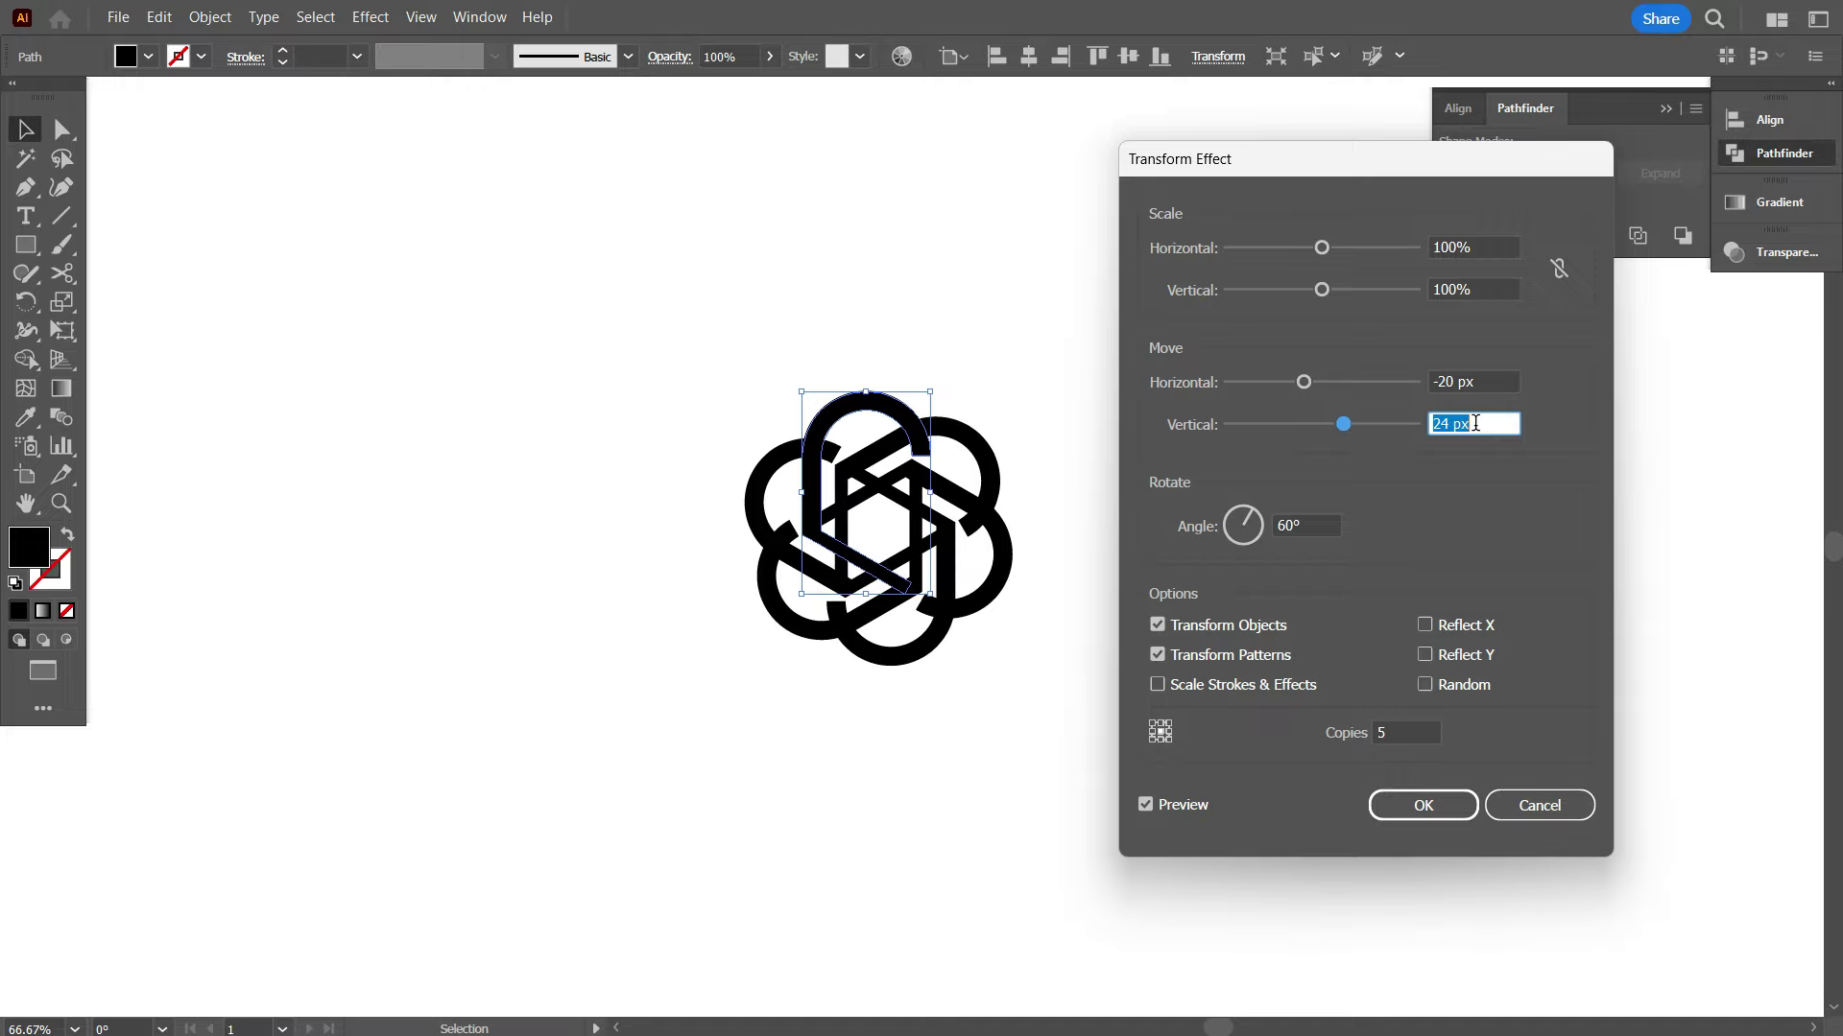
{"action": "key", "text": "Up"}
{"action": "key", "text": "Up"}
{"action": "key", "text": "Up"}
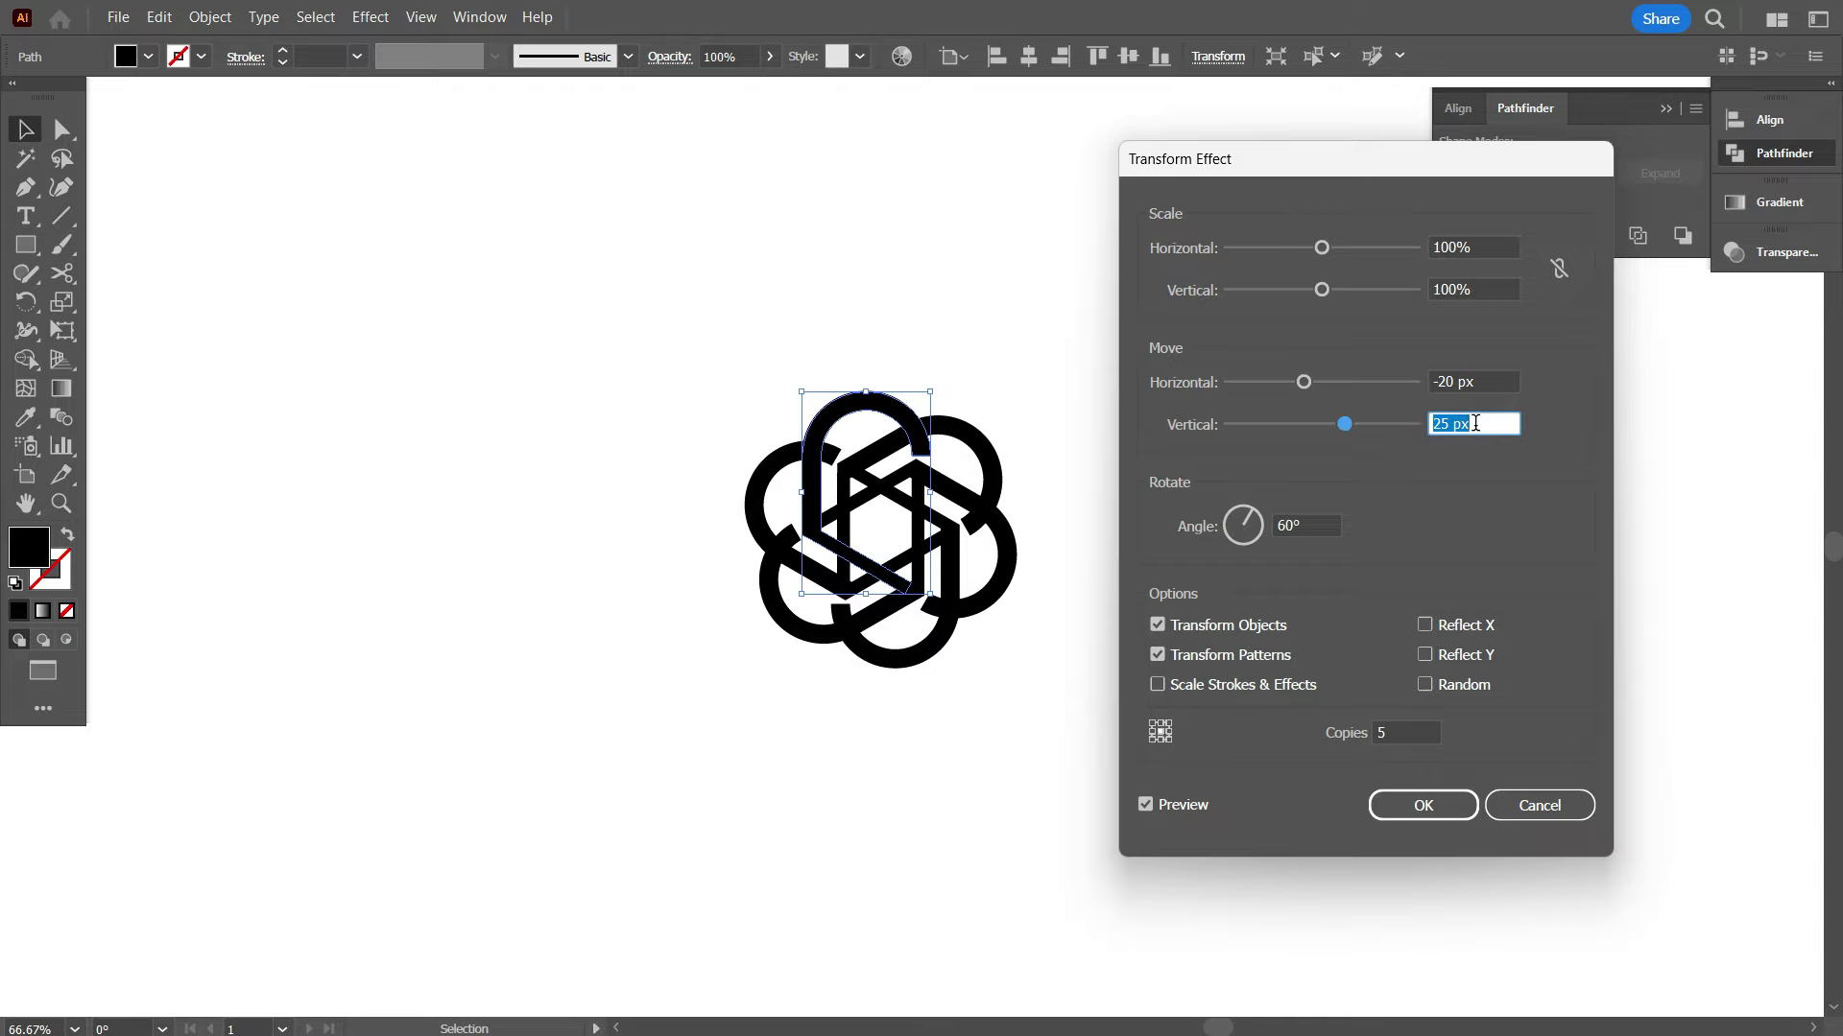
{"action": "key", "text": "Up"}
{"action": "key", "text": "Up"}
{"action": "key", "text": "Up"}
{"action": "key", "text": "Up"}
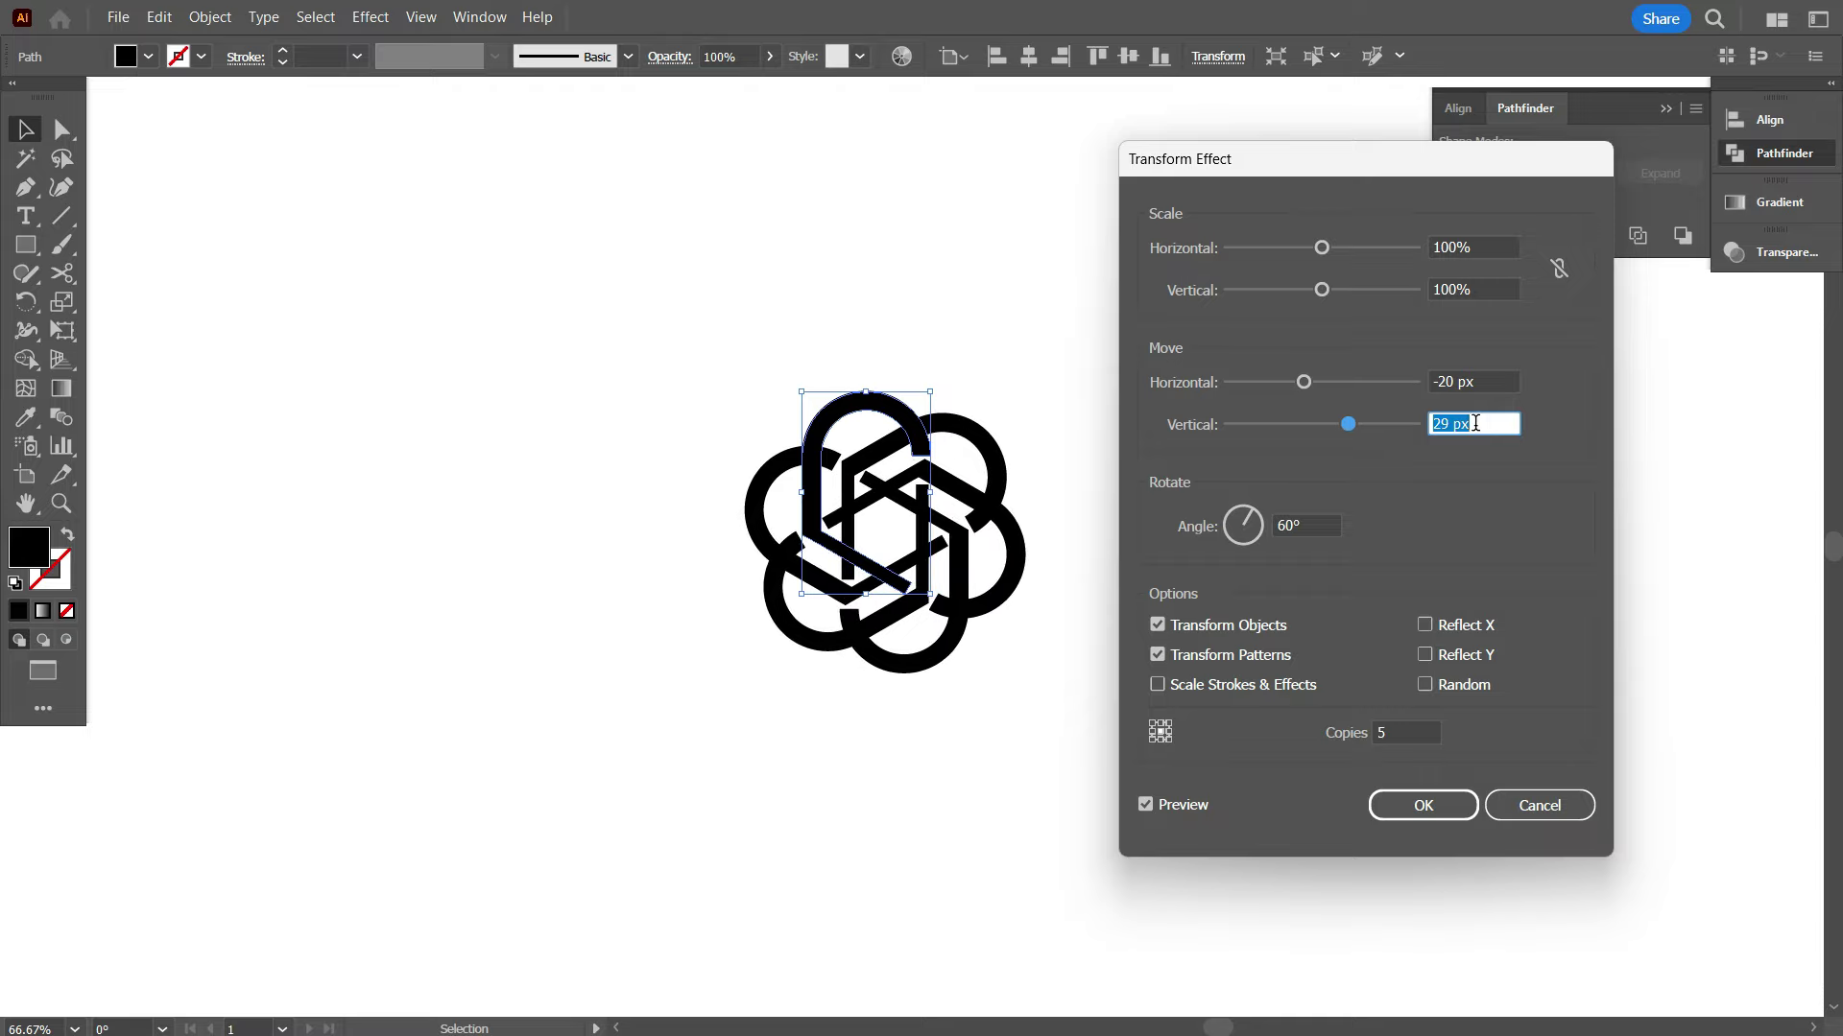
{"action": "key", "text": "Down"}
{"action": "key", "text": "Down"}
{"action": "key", "text": "Down"}
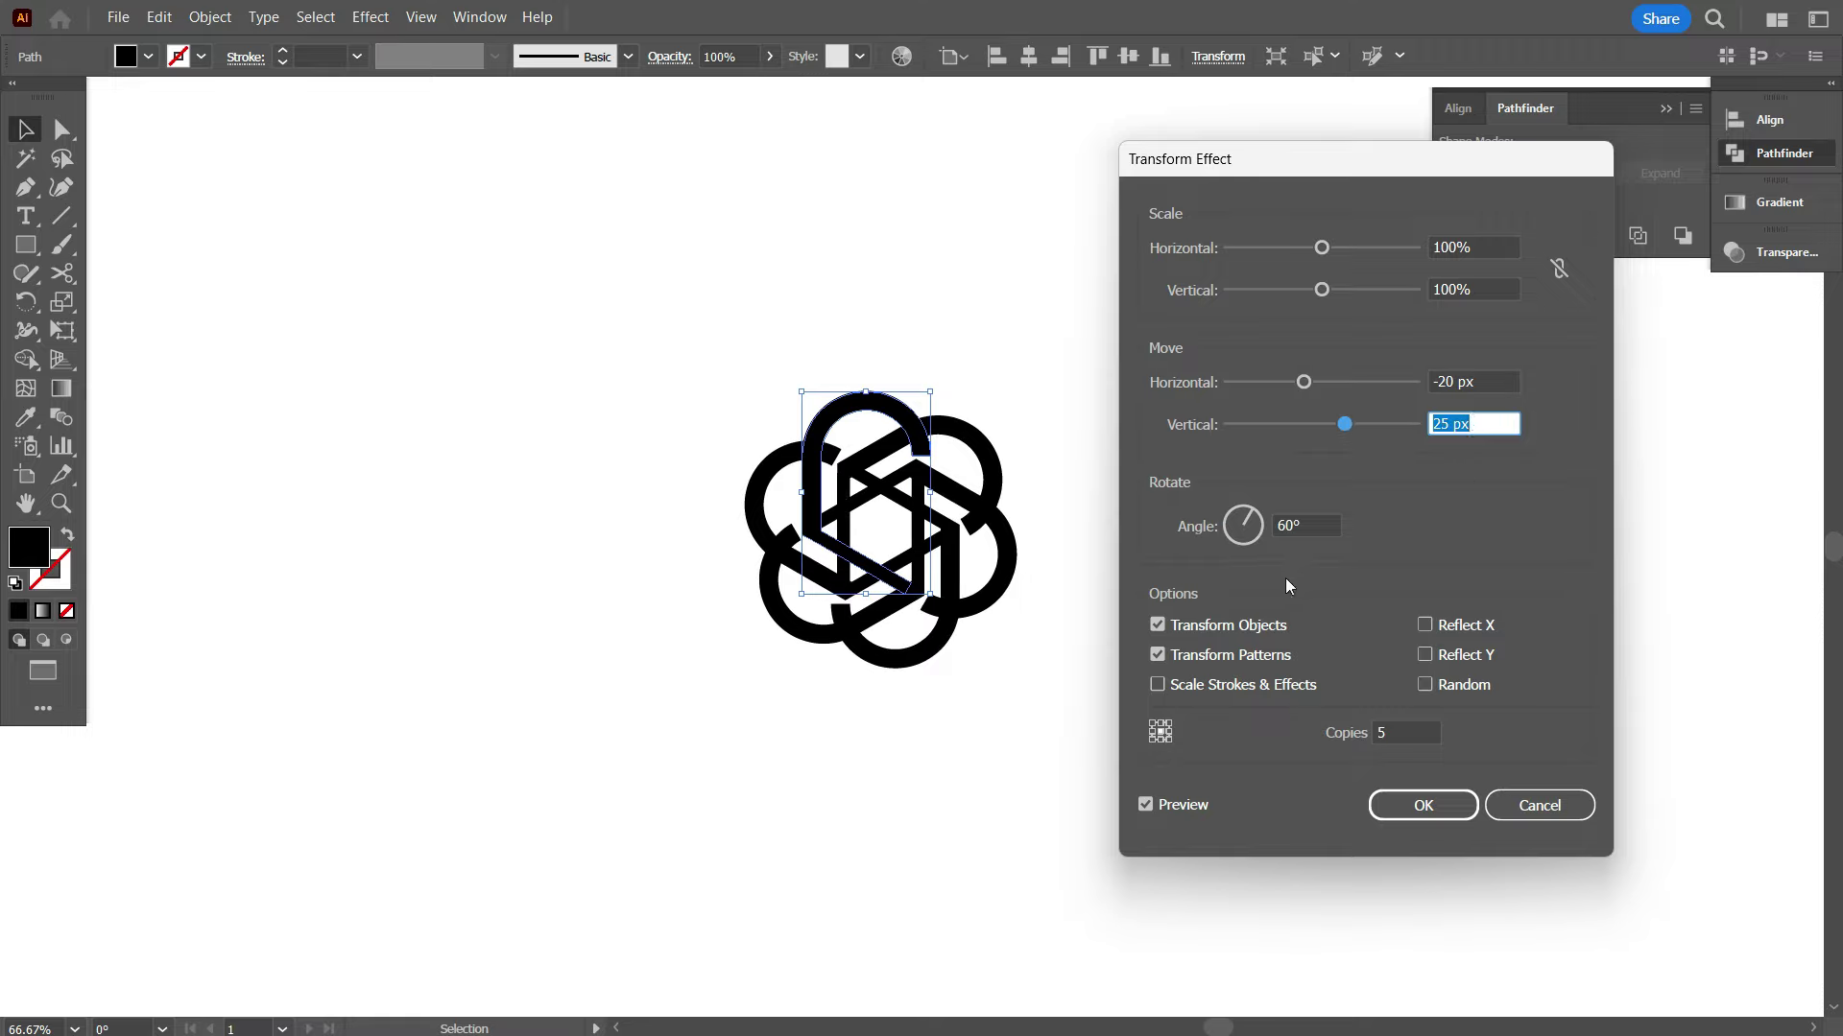
- Settle the Transform move offsets at -22 px horizontal and 22 px vertical
{"action": "left_click", "coordinate": [1496, 381]}
{"action": "key", "text": "Down"}
{"action": "key", "text": "Down"}
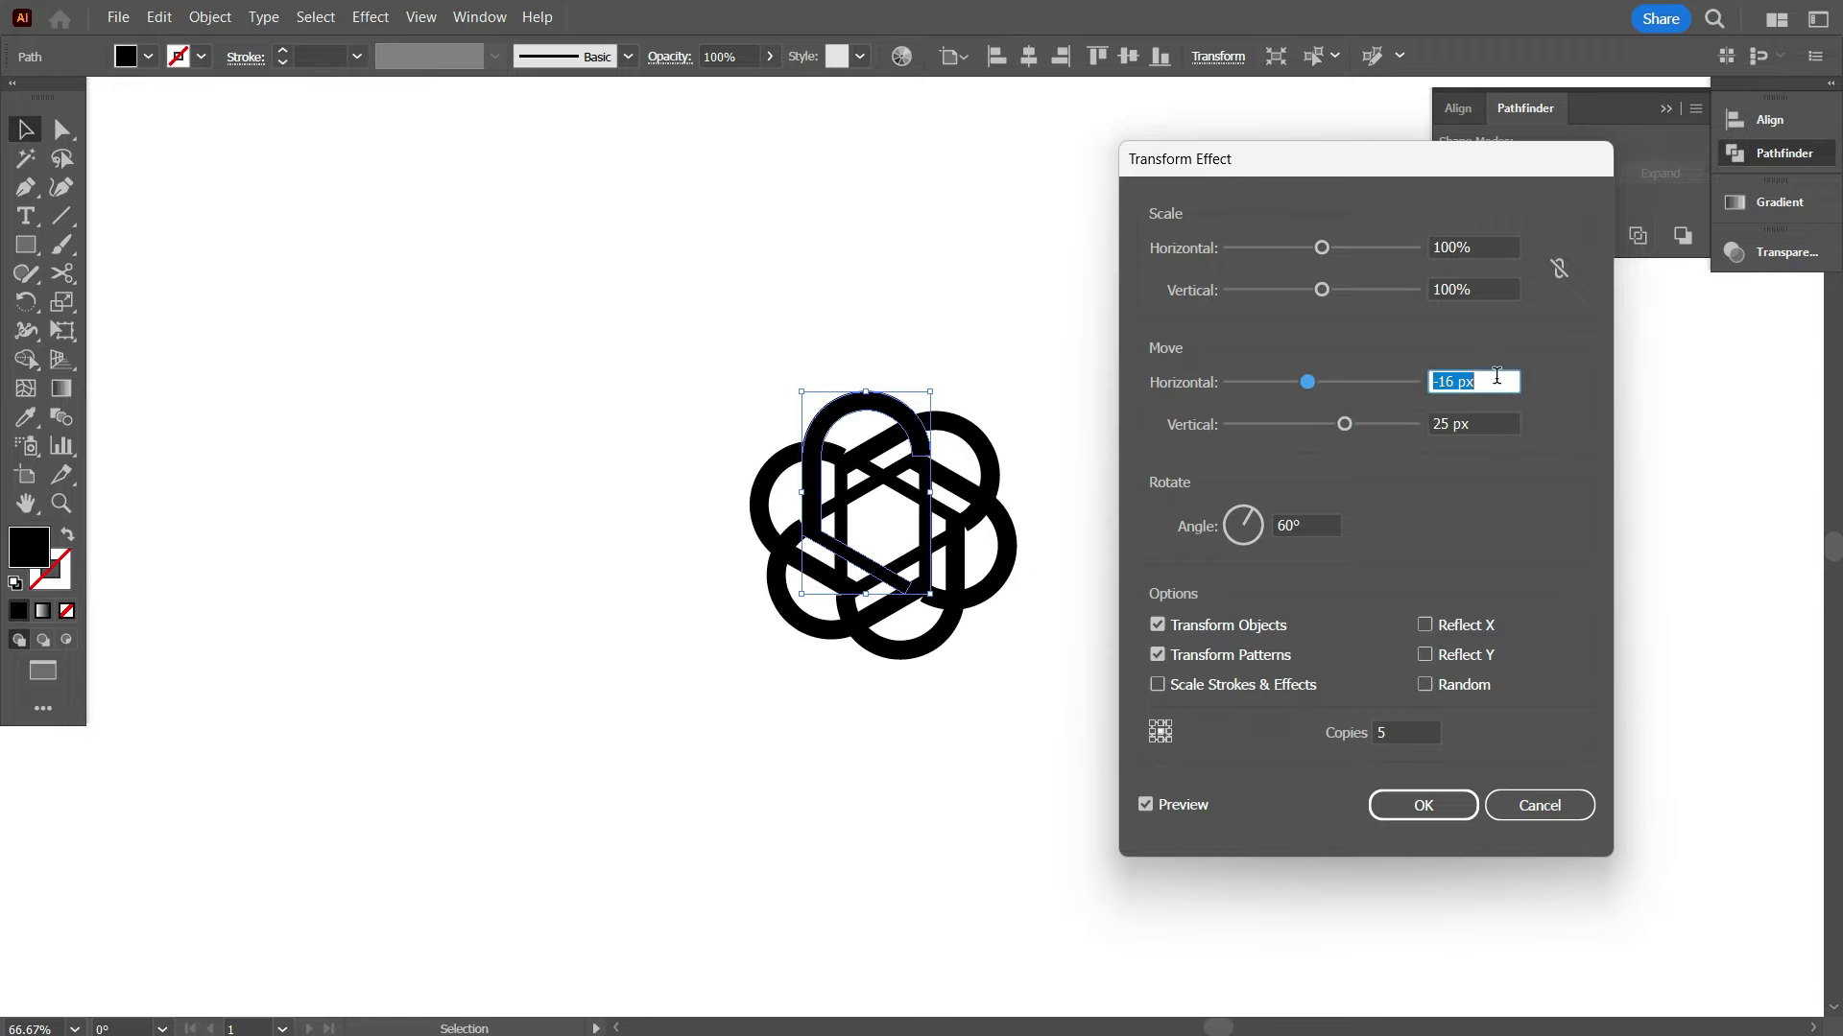
{"action": "key", "text": "Down"}
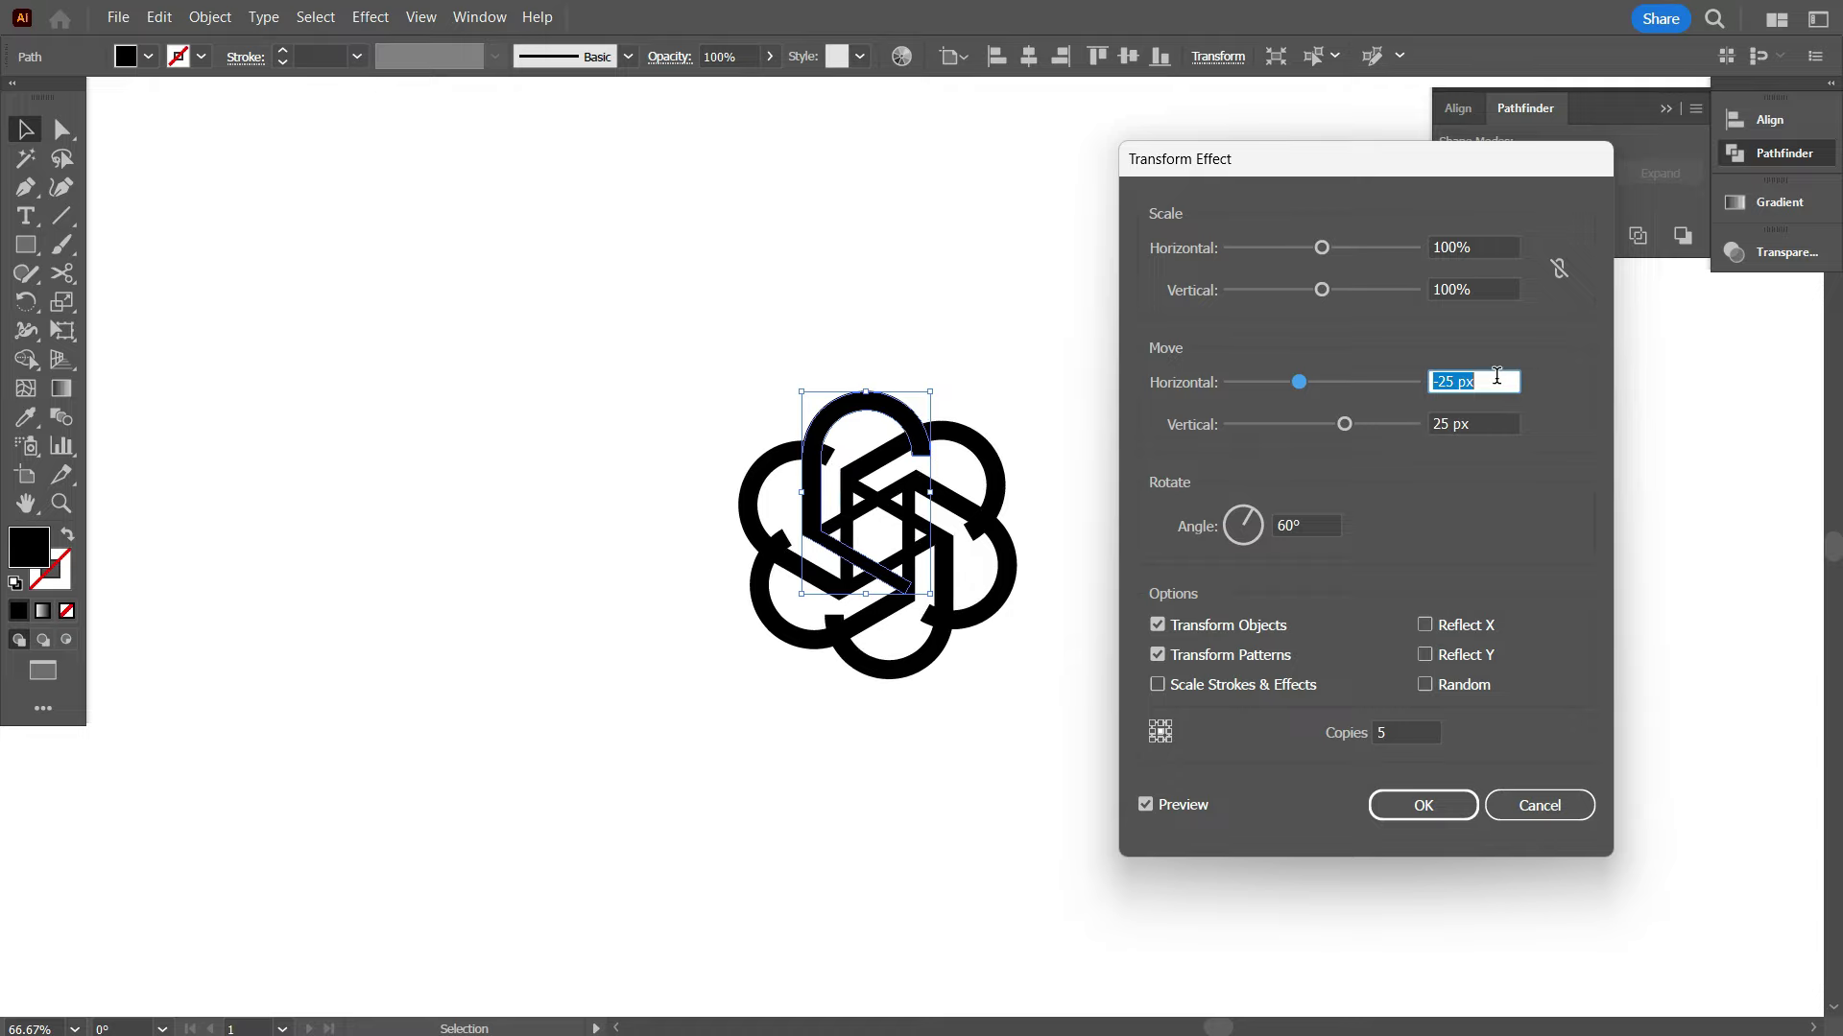
{"action": "key", "text": "Up"}
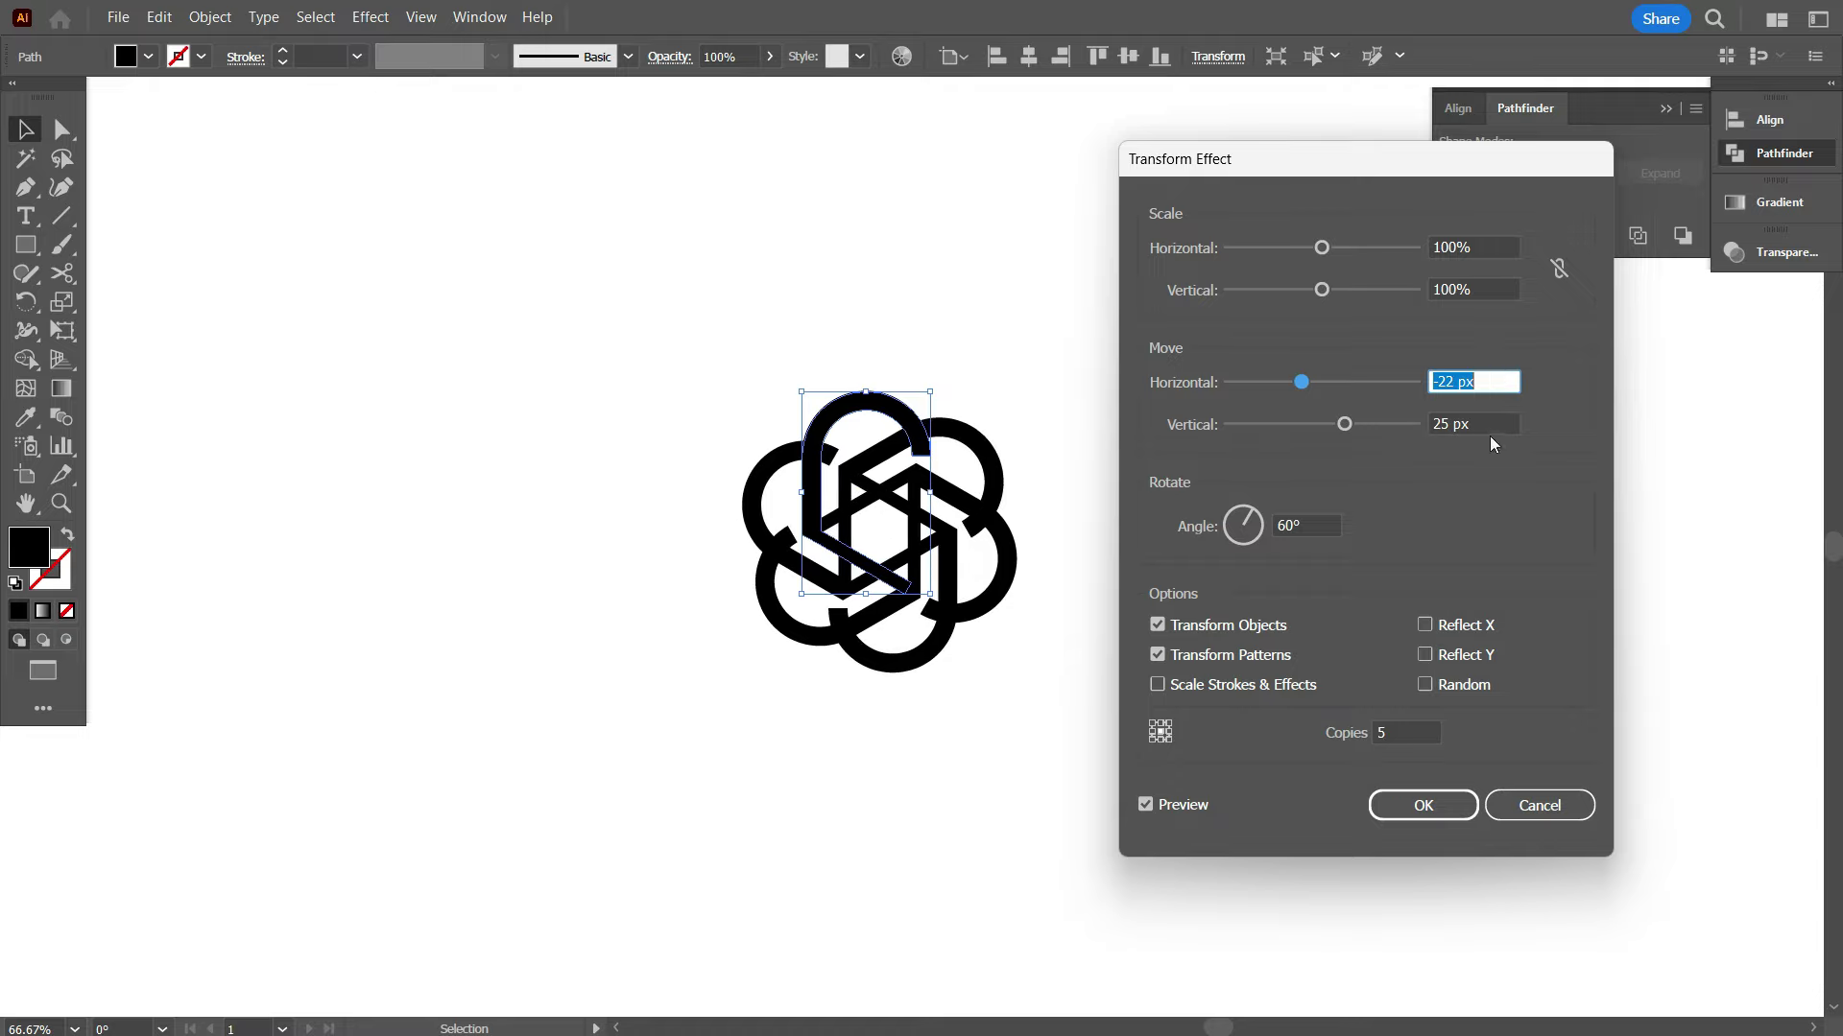
{"action": "key", "text": "Tab"}
{"action": "key", "text": "Down"}
{"action": "key", "text": "Down"}
{"action": "key", "text": "Down"}
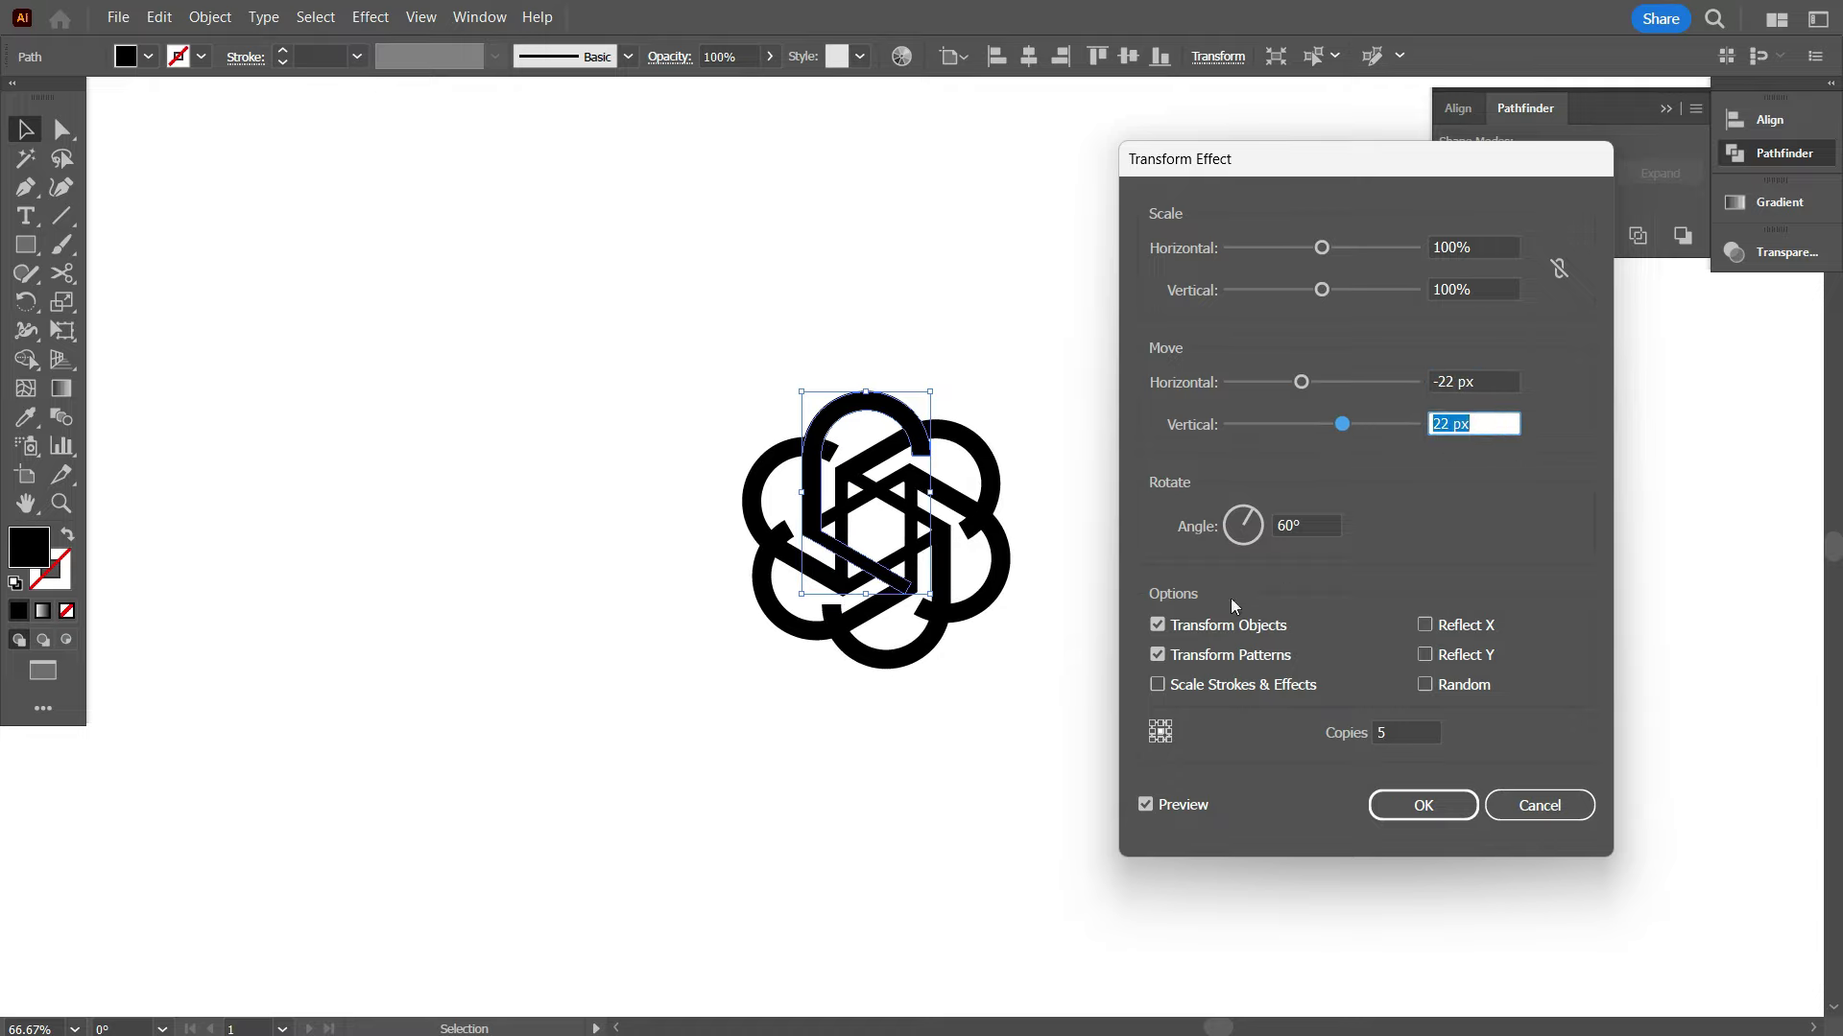
- Apply the Transform effect and expand its appearance into editable paths
{"action": "left_click", "coordinate": [1401, 798]}
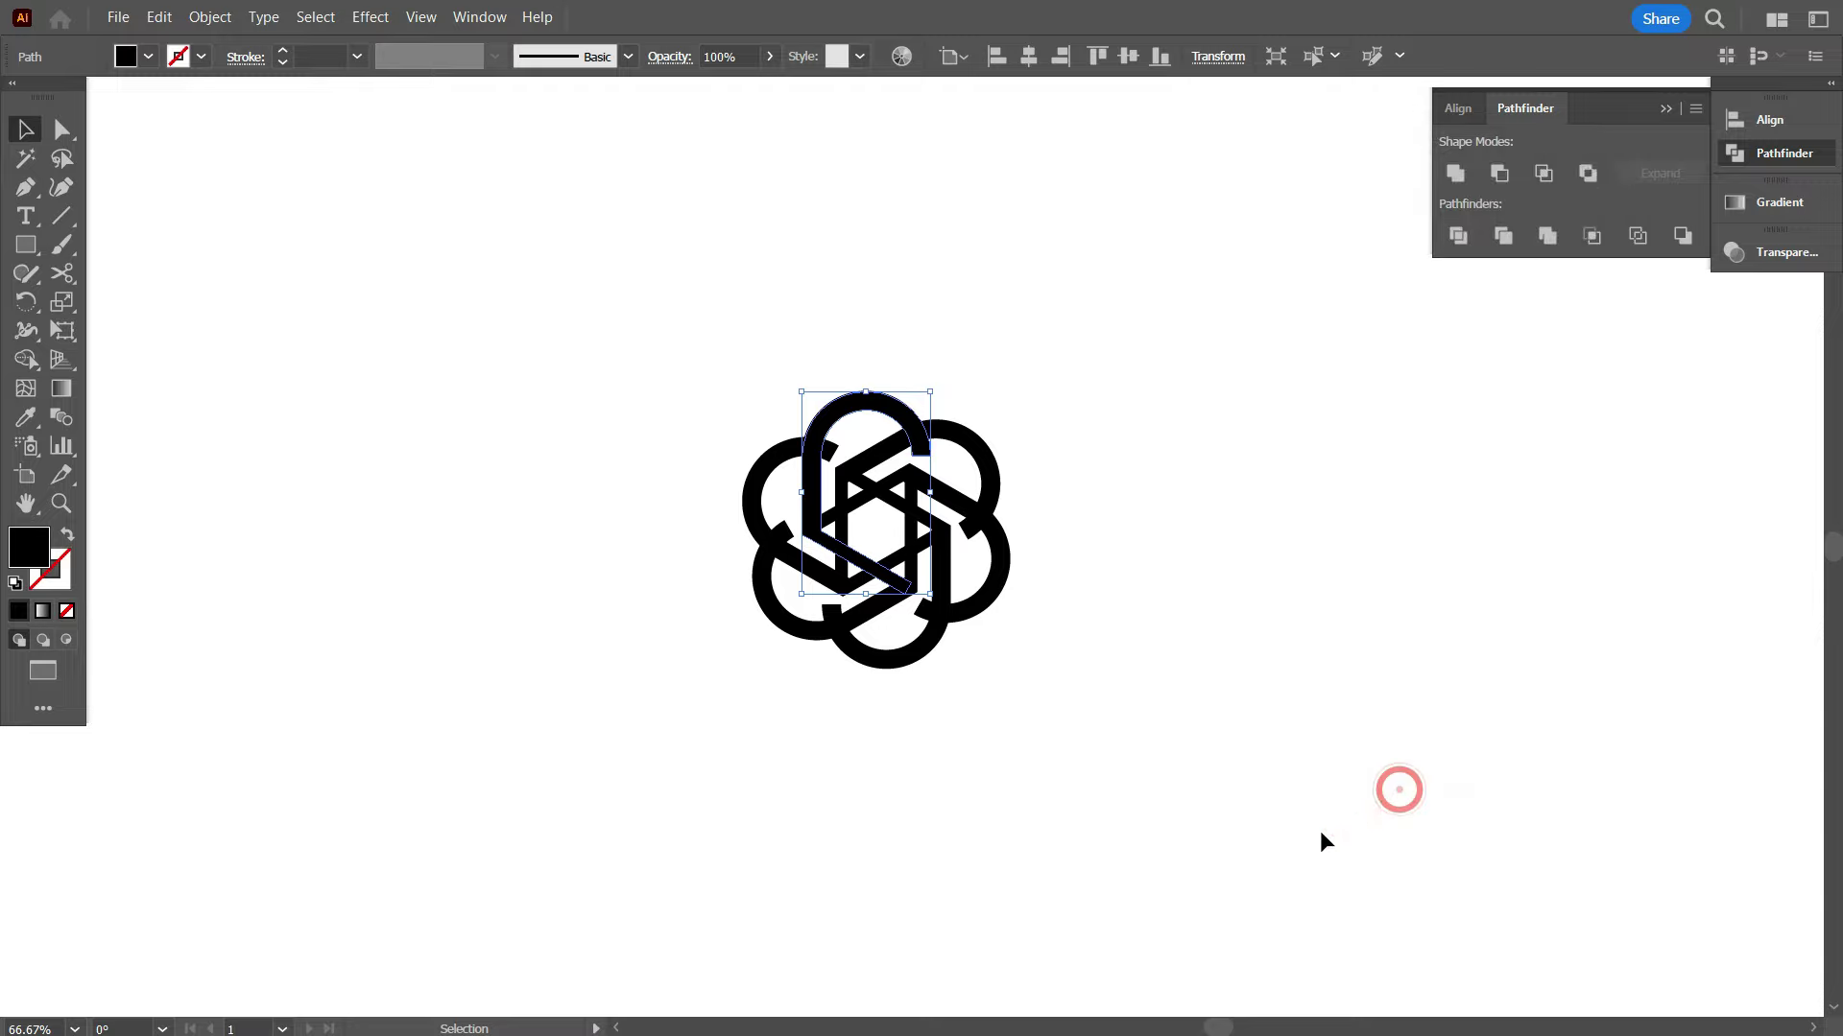
{"action": "scroll", "coordinate": [758, 703], "scroll_direction": "up", "scroll_amount": 1}
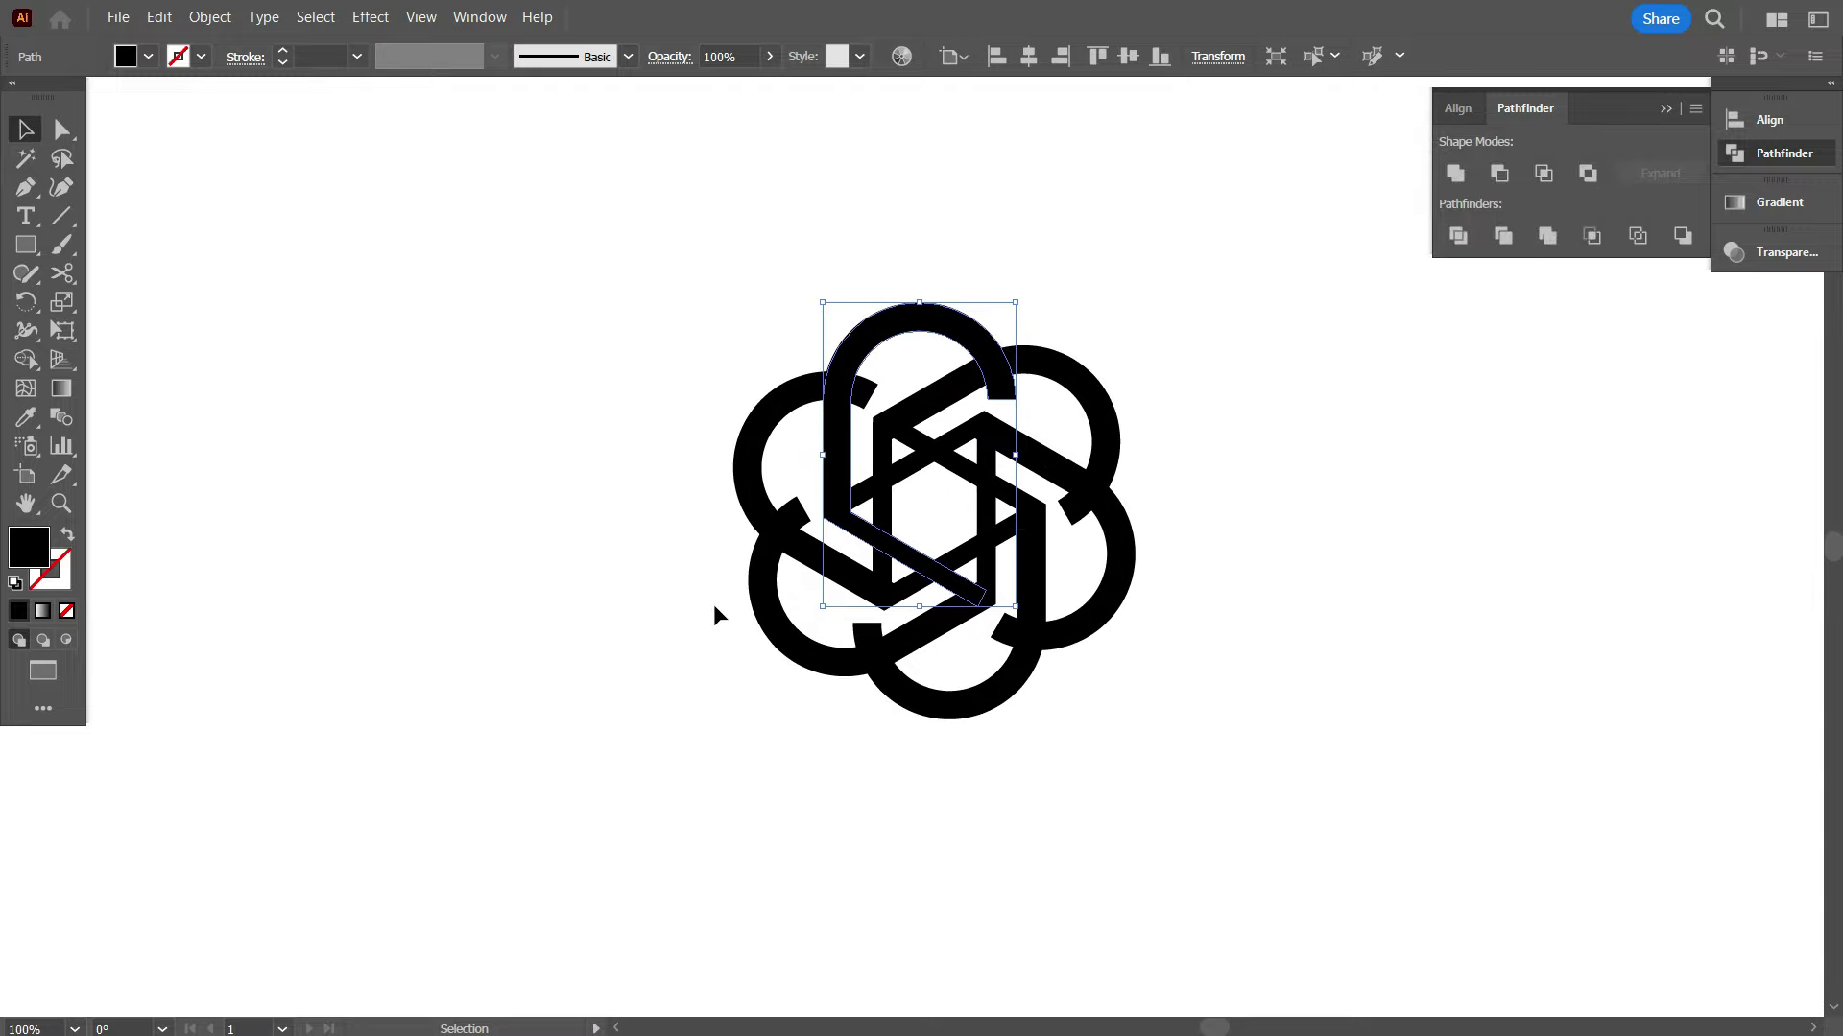
{"action": "left_click", "coordinate": [211, 16]}
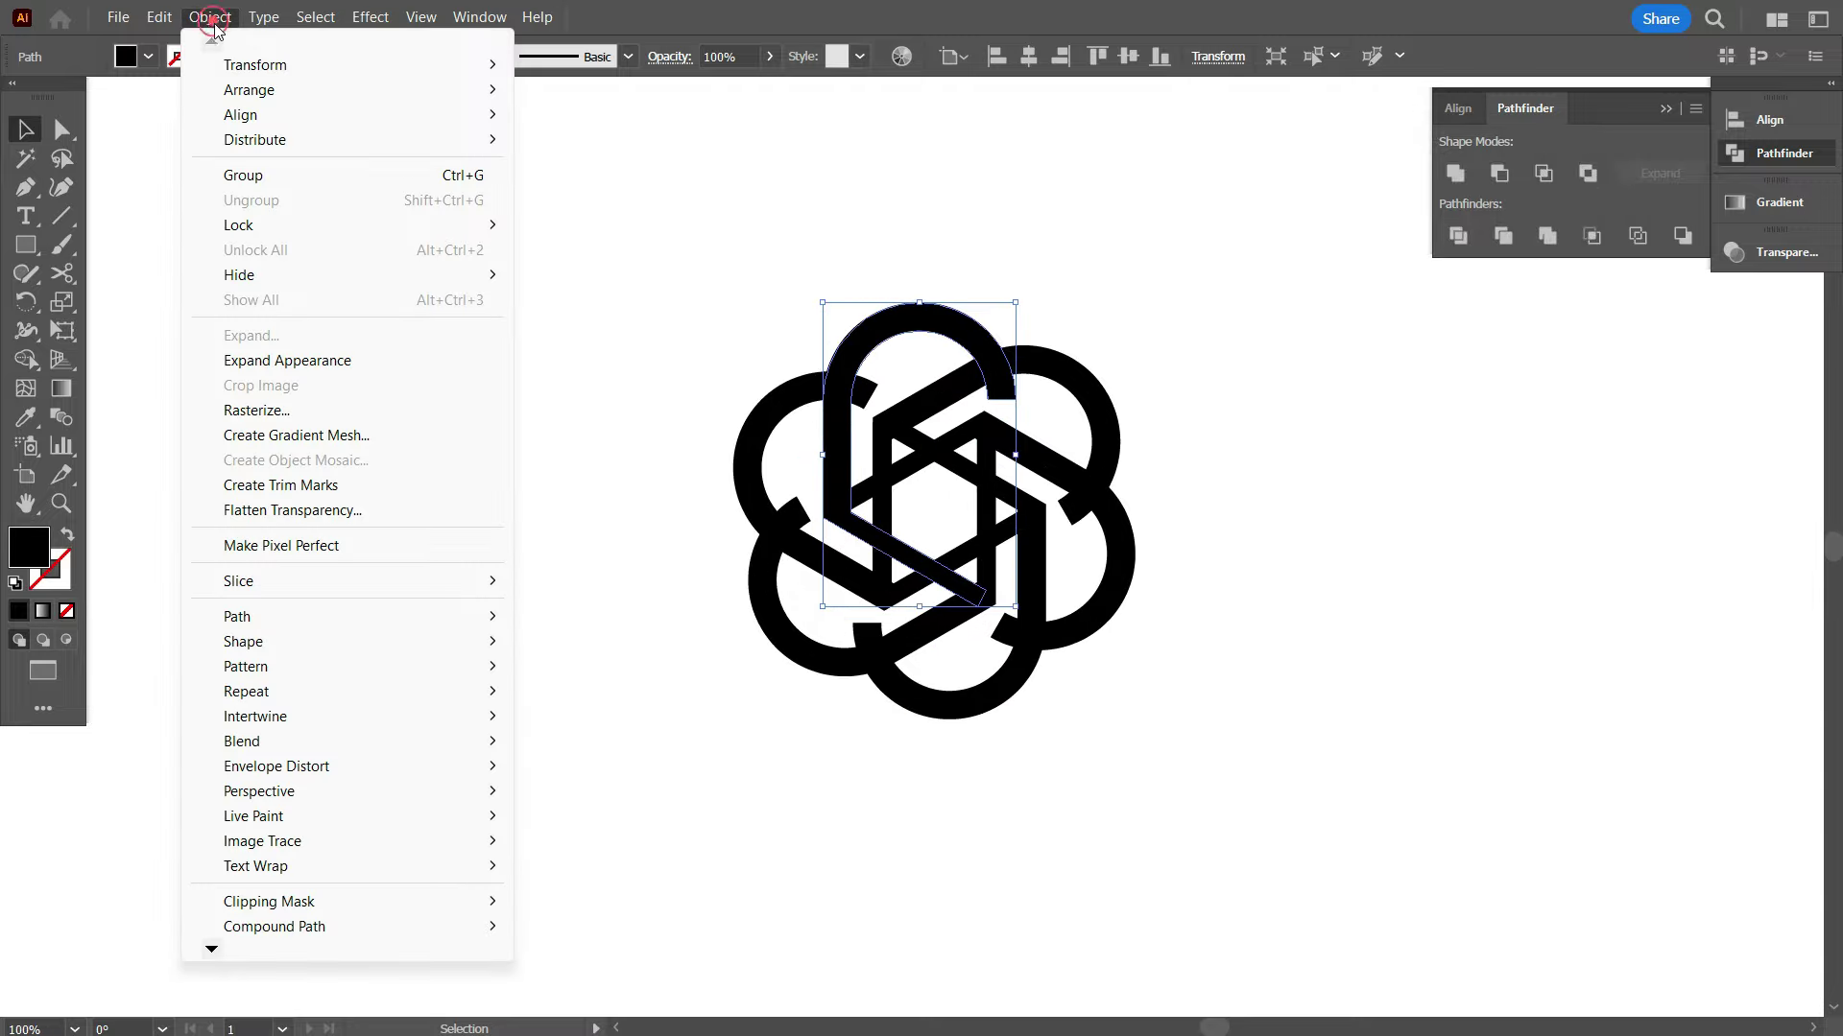
{"action": "left_click", "coordinate": [295, 357]}
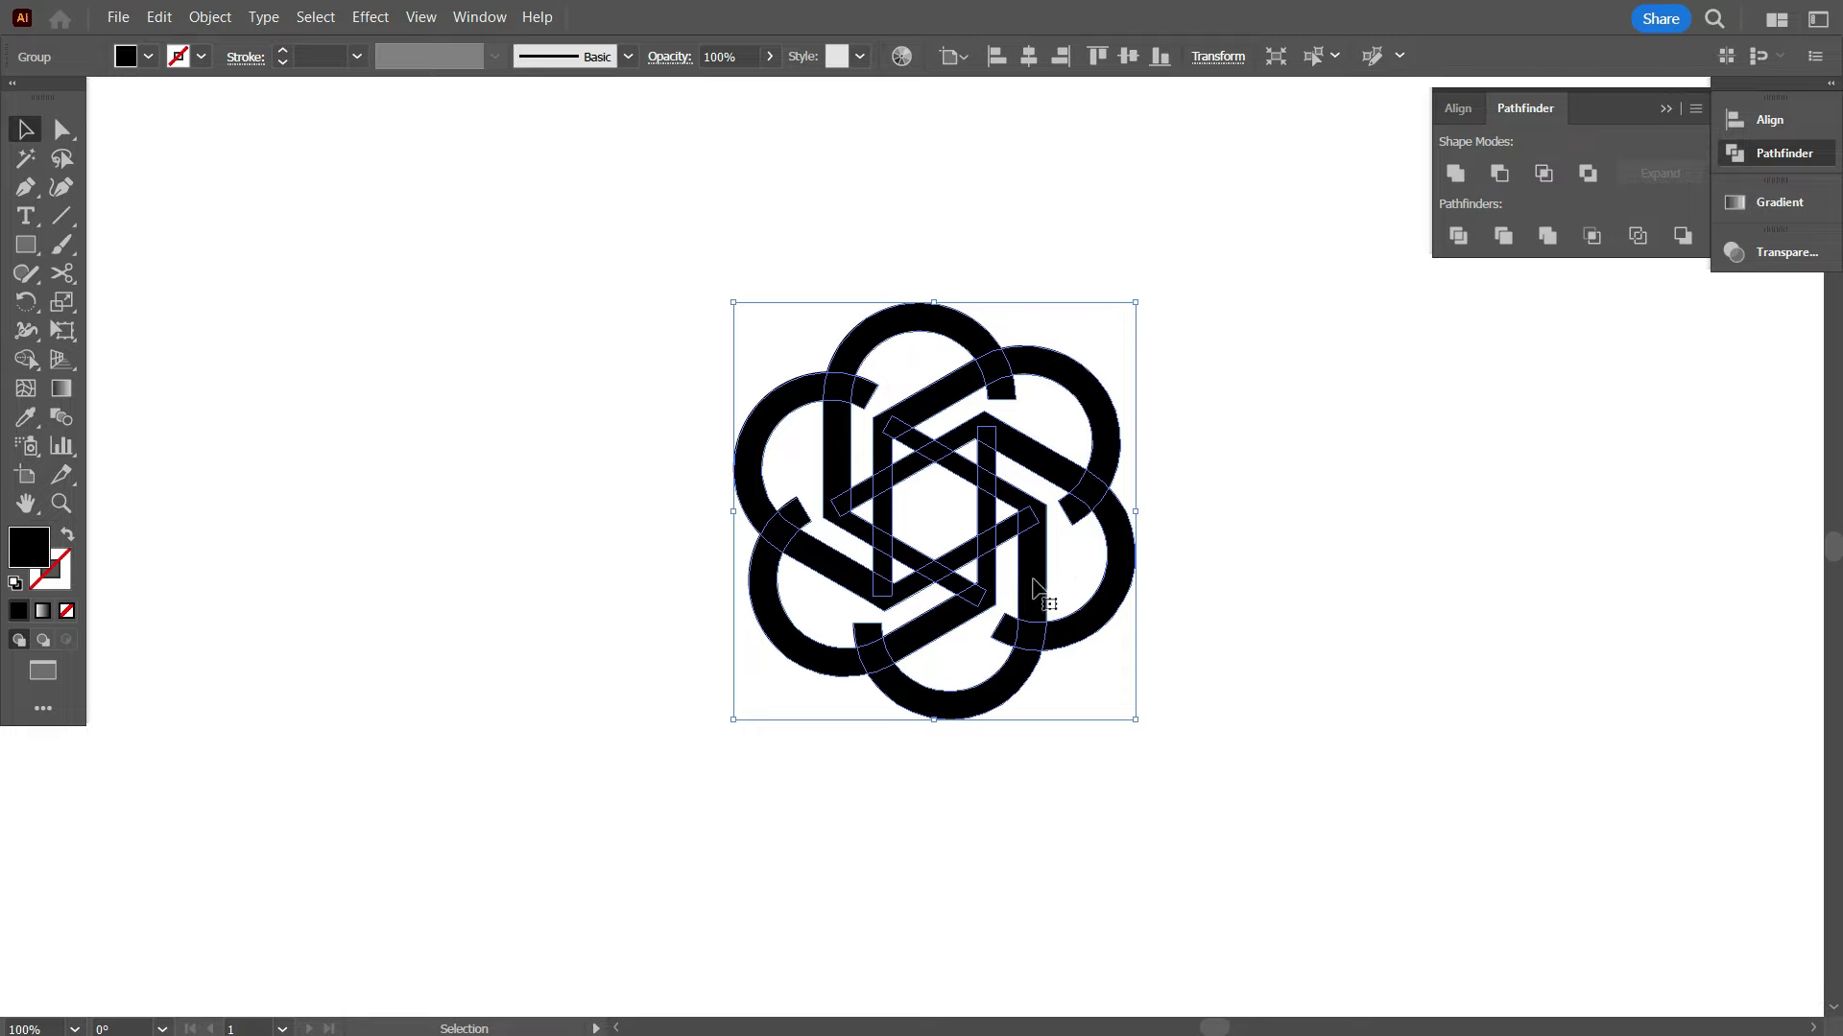
- Merge each notch and inner overlap of the knot using the Shape Builder
{"action": "left_click", "coordinate": [26, 358]}
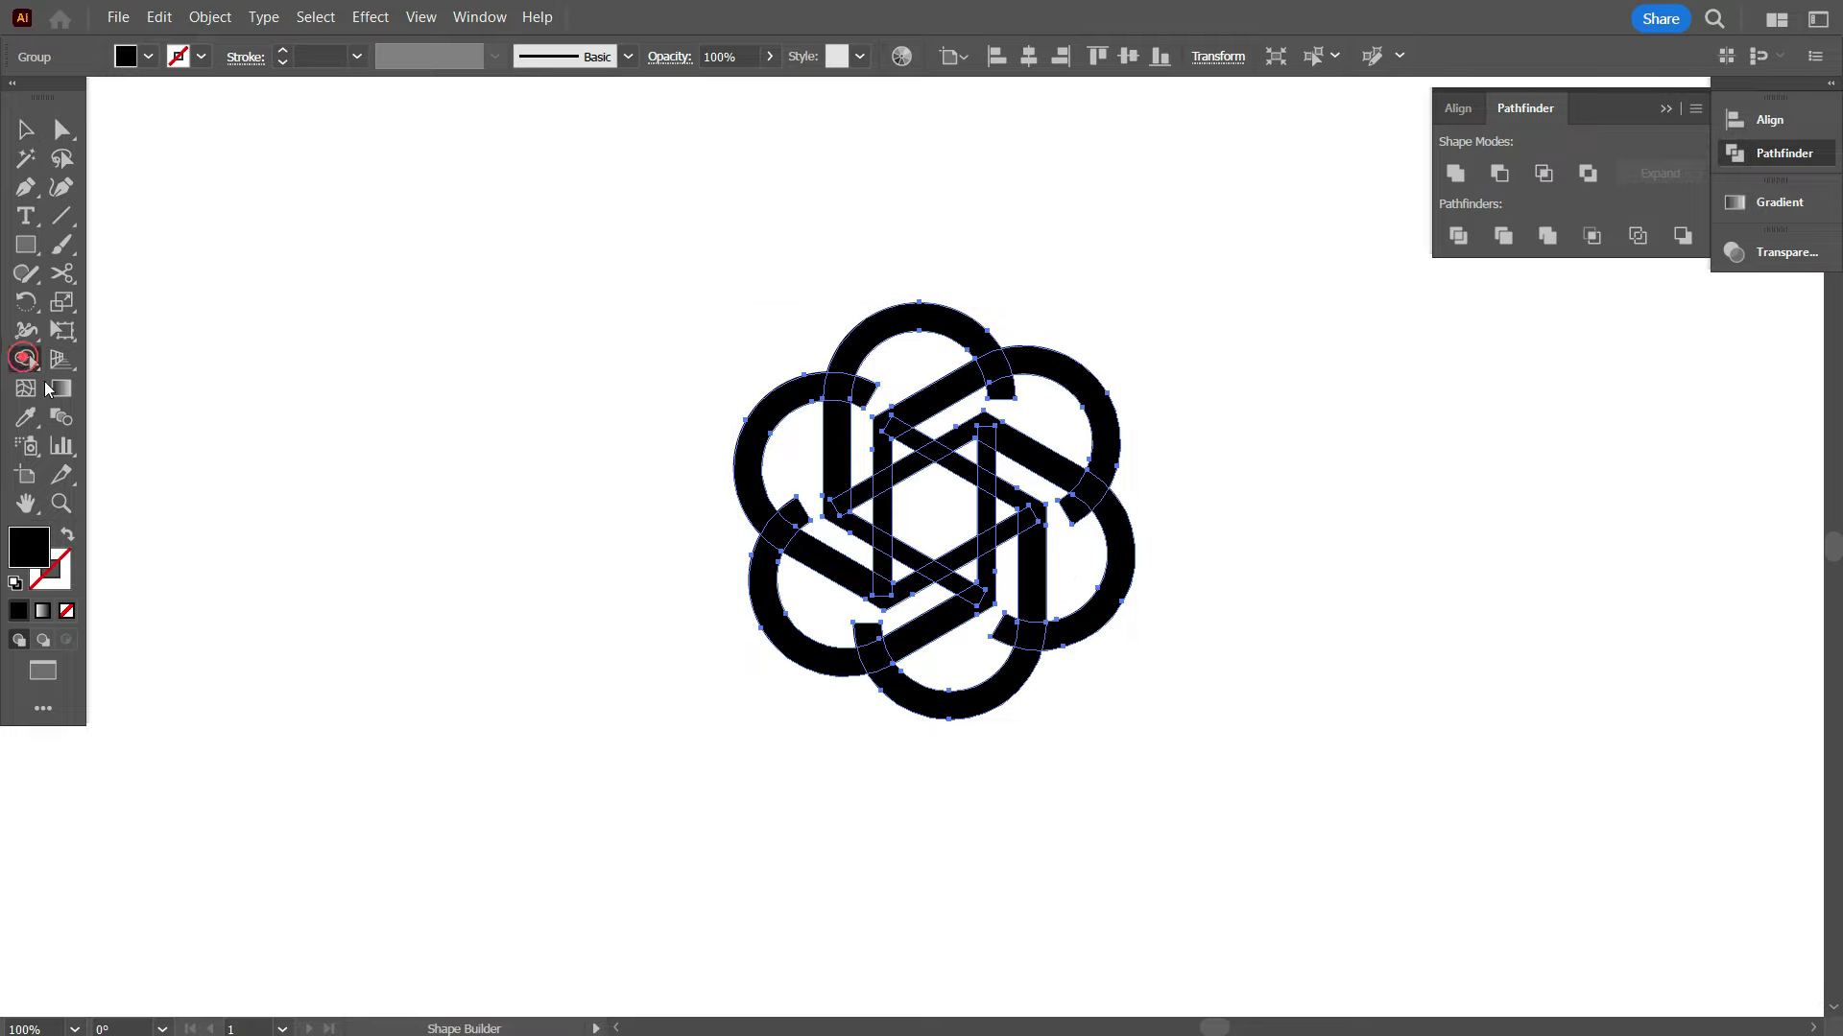
{"action": "scroll", "coordinate": [946, 453], "scroll_direction": "up", "scroll_amount": 1}
{"action": "left_click", "coordinate": [823, 365]}
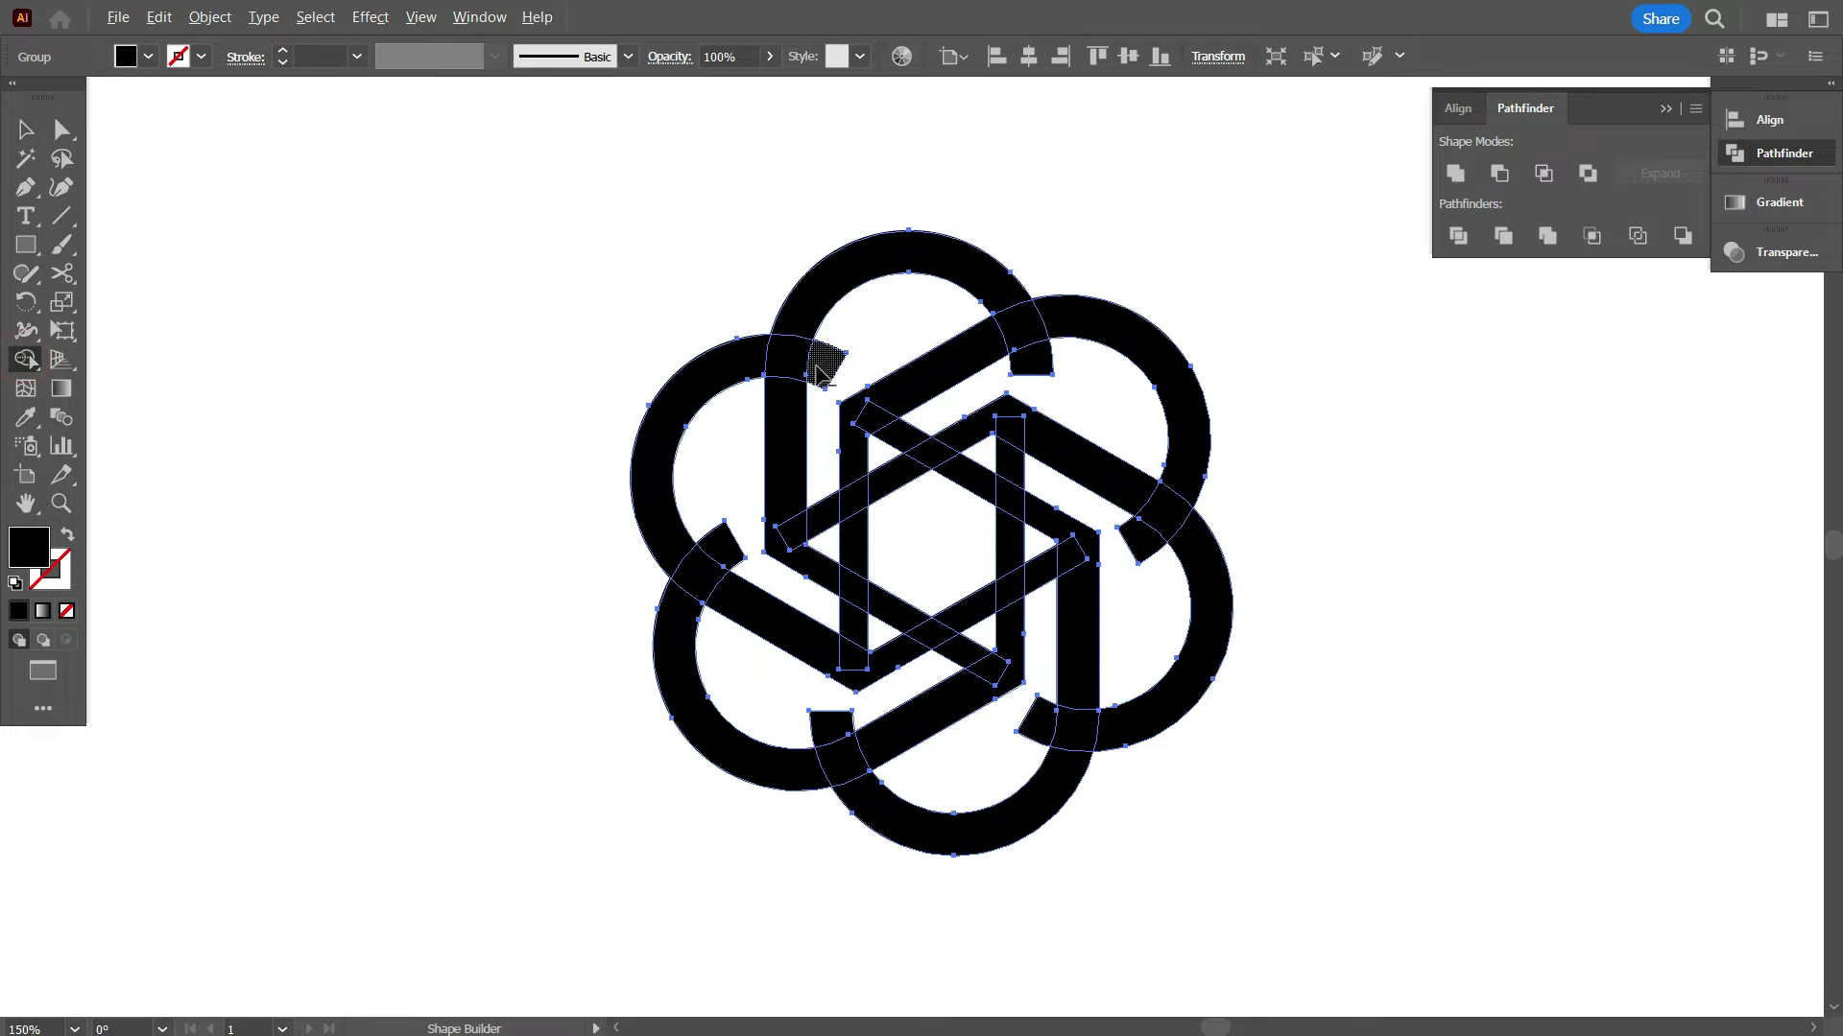
{"action": "left_click", "coordinate": [825, 513]}
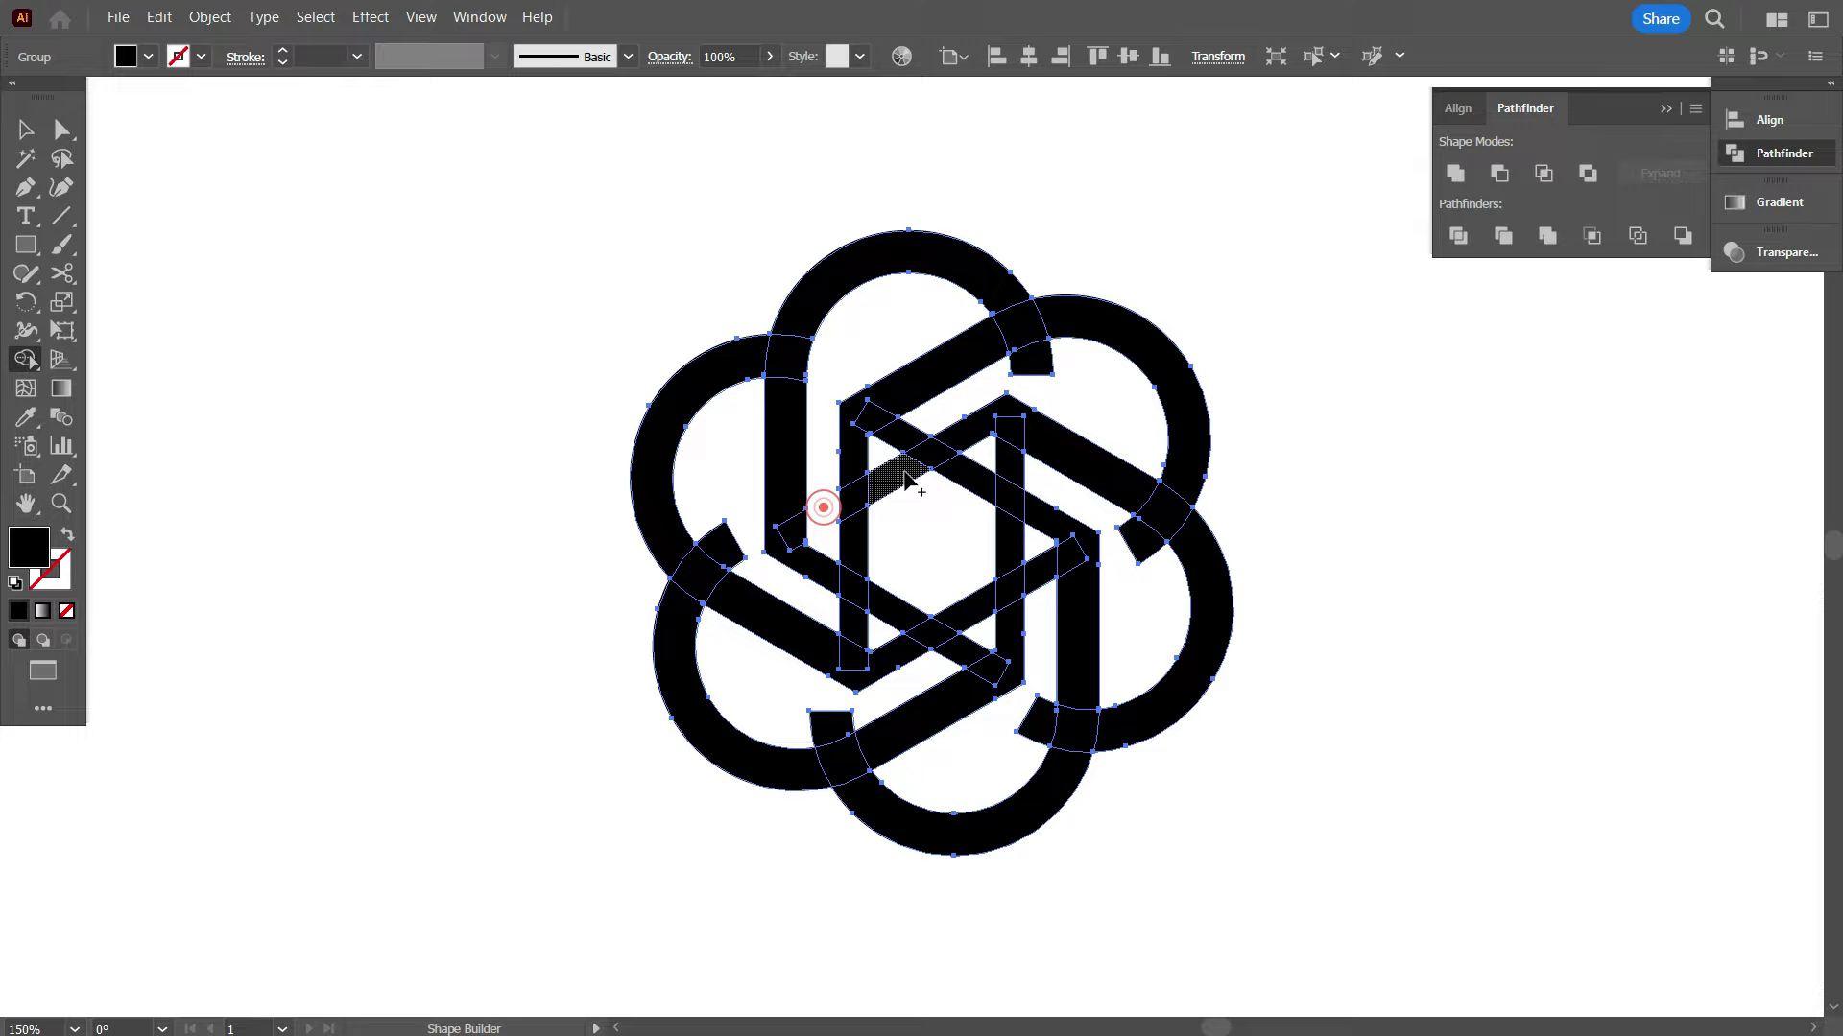
{"action": "left_click", "coordinate": [899, 415]}
{"action": "left_click", "coordinate": [1025, 363]}
{"action": "left_click", "coordinate": [1134, 529]}
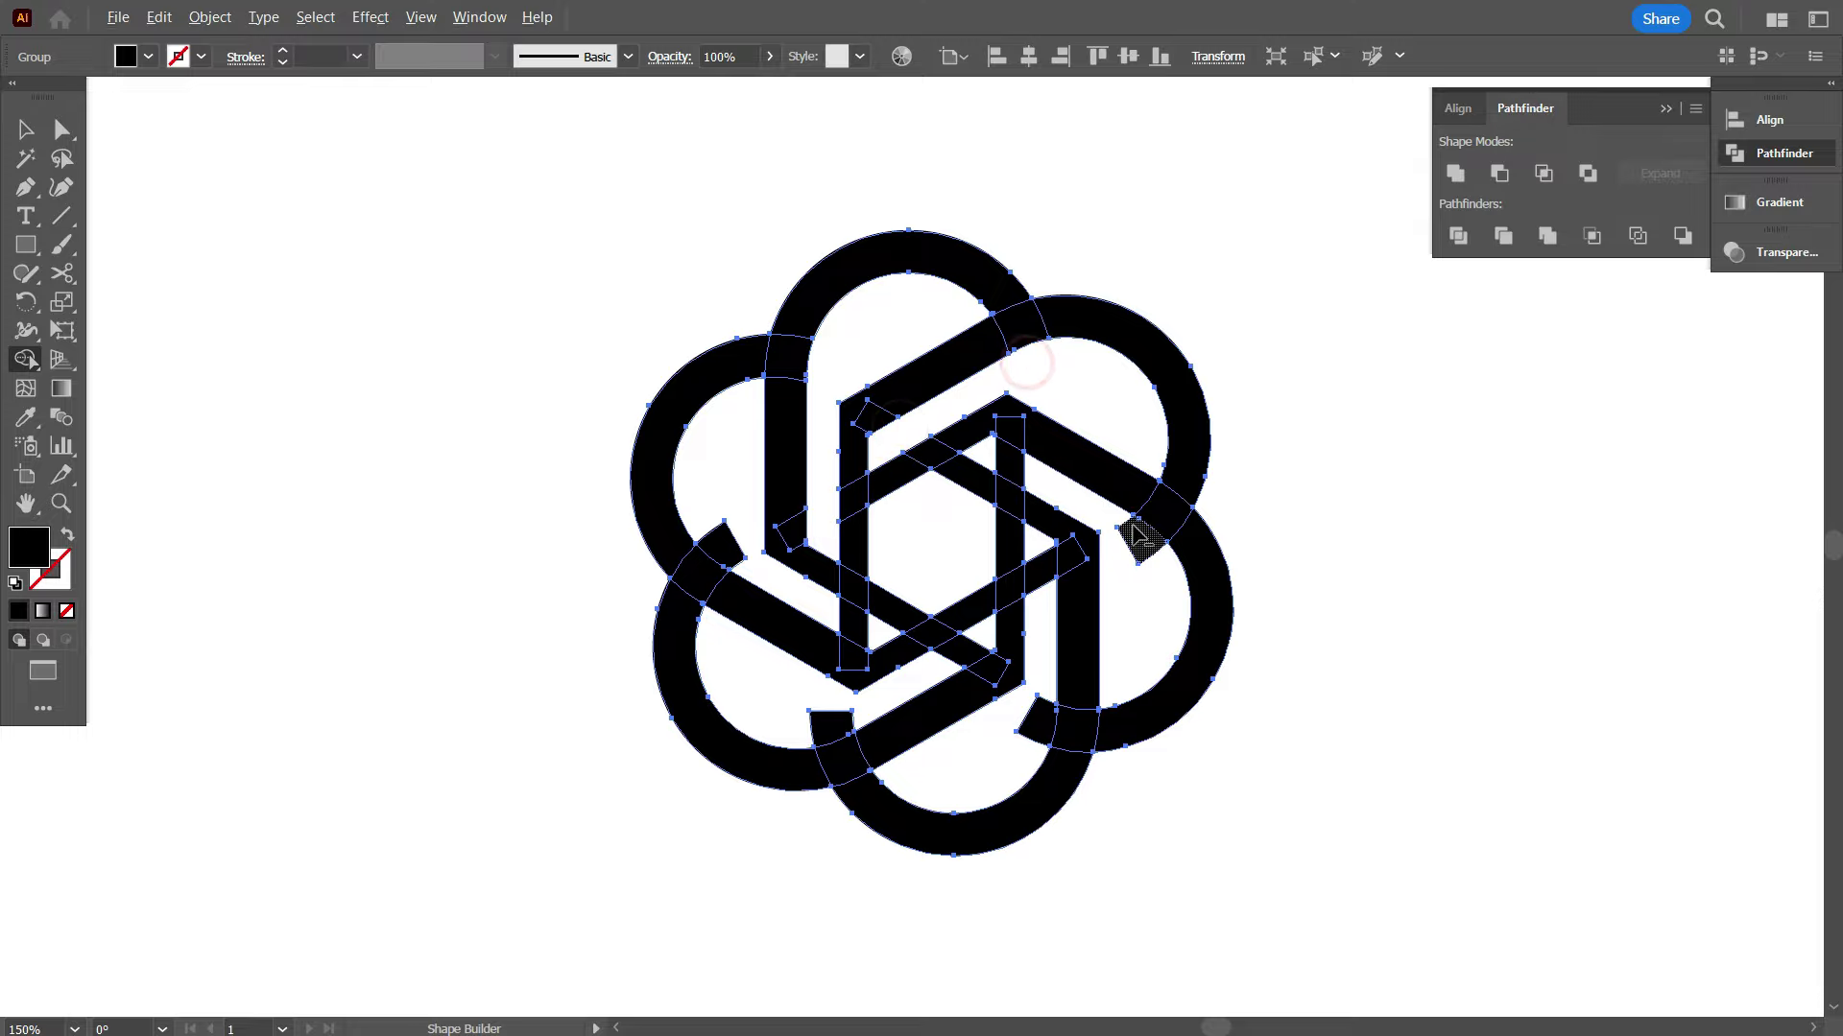
{"action": "left_click", "coordinate": [1012, 458]}
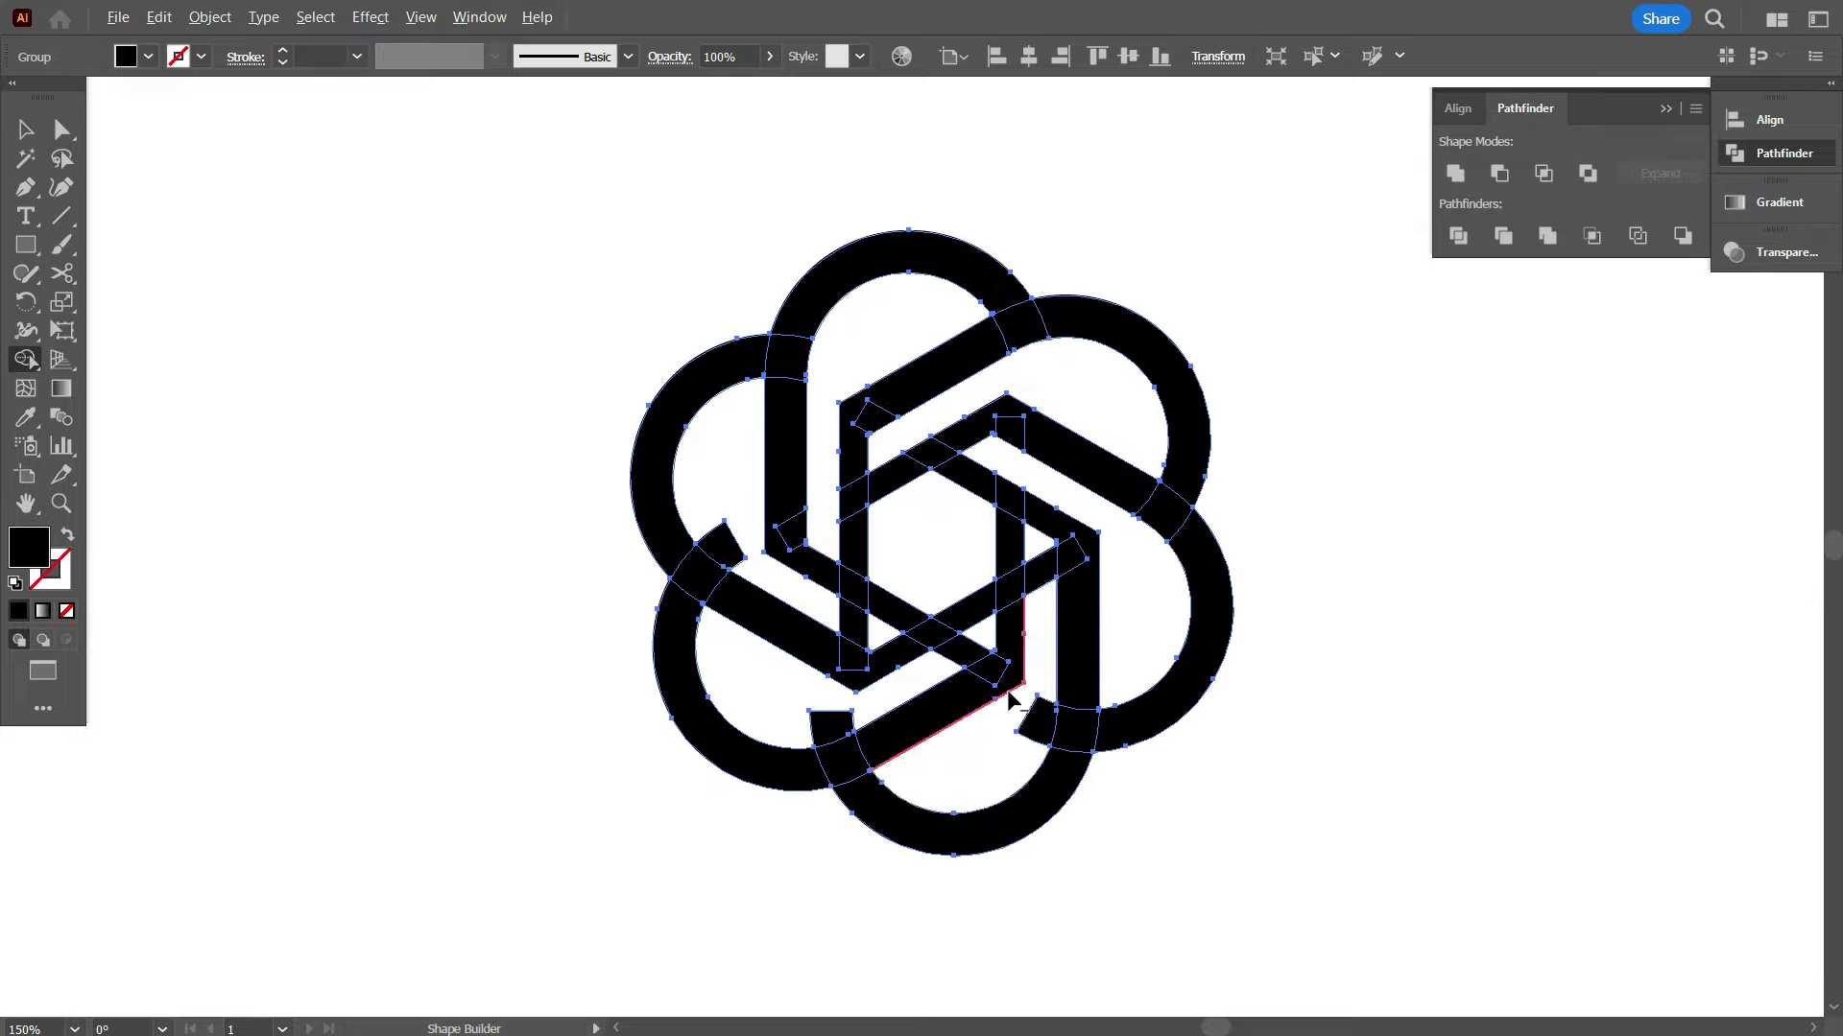
{"action": "left_click", "coordinate": [1031, 734]}
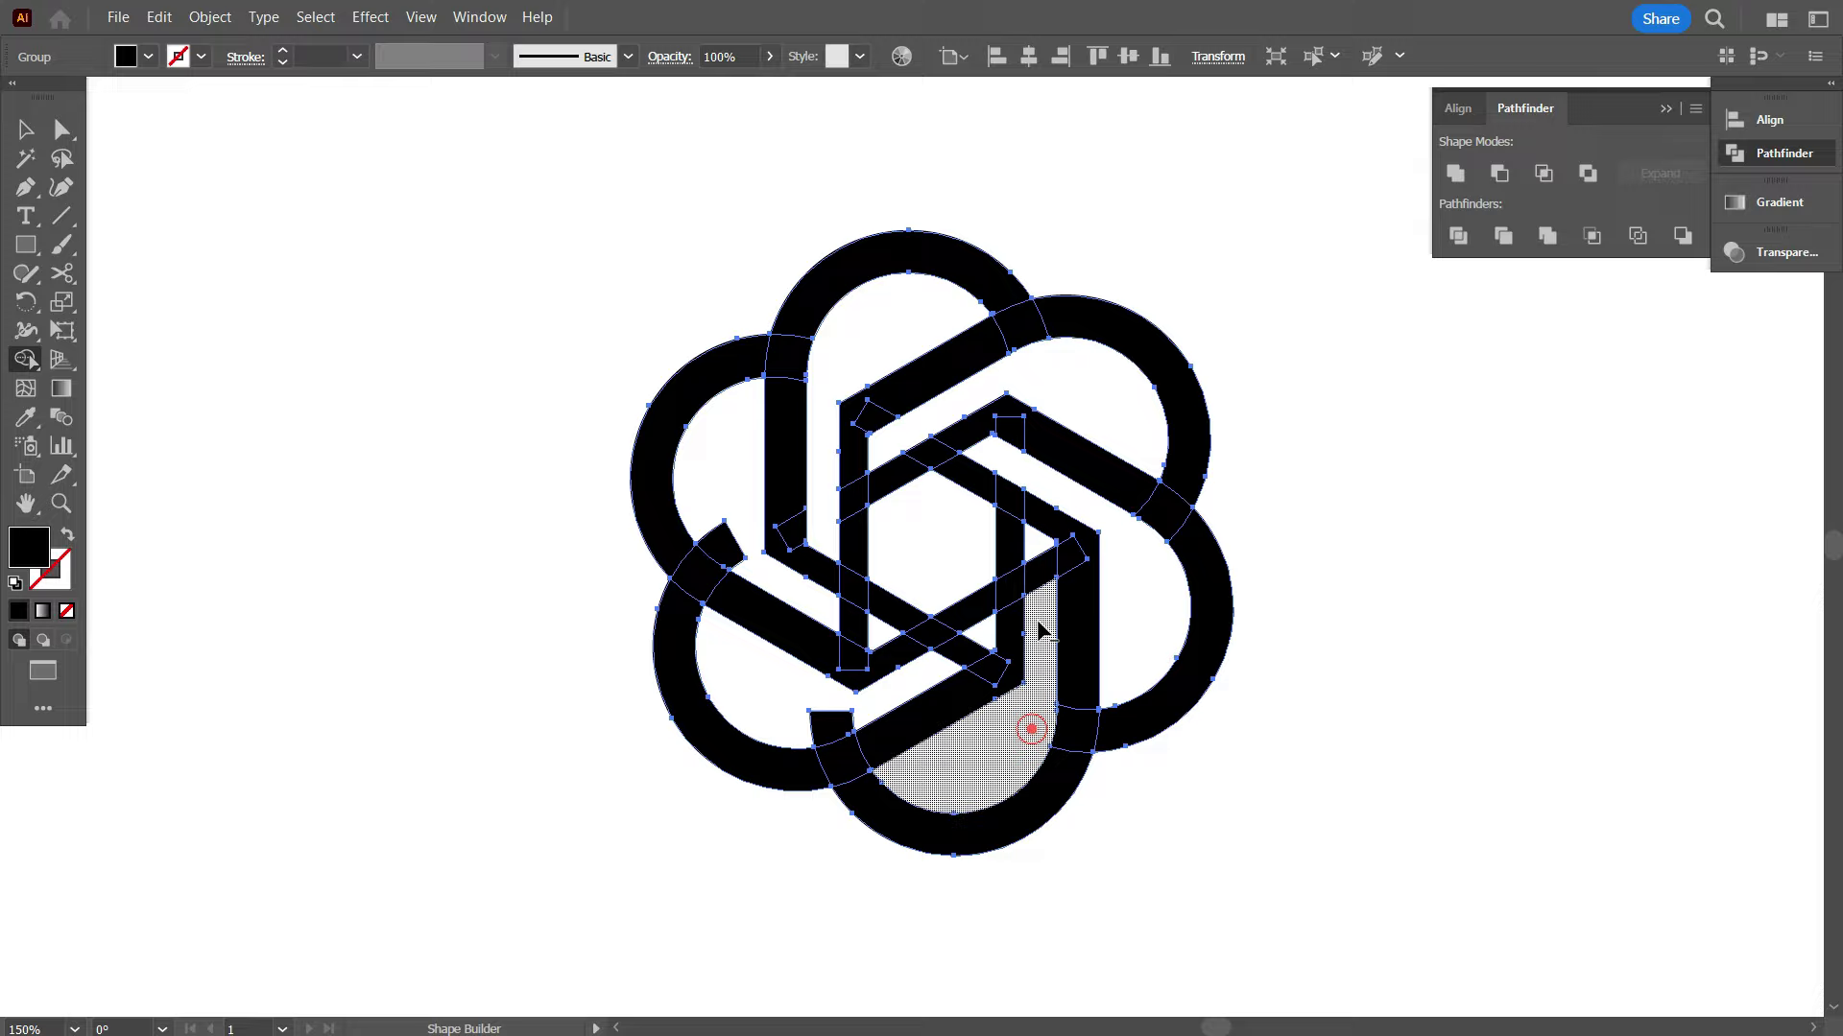
{"action": "left_click", "coordinate": [1038, 558]}
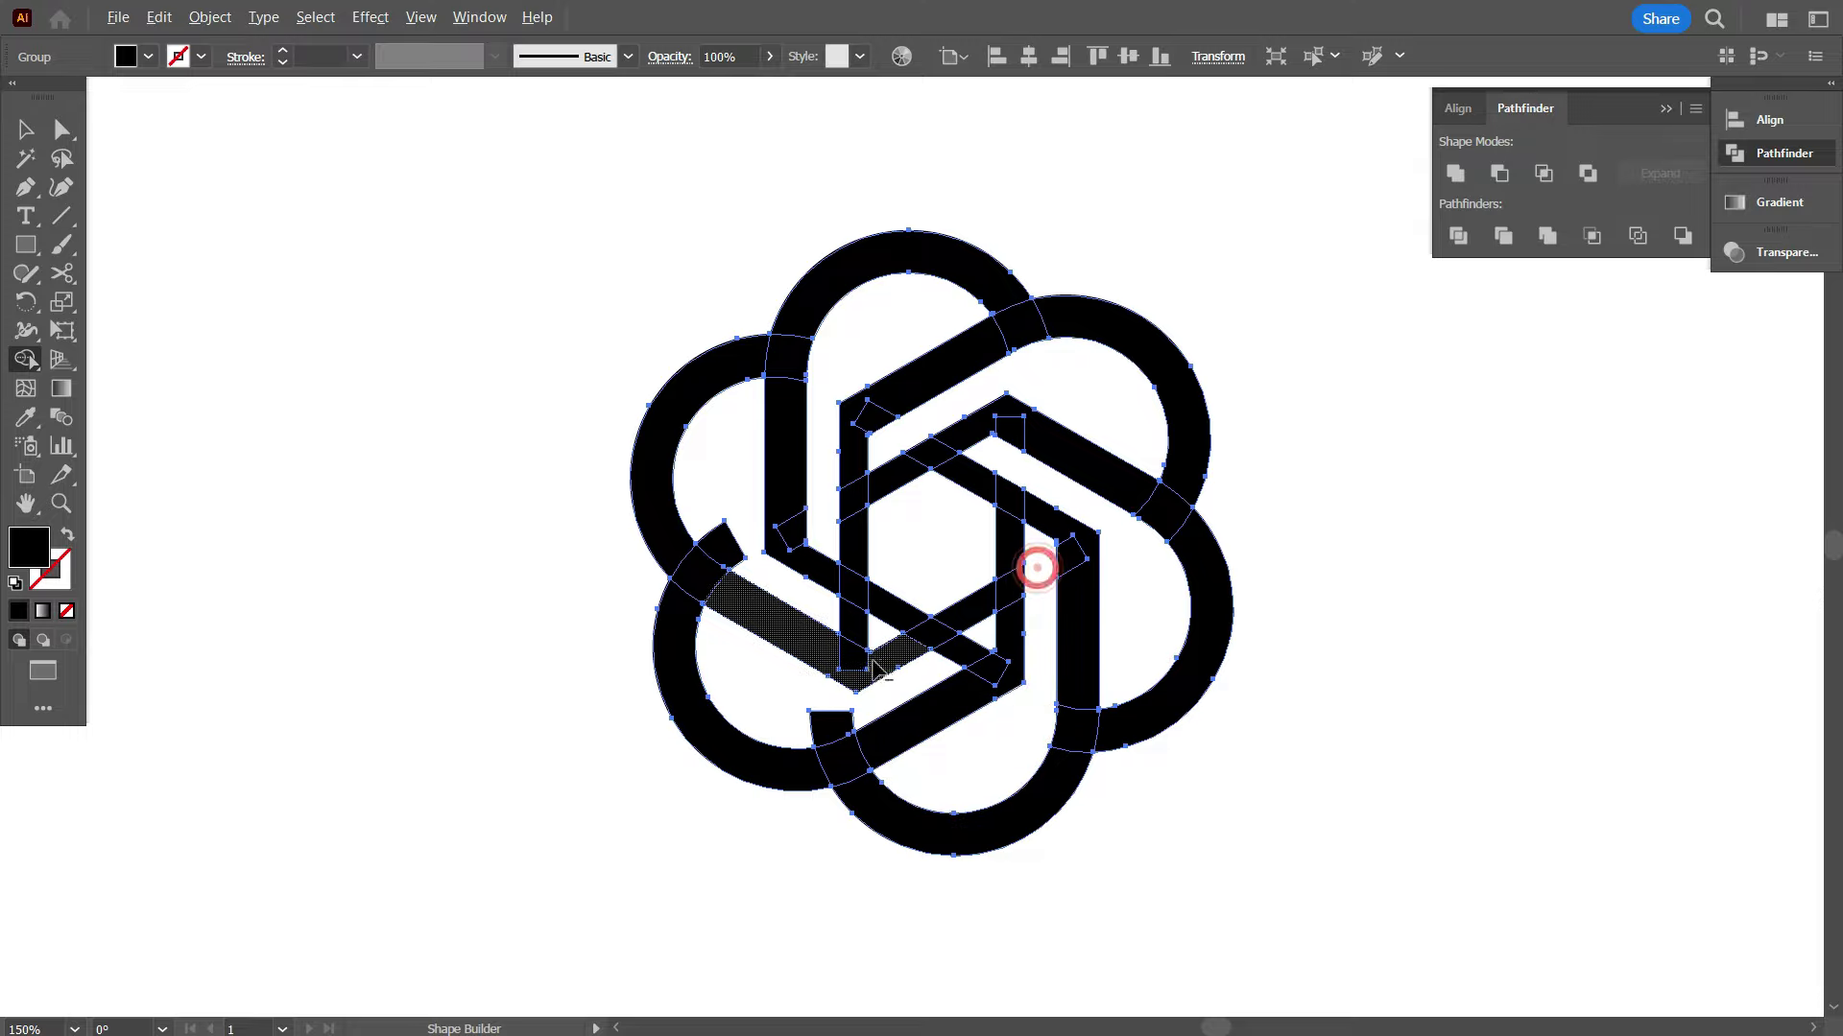
{"action": "left_click", "coordinate": [831, 726]}
{"action": "left_click", "coordinate": [962, 649]}
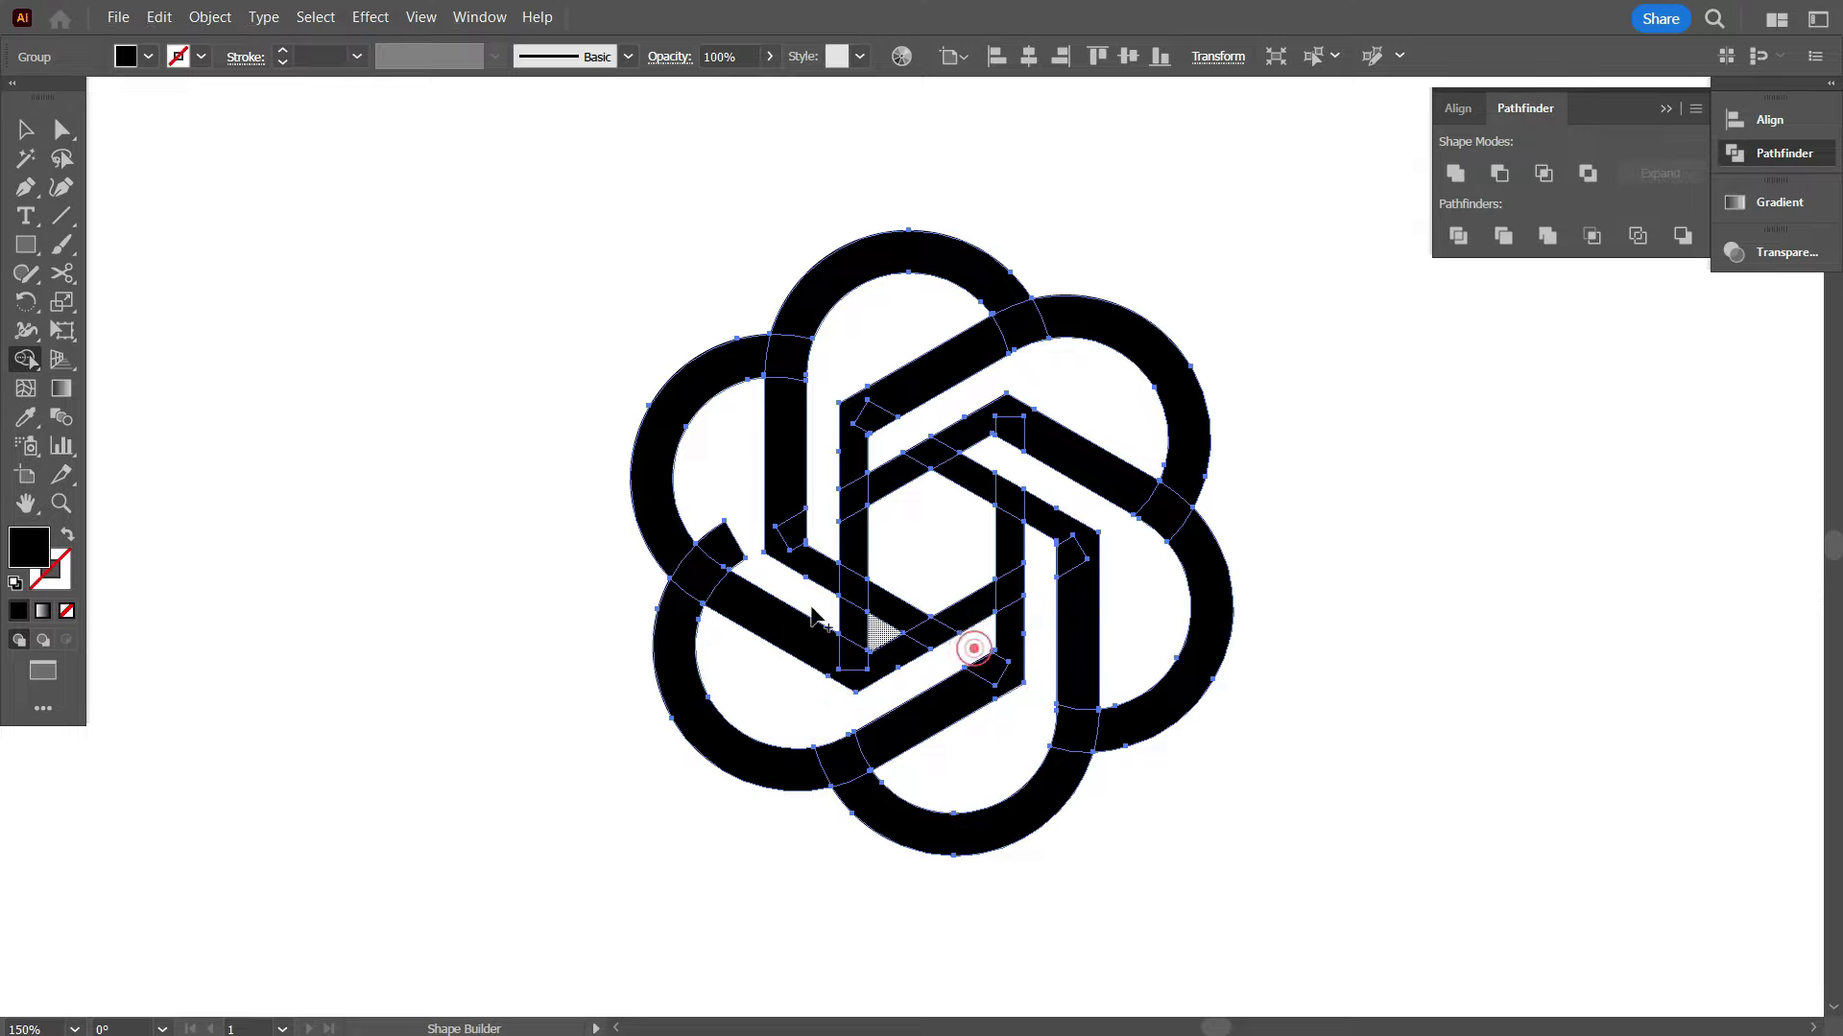
{"action": "left_click", "coordinate": [720, 552]}
{"action": "left_click", "coordinate": [850, 625]}
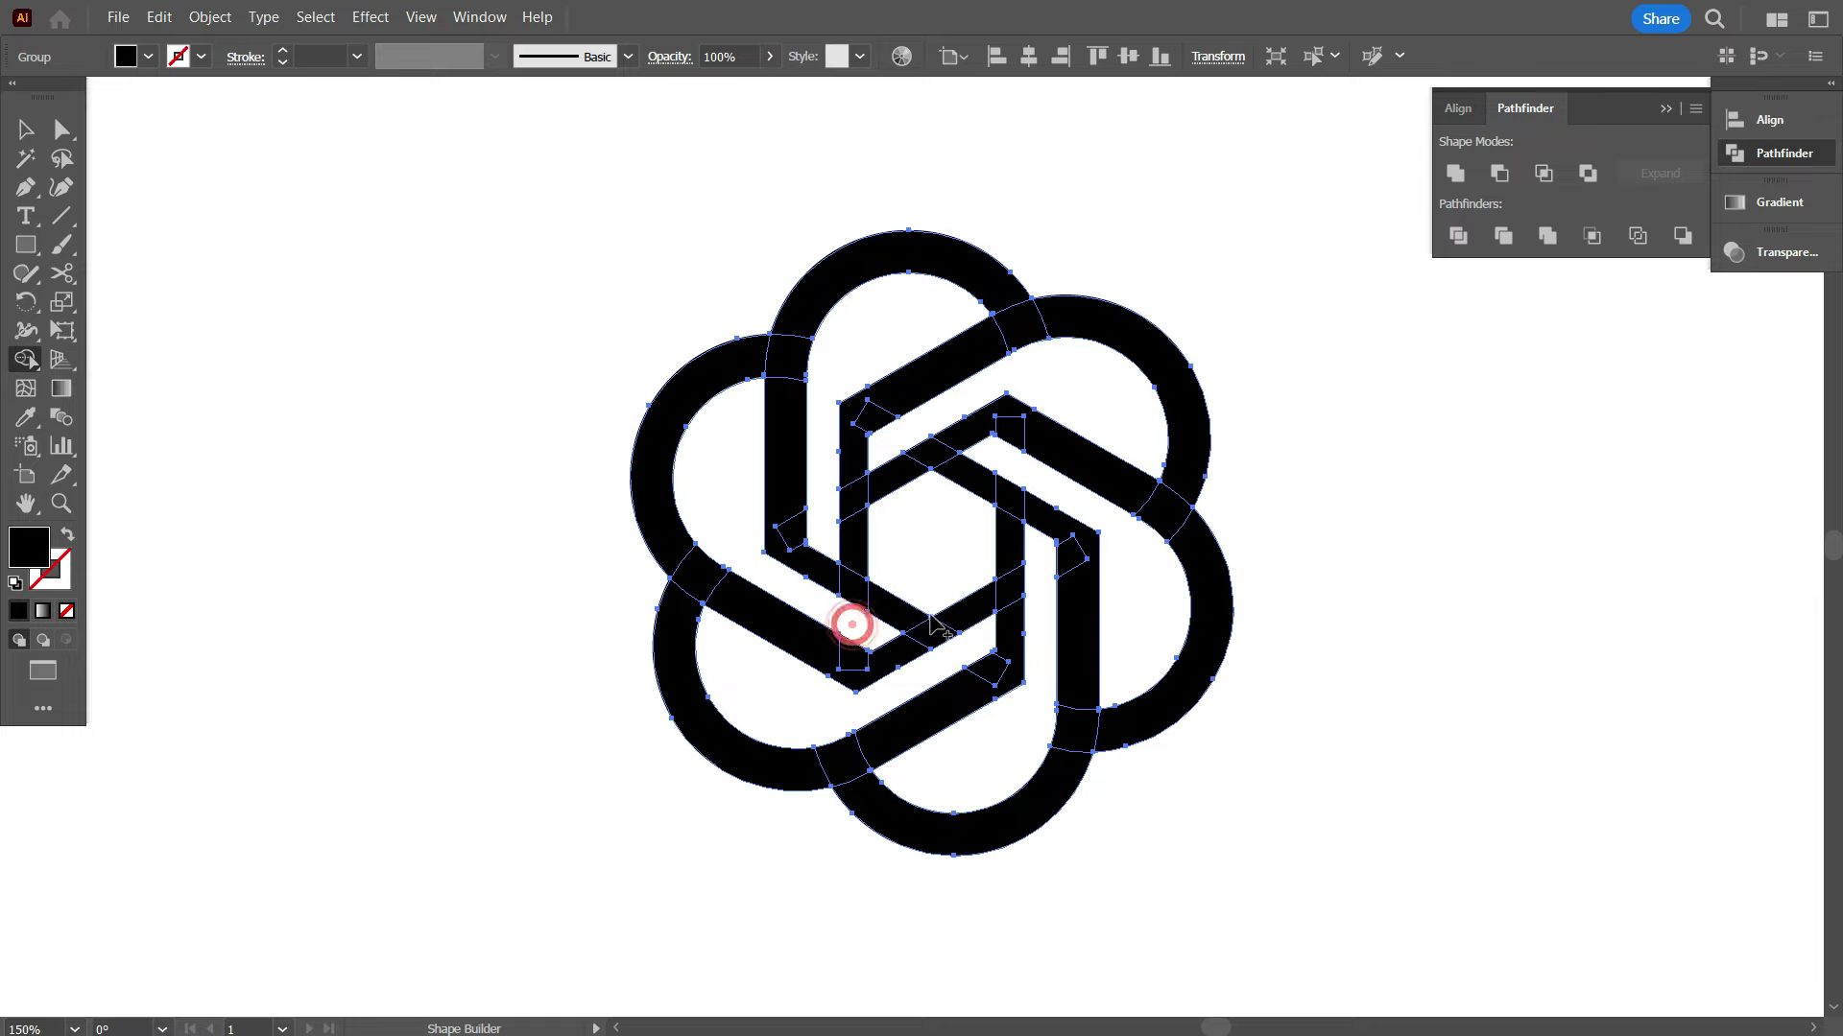
- Unite all logo pieces into one shape with Pathfinder and deselect
{"action": "scroll", "coordinate": [873, 538], "scroll_direction": "down", "scroll_amount": 1, "text": "alt"}
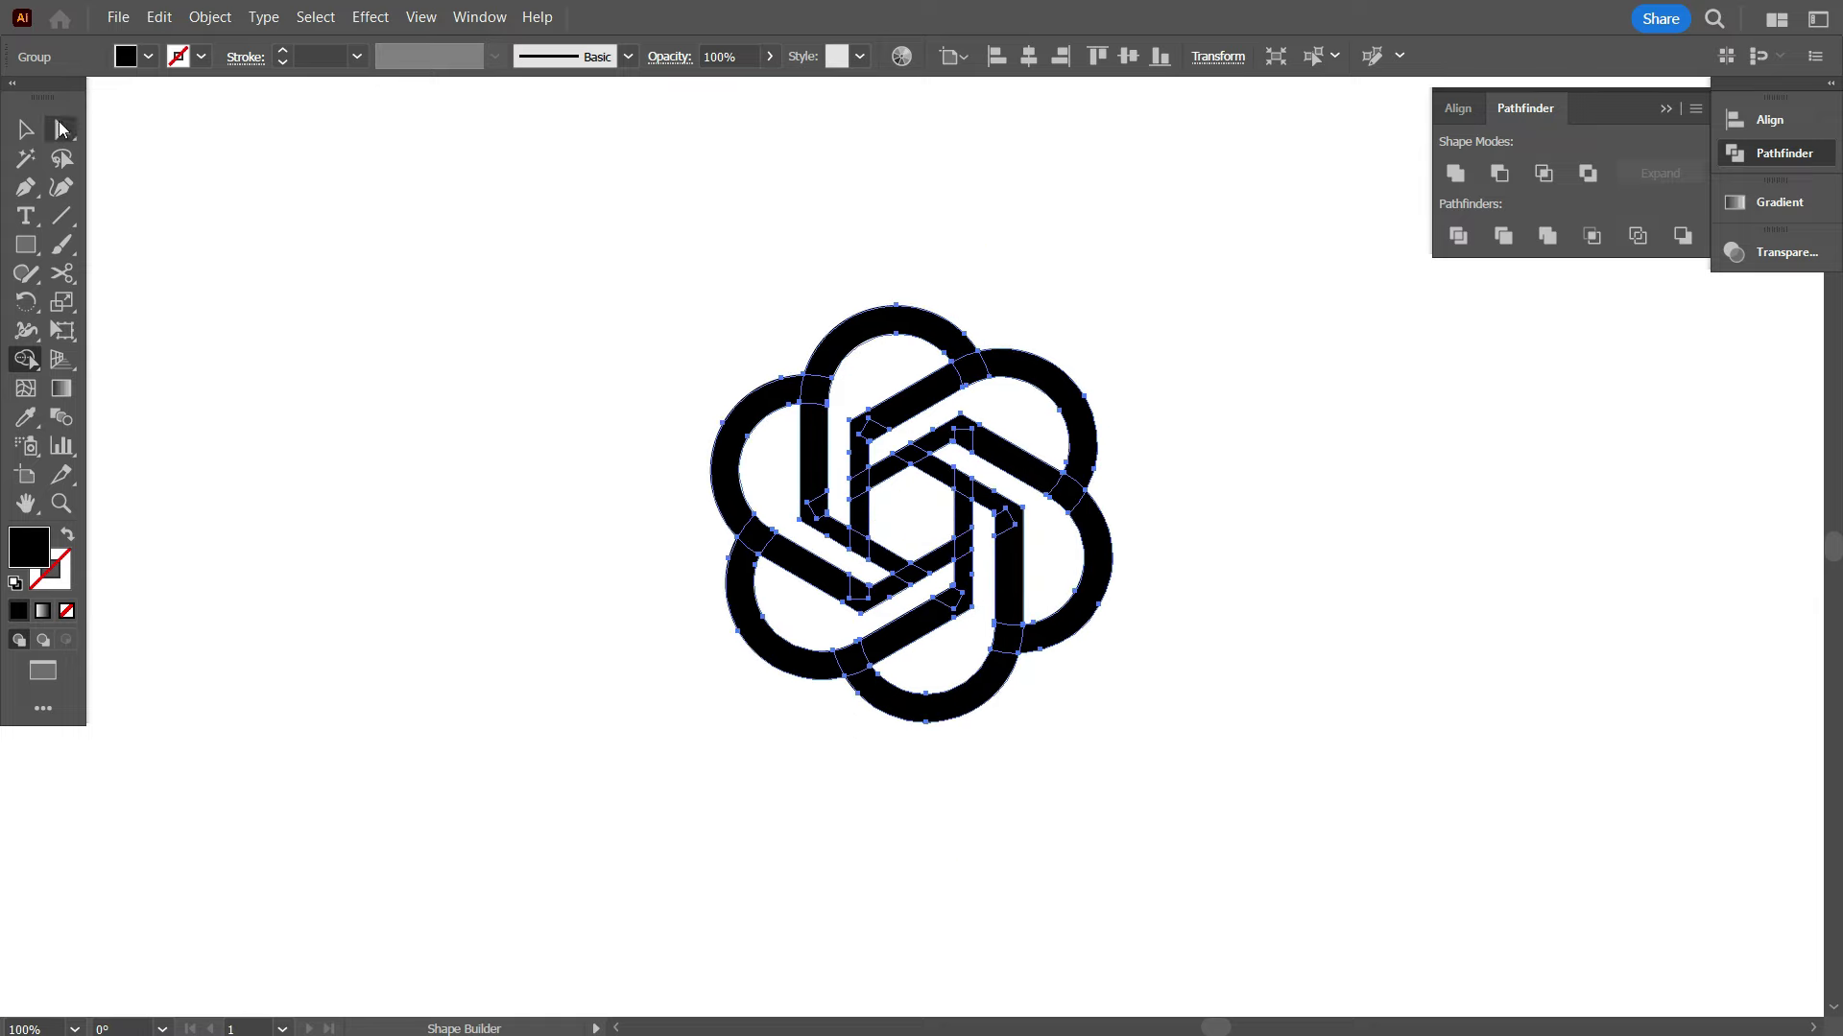
{"action": "left_click", "coordinate": [27, 131]}
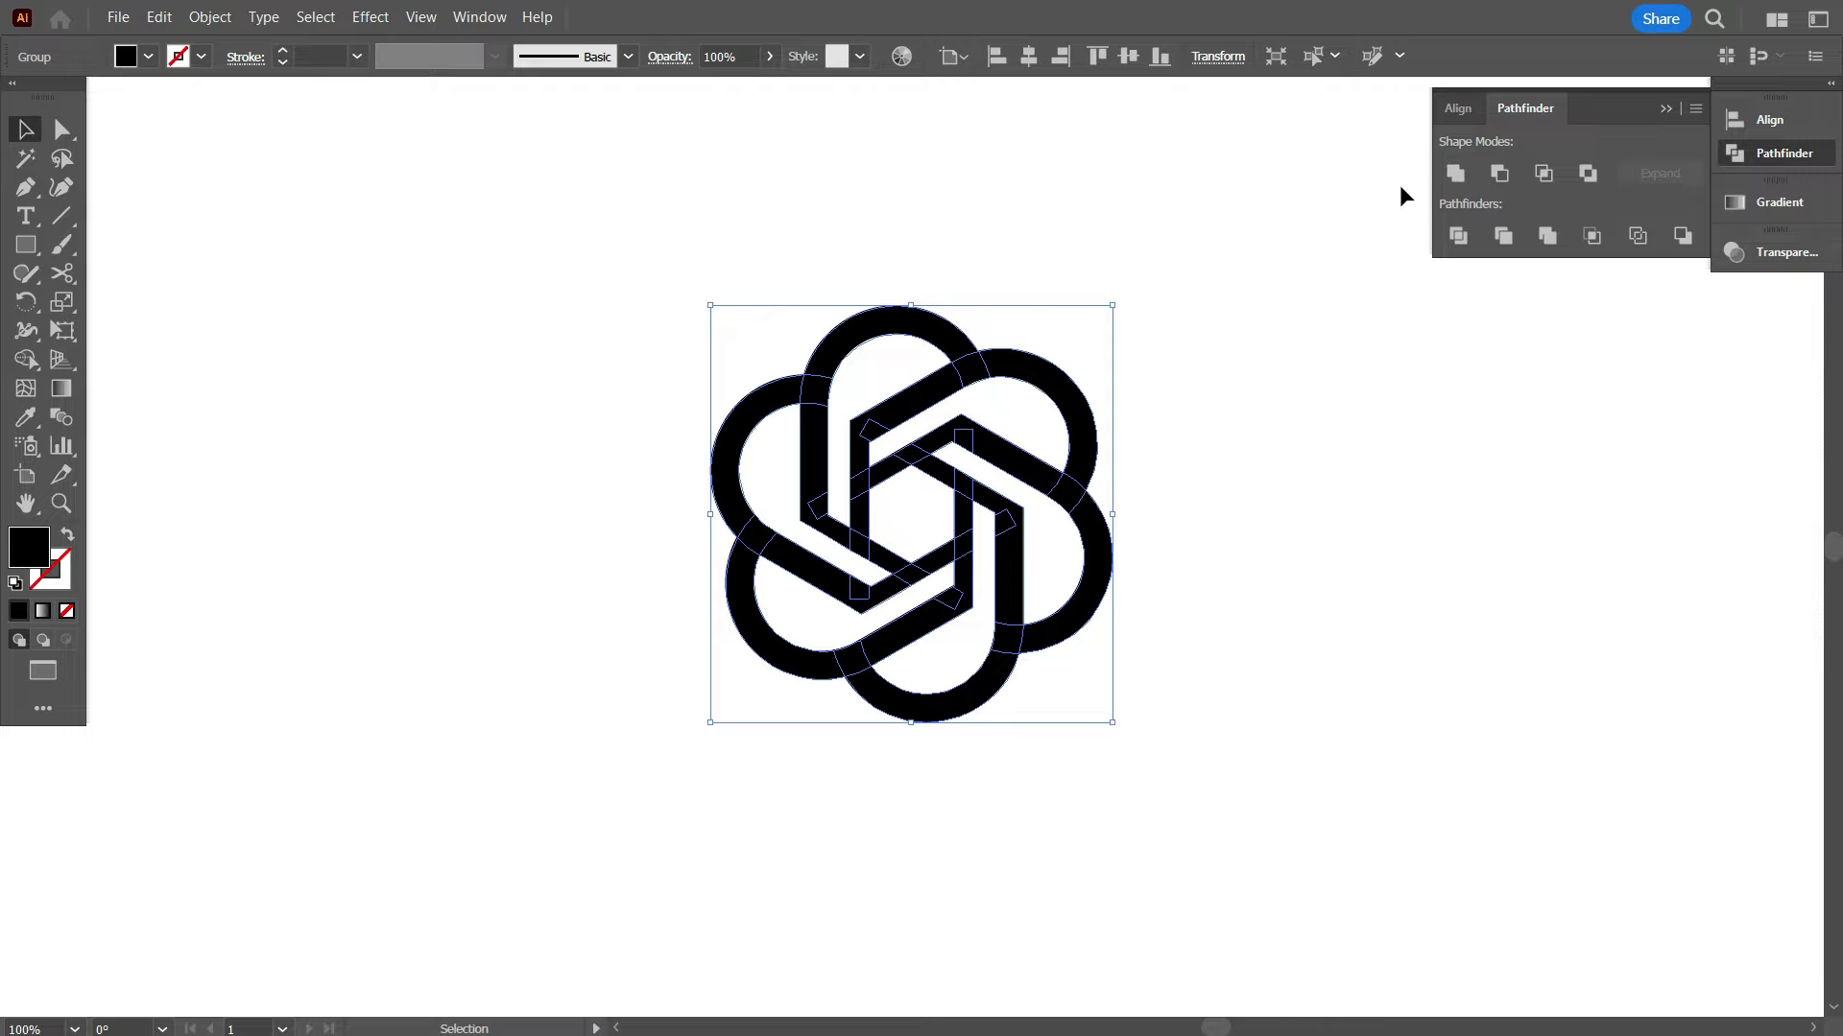
{"action": "left_click", "coordinate": [1455, 174]}
{"action": "left_click", "coordinate": [1279, 426]}
{"action": "scroll", "coordinate": [1119, 590], "scroll_direction": "down", "scroll_amount": 1}
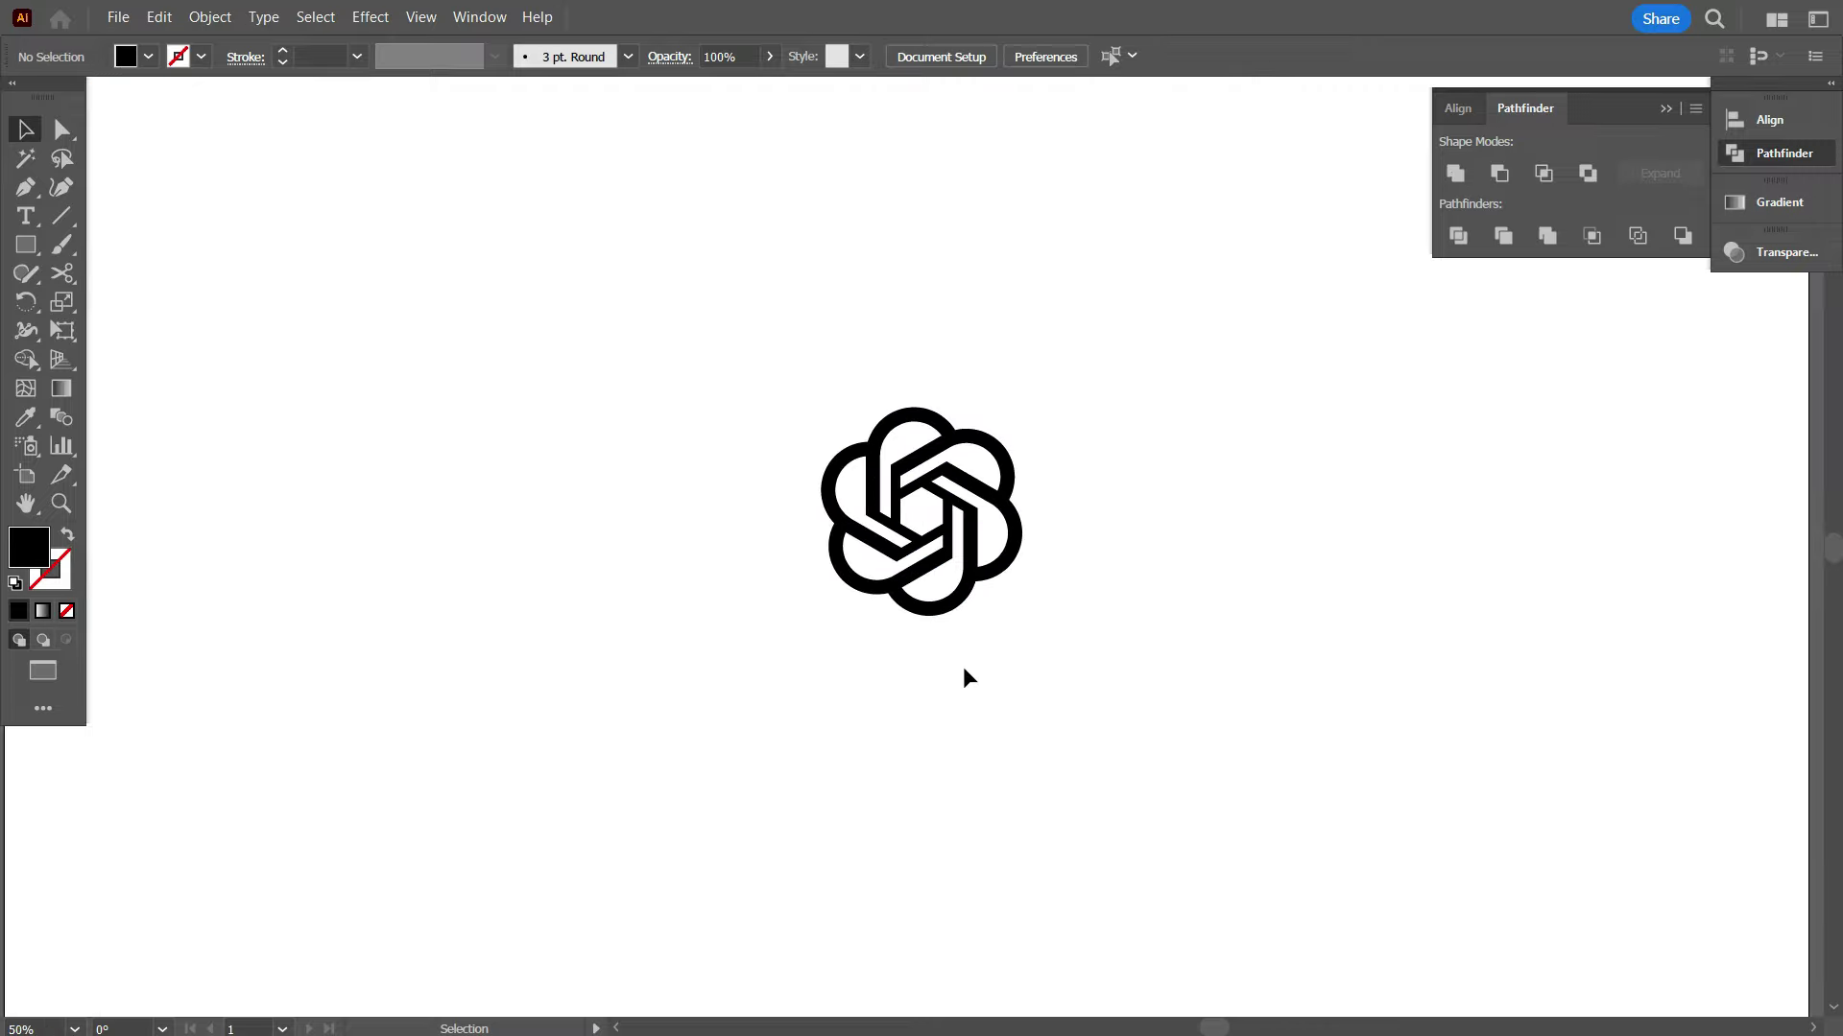
- Draw a black square left of the logo and drag a copy over the logo
{"action": "left_click", "coordinate": [26, 246]}
{"action": "mouse_move", "coordinate": [288, 342]}
{"action": "left_mouse_down"}
{"action": "mouse_move", "coordinate": [676, 746]}
{"action": "mouse_move", "coordinate": [611, 689]}
{"action": "left_mouse_up"}
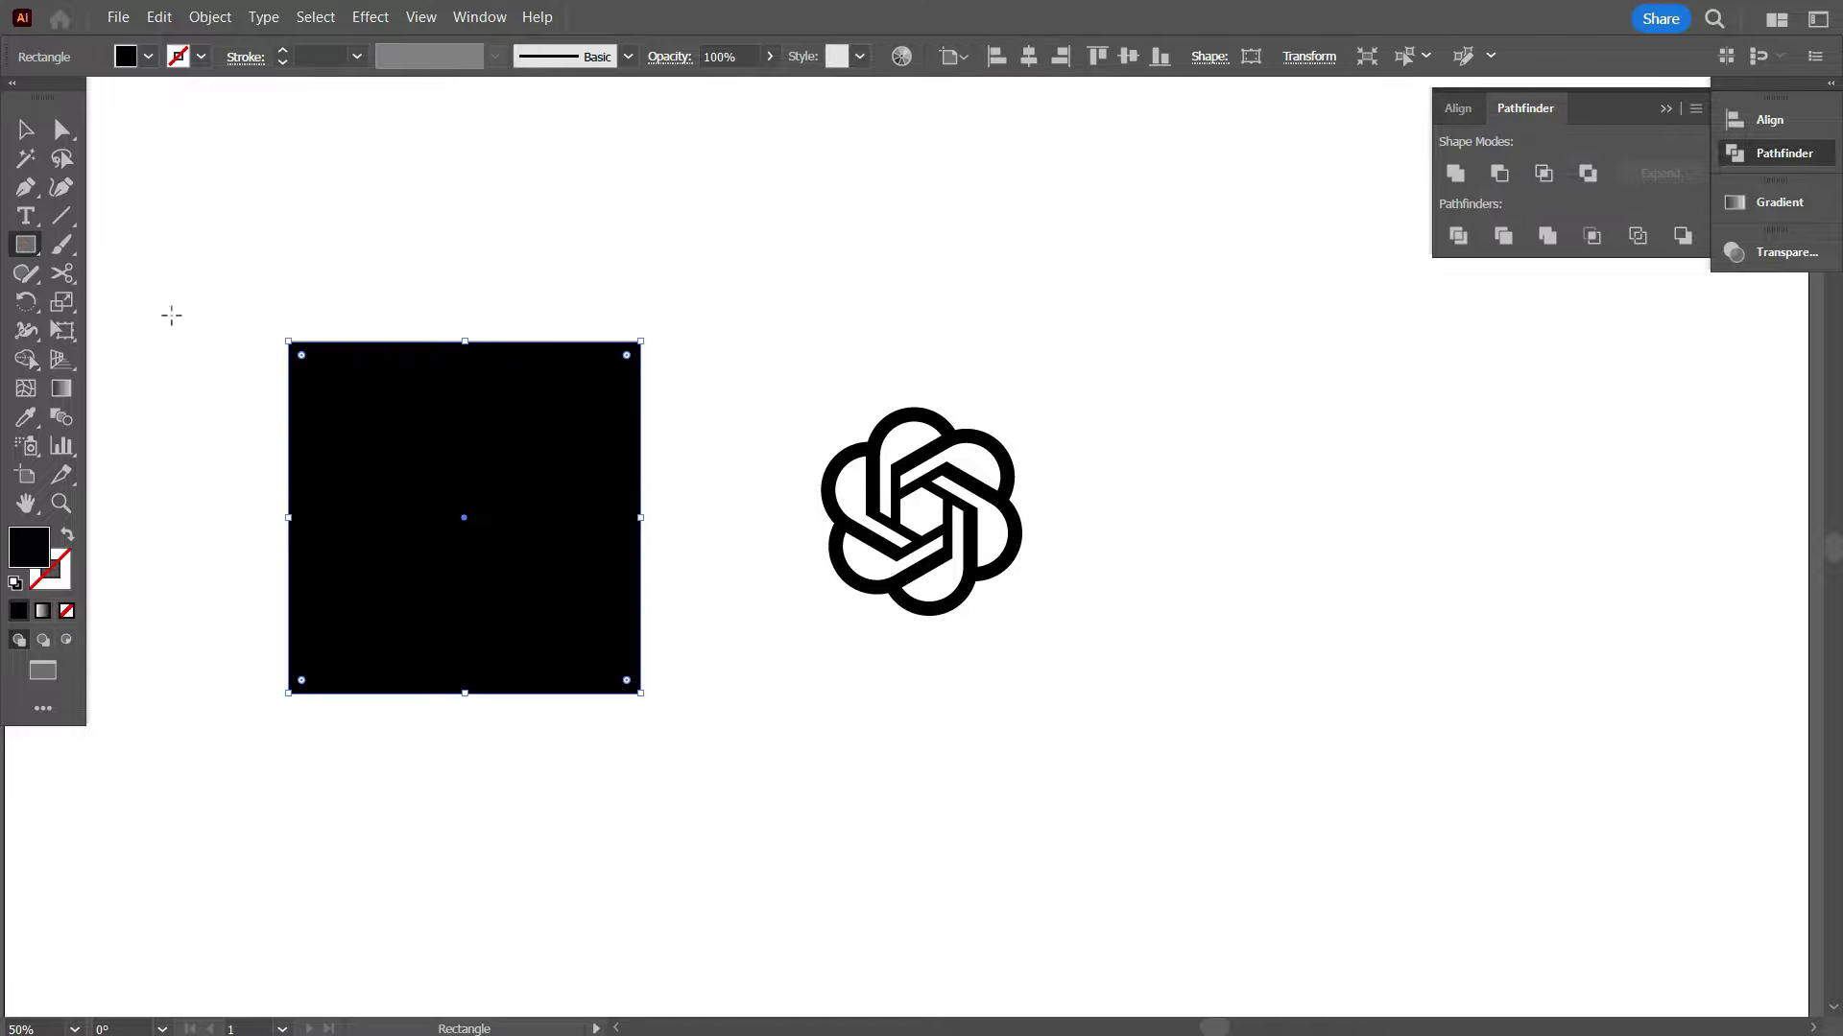
{"action": "left_click", "coordinate": [26, 130]}
{"action": "mouse_move", "coordinate": [349, 471]}
{"action": "left_mouse_down"}
{"action": "mouse_move", "coordinate": [868, 471]}
{"action": "mouse_move", "coordinate": [765, 472]}
{"action": "left_mouse_up"}
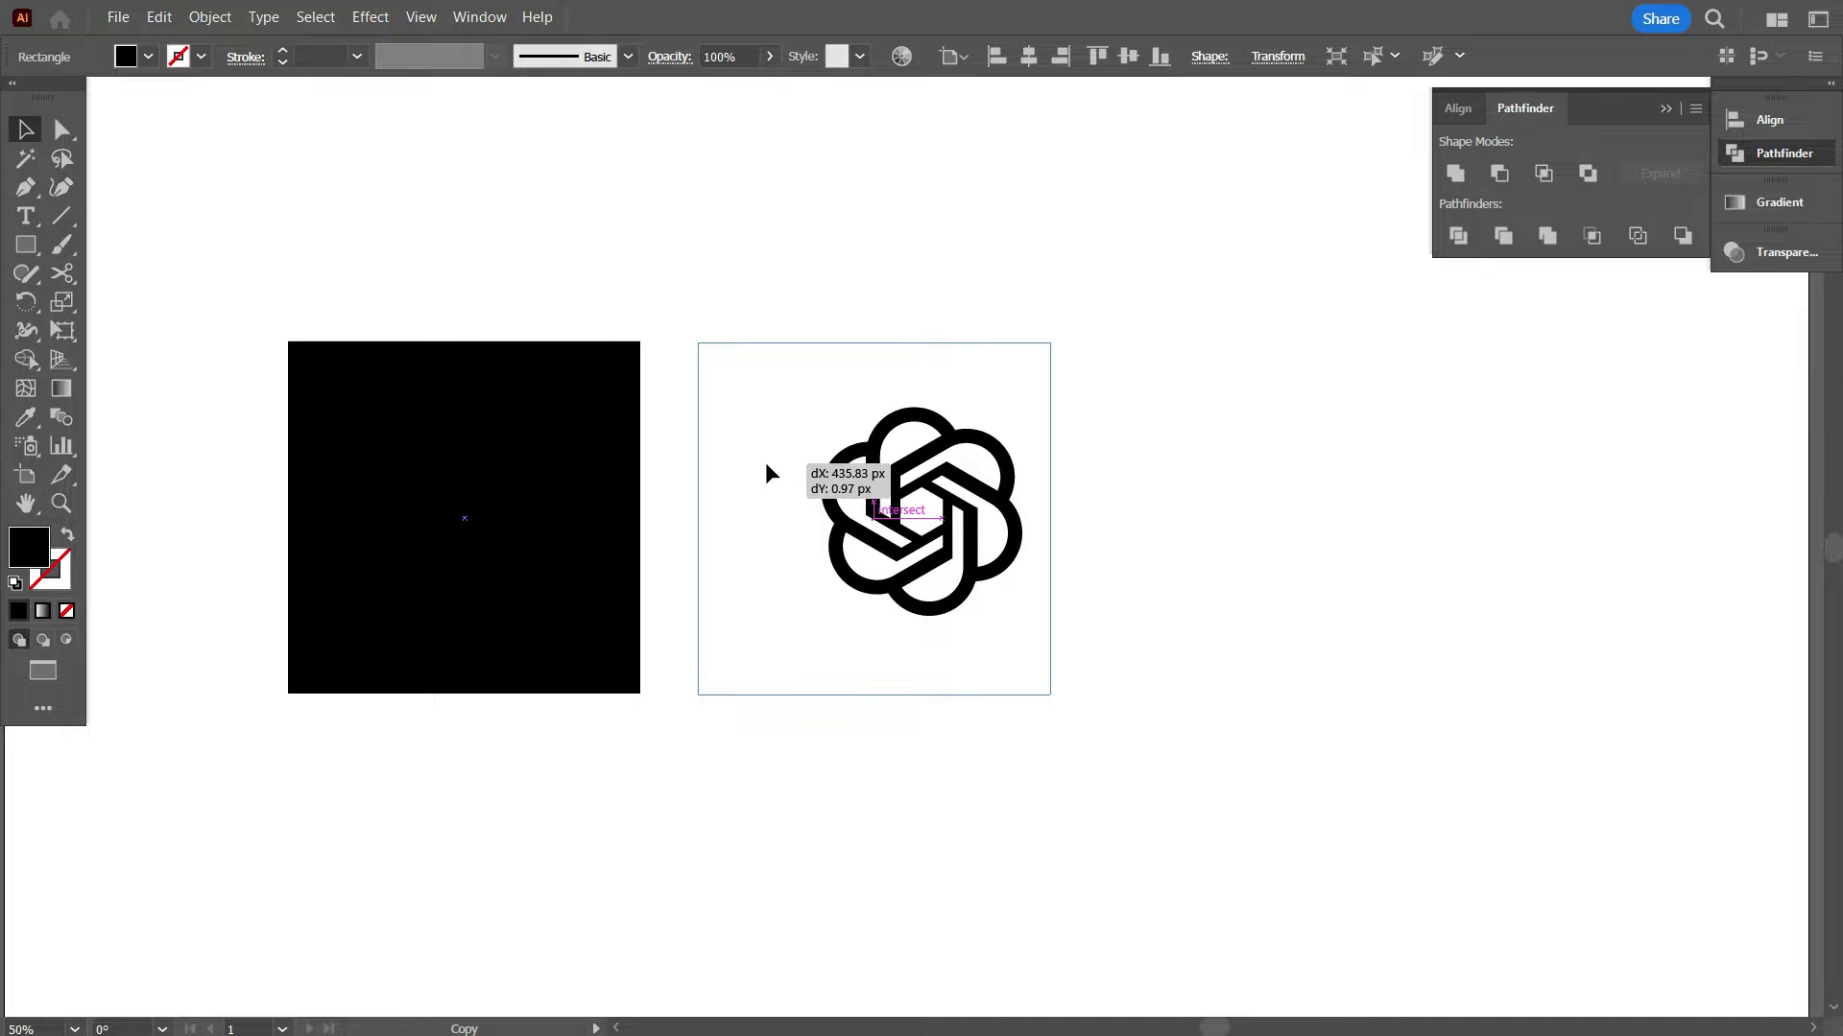
- Bring the logo in front of the copied square and centre it there
{"action": "left_click", "coordinate": [876, 727]}
{"action": "left_click", "coordinate": [1028, 662]}
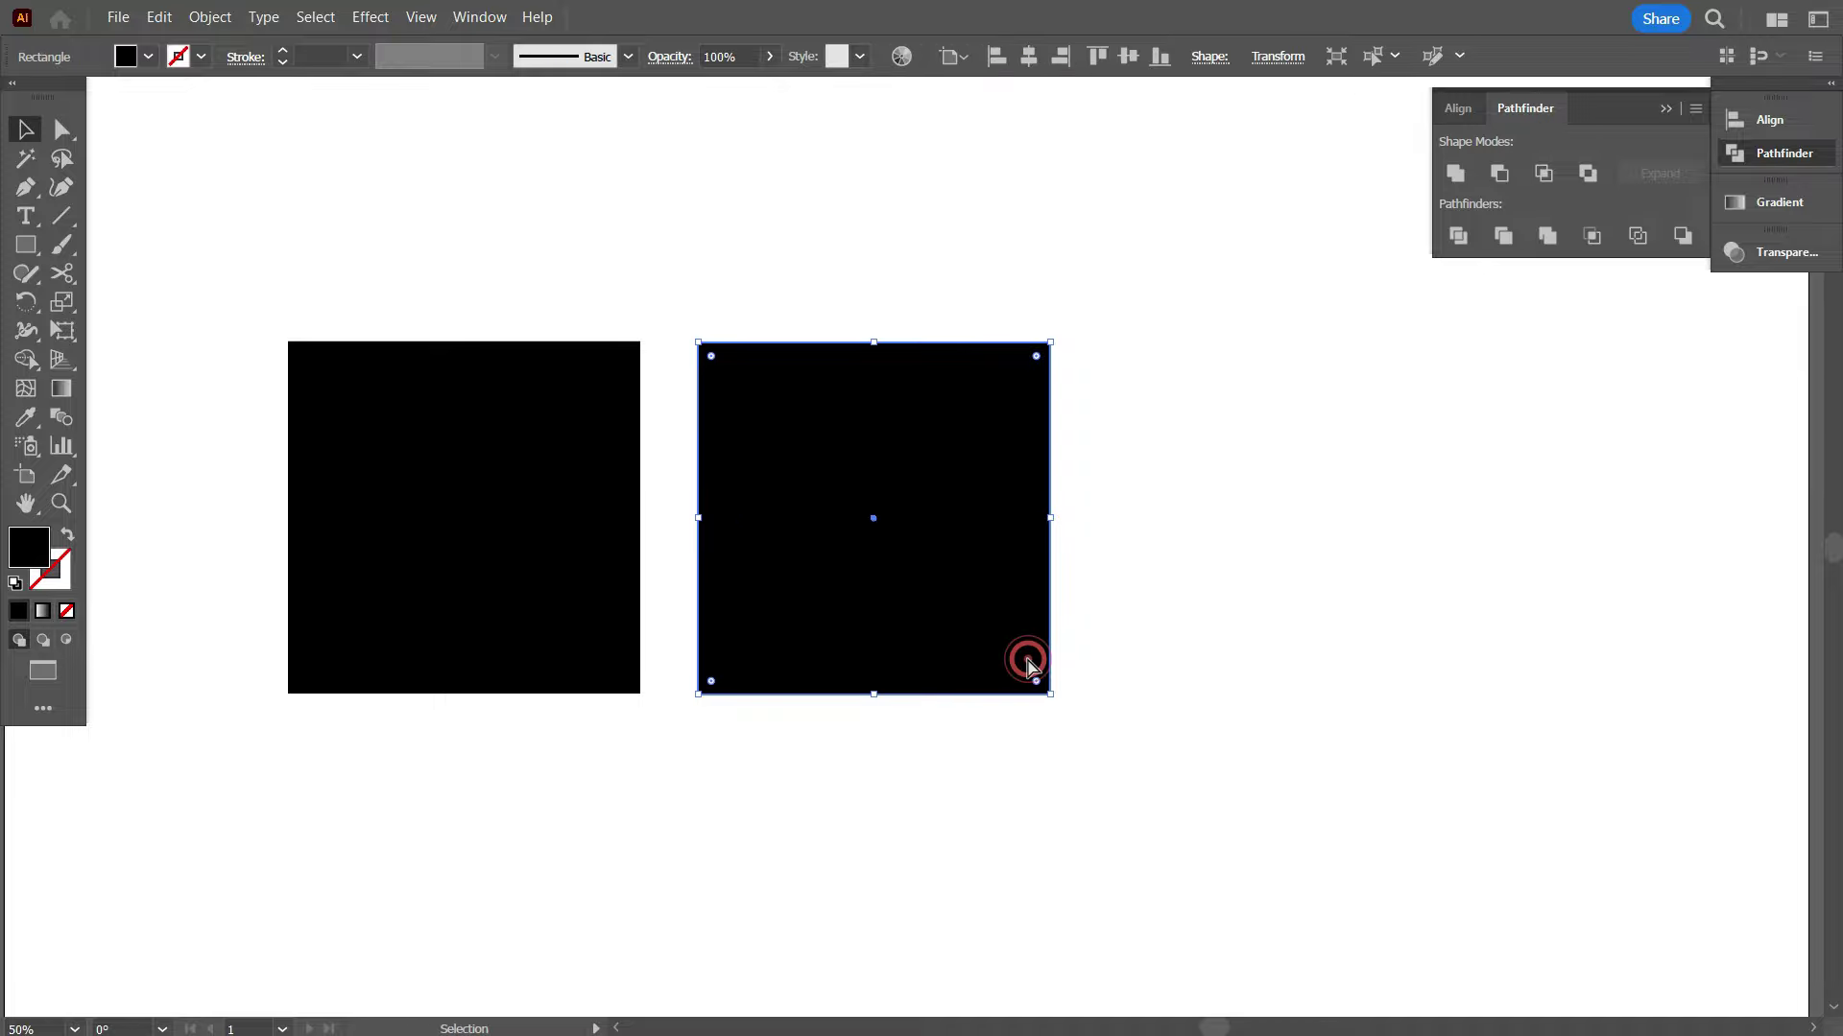
{"action": "left_click_drag", "start_coordinate": [1003, 562], "coordinate": [998, 557]}
{"action": "right_click", "coordinate": [891, 425]}
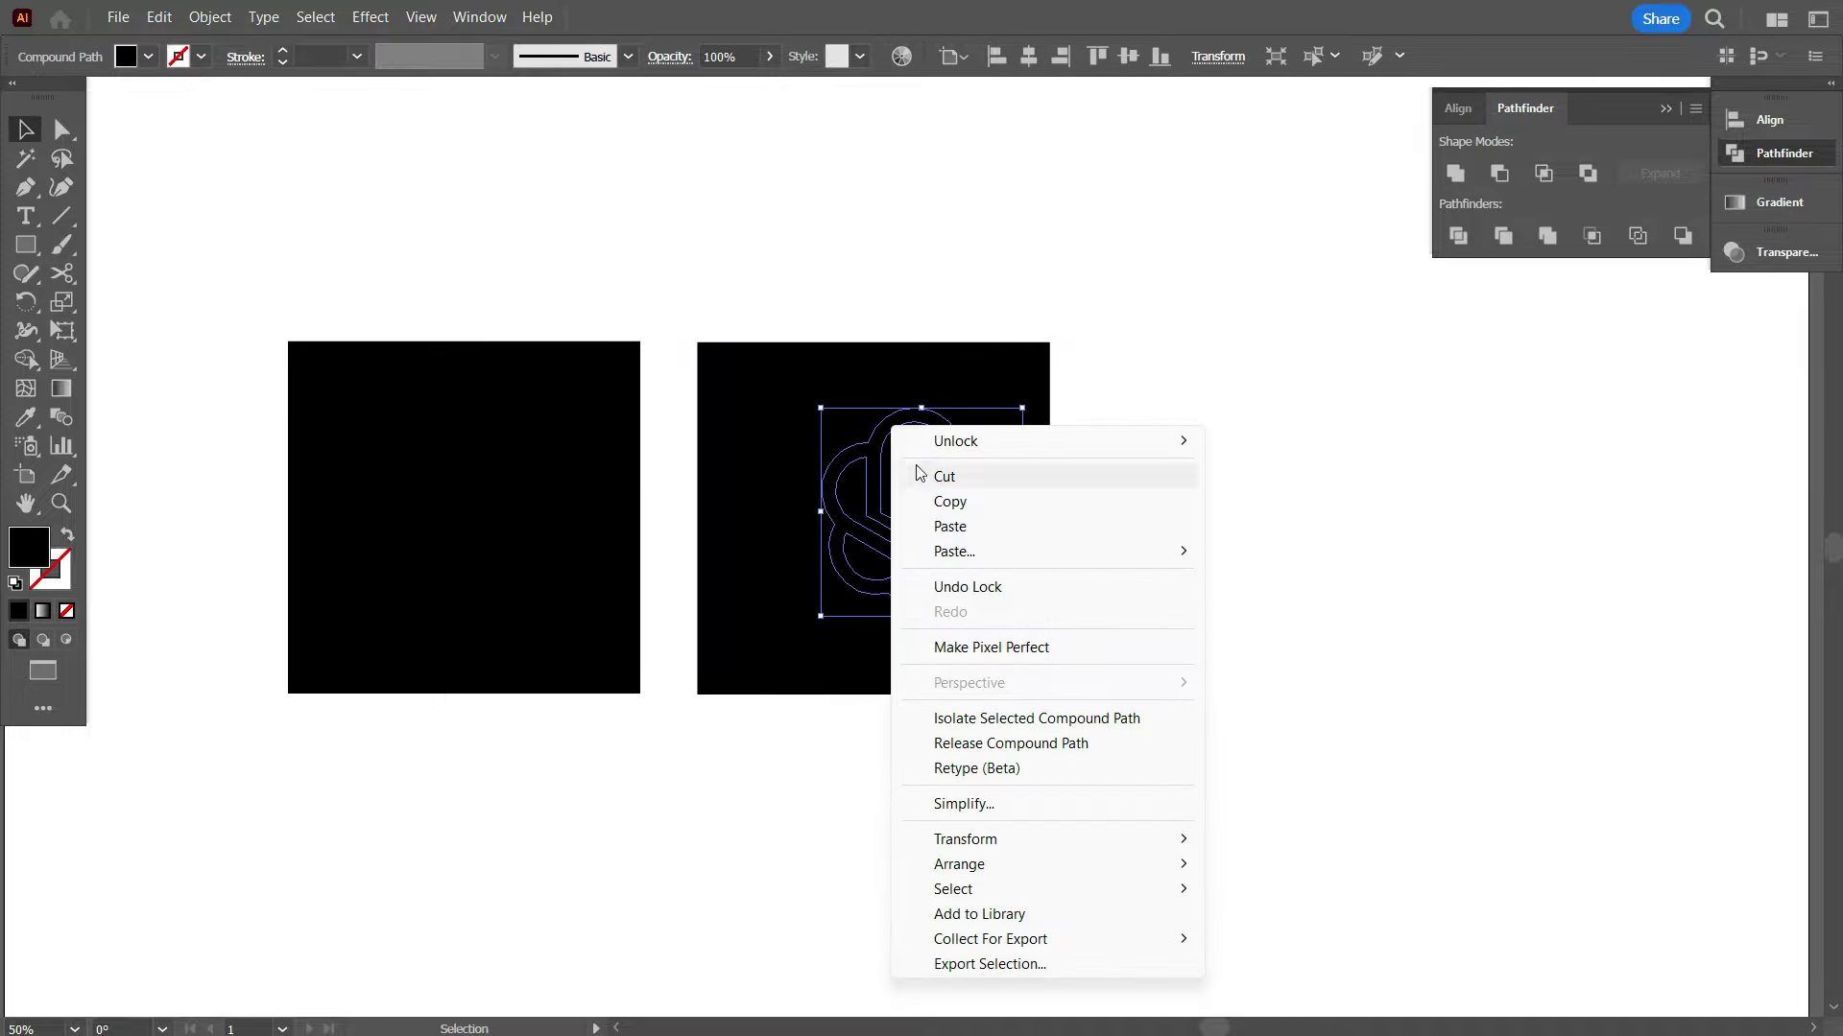
{"action": "mouse_move", "coordinate": [958, 864]}
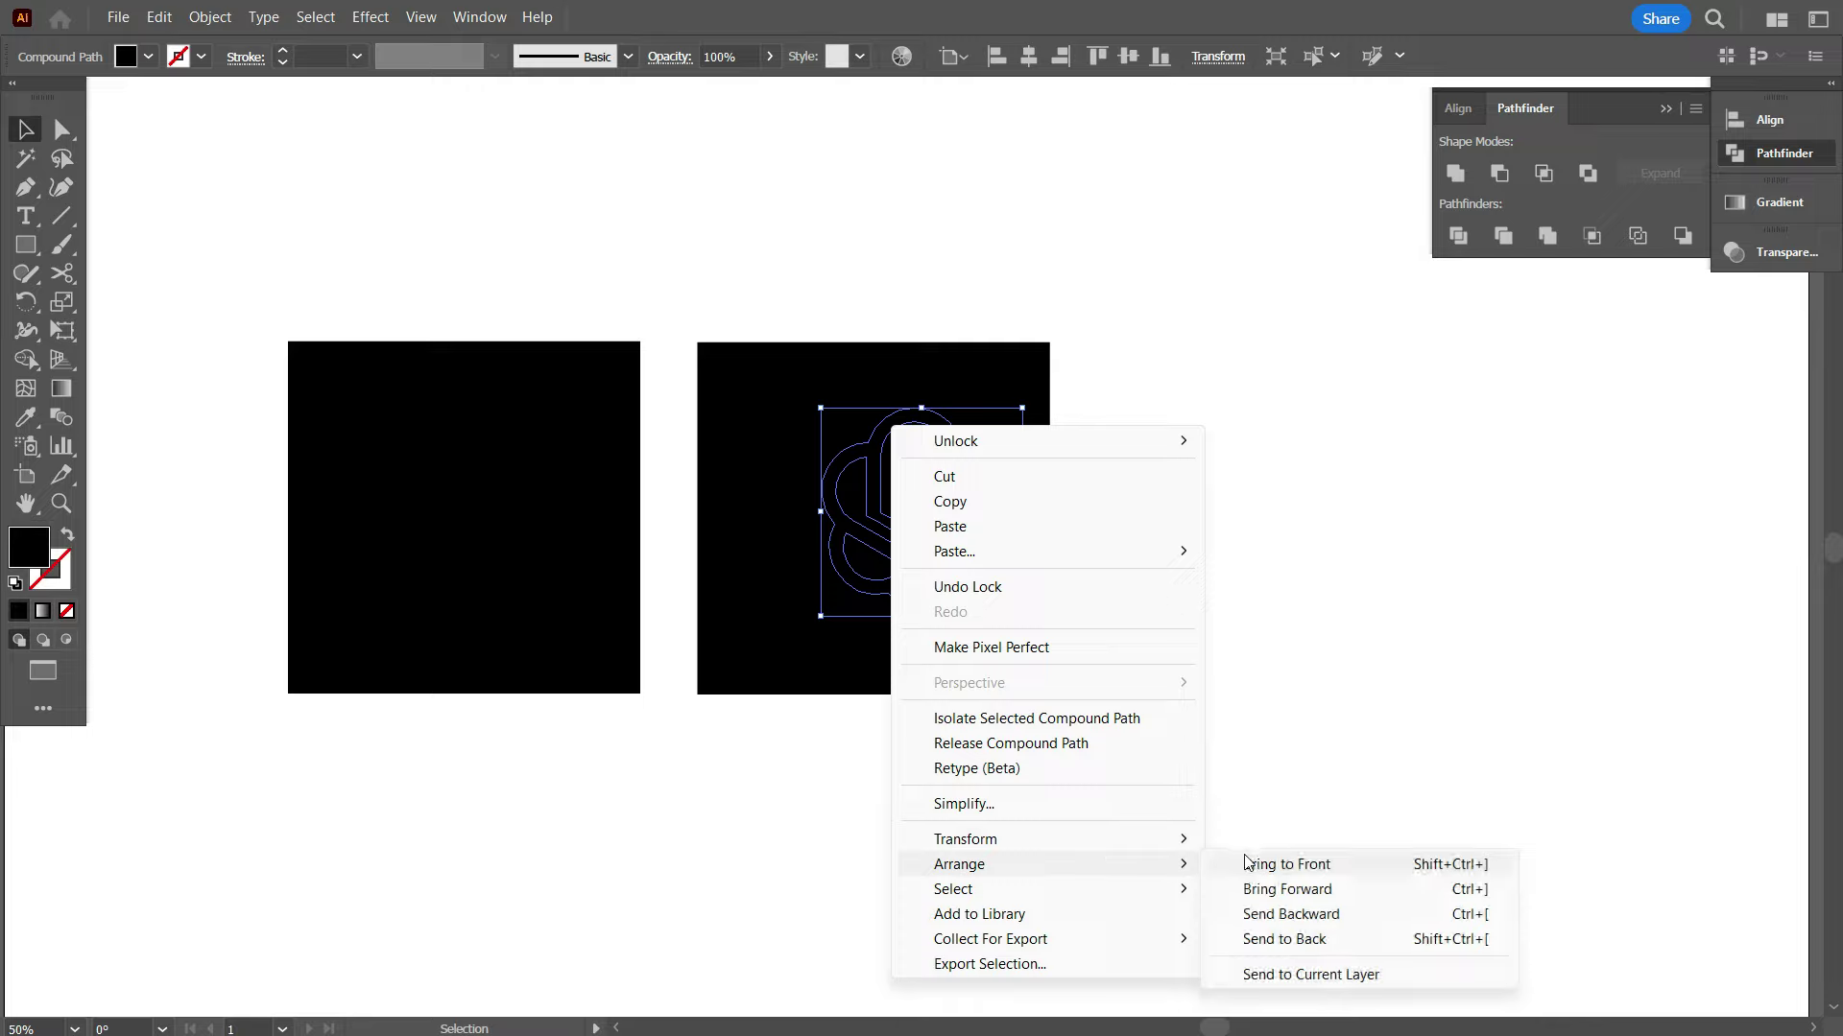
{"action": "left_click", "coordinate": [1257, 860]}
{"action": "mouse_move", "coordinate": [975, 569]}
{"action": "left_mouse_down"}
{"action": "mouse_move", "coordinate": [927, 559]}
{"action": "mouse_move", "coordinate": [922, 576]}
{"action": "left_mouse_up"}
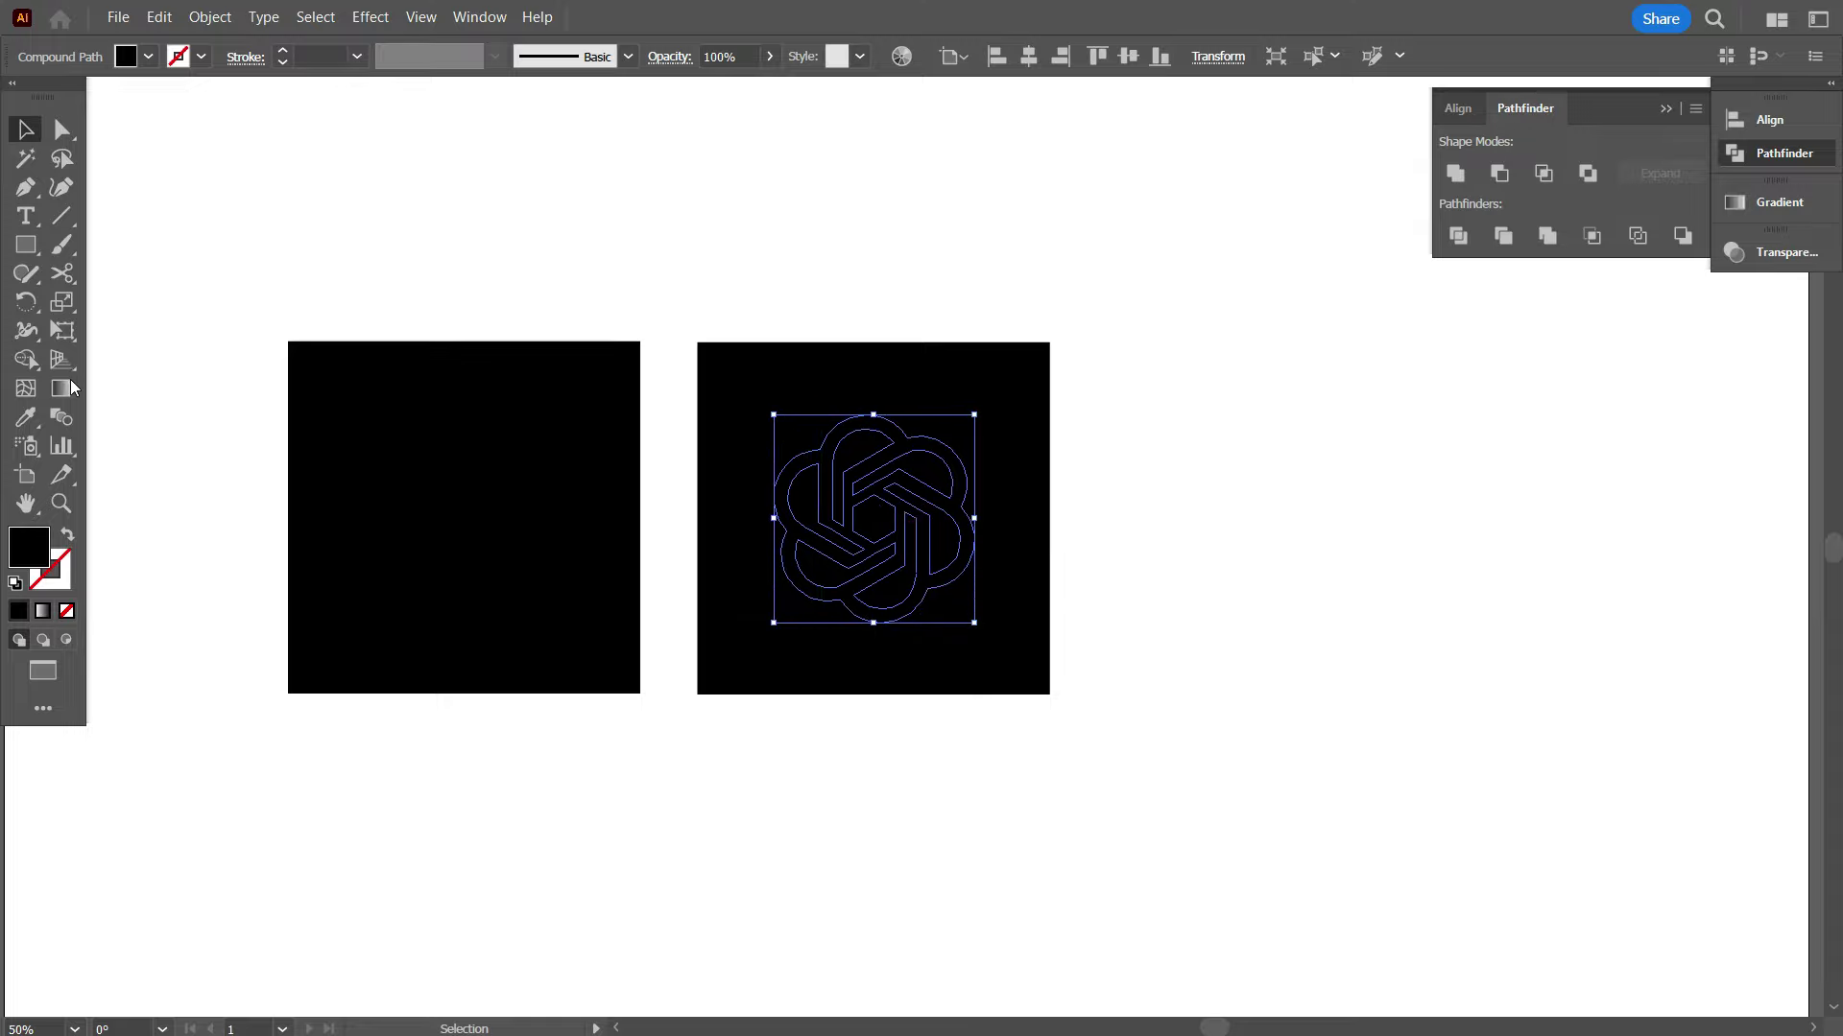
- Fill the logo white with the Eyedropper and deselect it
{"action": "key", "text": "i"}
{"action": "left_click", "coordinate": [383, 782]}
{"action": "mouse_move", "coordinate": [388, 822]}
{"action": "left_mouse_down"}
{"action": "mouse_move", "coordinate": [779, 851]}
{"action": "mouse_move", "coordinate": [539, 835]}
{"action": "left_mouse_up"}
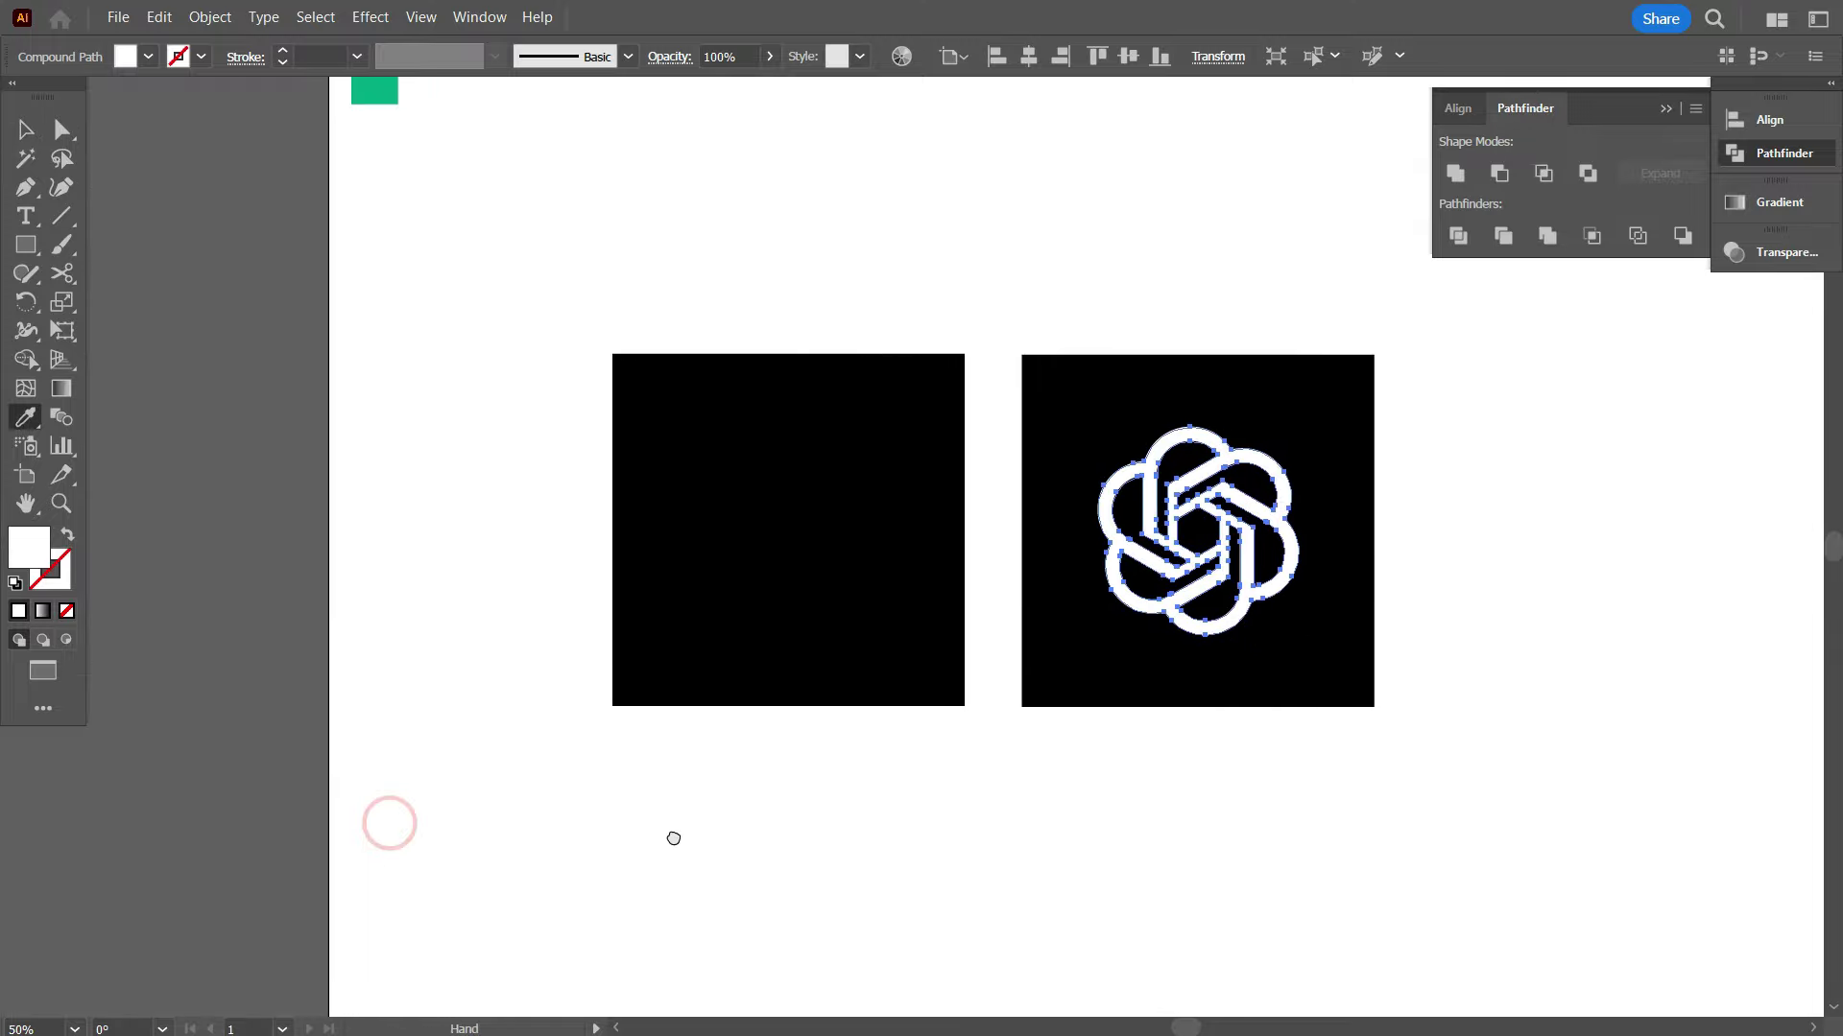
{"action": "scroll", "coordinate": [578, 777], "scroll_direction": "up", "scroll_amount": 1}
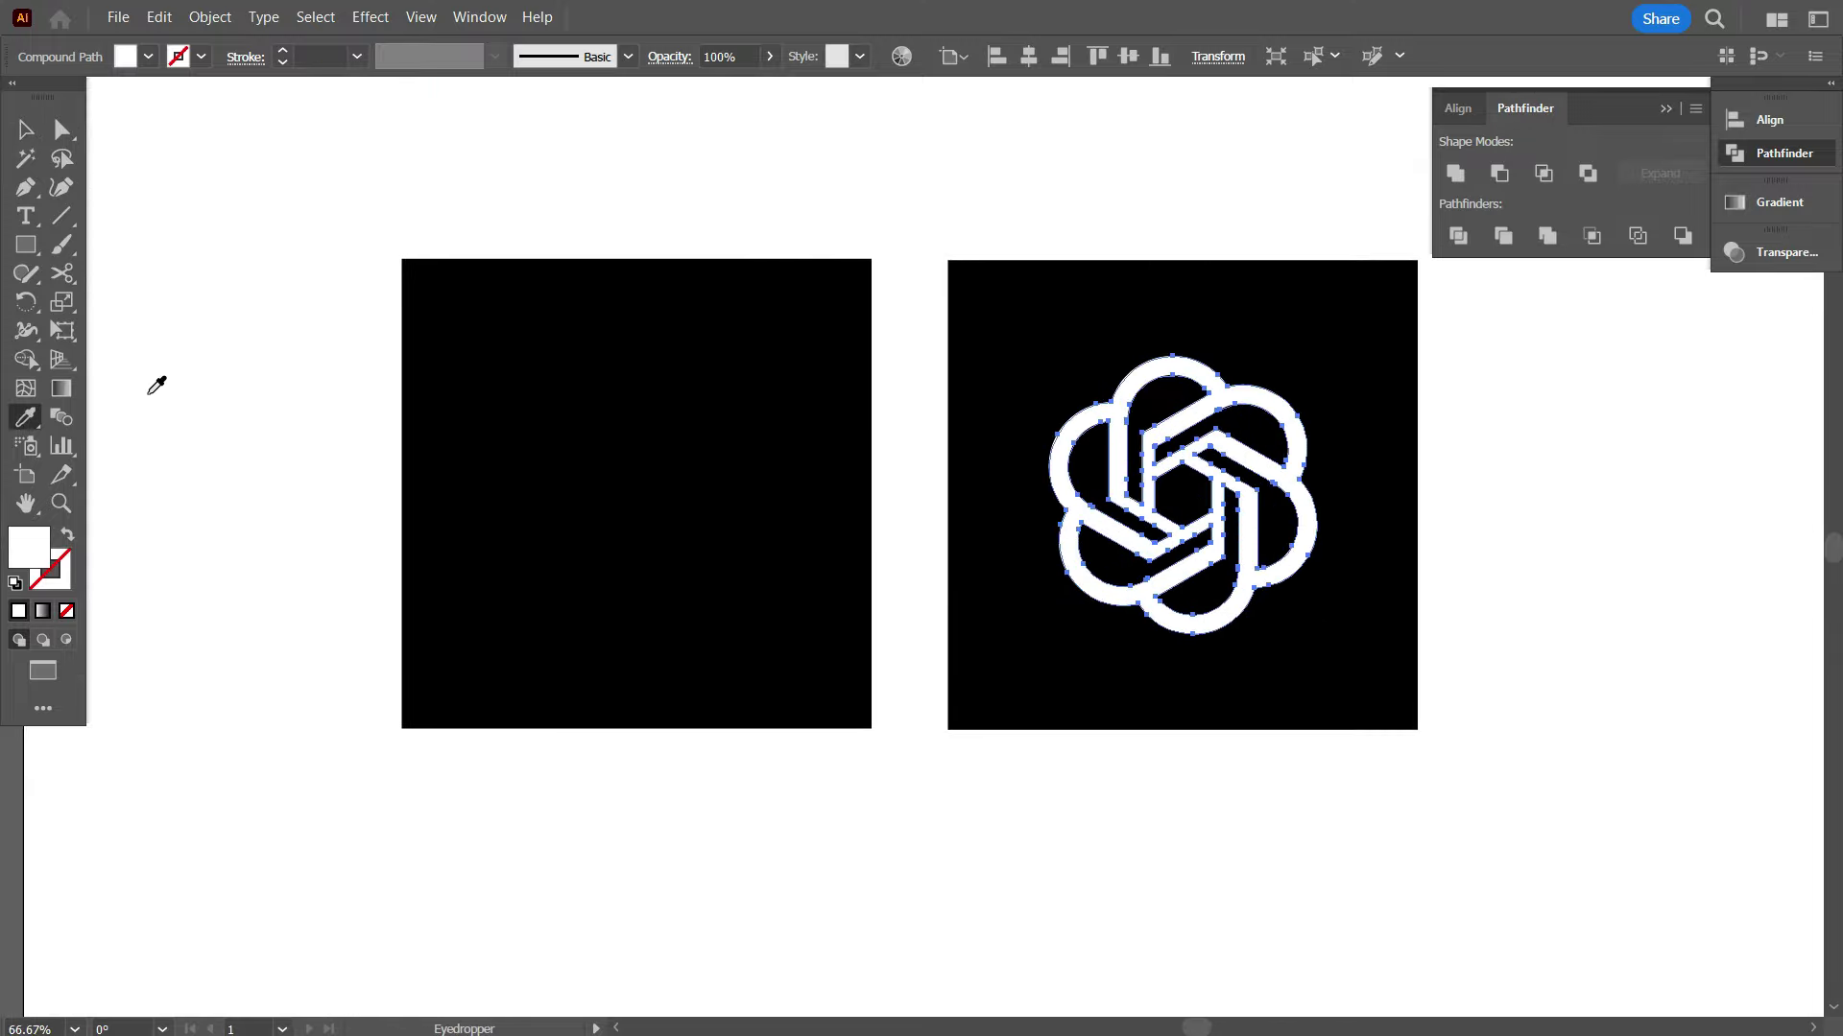
{"action": "left_click", "coordinate": [26, 127]}
{"action": "left_click", "coordinate": [218, 304]}
- Select the left black square
{"action": "scroll", "coordinate": [777, 542], "scroll_direction": "down", "scroll_amount": 1}
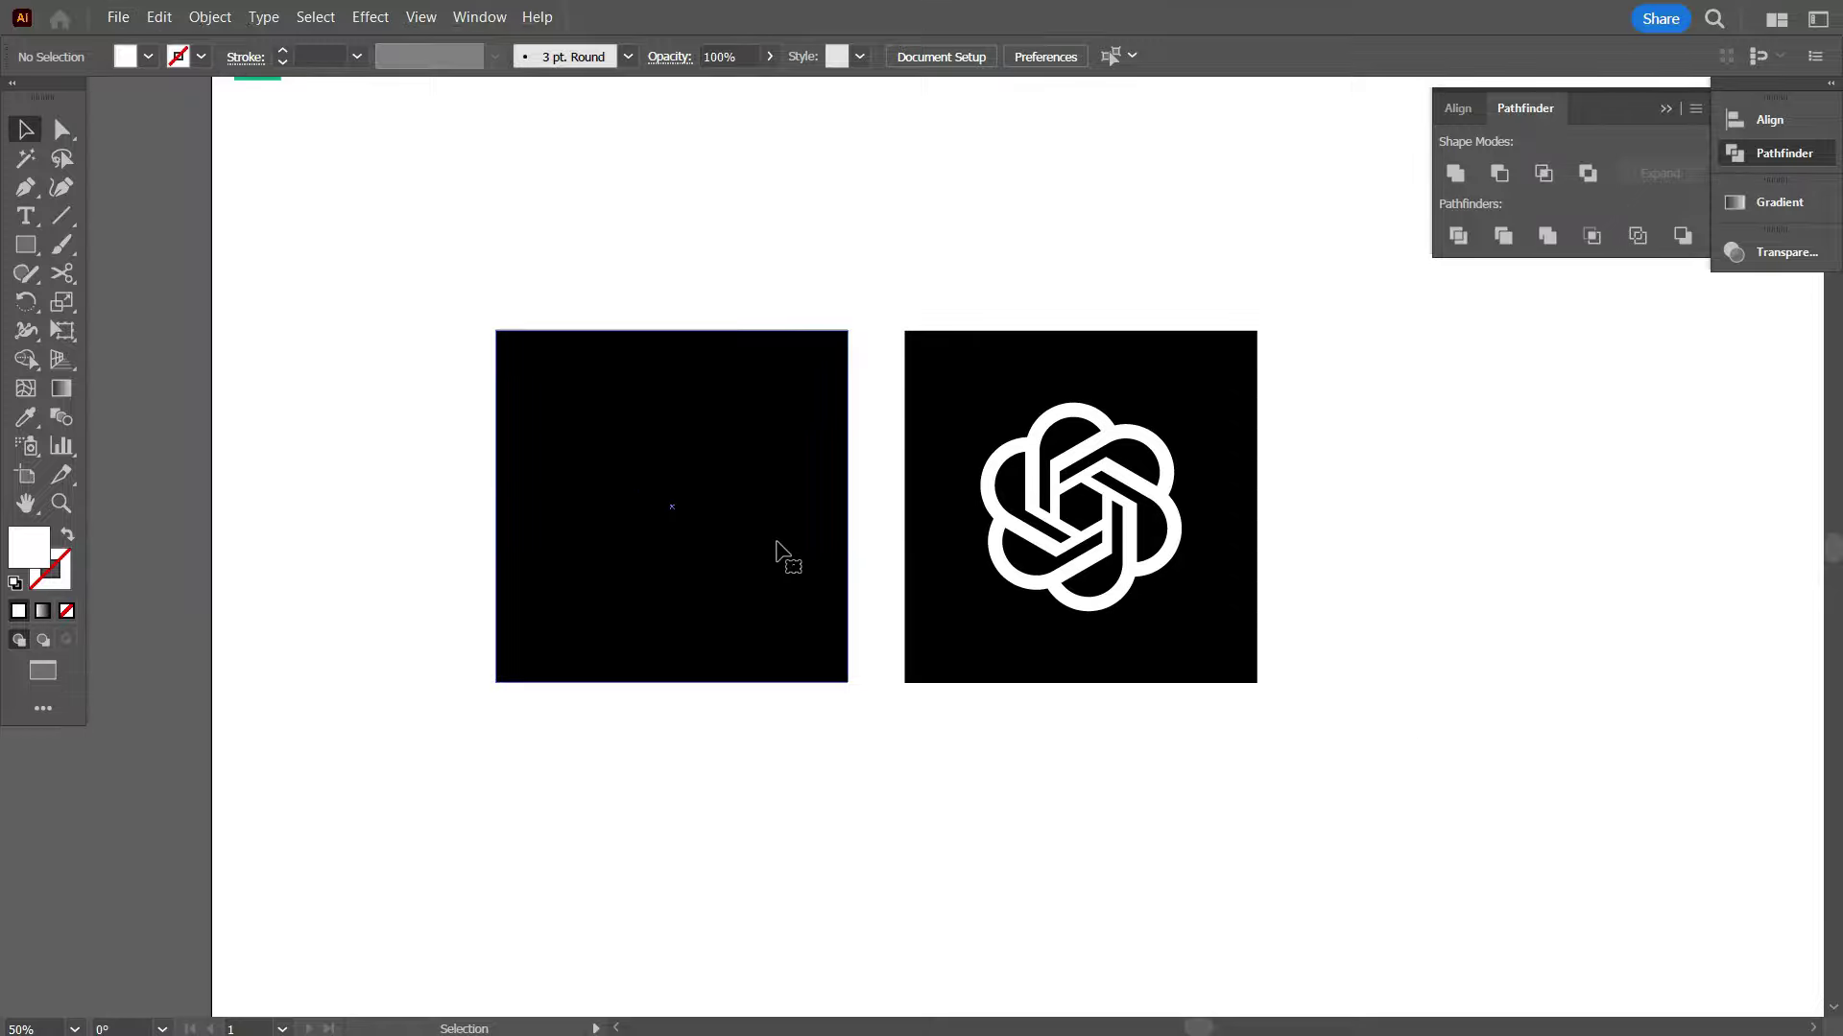
{"action": "scroll", "coordinate": [778, 542], "scroll_direction": "up", "scroll_amount": 2}
{"action": "left_click", "coordinate": [626, 544]}
{"action": "left_click", "coordinate": [21, 427]}
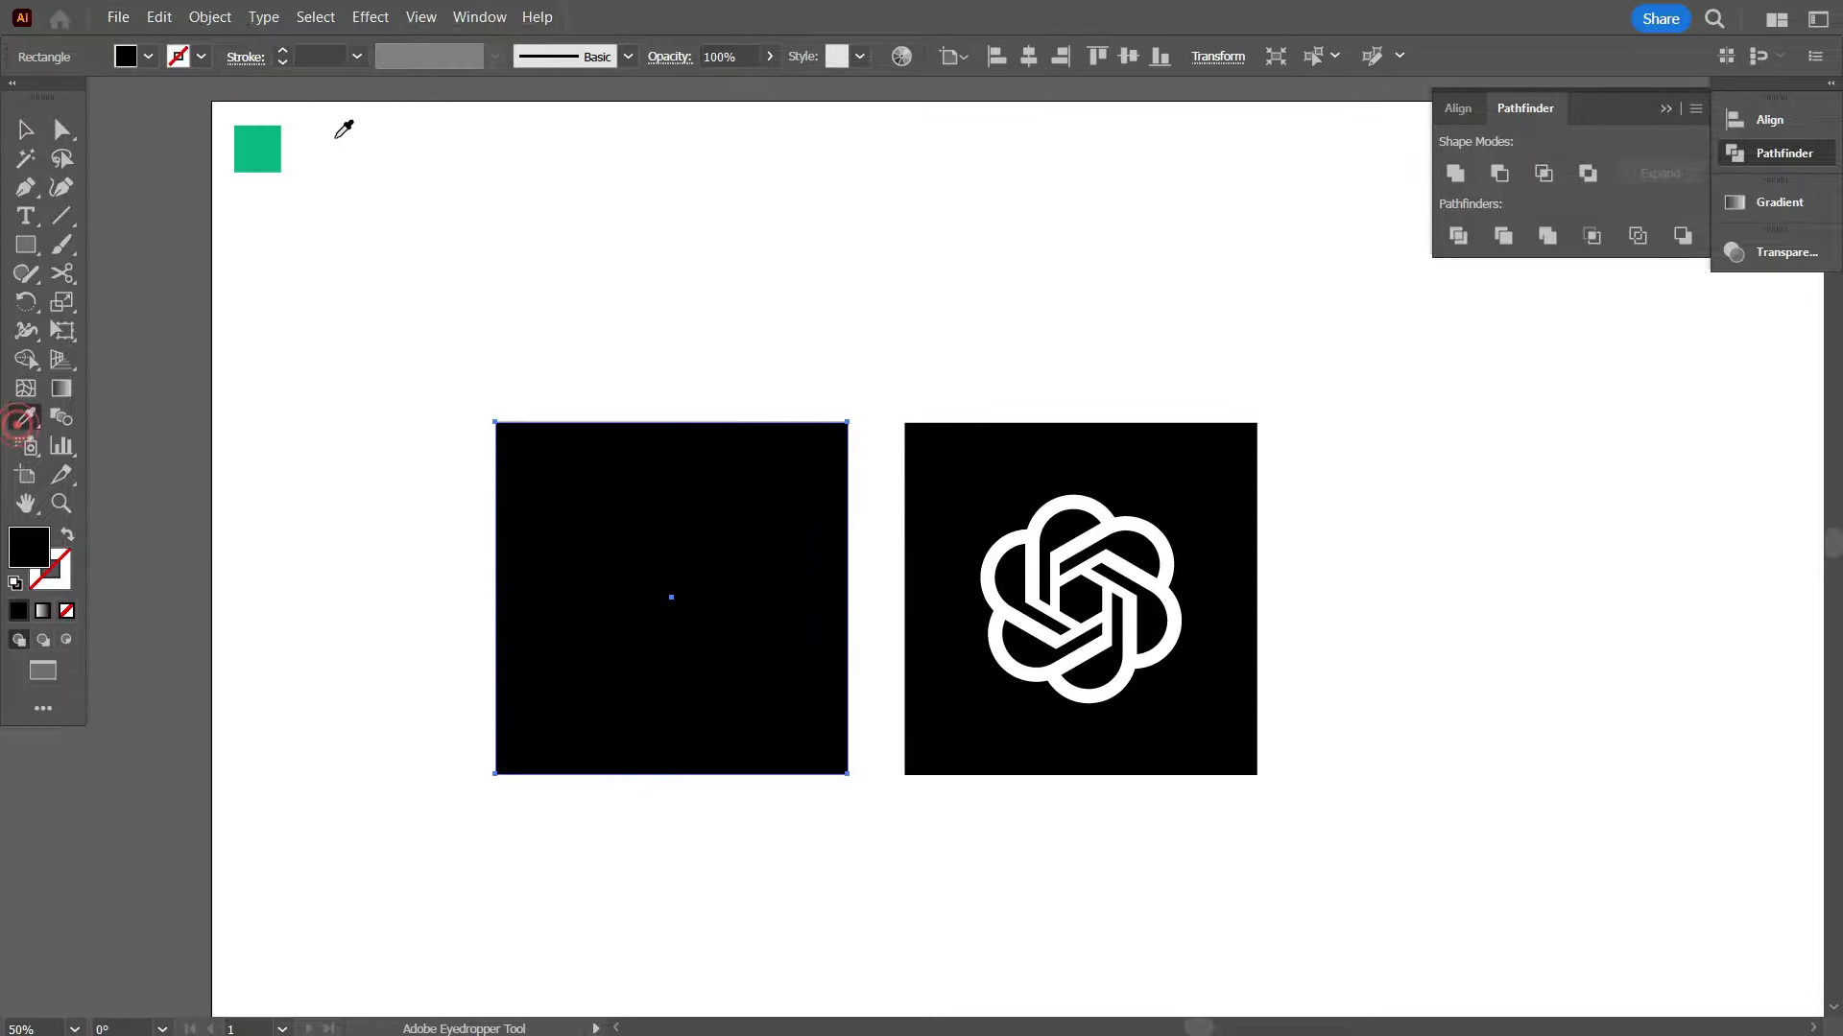
- Fill the left square green and move it beside the black square
{"action": "left_click", "coordinate": [273, 144]}
{"action": "left_click", "coordinate": [26, 129]}
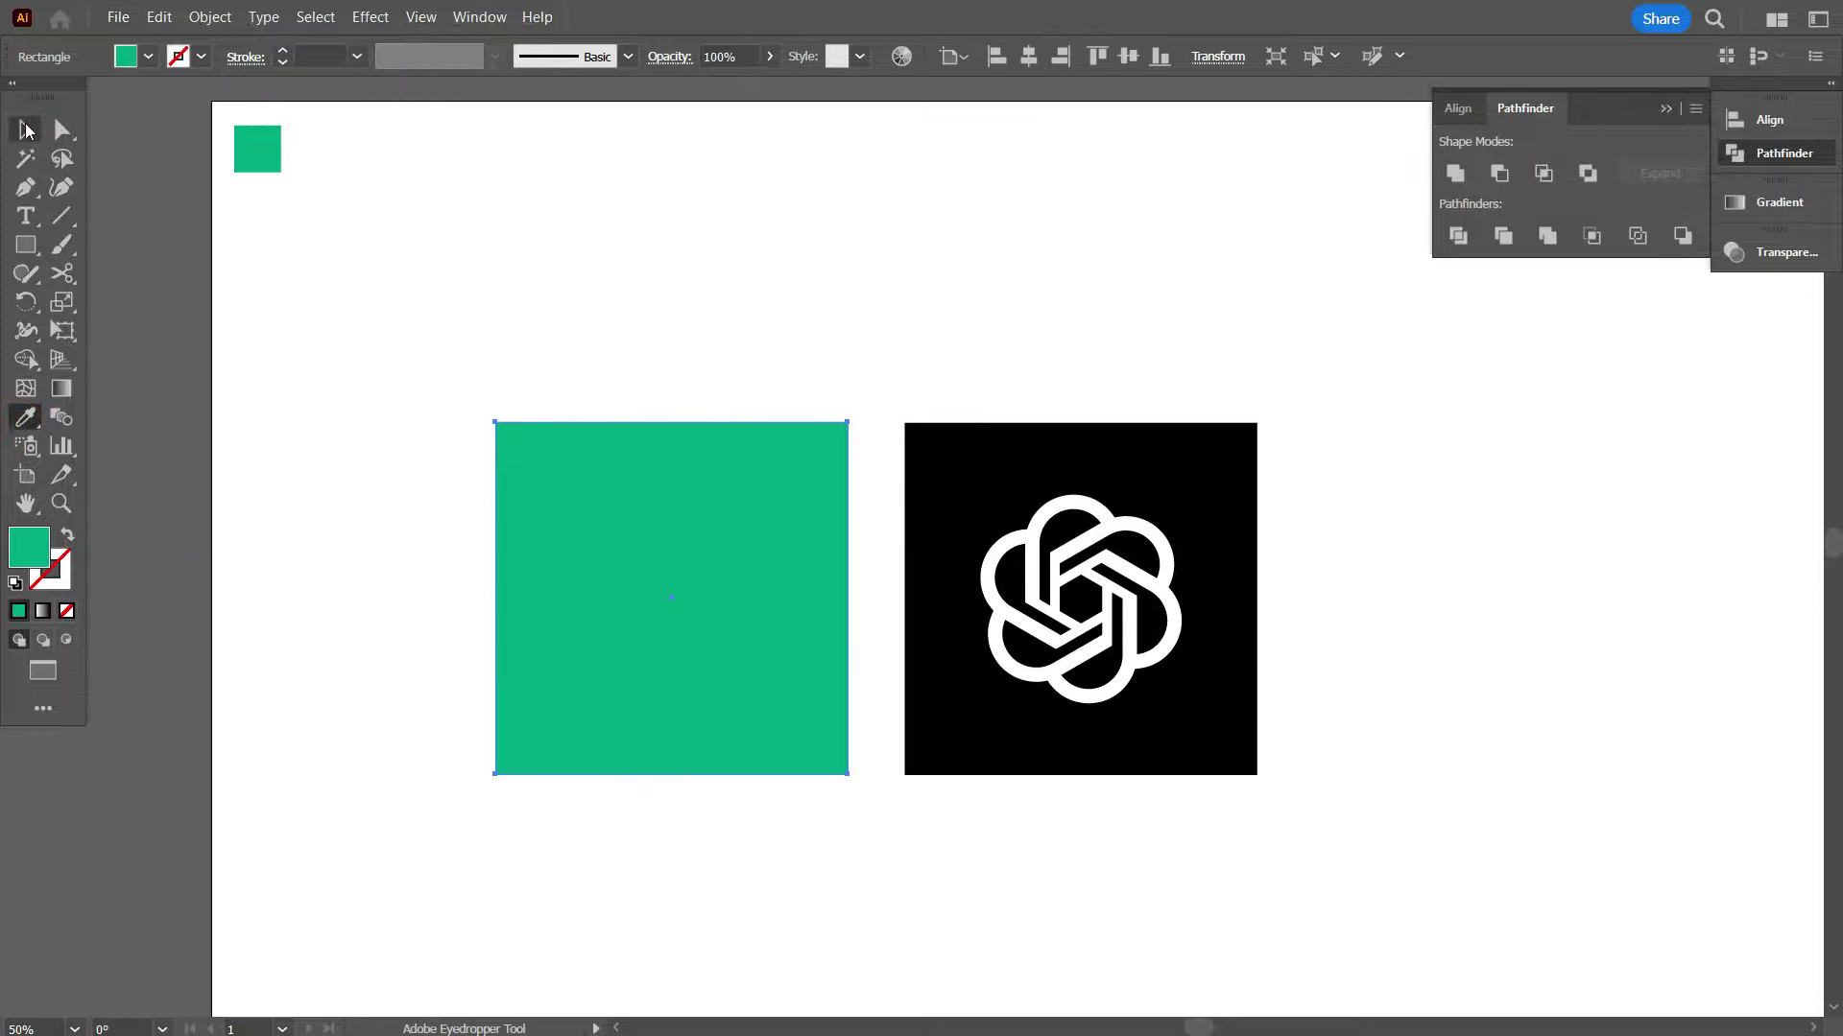
{"action": "left_click", "coordinate": [549, 274]}
{"action": "scroll", "coordinate": [741, 720], "scroll_direction": "down", "scroll_amount": 1}
{"action": "left_click_drag", "start_coordinate": [795, 782], "coordinate": [668, 699]}
{"action": "left_click_drag", "start_coordinate": [533, 599], "coordinate": [1065, 597]}
- Copy the white logo onto the green square
{"action": "scroll", "coordinate": [1240, 601], "scroll_direction": "up", "scroll_amount": 2}
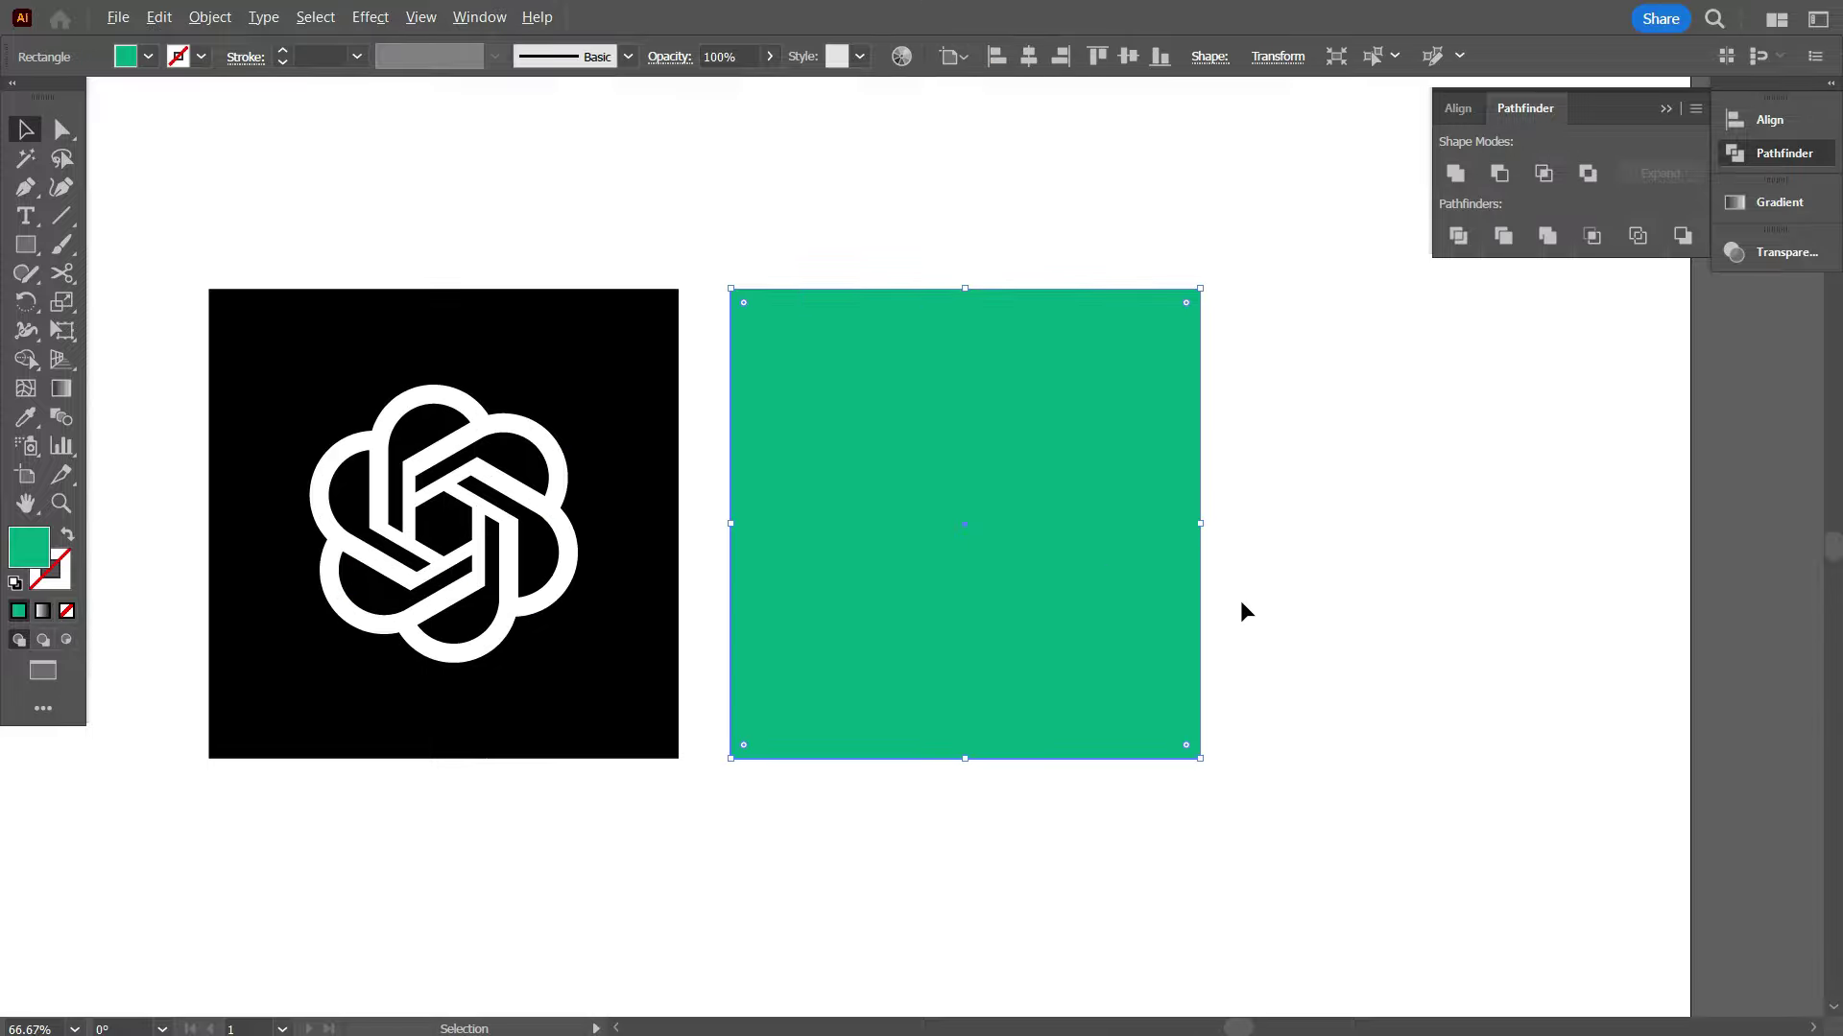
{"action": "left_click_drag", "start_coordinate": [1240, 603], "coordinate": [1421, 614]}
{"action": "left_click", "coordinate": [1467, 659]}
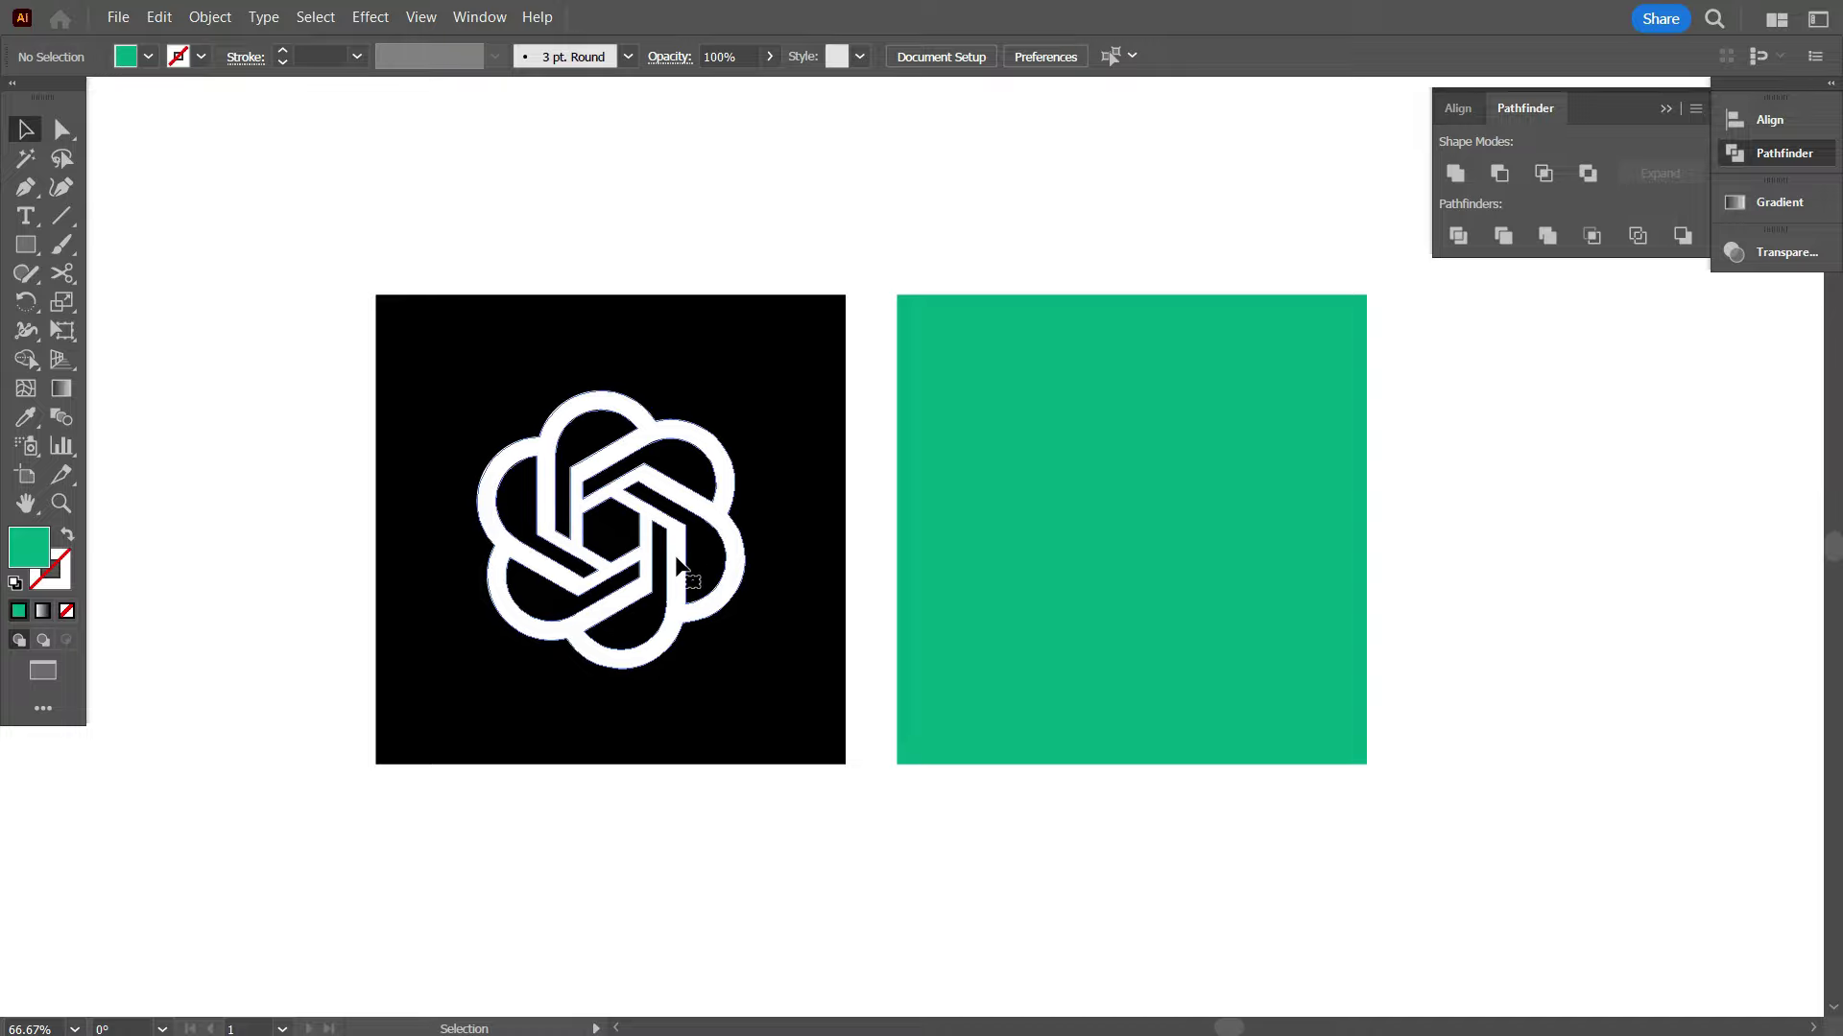
{"action": "left_click_drag", "start_coordinate": [677, 566], "coordinate": [1205, 570]}
{"action": "left_click", "coordinate": [1517, 607]}
- Close the floating Pathfinder panel
{"action": "scroll", "coordinate": [1519, 607], "scroll_direction": "up", "scroll_amount": 1}
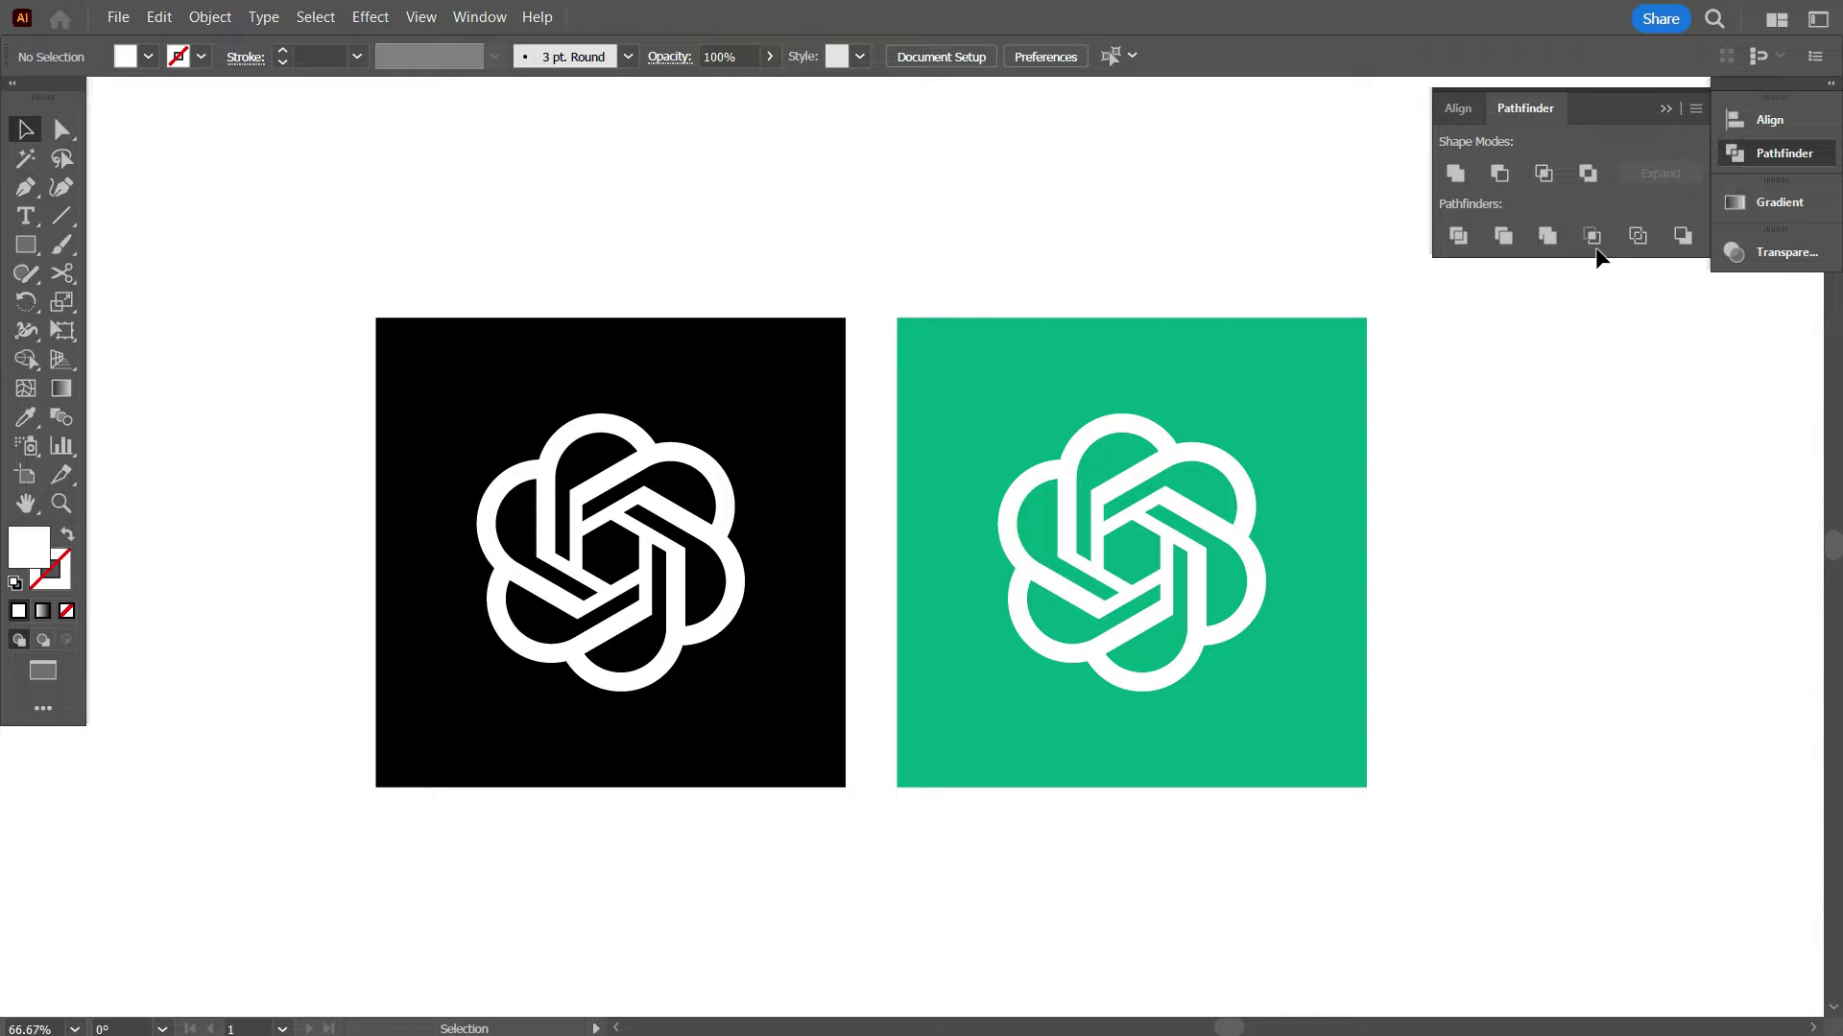
{"action": "left_click", "coordinate": [1664, 113]}
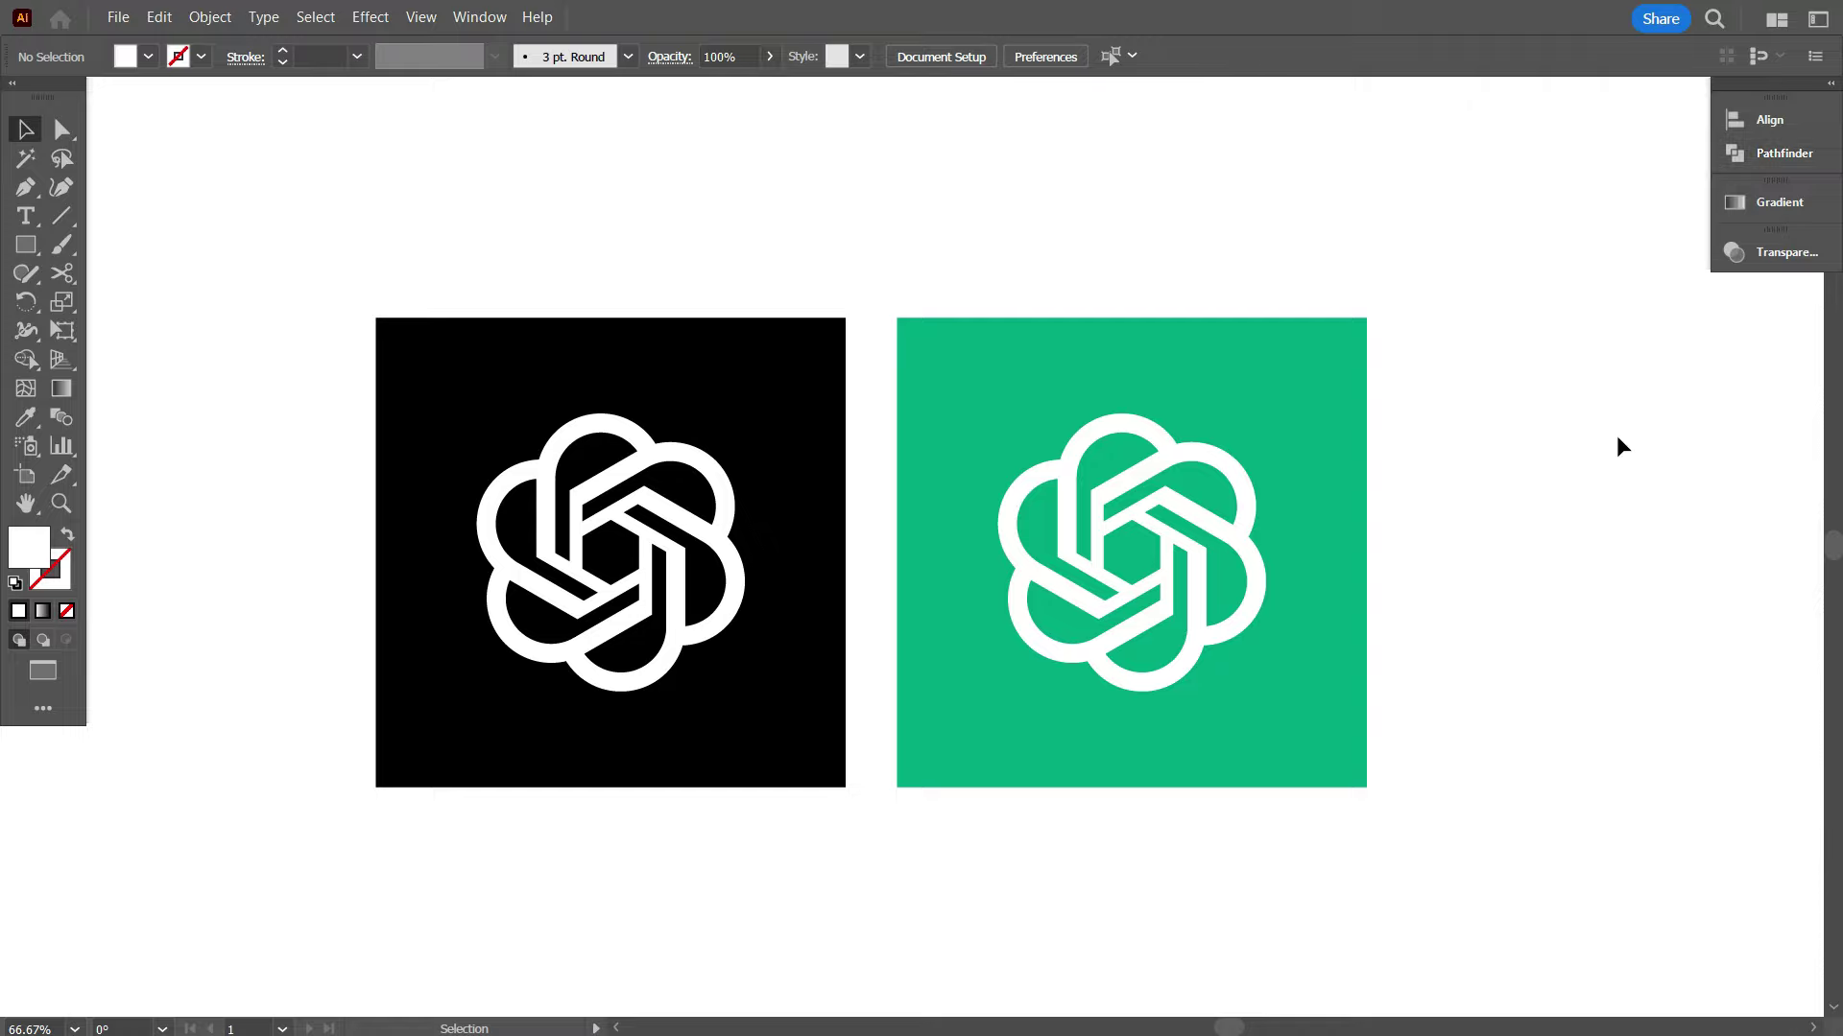
{"action": "scroll", "coordinate": [1426, 743], "scroll_direction": "down", "scroll_amount": 1}
{"action": "left_click_drag", "start_coordinate": [1425, 745], "coordinate": [1456, 730]}
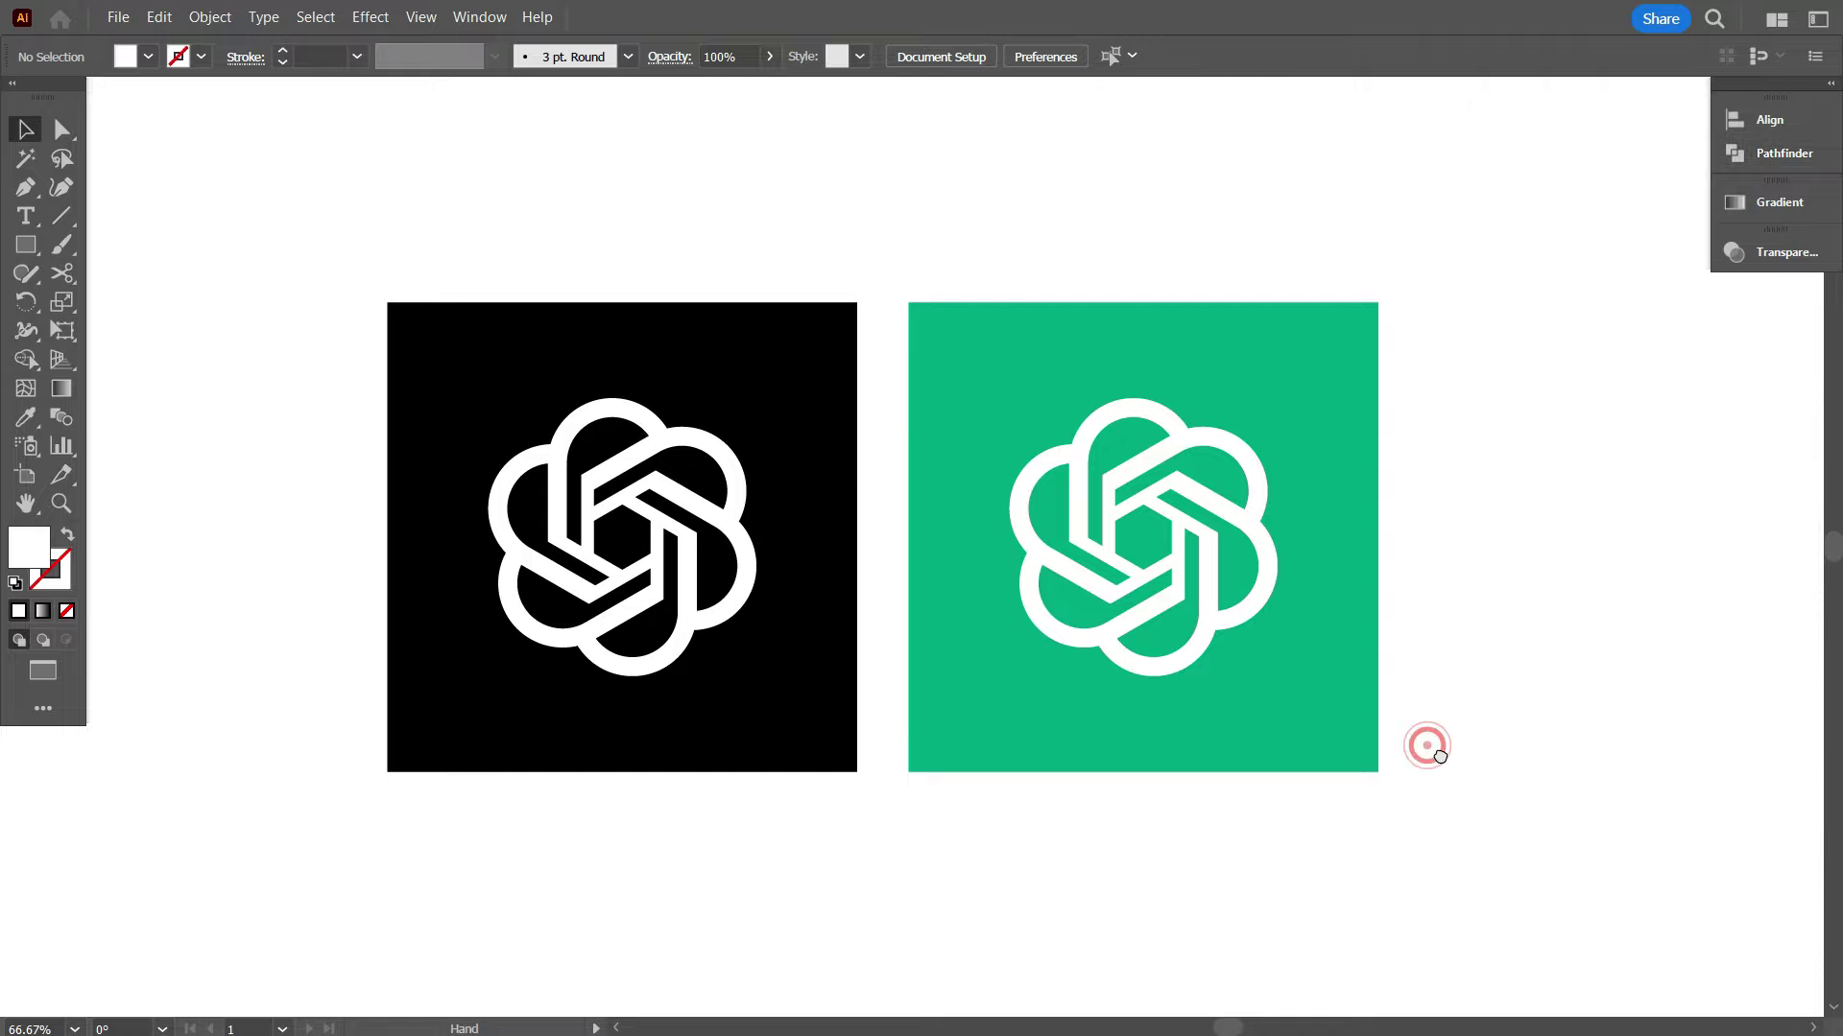